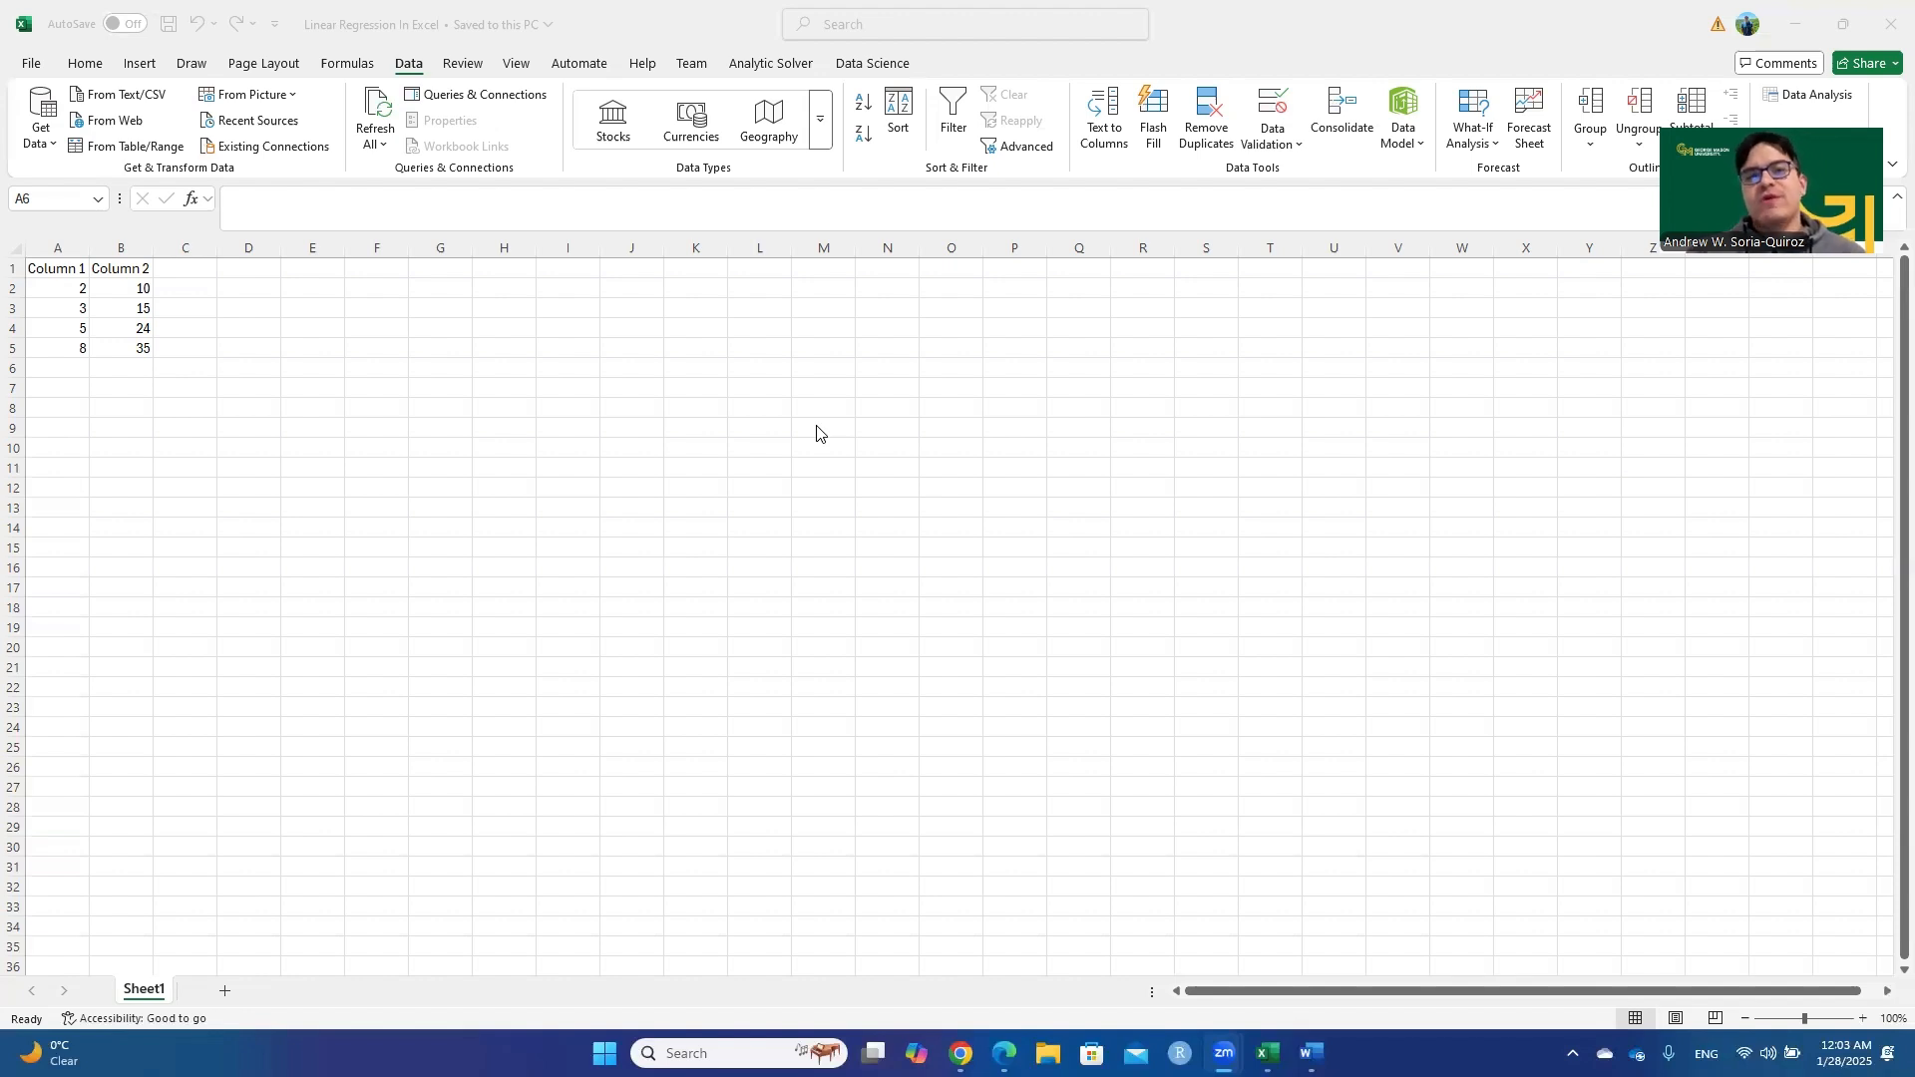
pyautogui.click(452, 367)
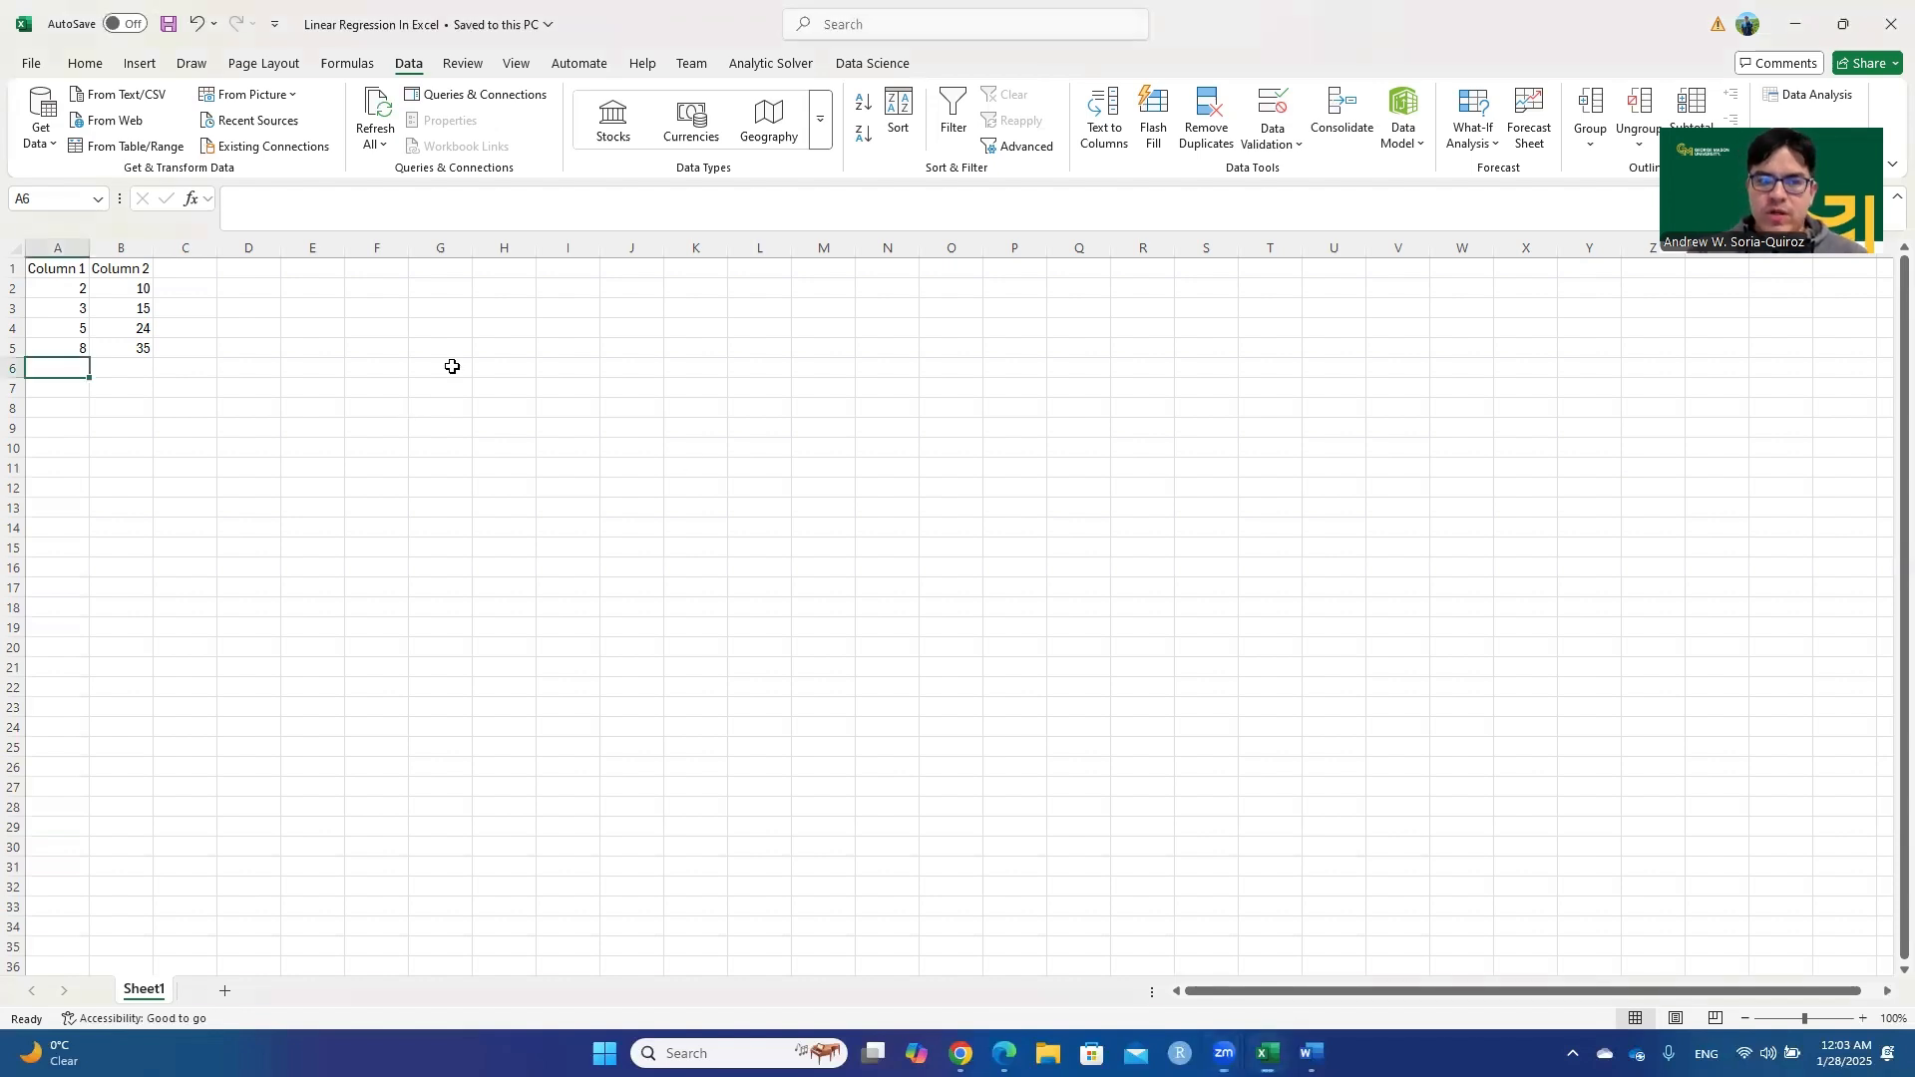
pyautogui.click(452, 367)
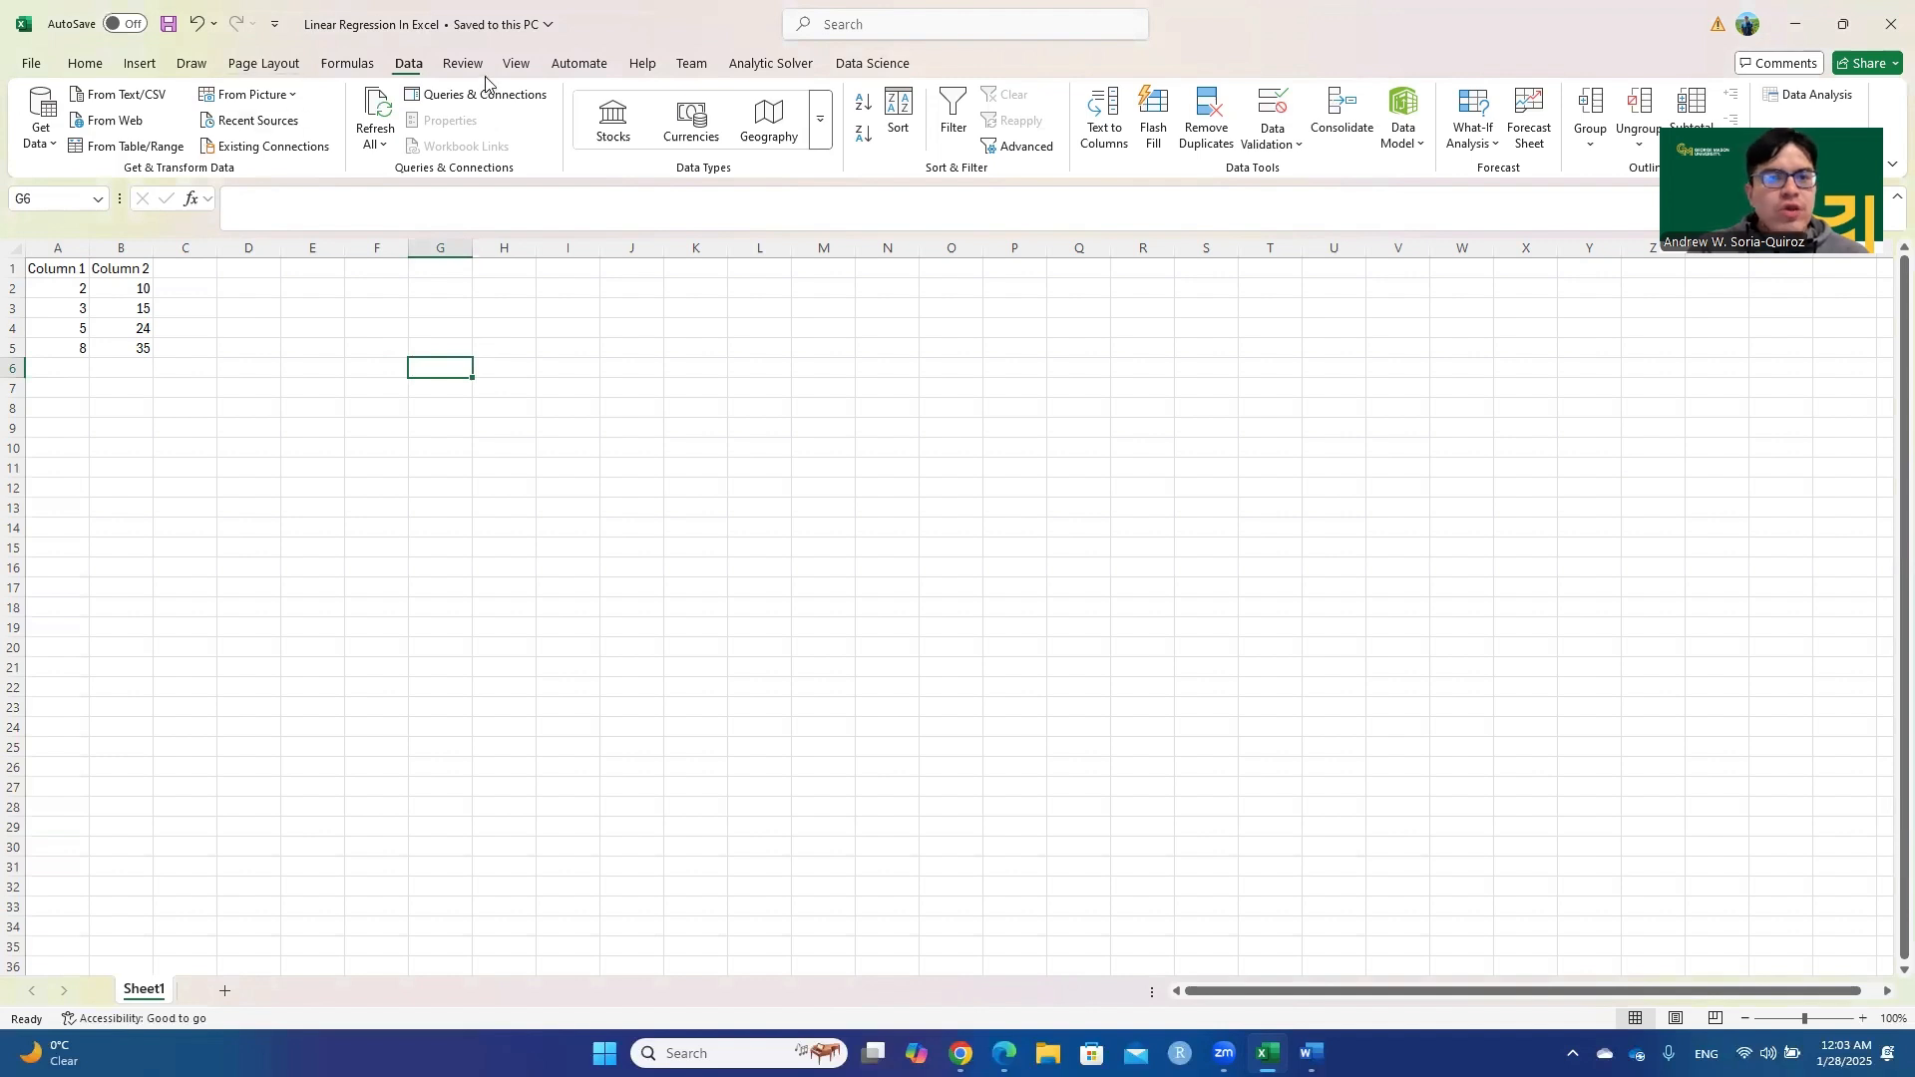
pyautogui.click(88, 66)
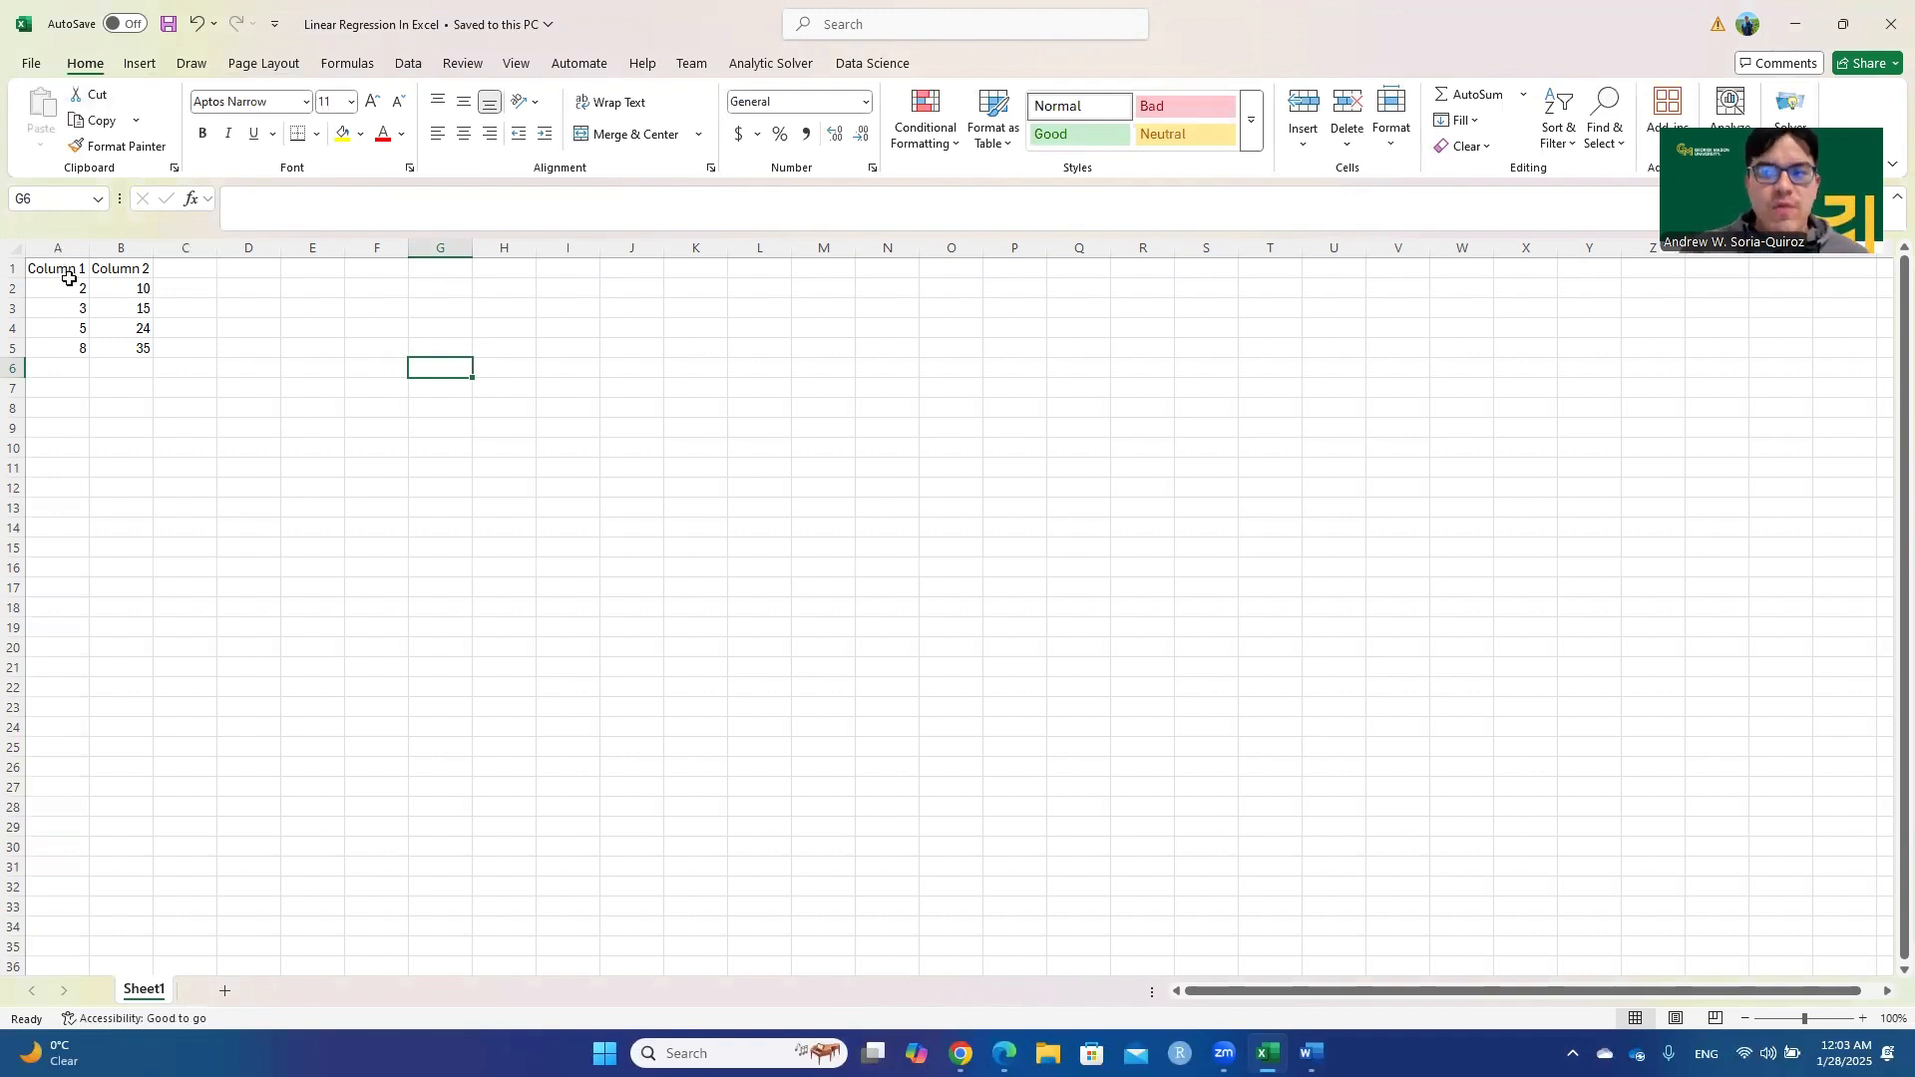
pyautogui.moveTo(69, 281); pyautogui.dragTo(146, 345)
pyautogui.click(143, 344)
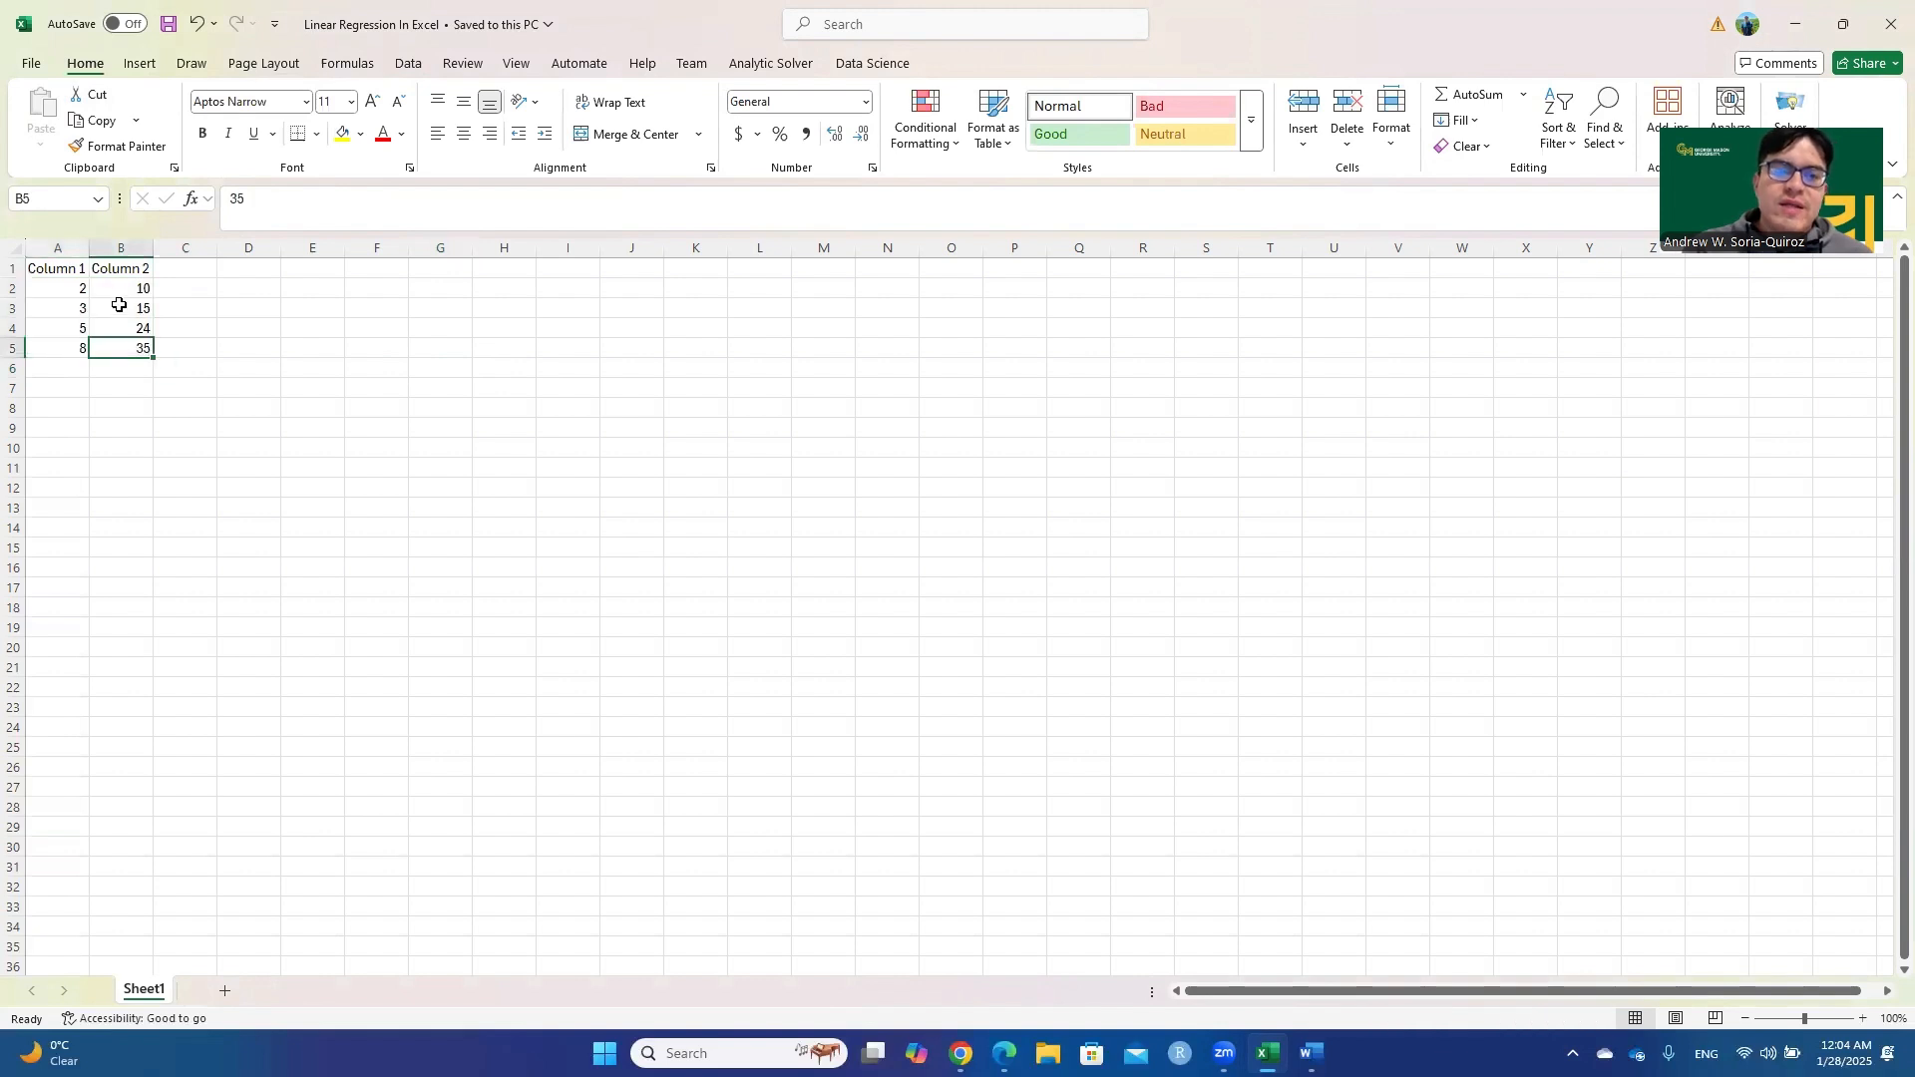
pyautogui.scroll(2, 121, 304)
pyautogui.click(326, 356)
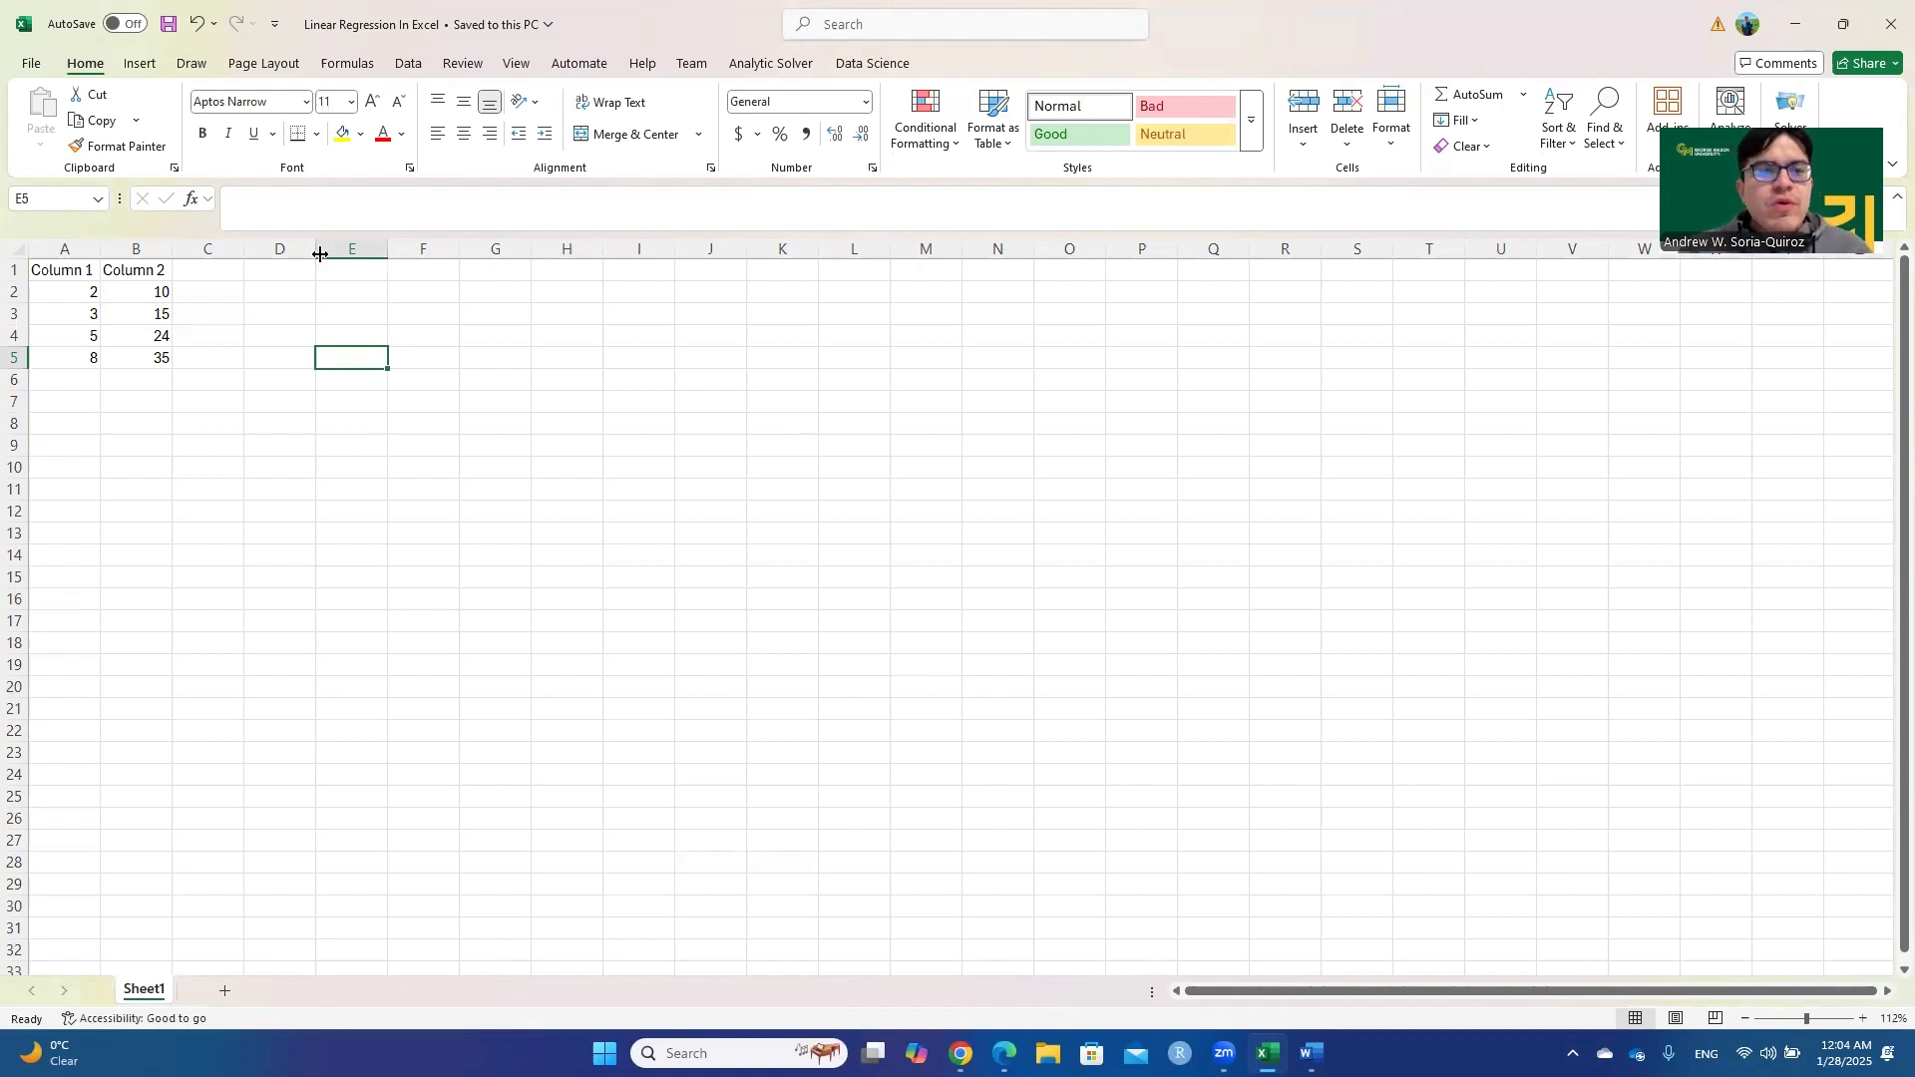
# Enable the Analysis ToolPak among the Excel add-ins in the program options
pyautogui.click(32, 64)
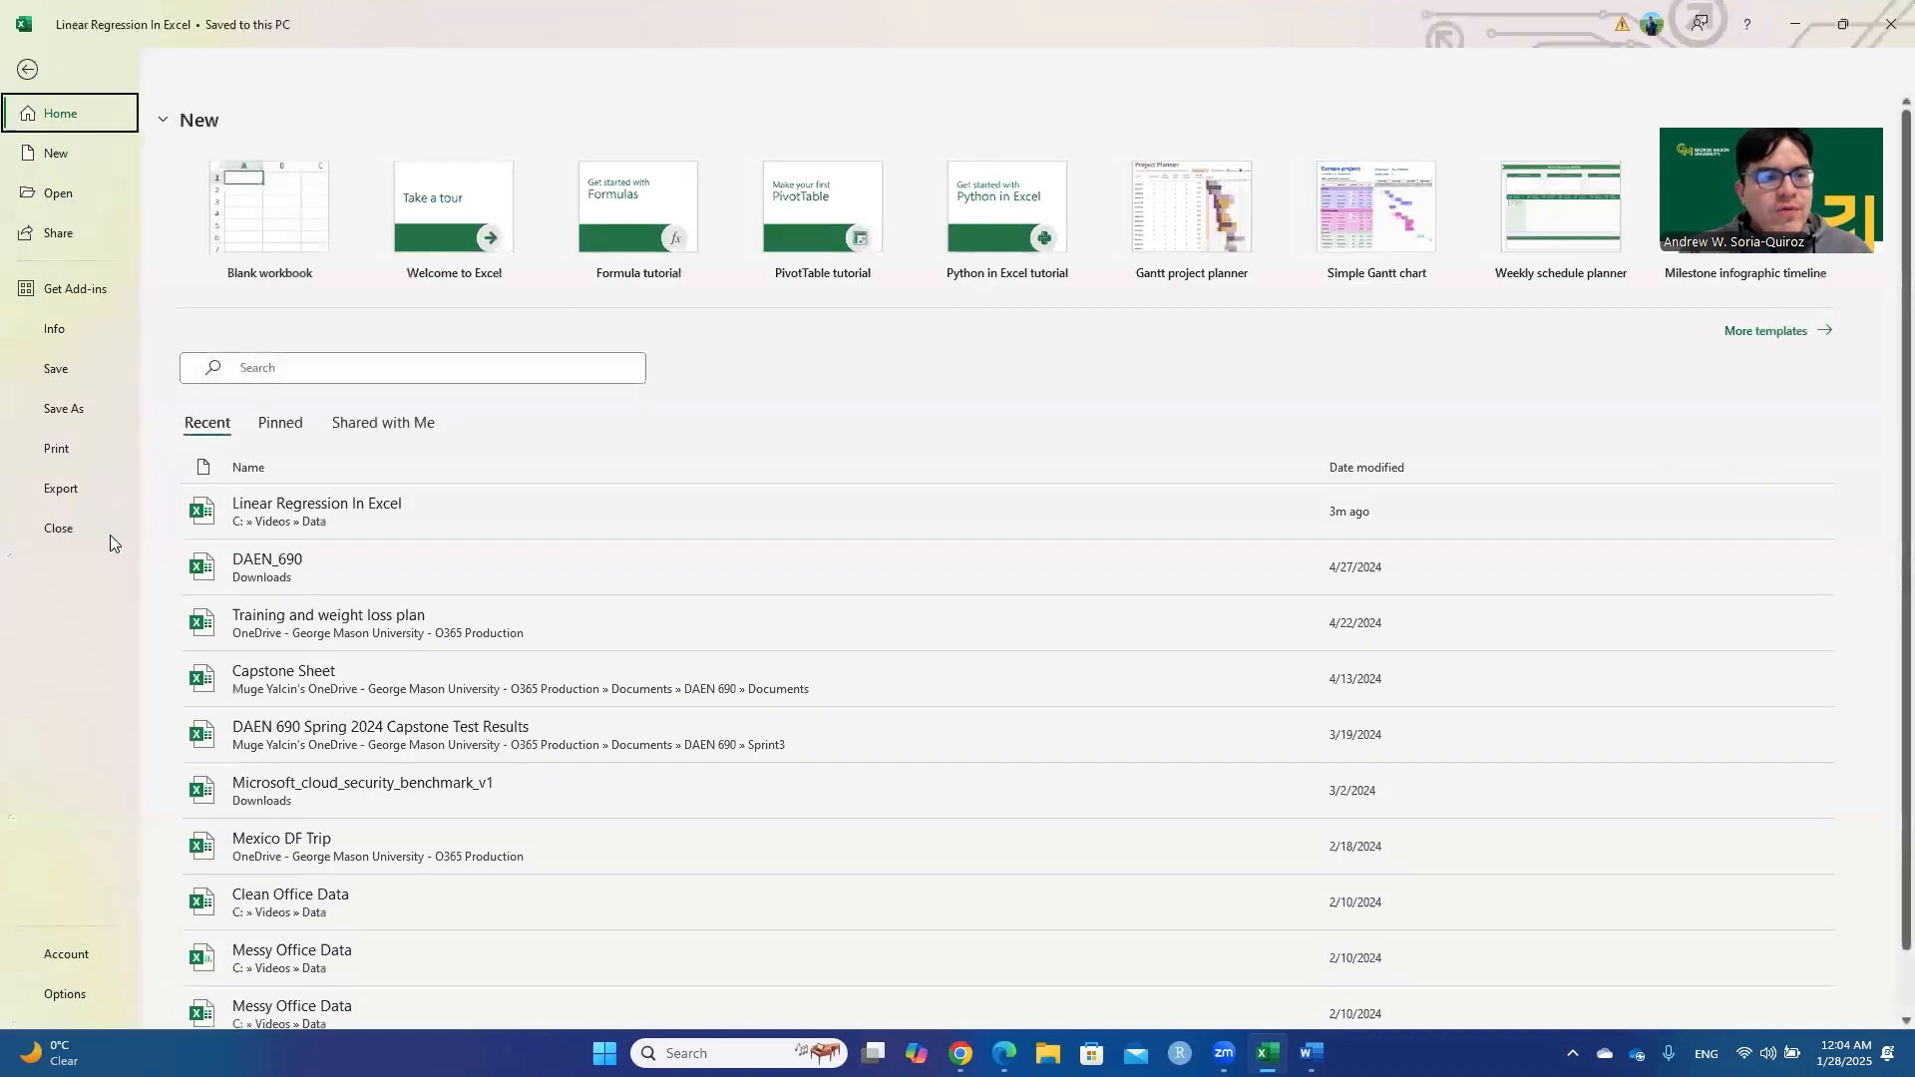
pyautogui.click(59, 994)
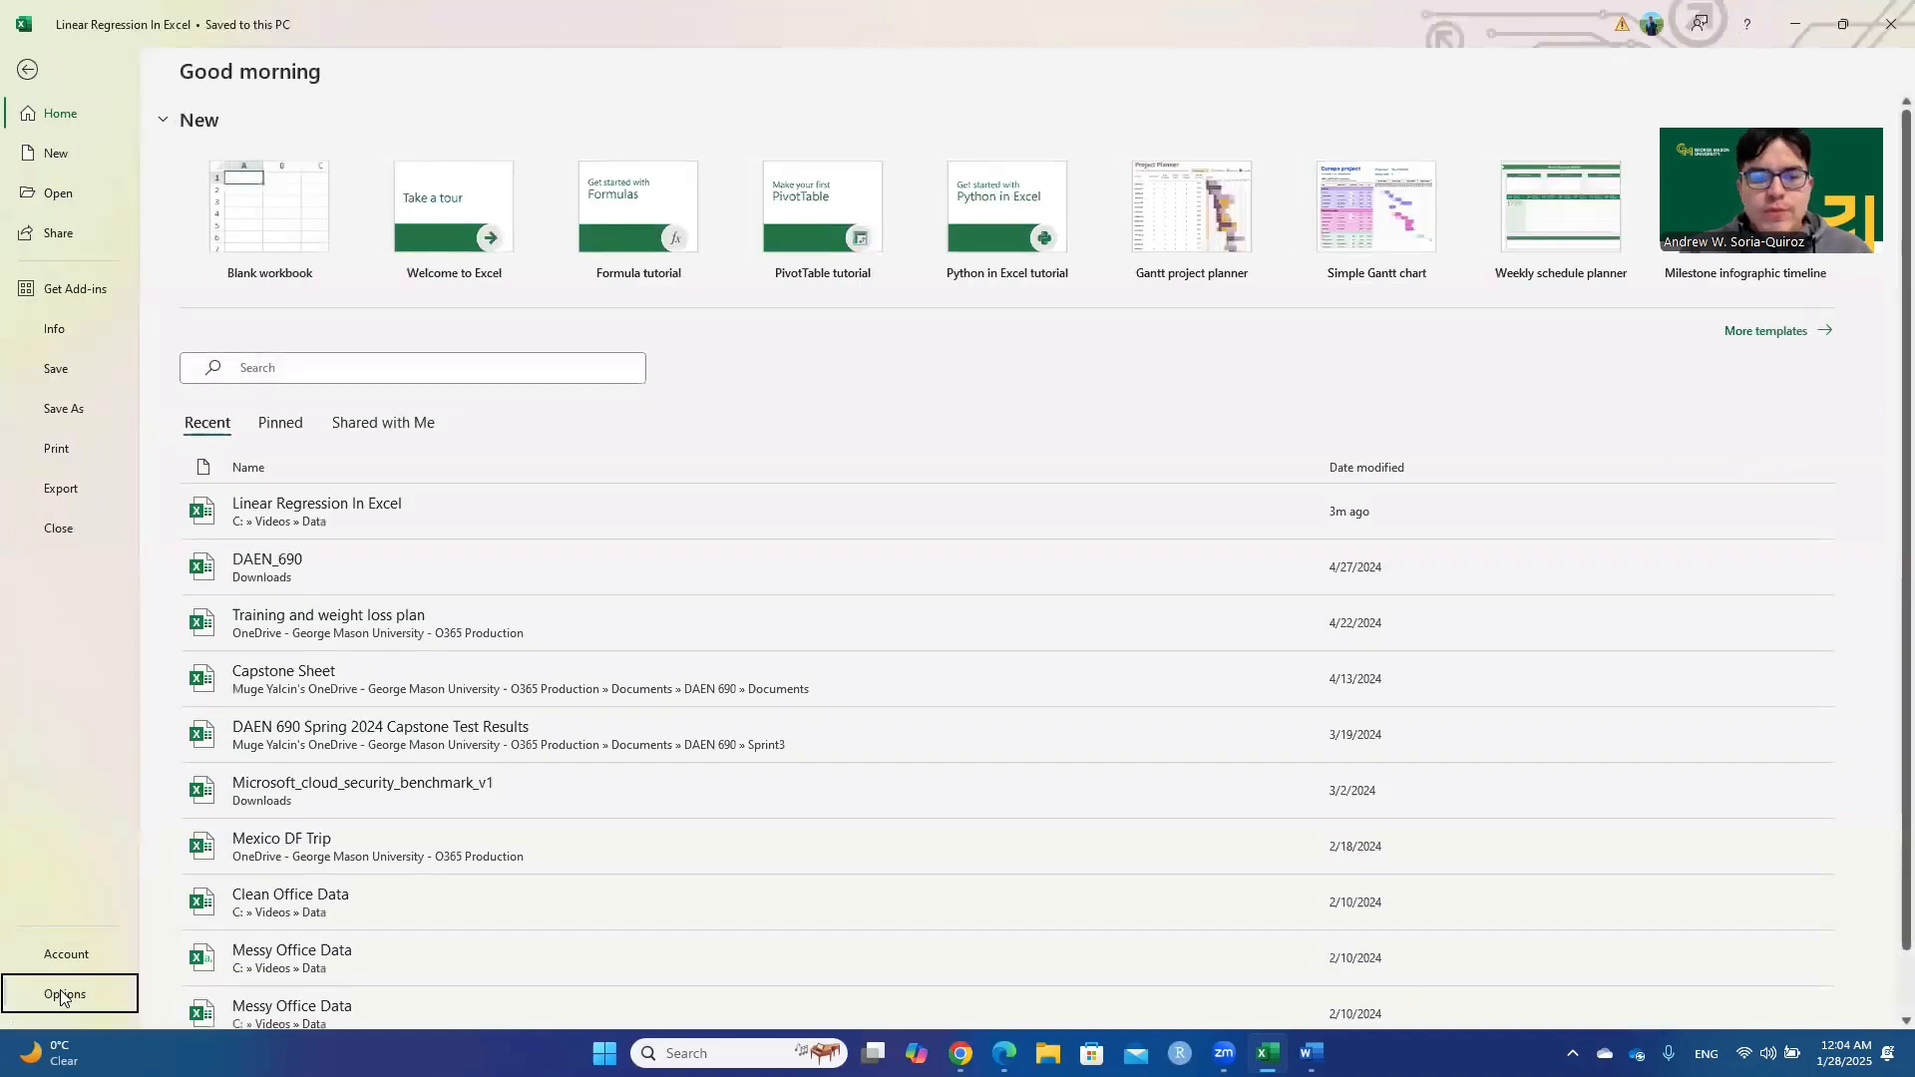
pyautogui.click(601, 516)
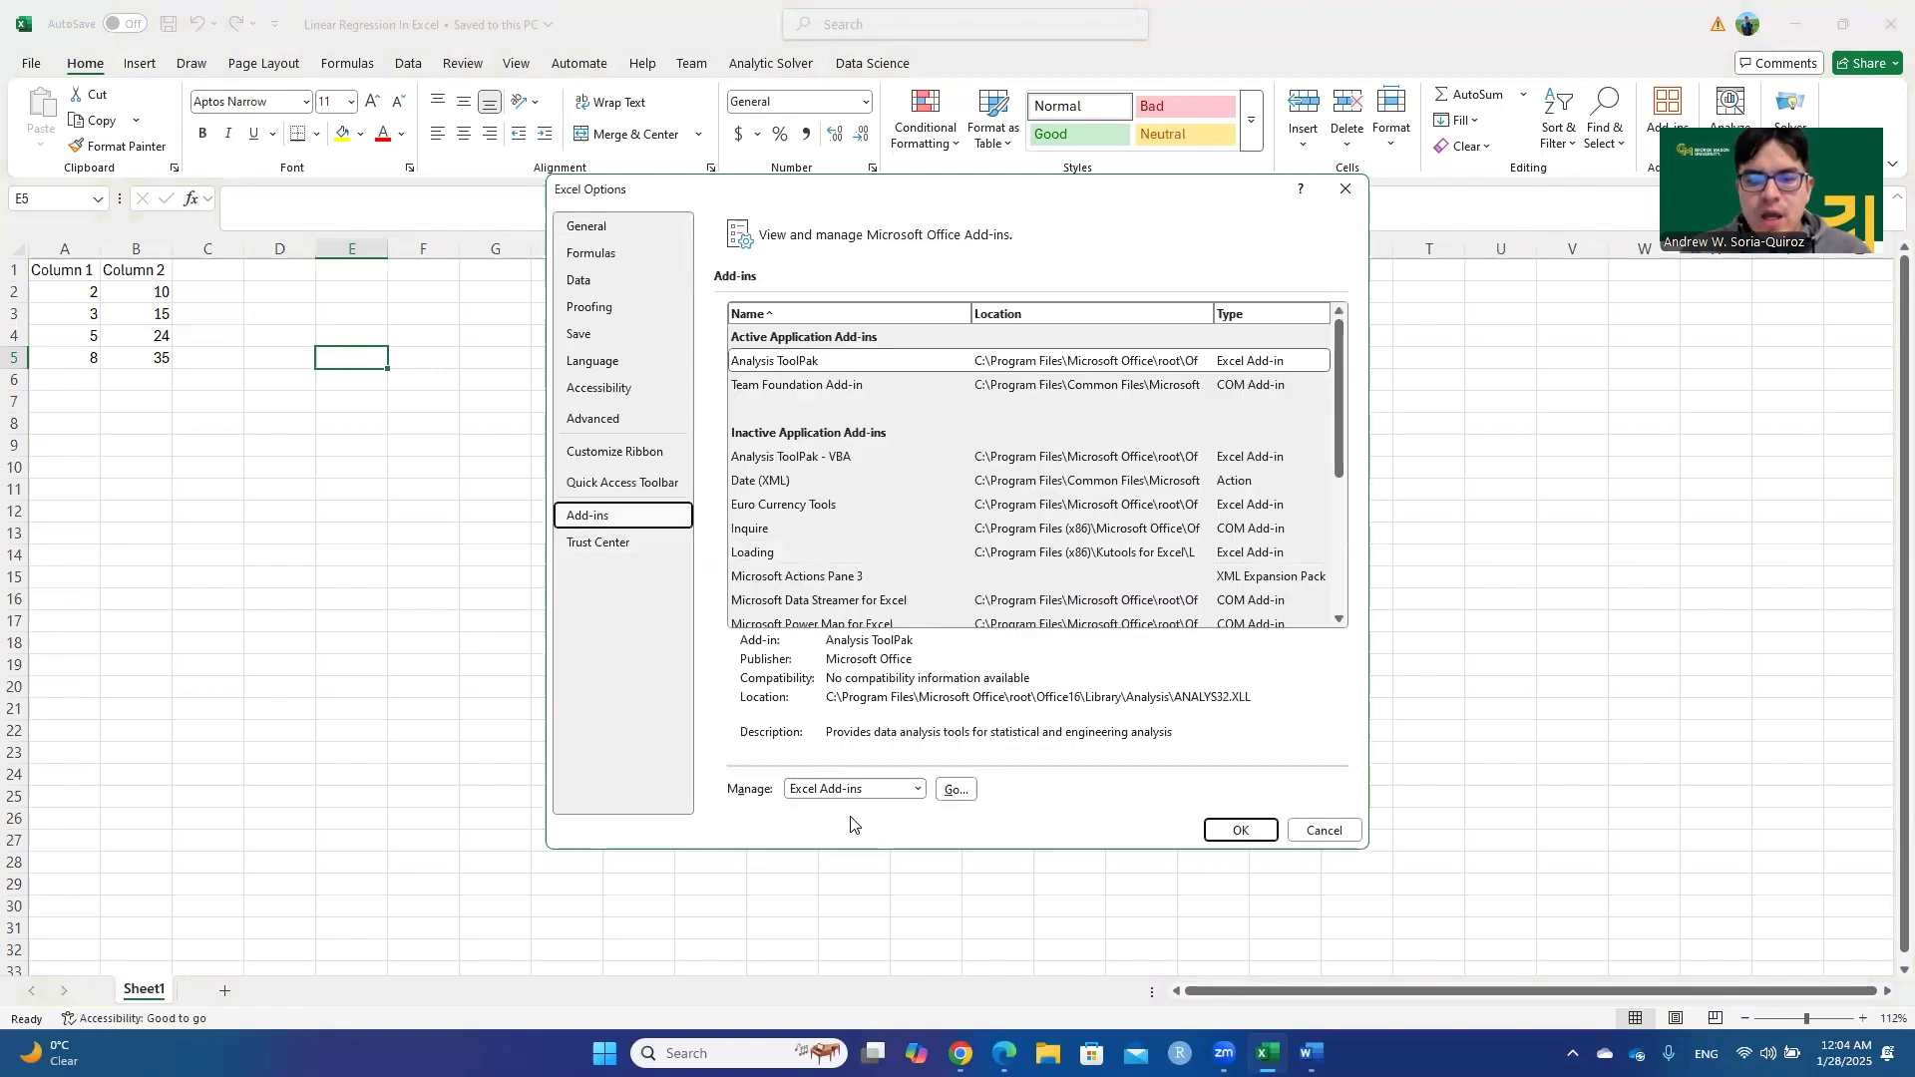
pyautogui.click(955, 790)
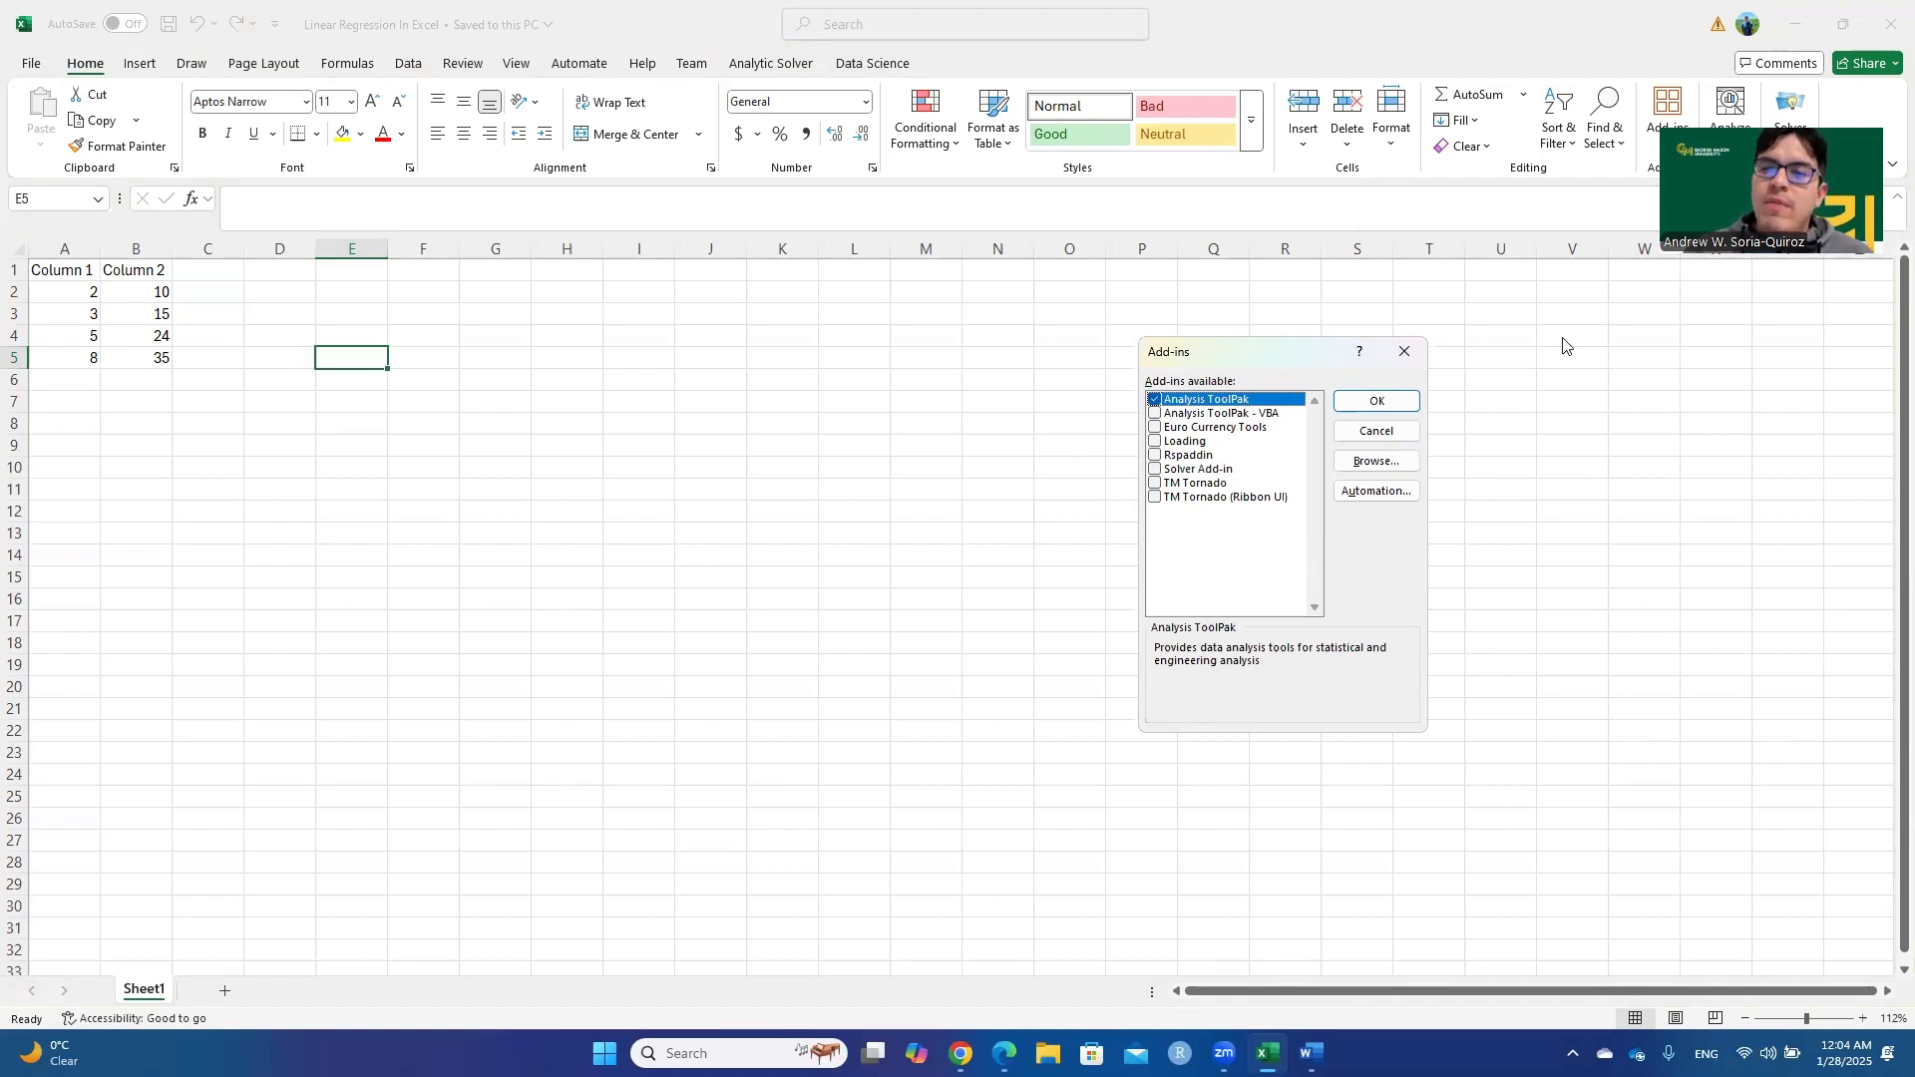
pyautogui.click(1154, 400)
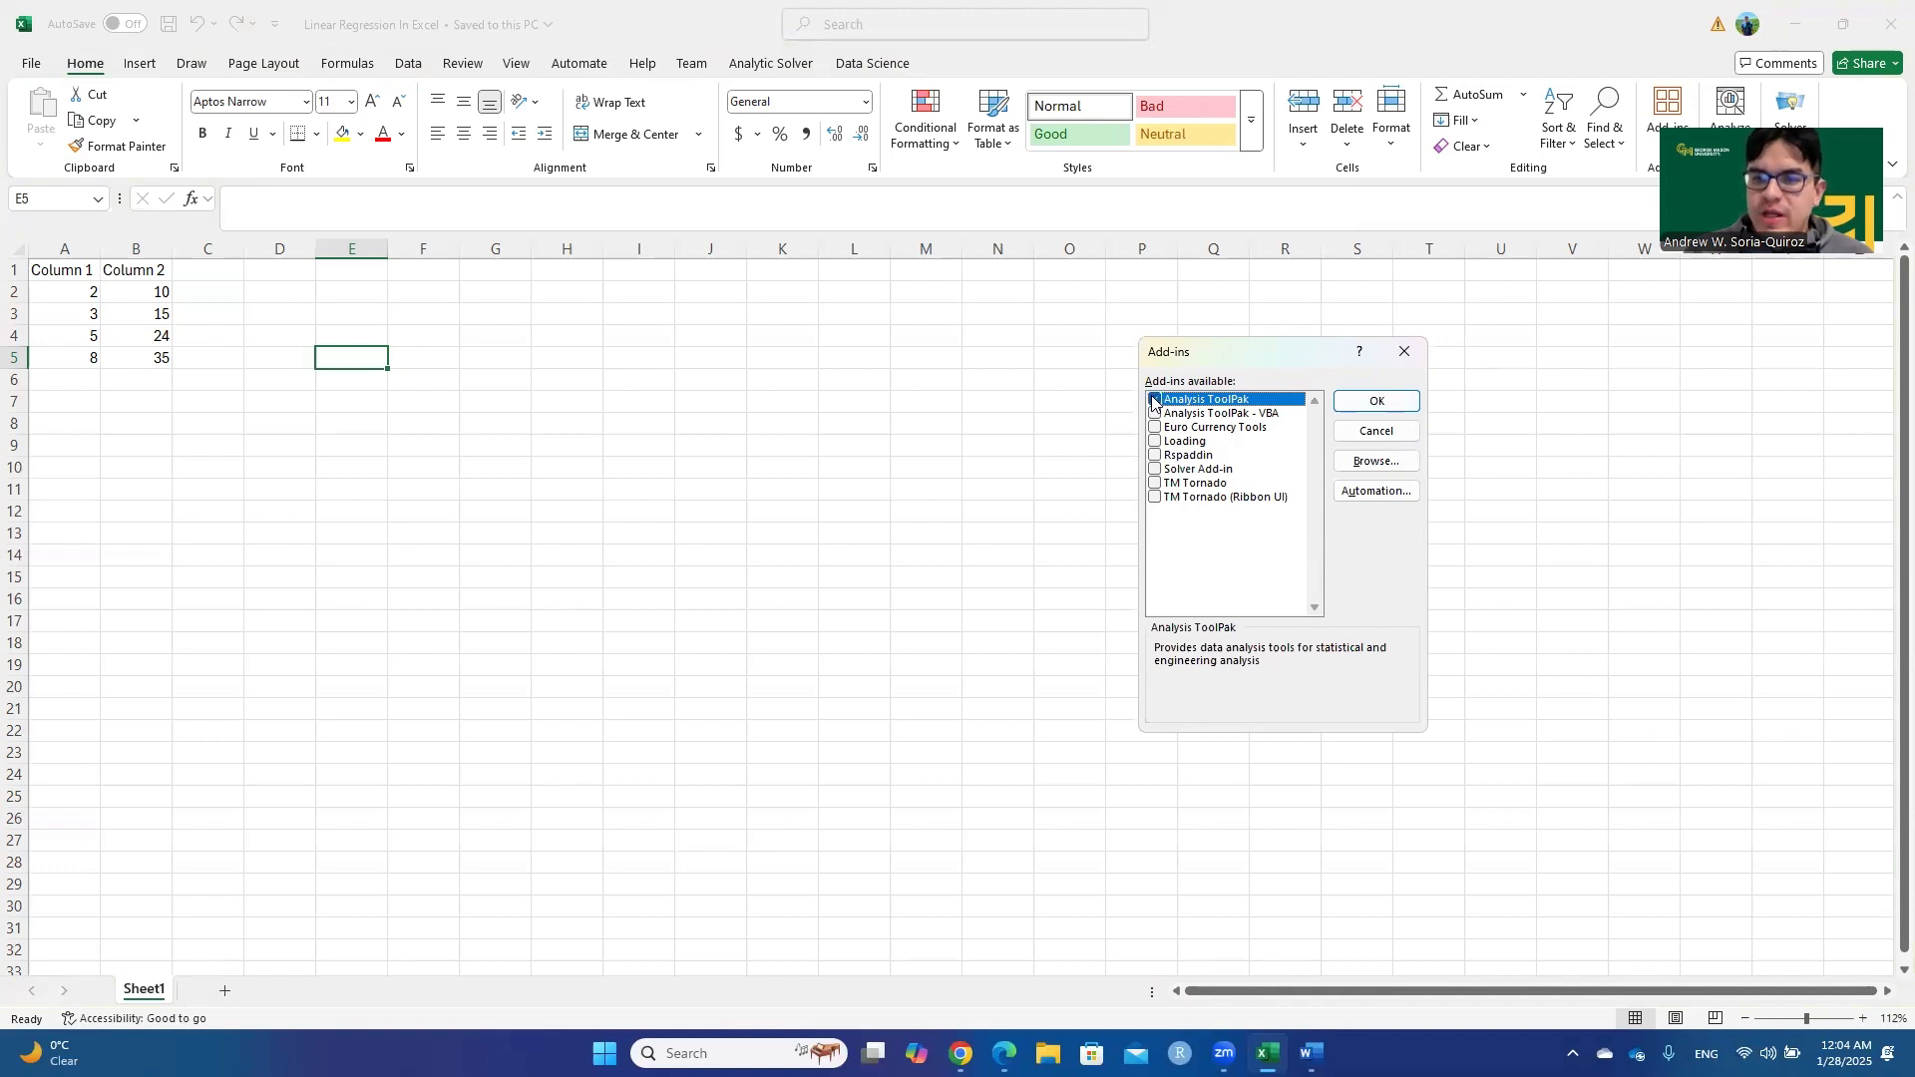
pyautogui.click(1363, 398)
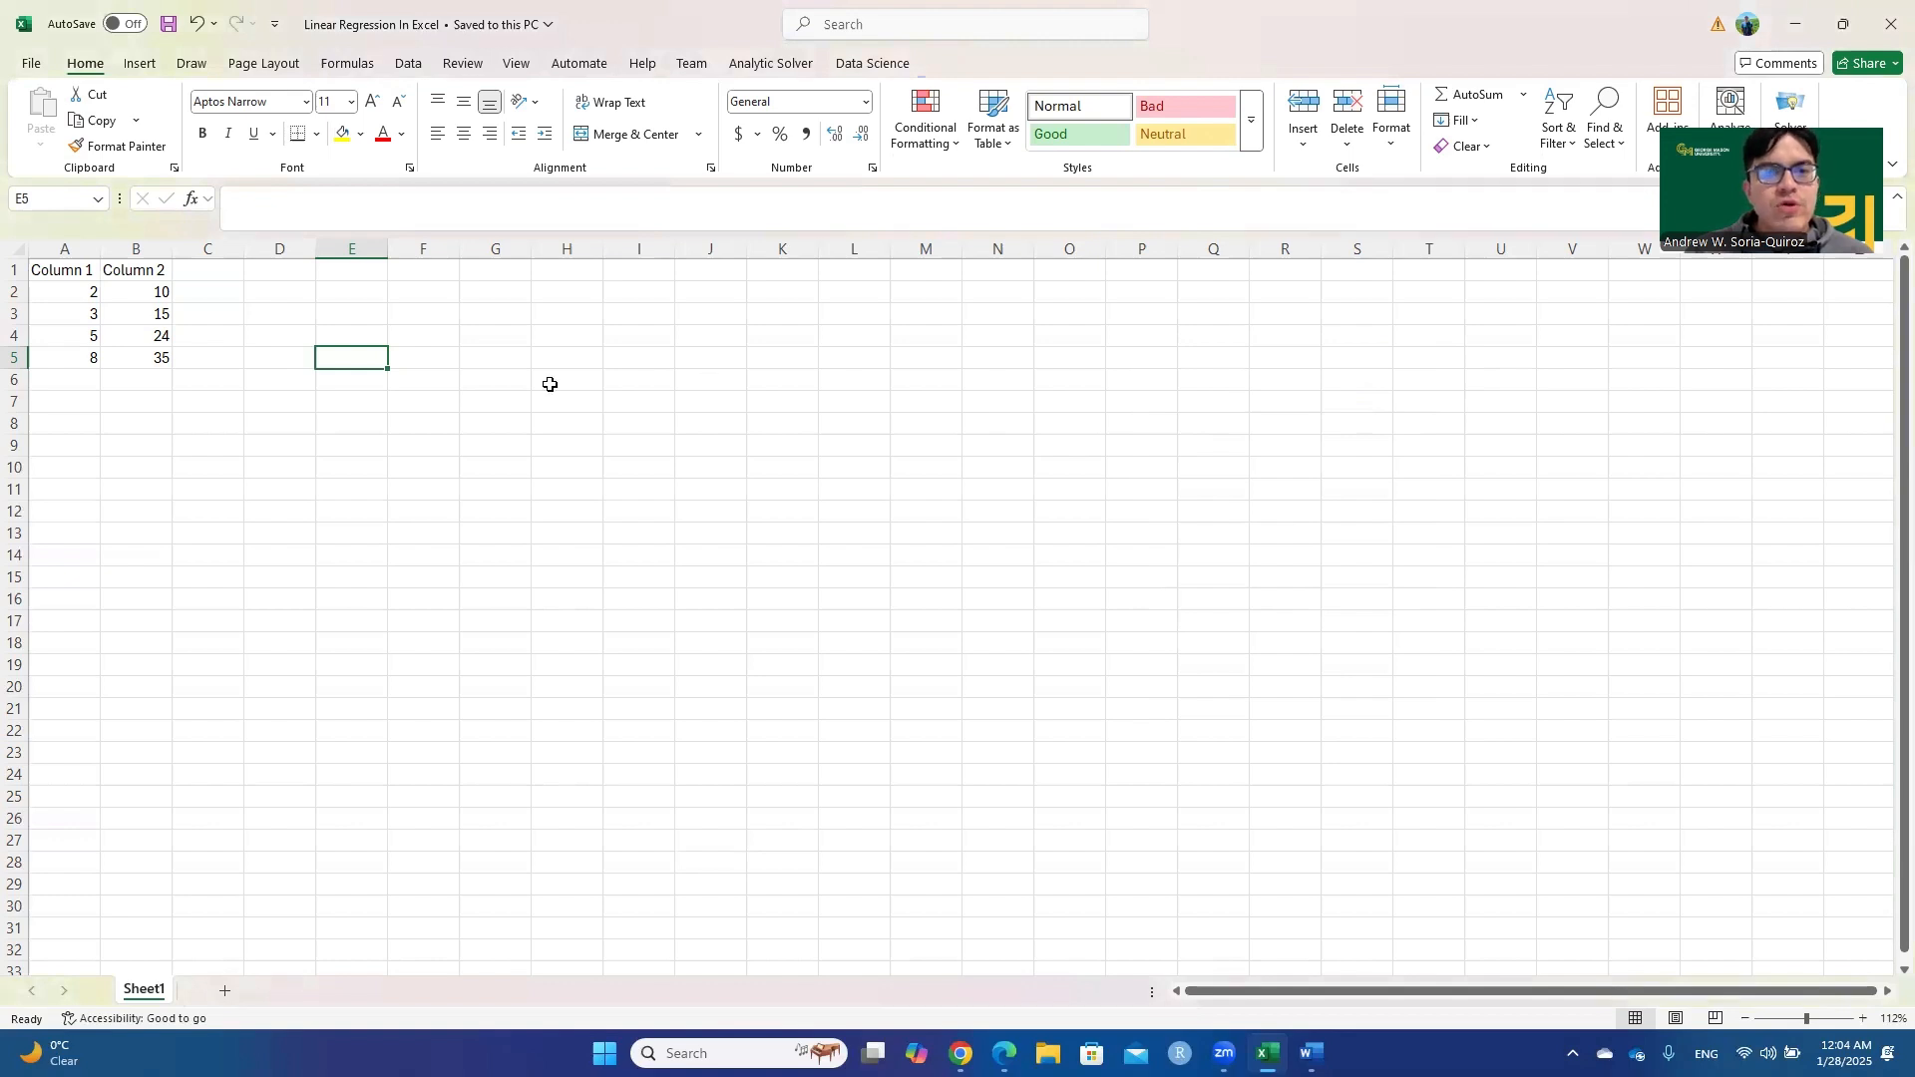
# Start a Regression data analysis and set its input Y range to $B$2:$B$5
pyautogui.click(408, 65)
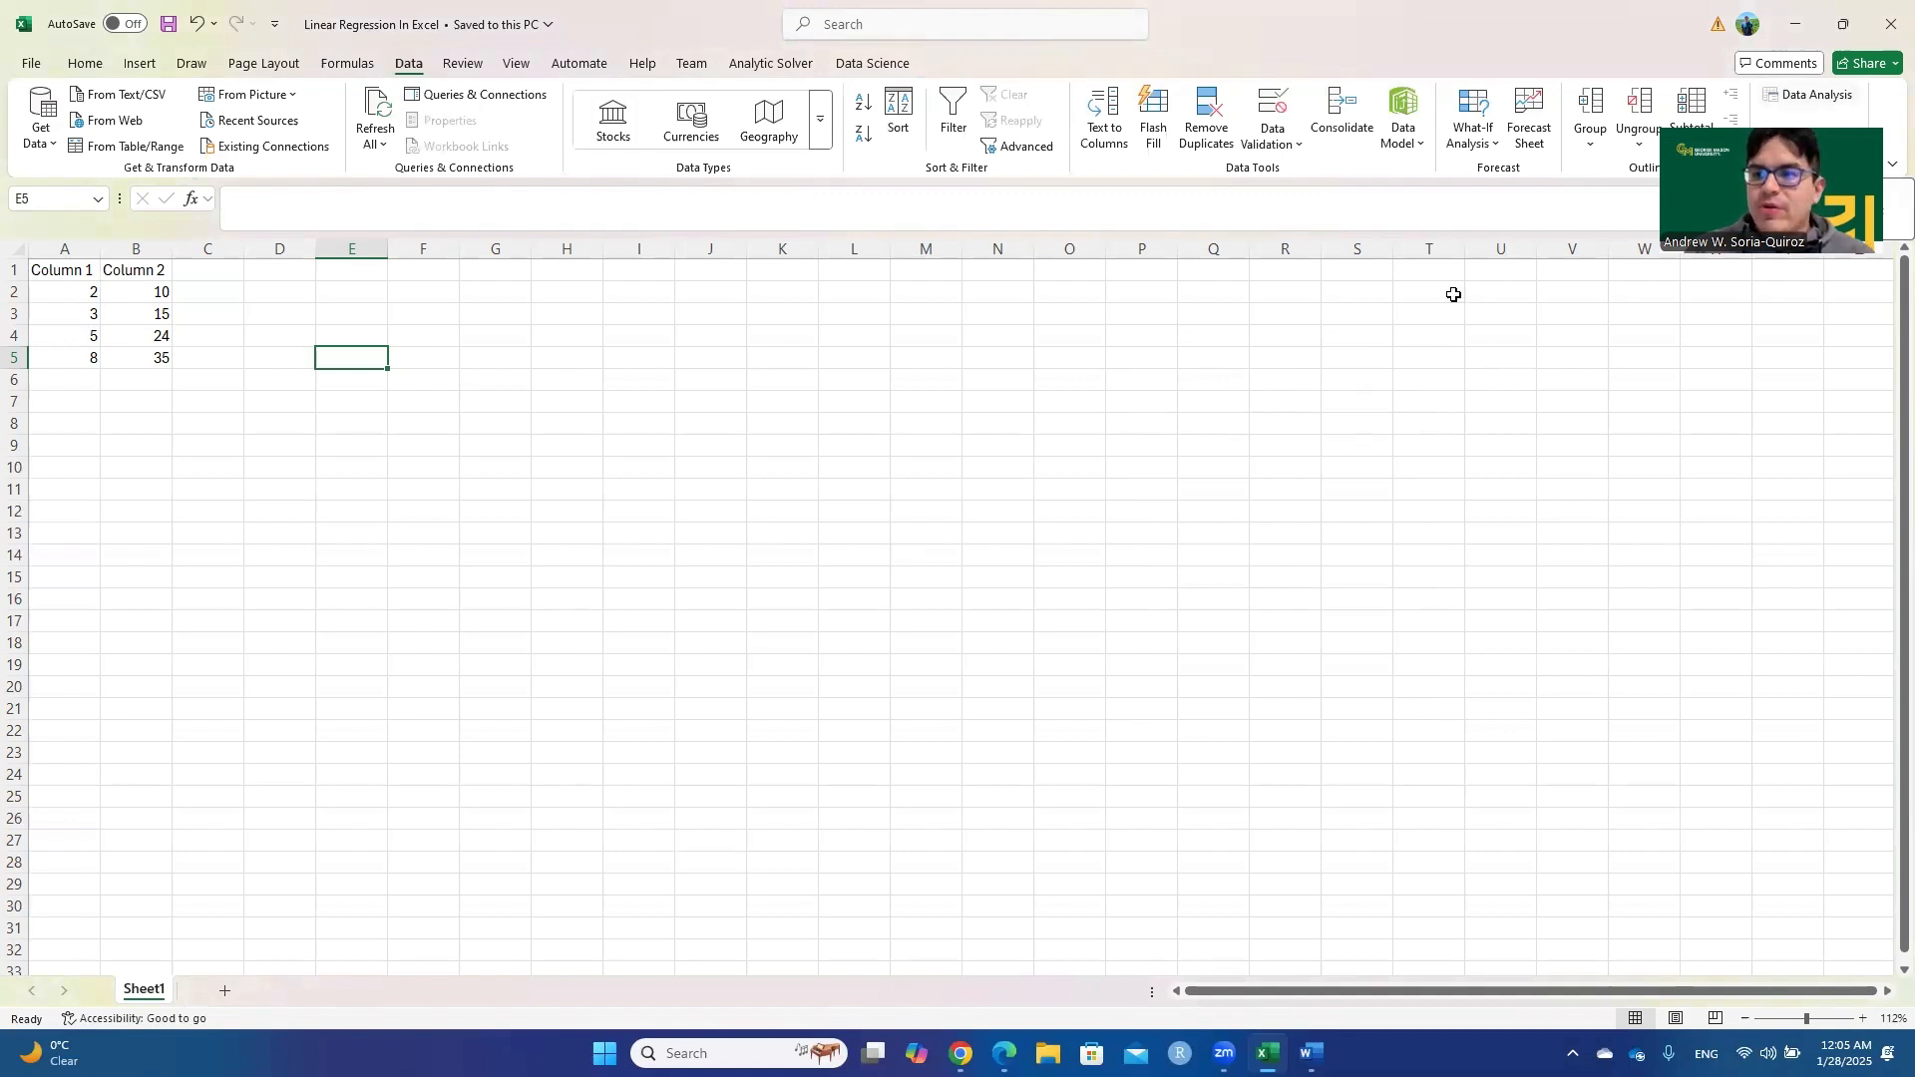
pyautogui.click(1812, 100)
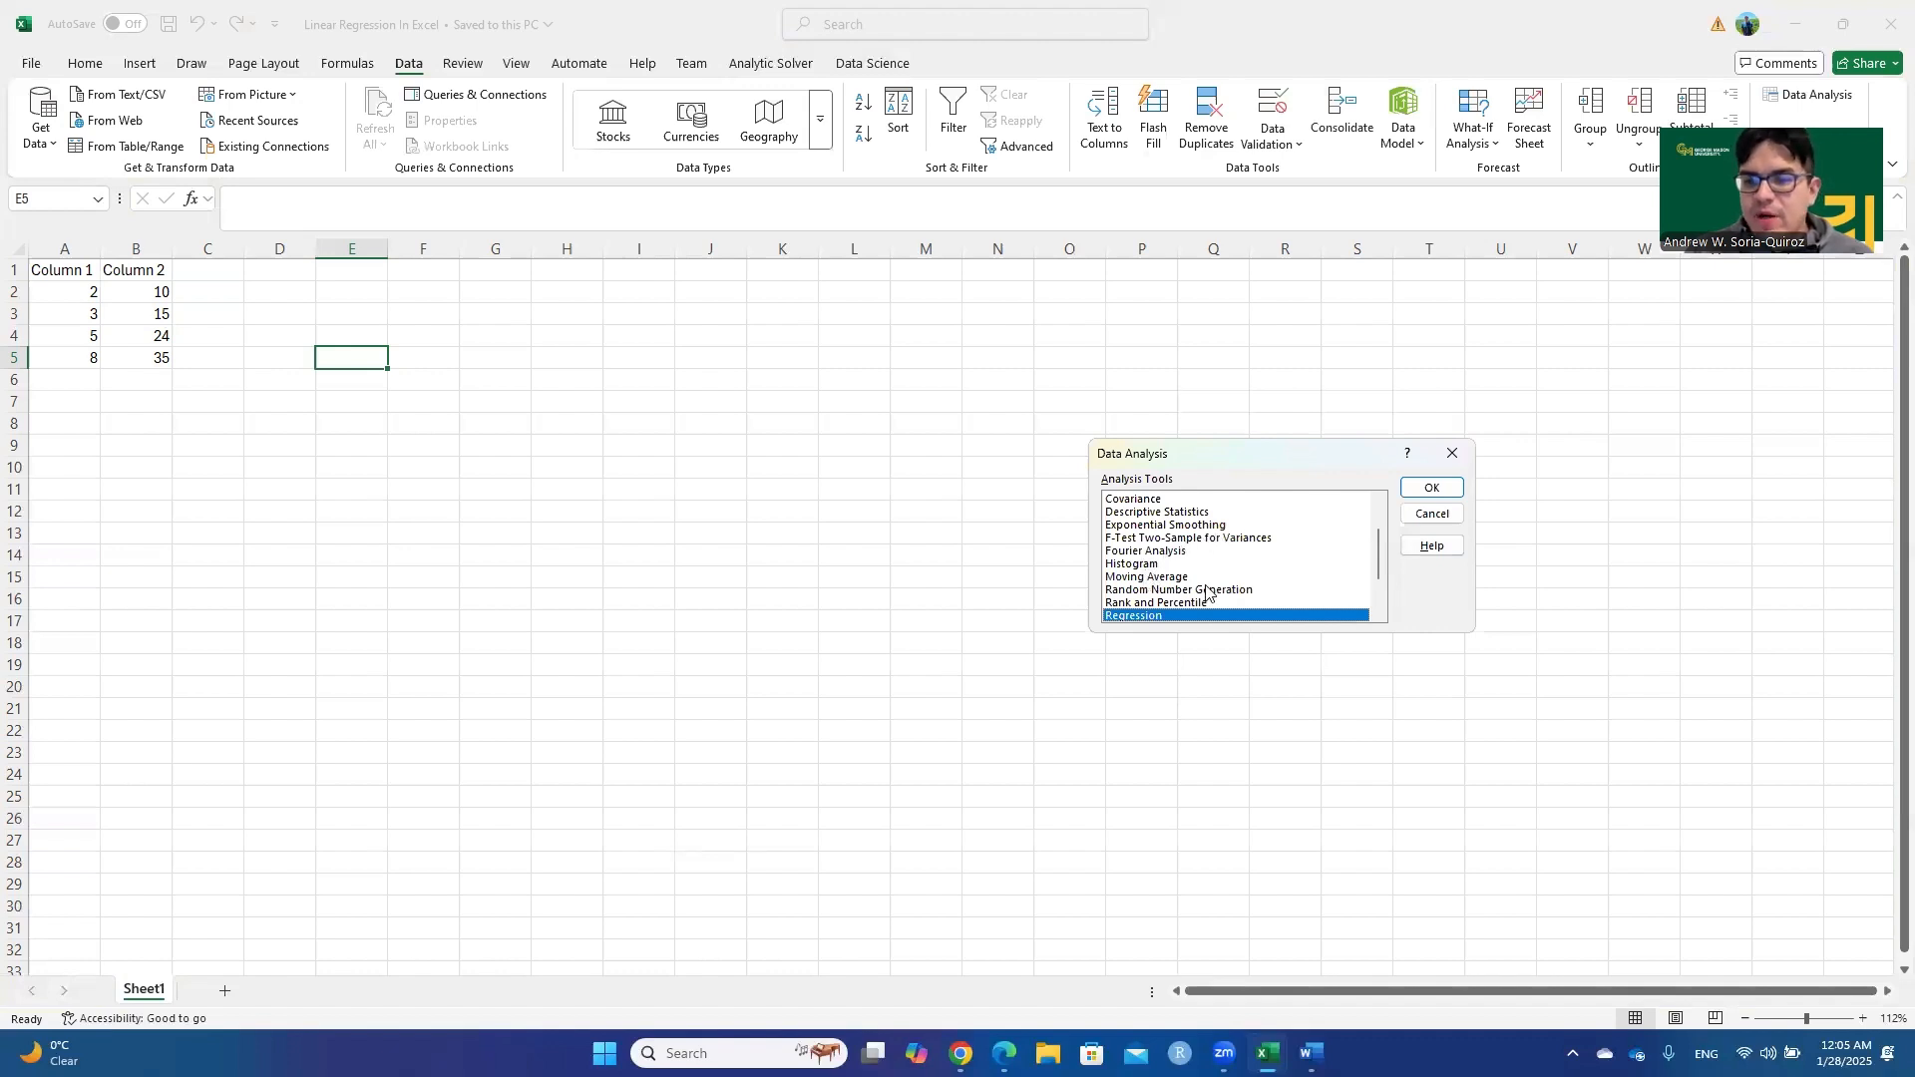
pyautogui.click(1433, 487)
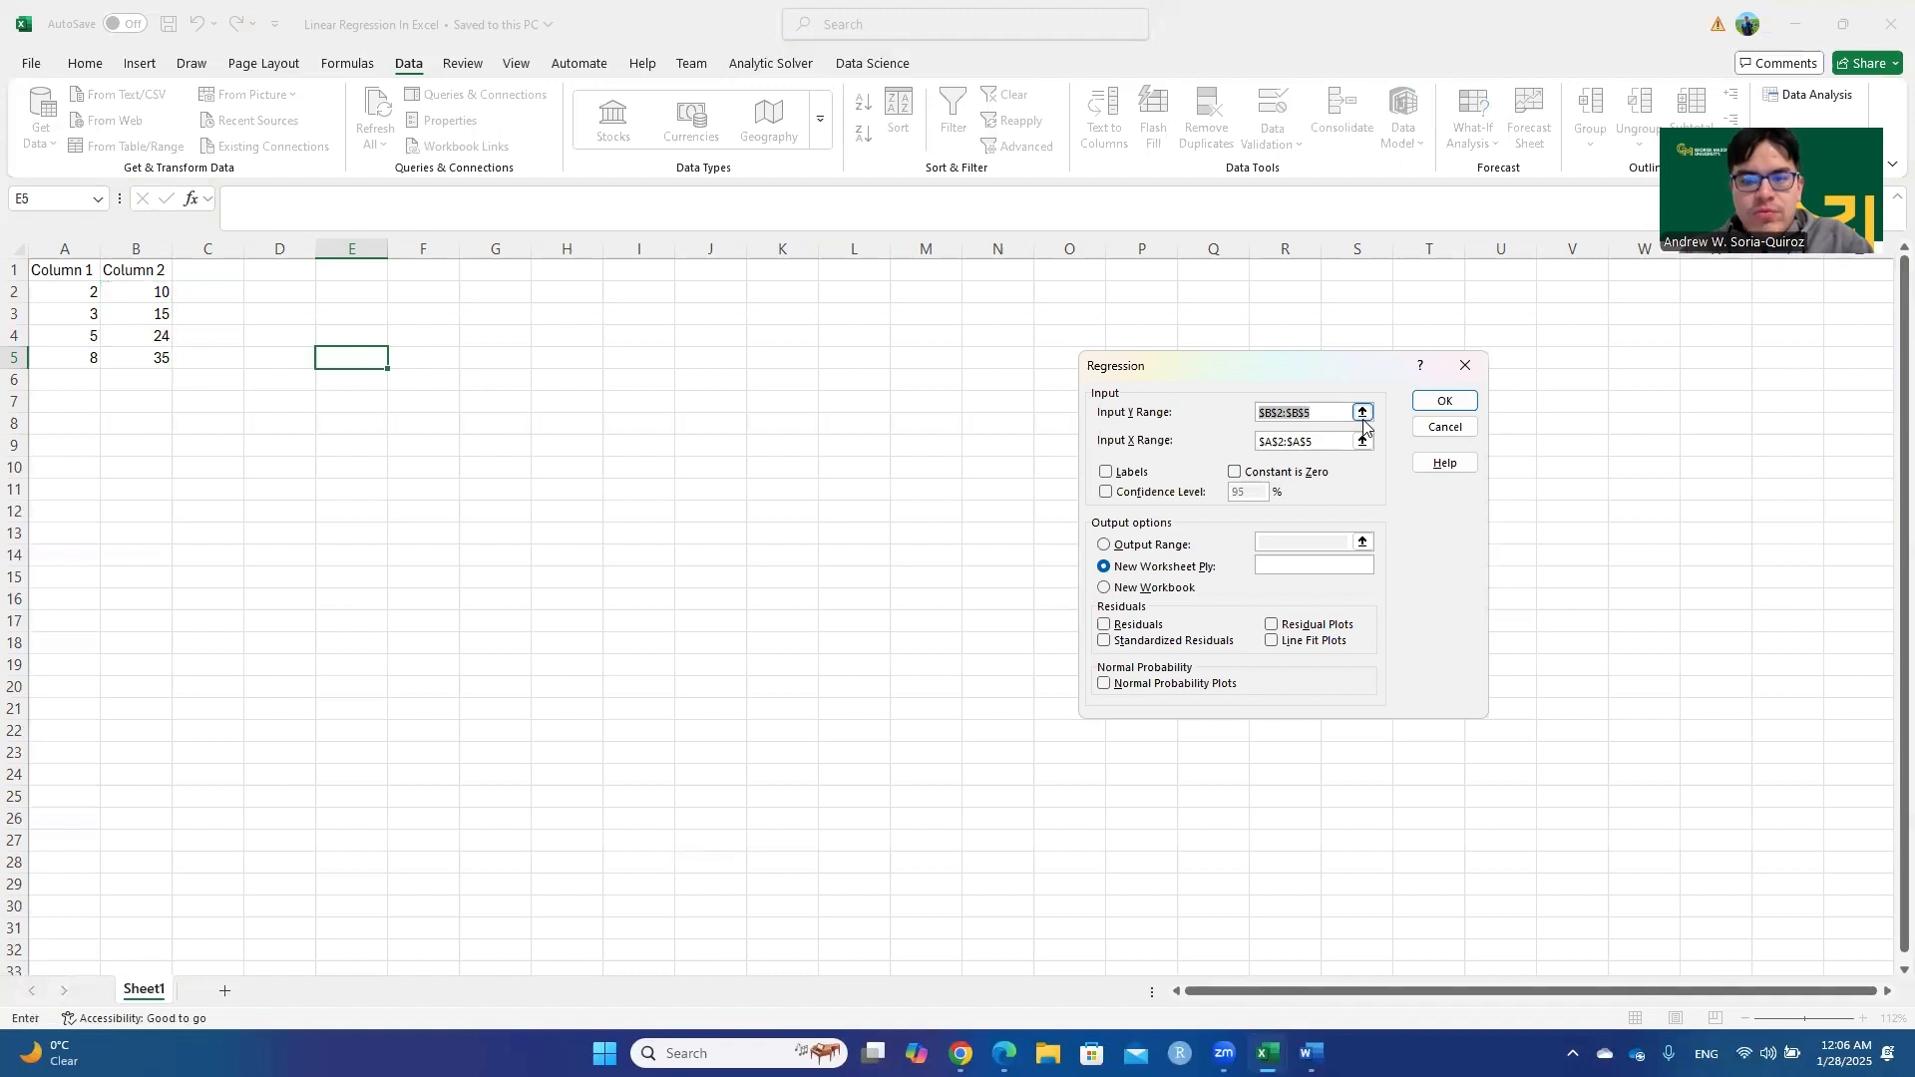
pyautogui.click(1363, 415)
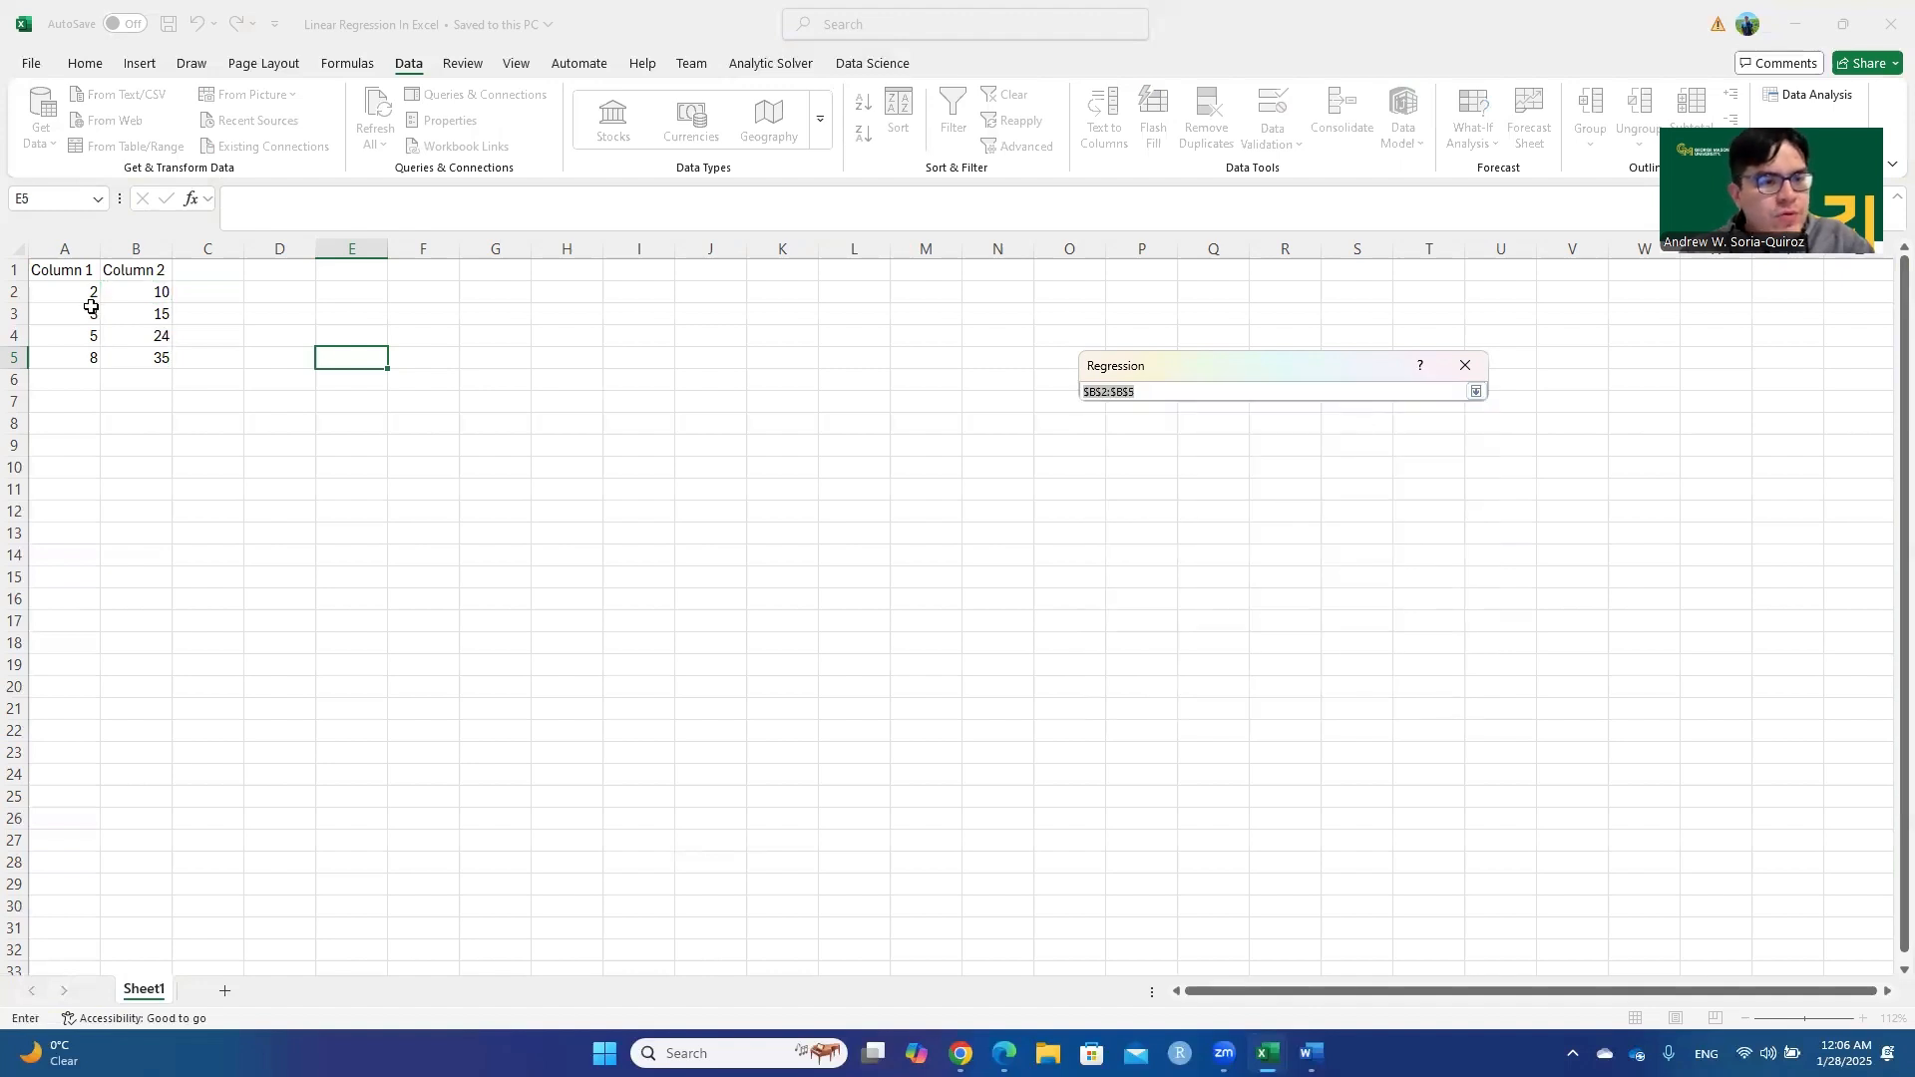
pyautogui.moveTo(138, 291); pyautogui.dragTo(146, 359)
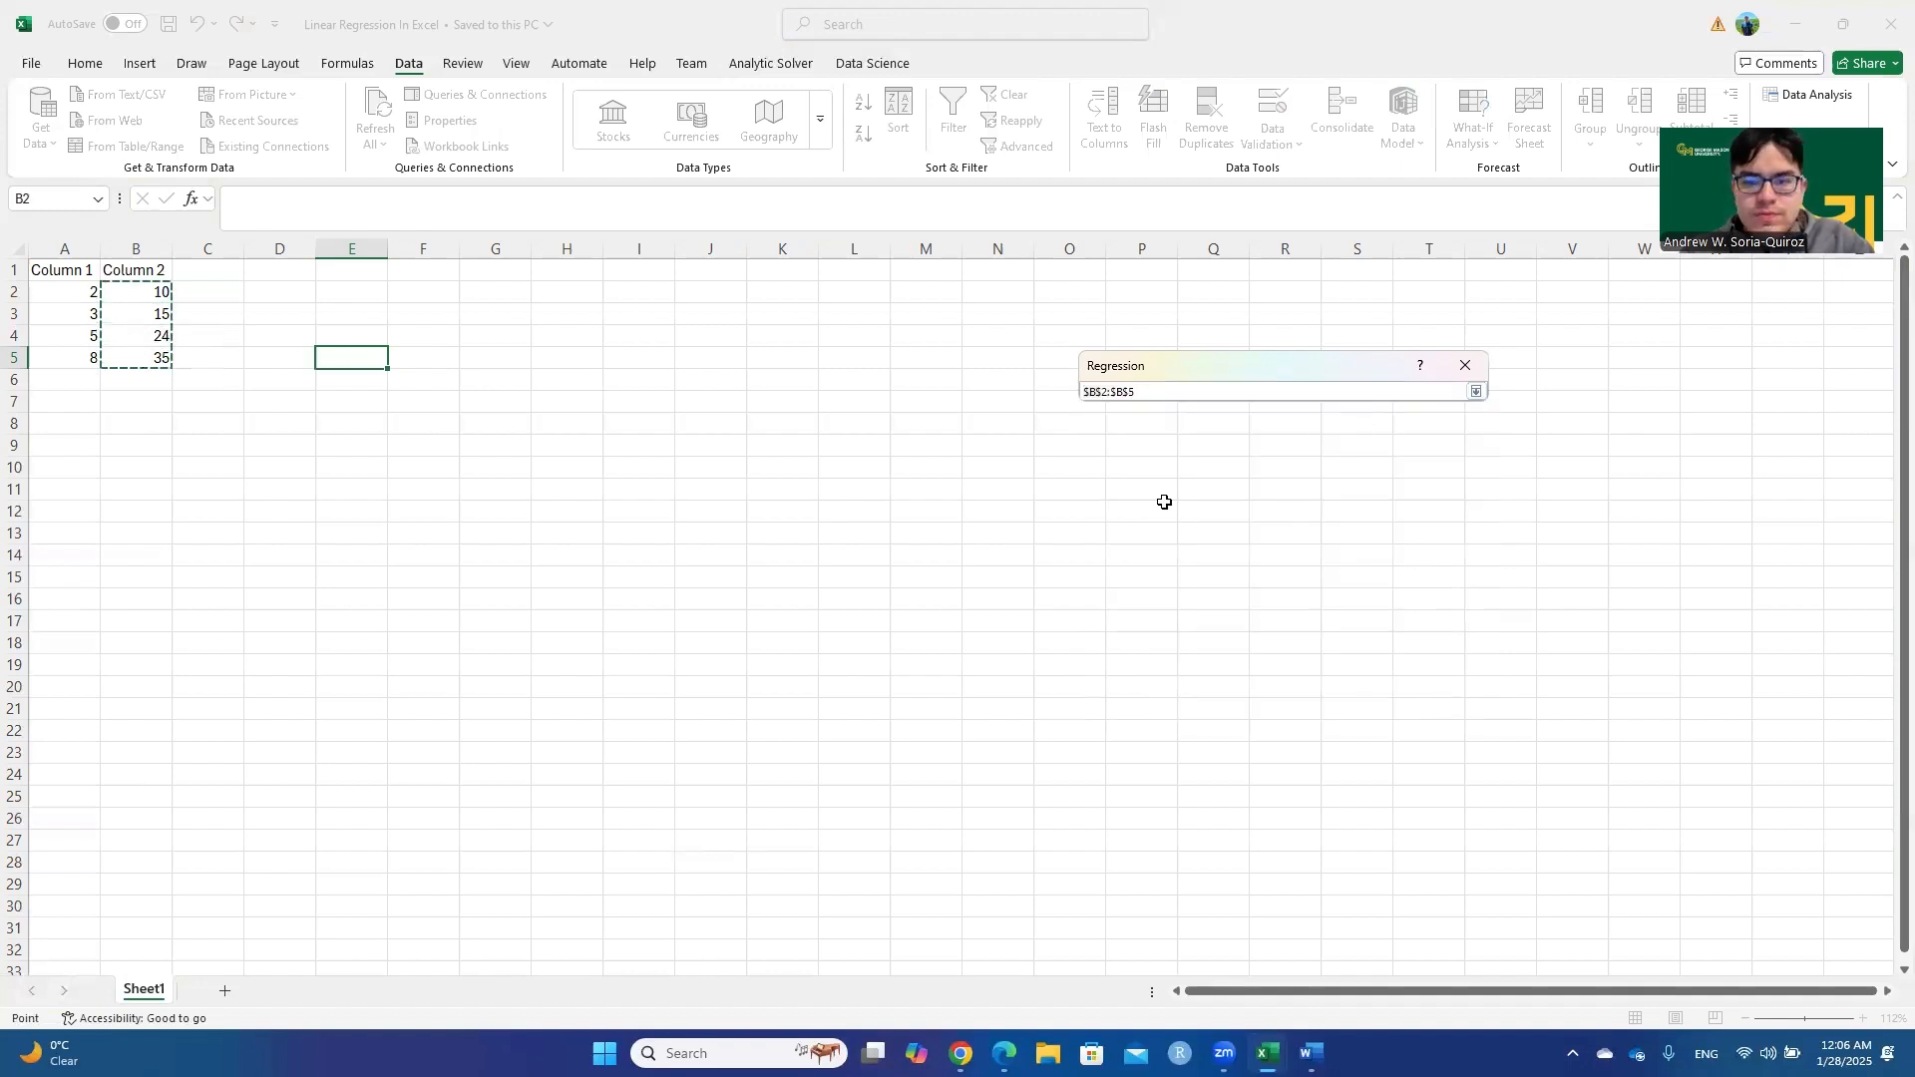
pyautogui.click(1476, 391)
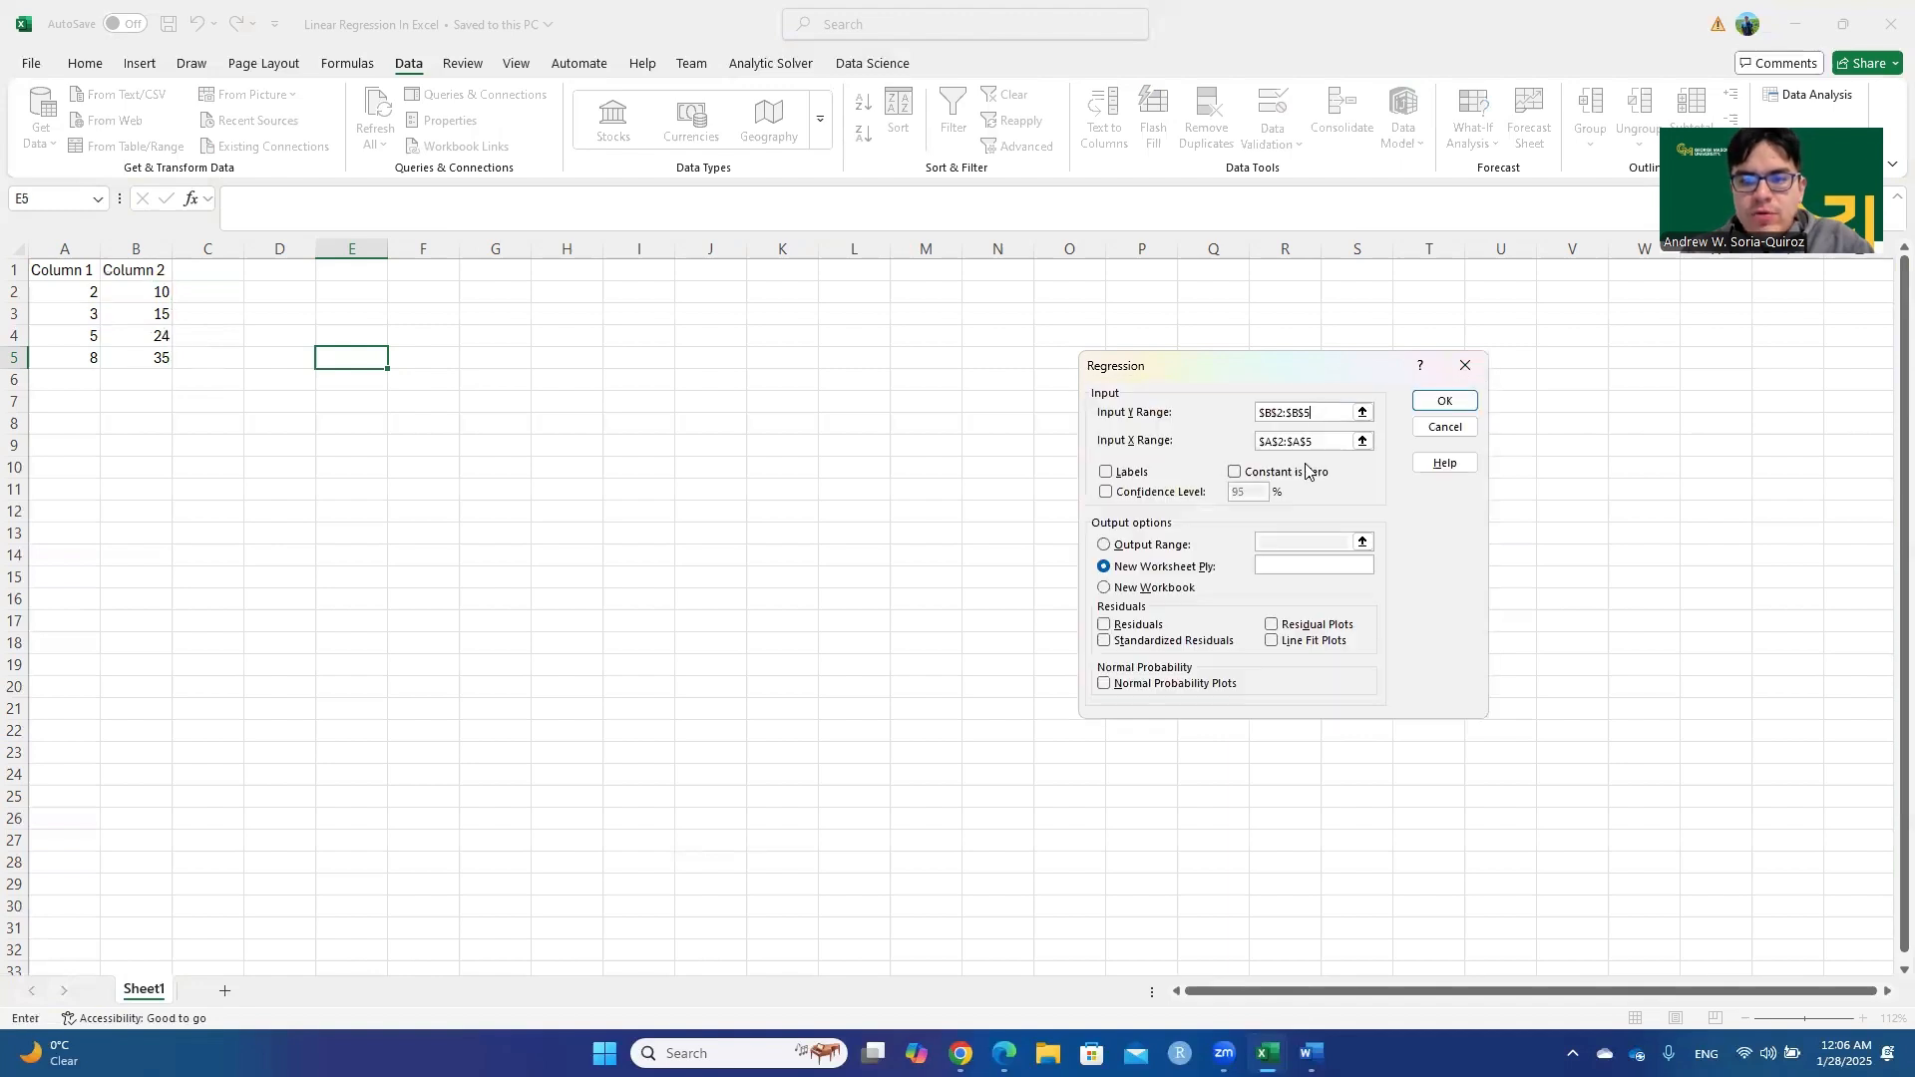
# Set the input X range to $A$2:$A$5 and run the regression with output to a new worksheet
pyautogui.moveTo(1330, 445); pyautogui.dragTo(1207, 430)
pyautogui.press('BackSpace')
pyautogui.click(1363, 442)
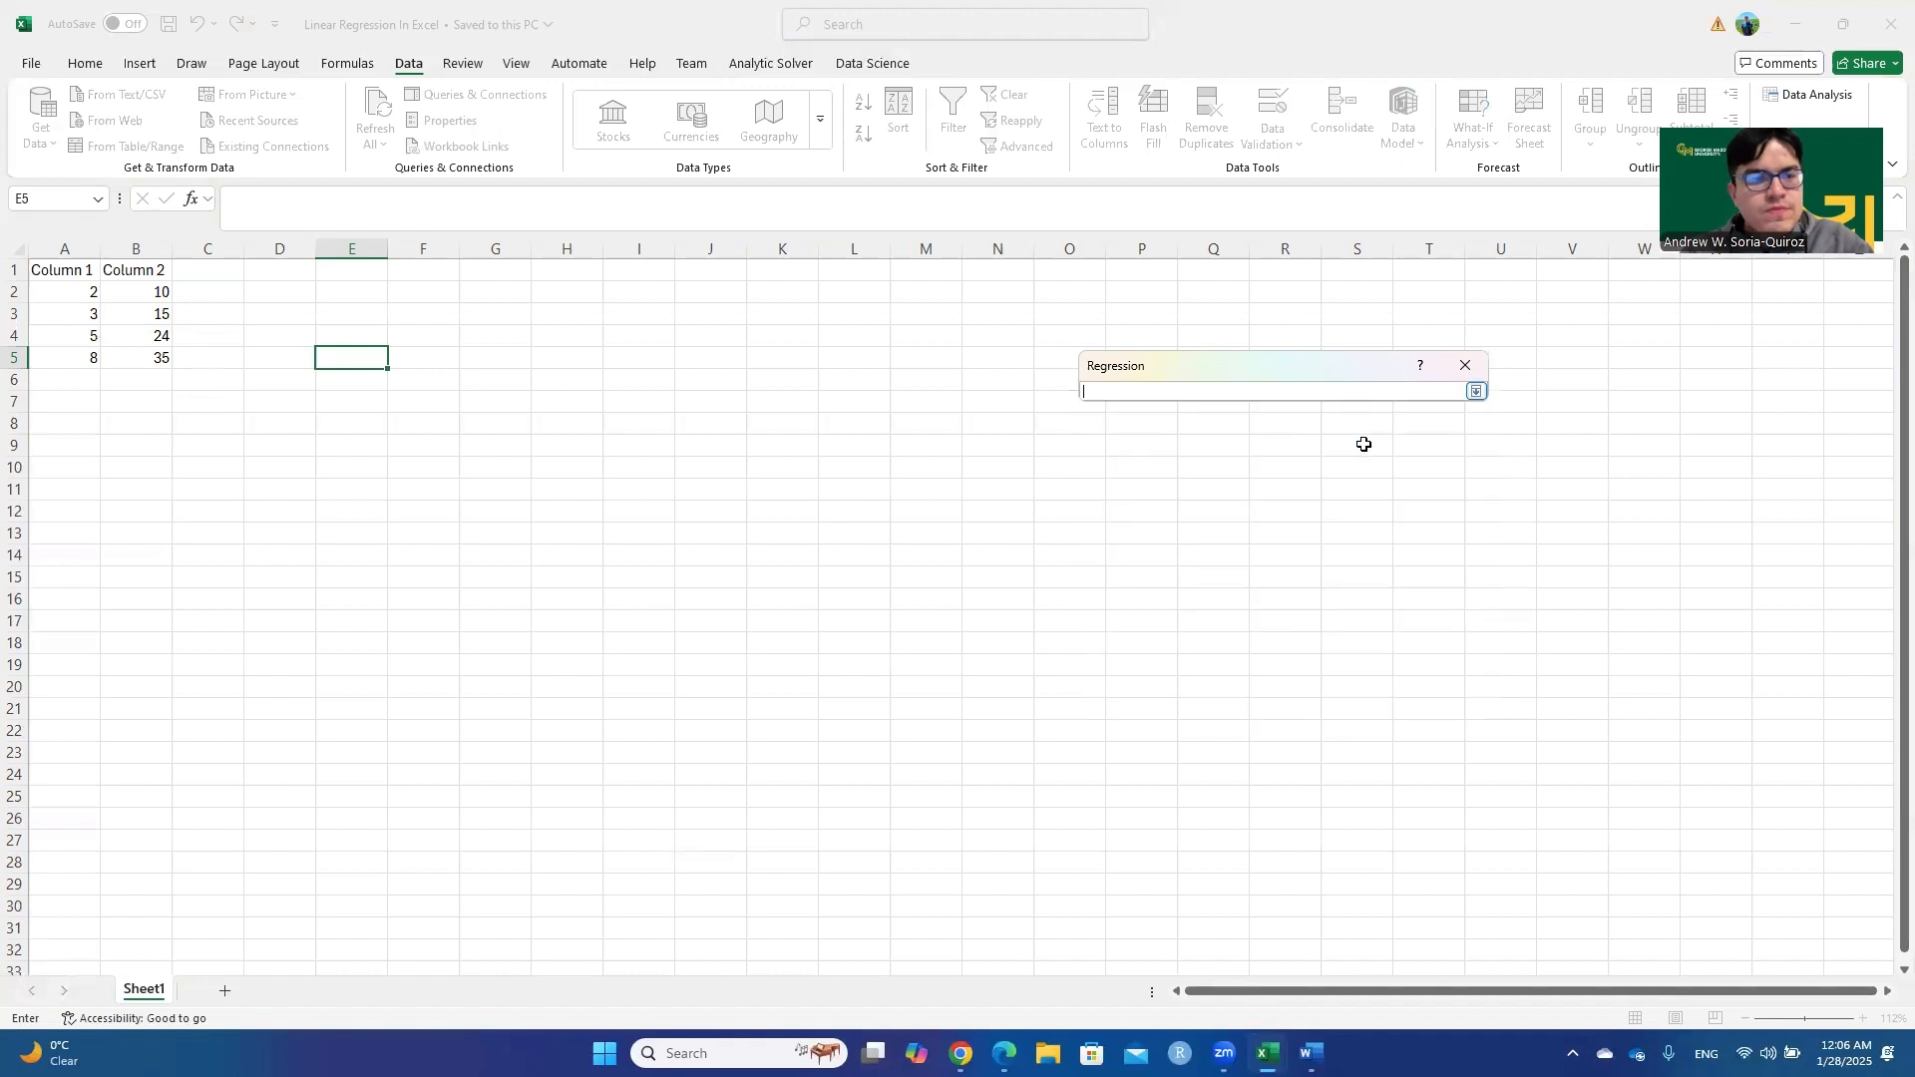
pyautogui.moveTo(63, 291); pyautogui.dragTo(77, 357)
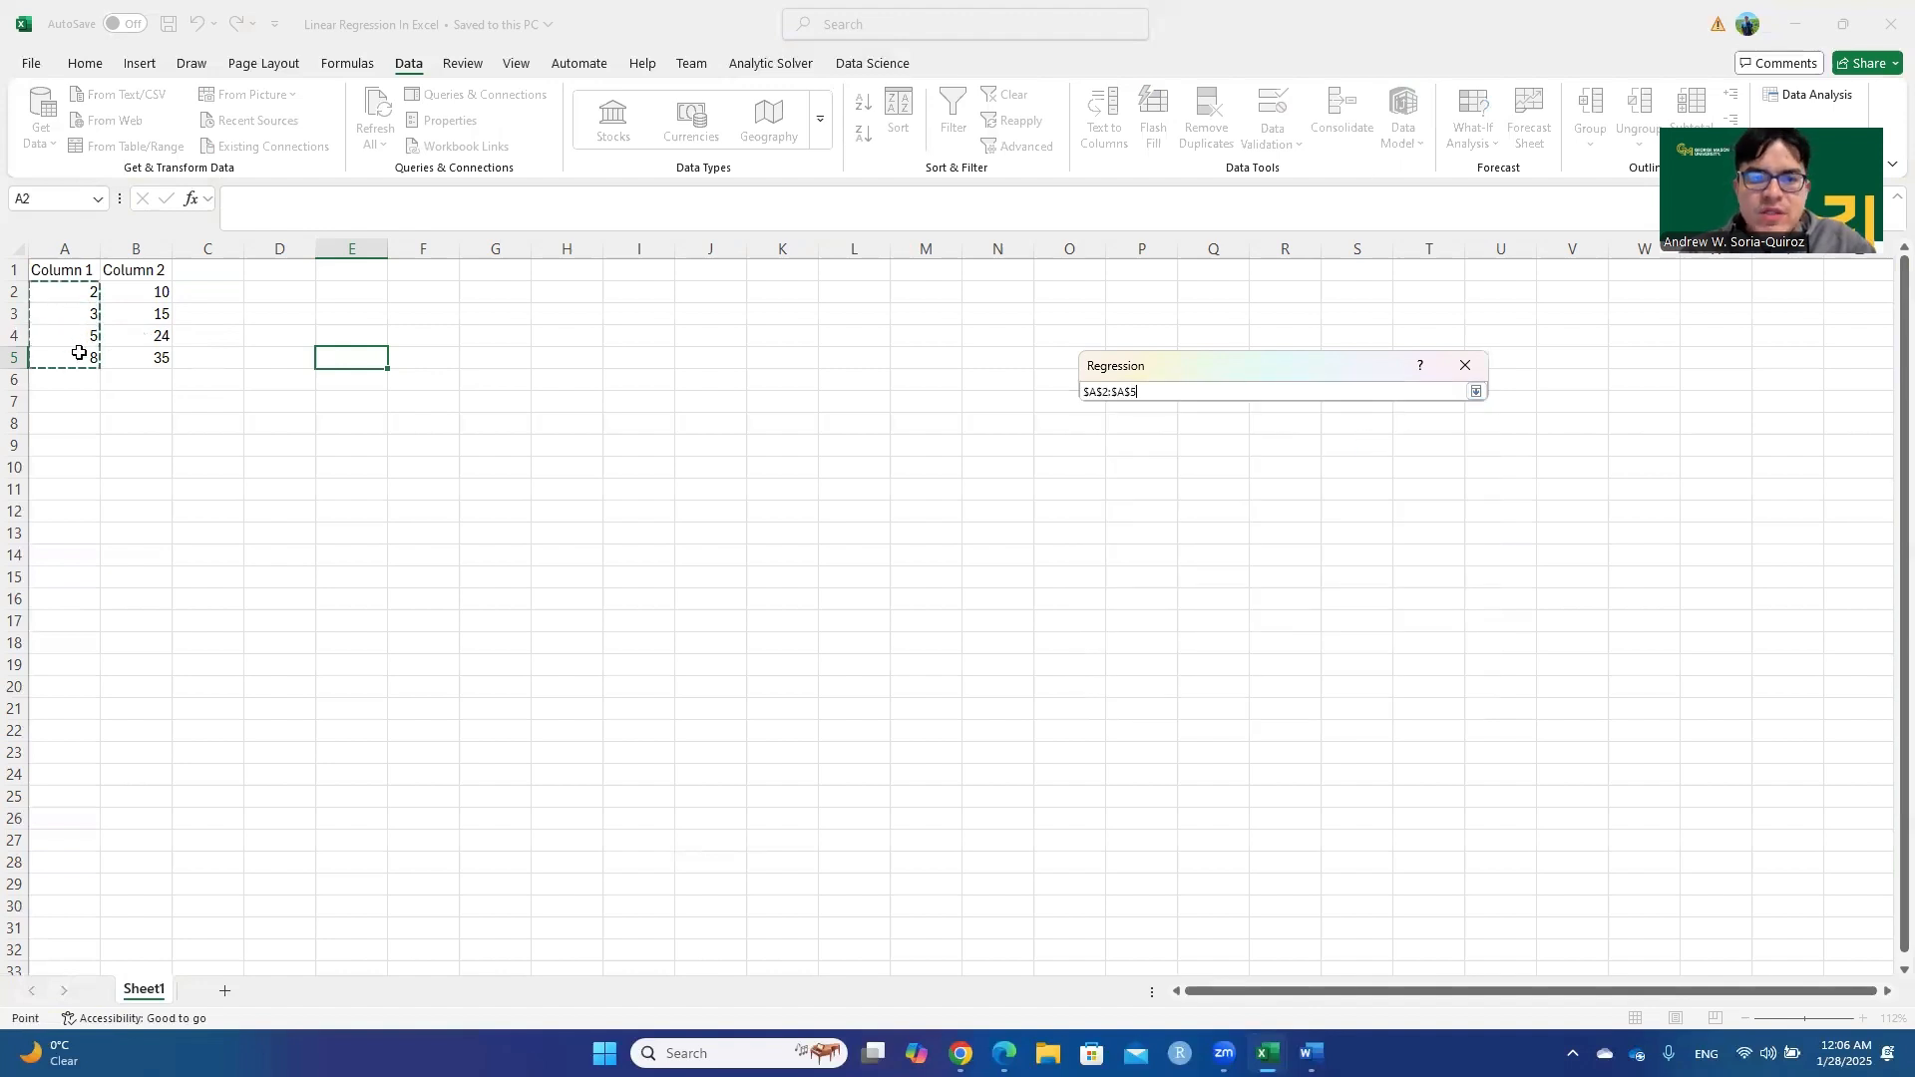
pyautogui.click(1477, 391)
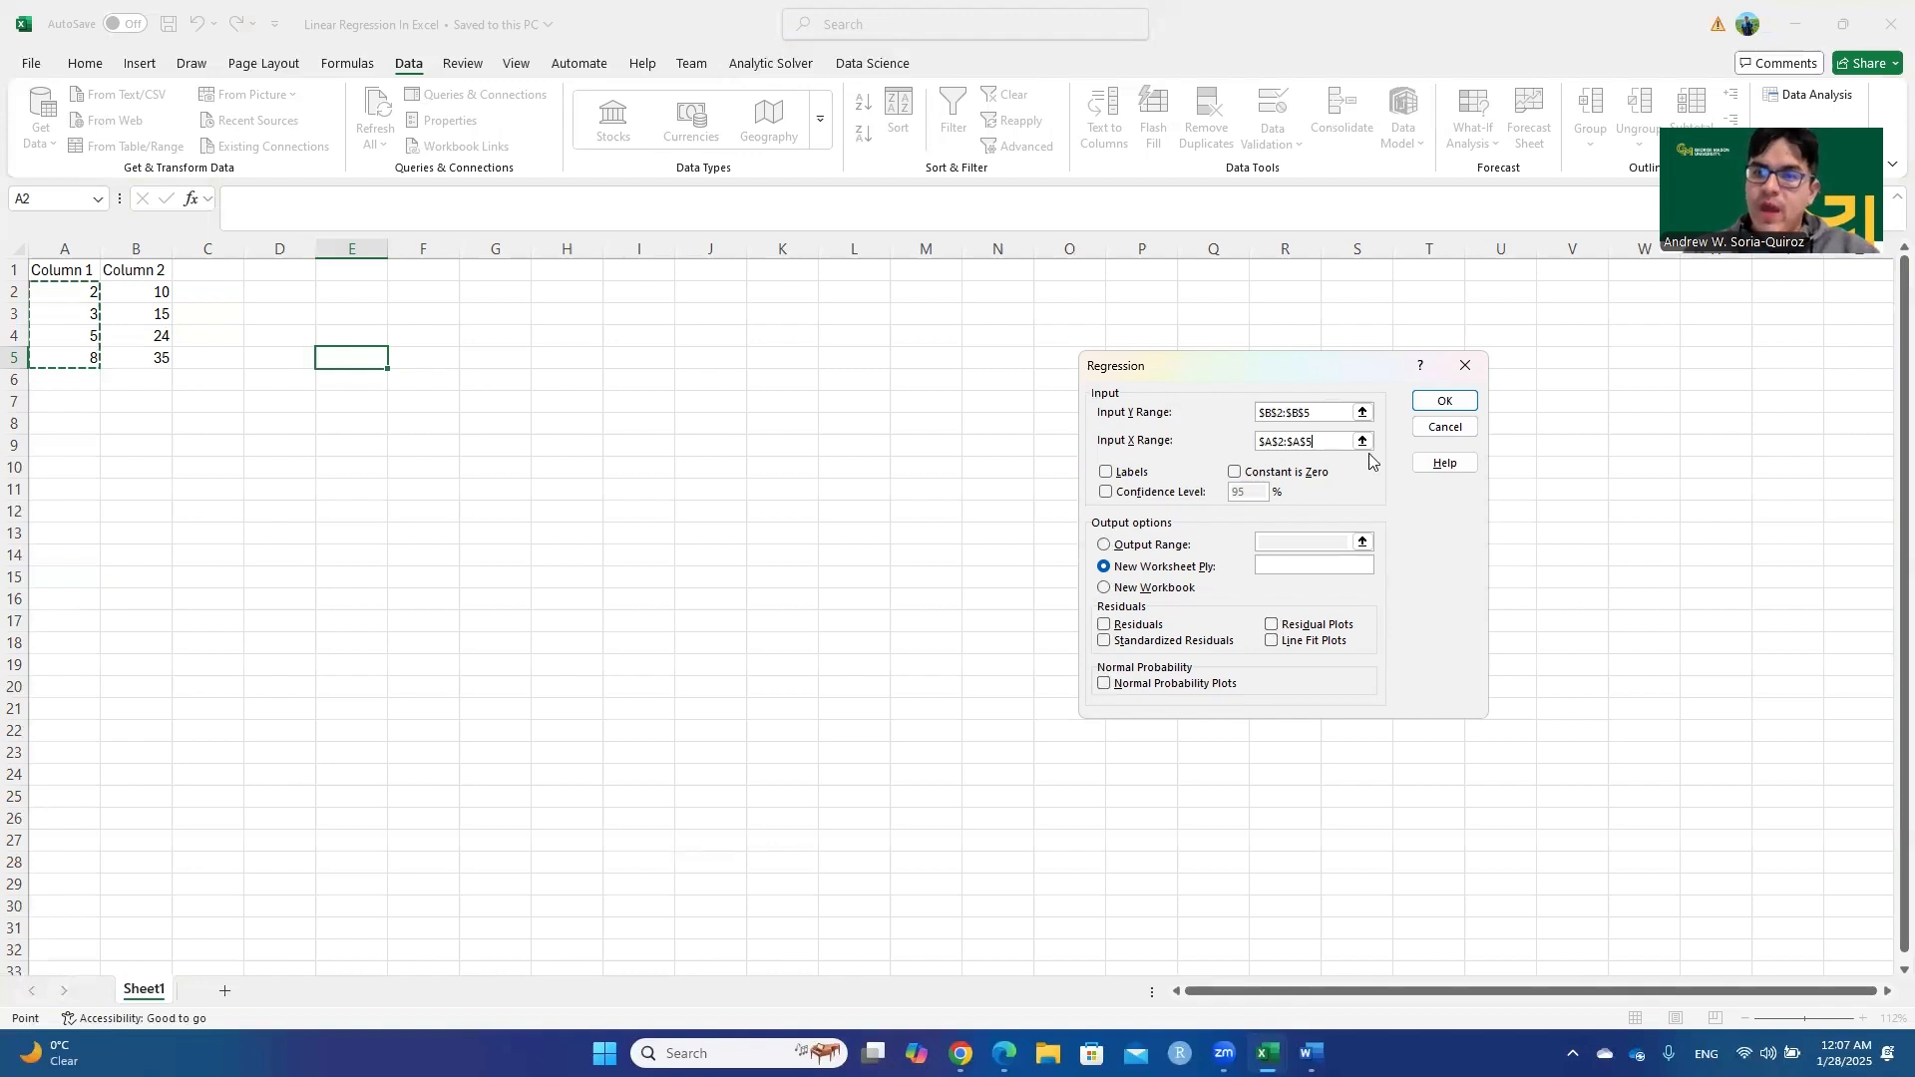
pyautogui.click(1442, 400)
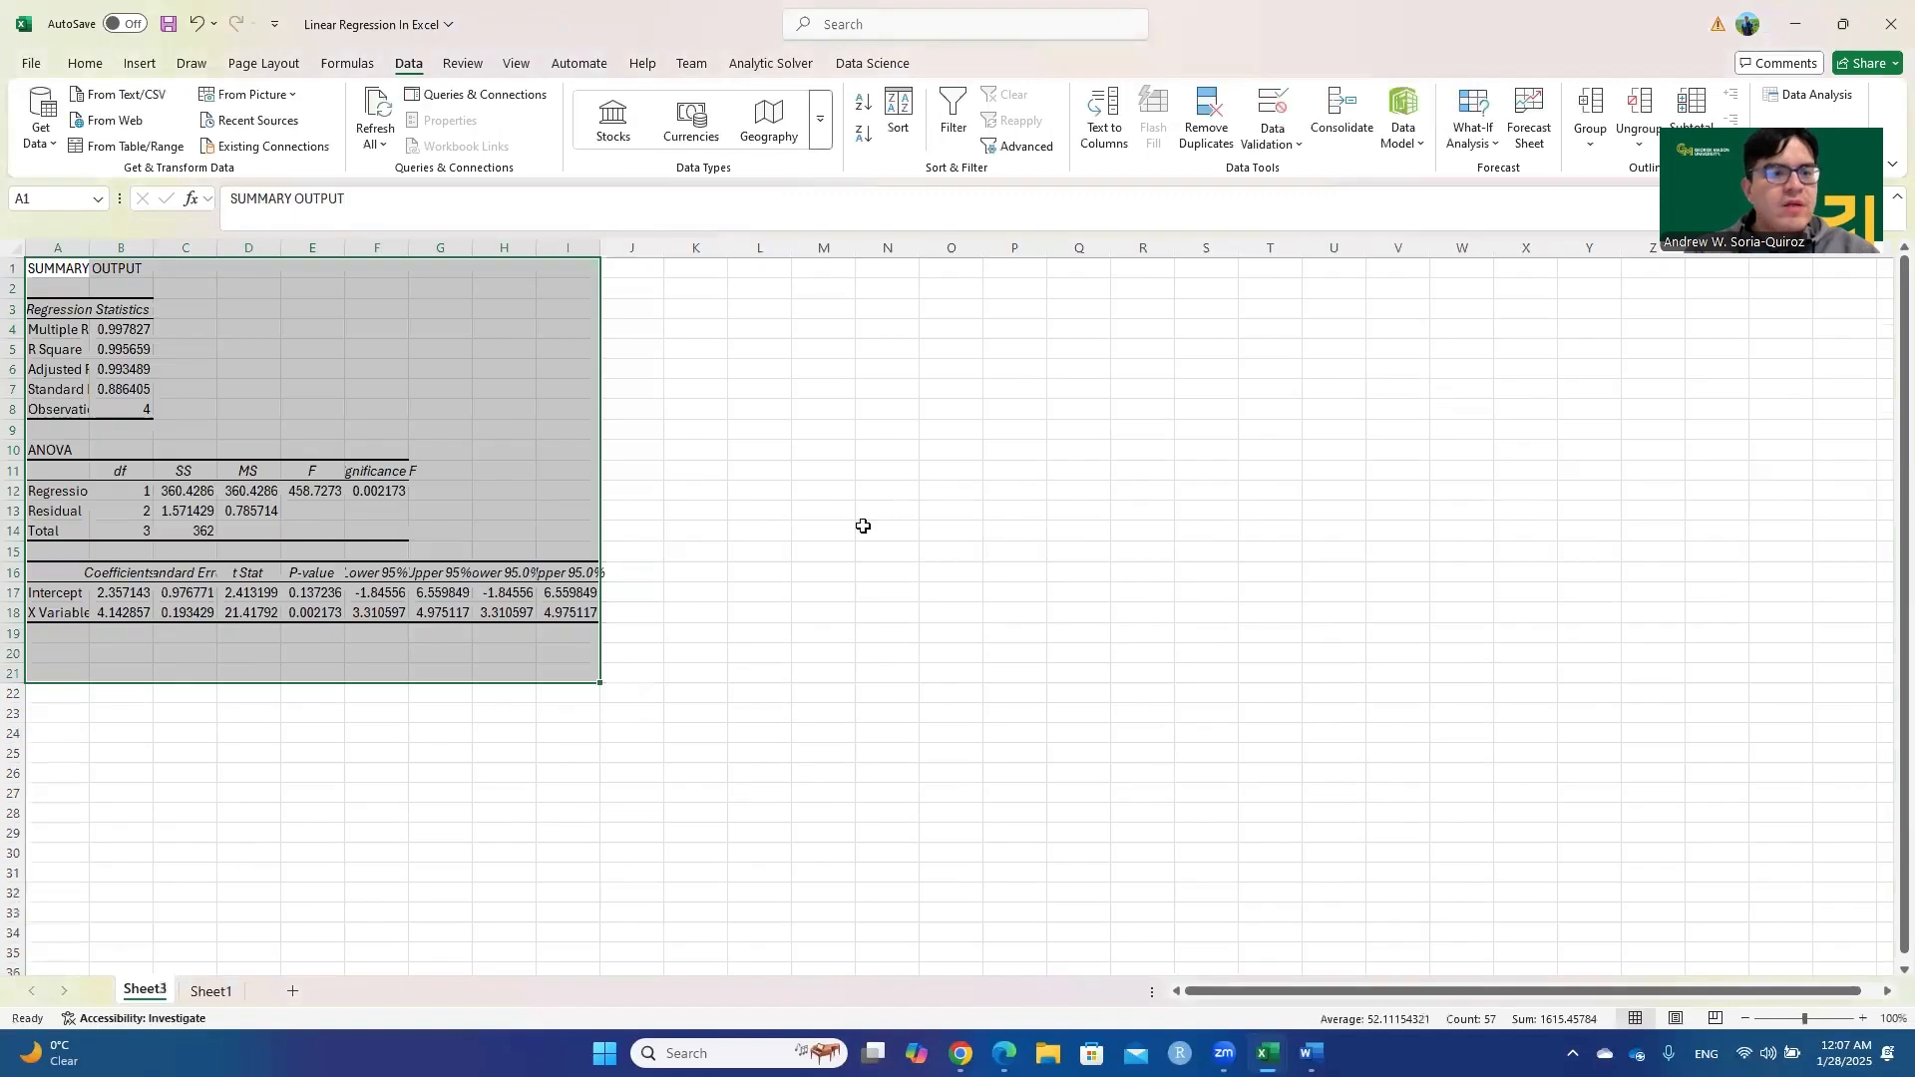
# Auto-fit column A of the regression output sheet to the width of its row labels
pyautogui.click(862, 526)
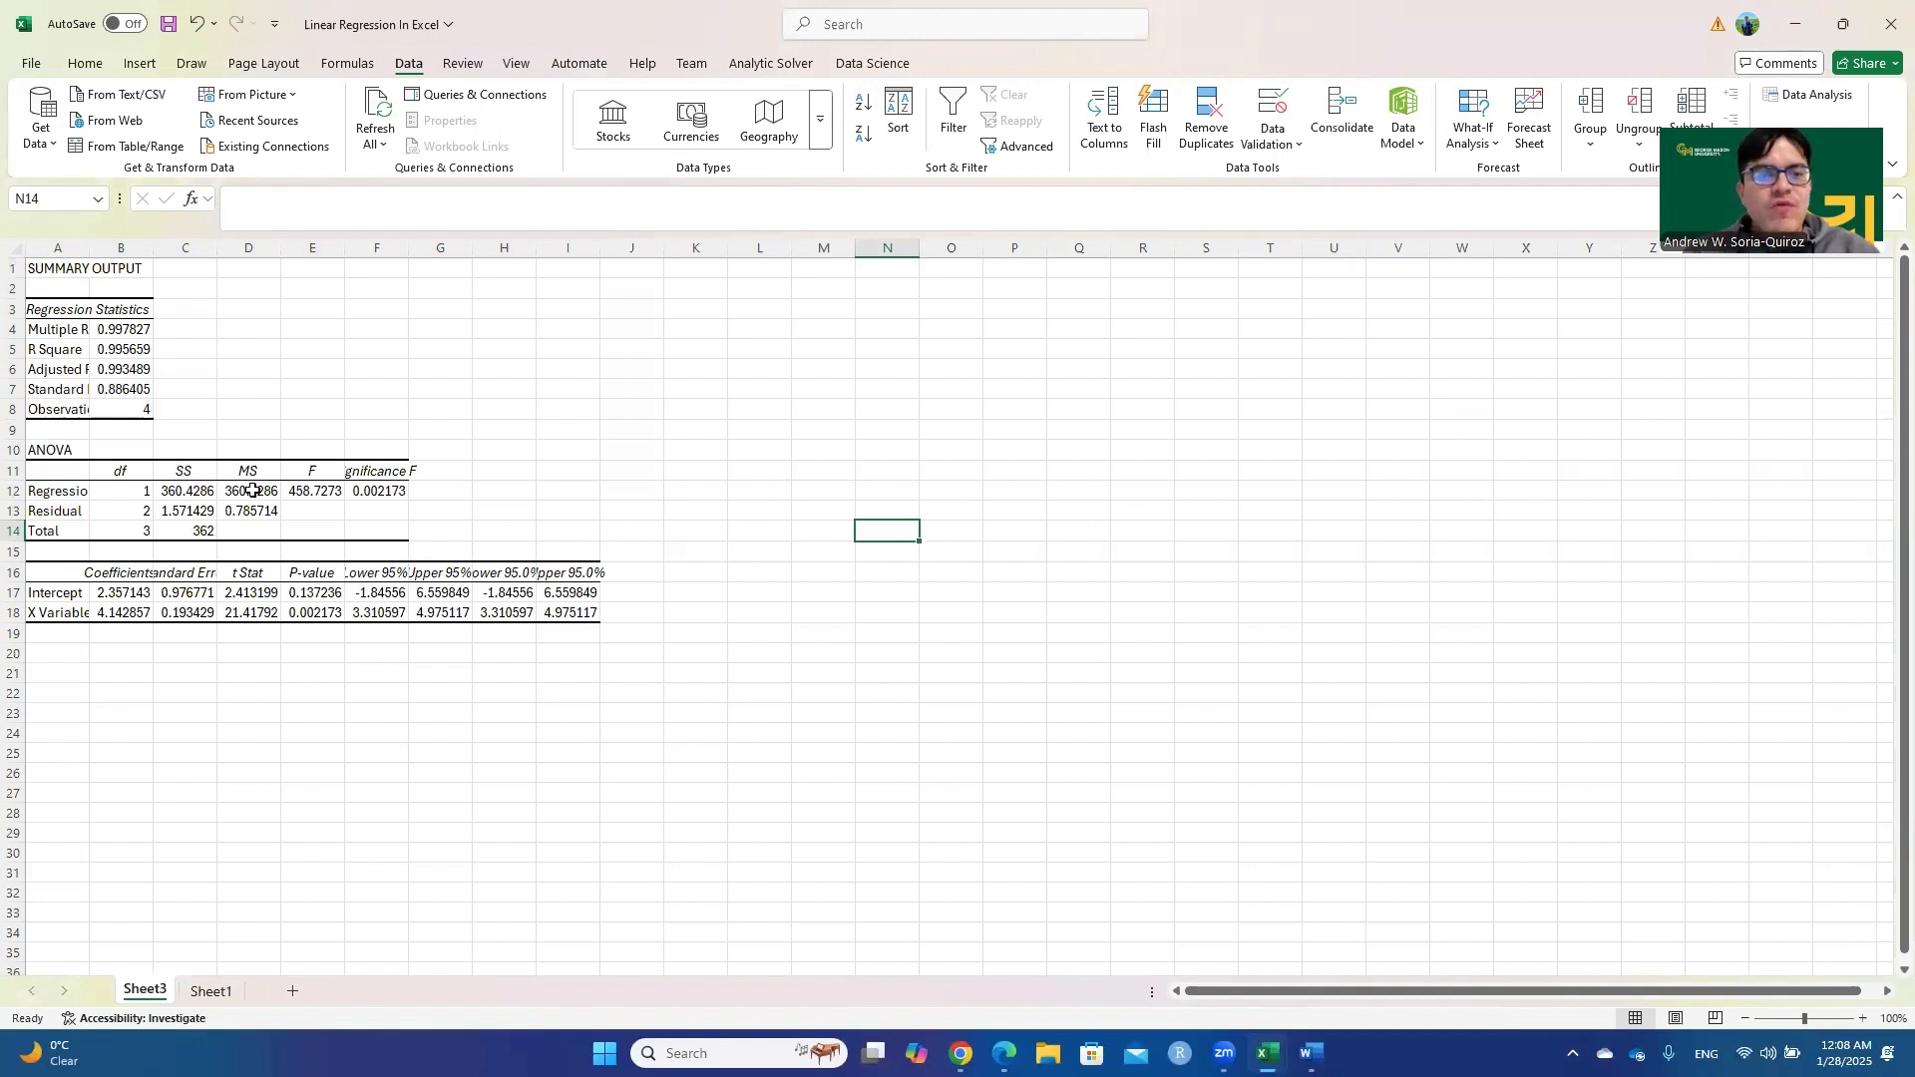
pyautogui.click(61, 322)
pyautogui.click(59, 309)
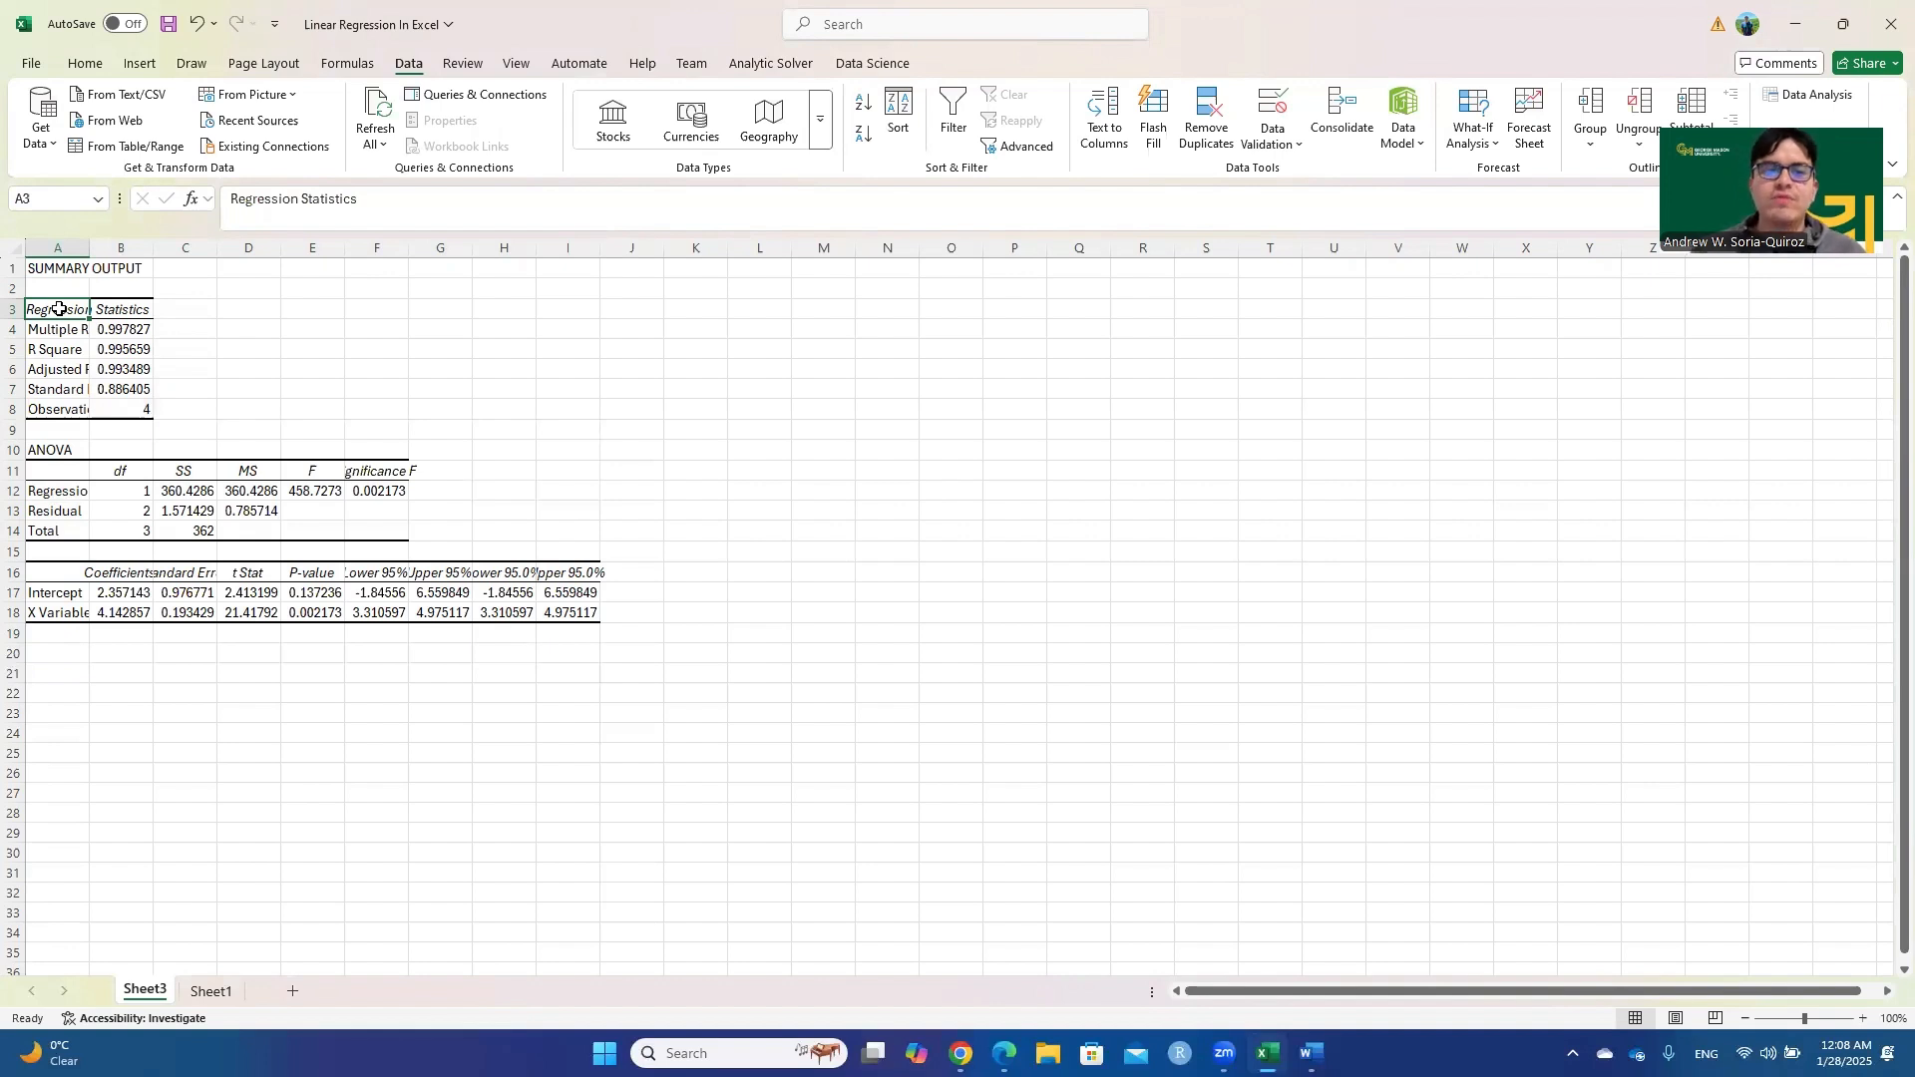
pyautogui.doubleClick(90, 241)
pyautogui.moveTo(80, 330); pyautogui.dragTo(81, 399)
pyautogui.click(289, 332)
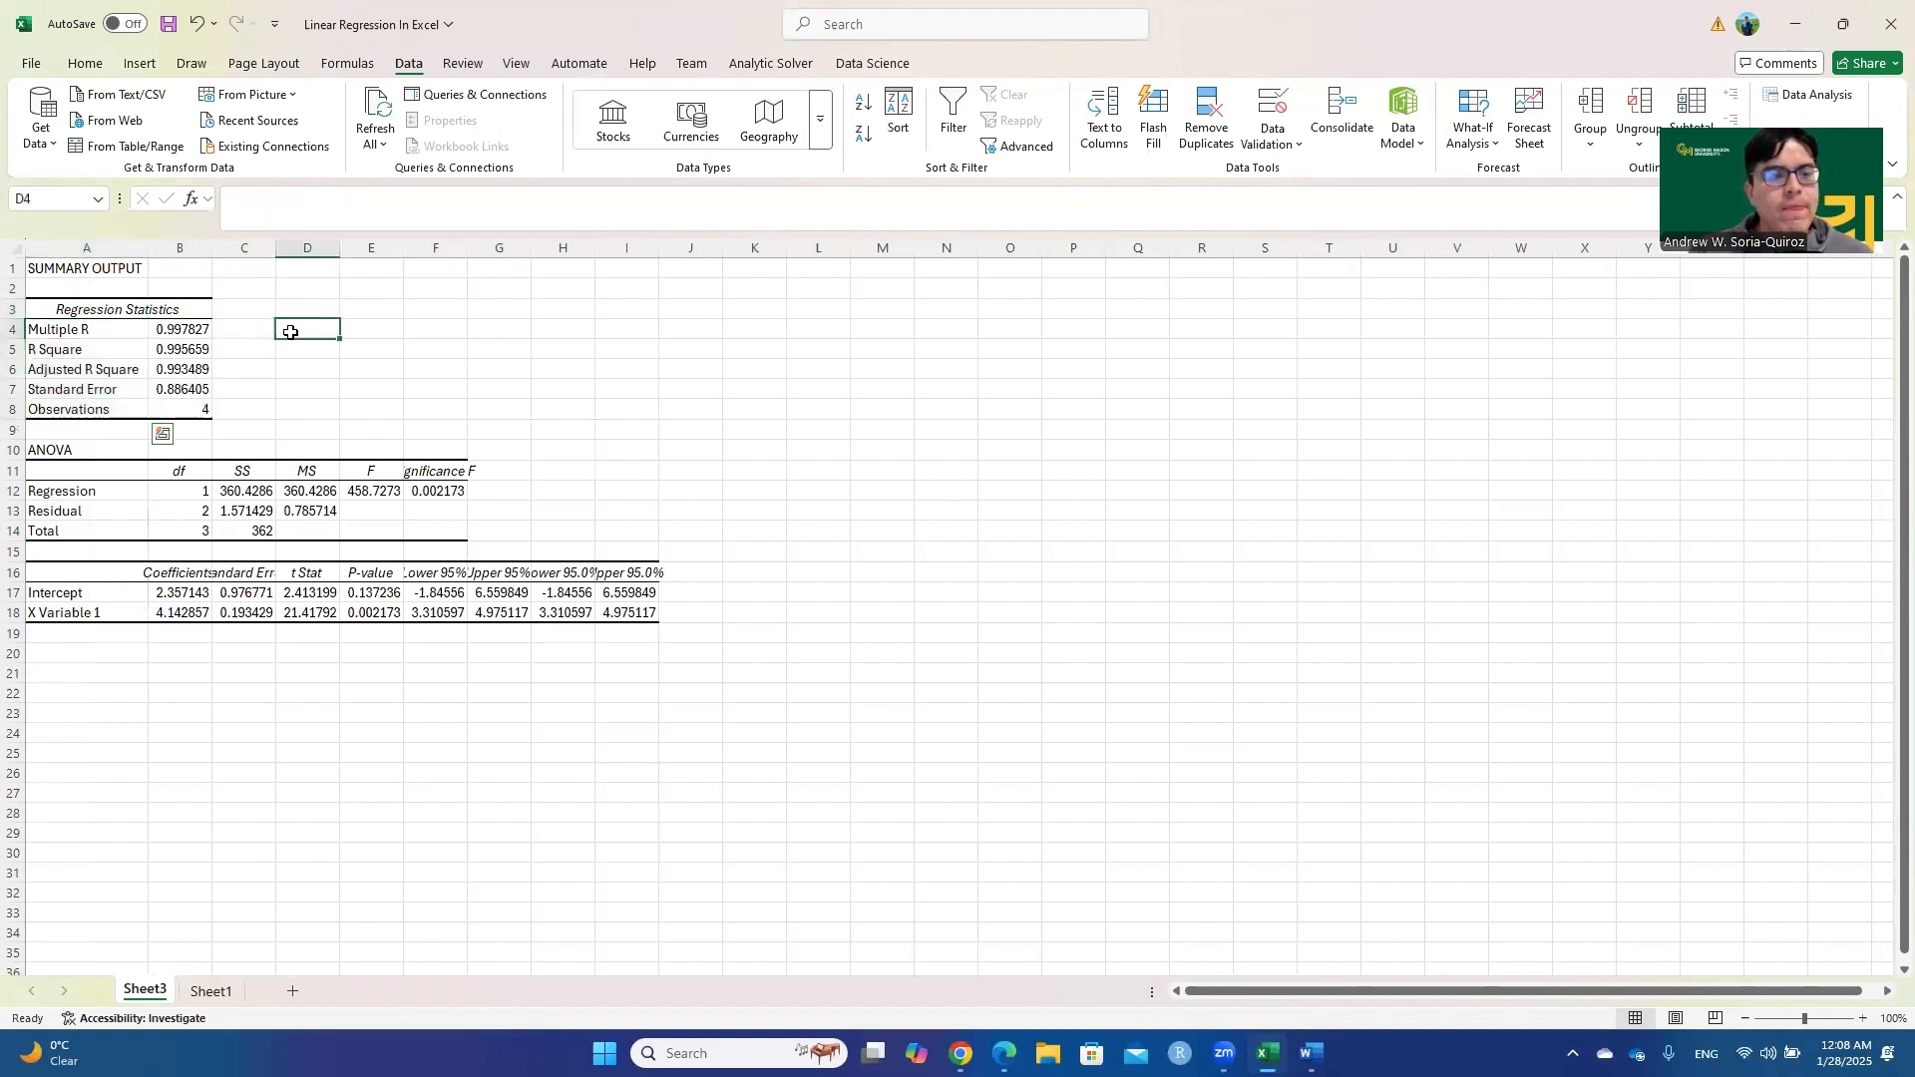
# Examine Multiple R, R Square, Adjusted R Square and Observations in the regression statistics, checking the source data on Sheet1
pyautogui.click(172, 334)
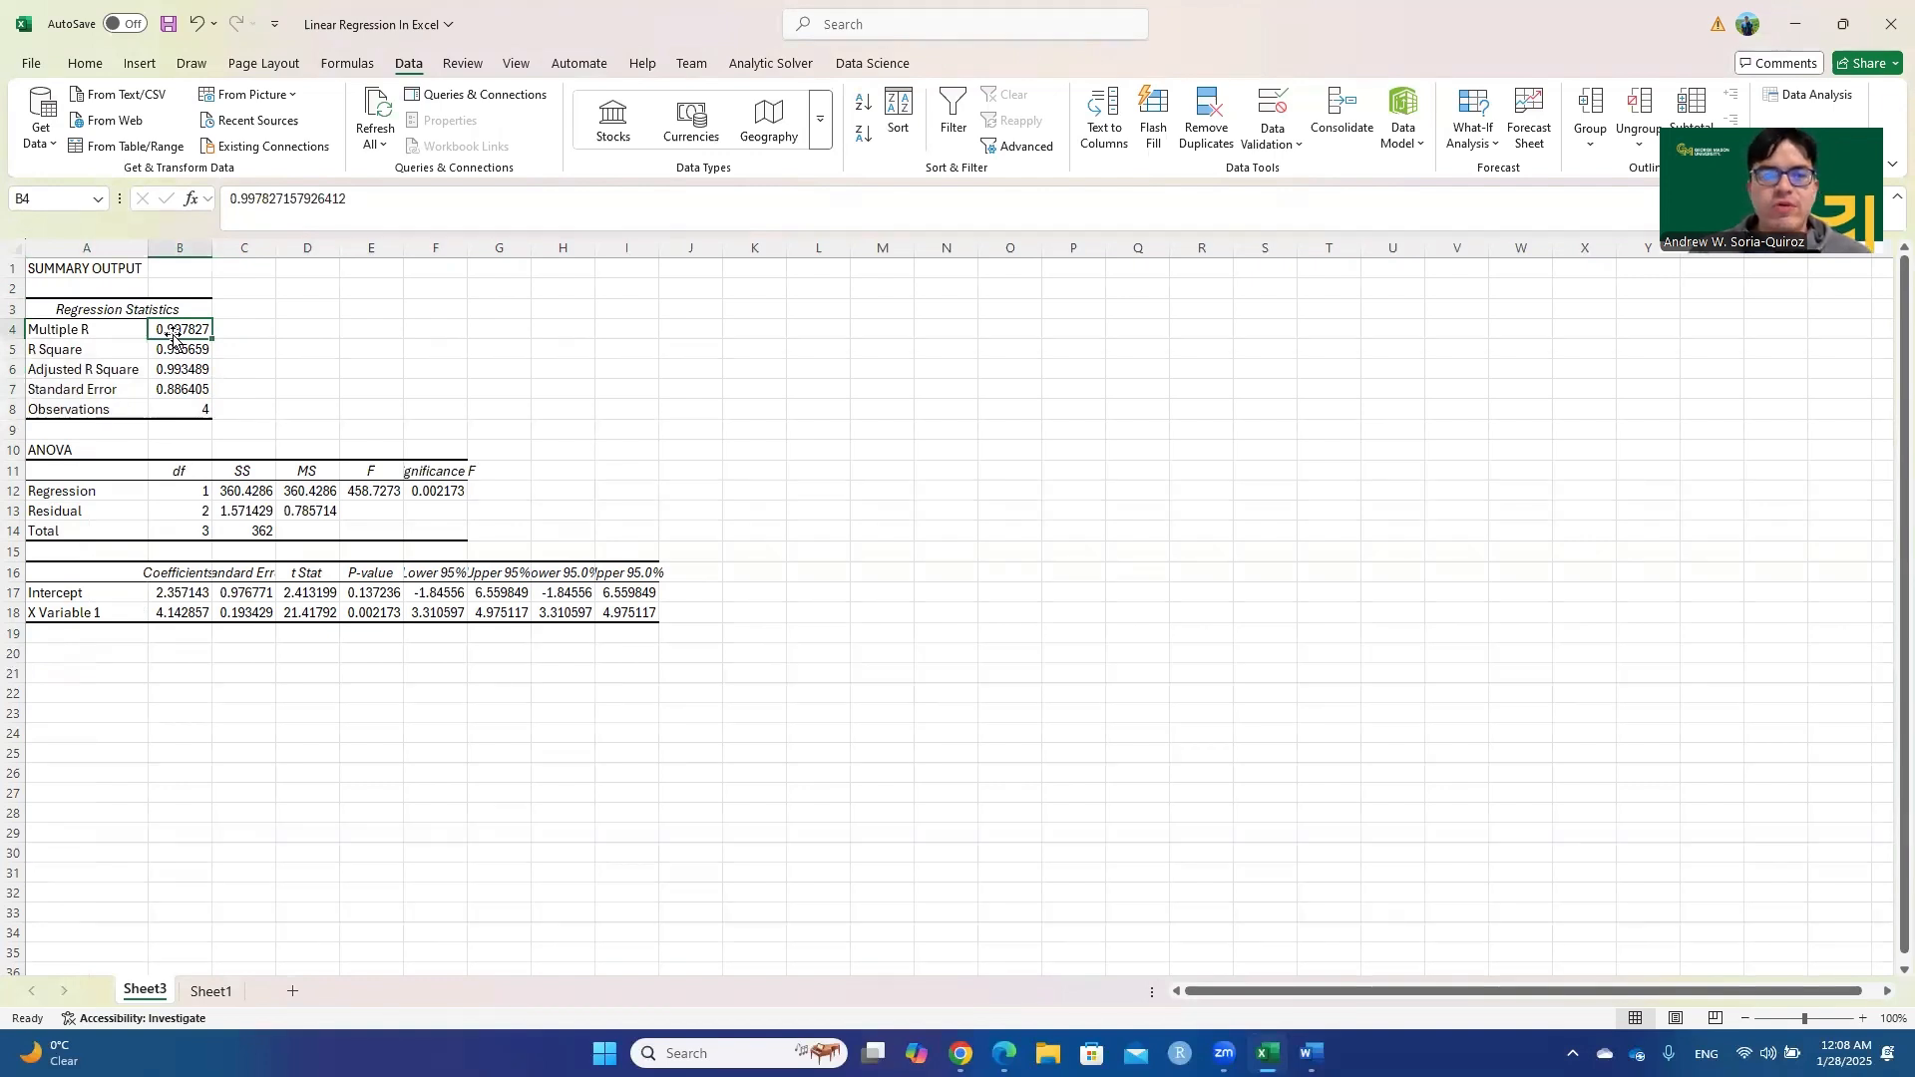
pyautogui.click(109, 347)
pyautogui.click(186, 345)
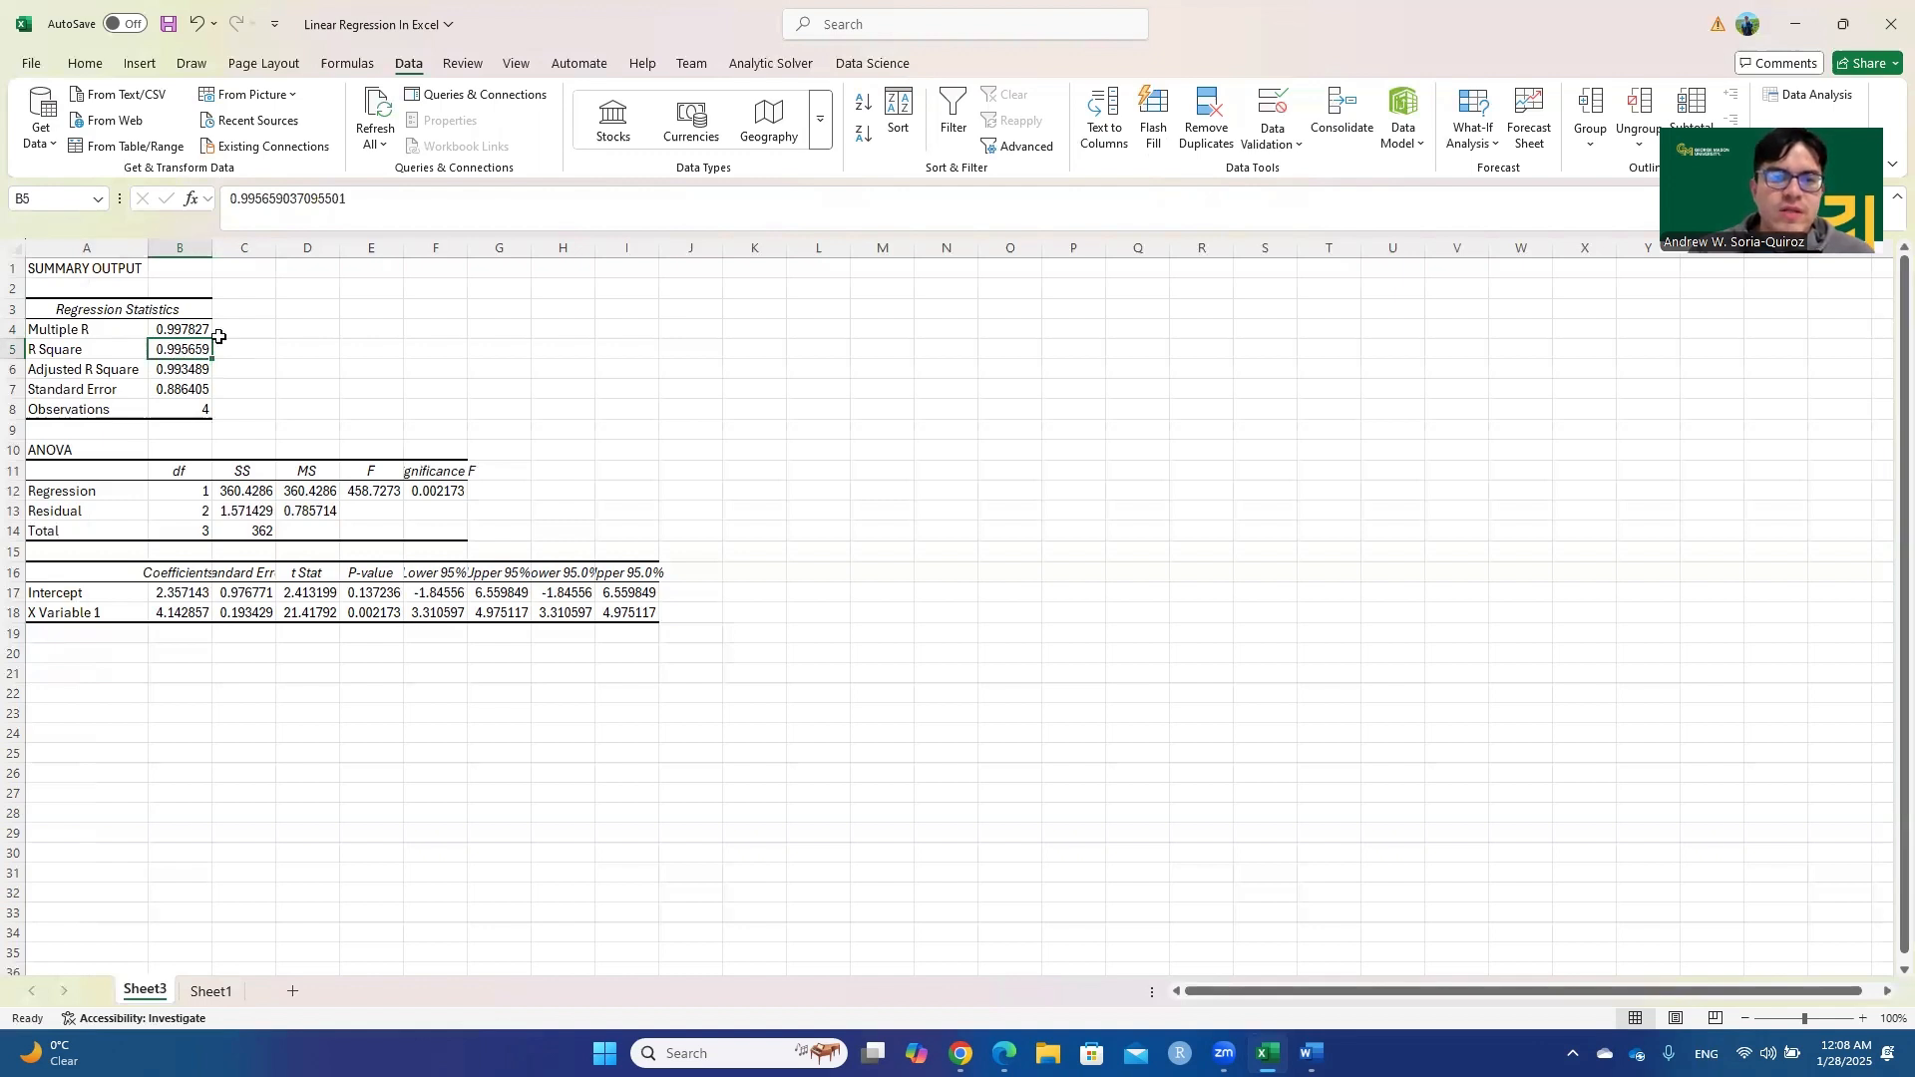
pyautogui.click(92, 371)
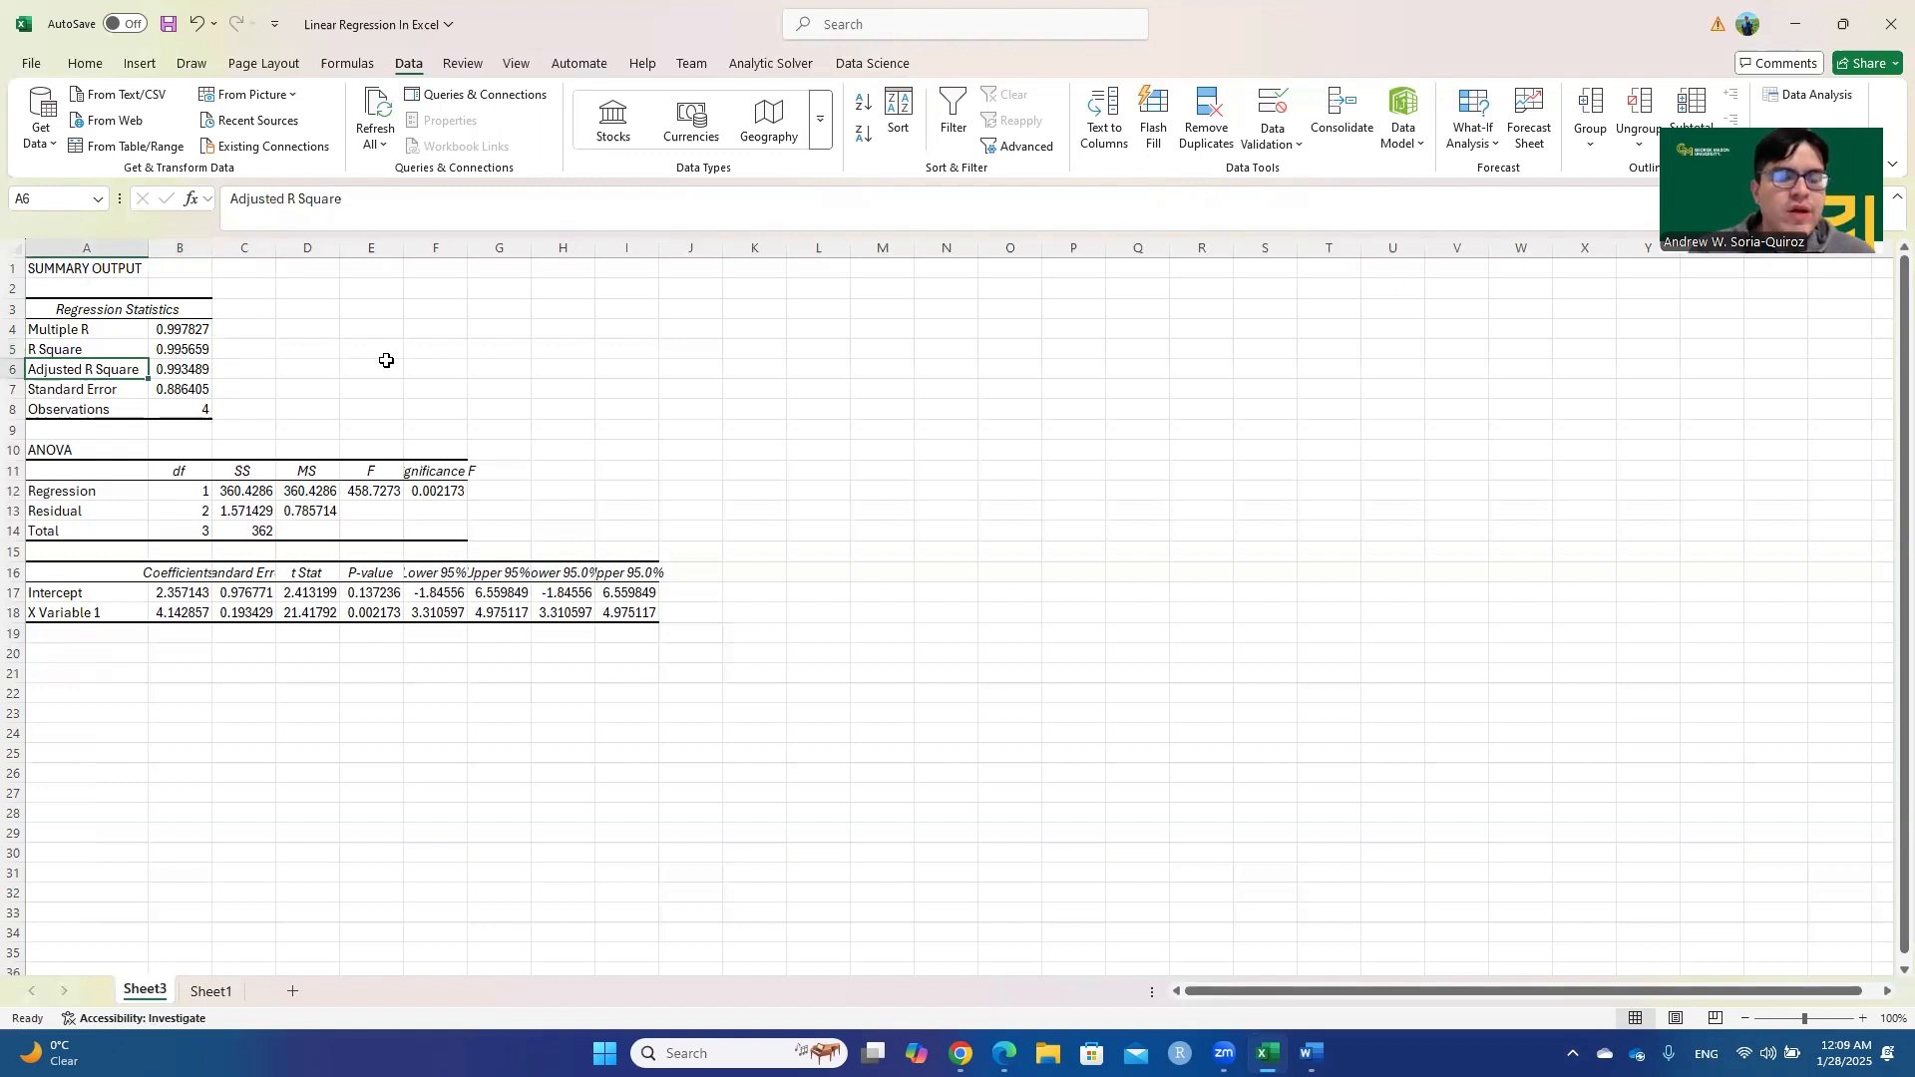
pyautogui.click(93, 410)
pyautogui.click(209, 993)
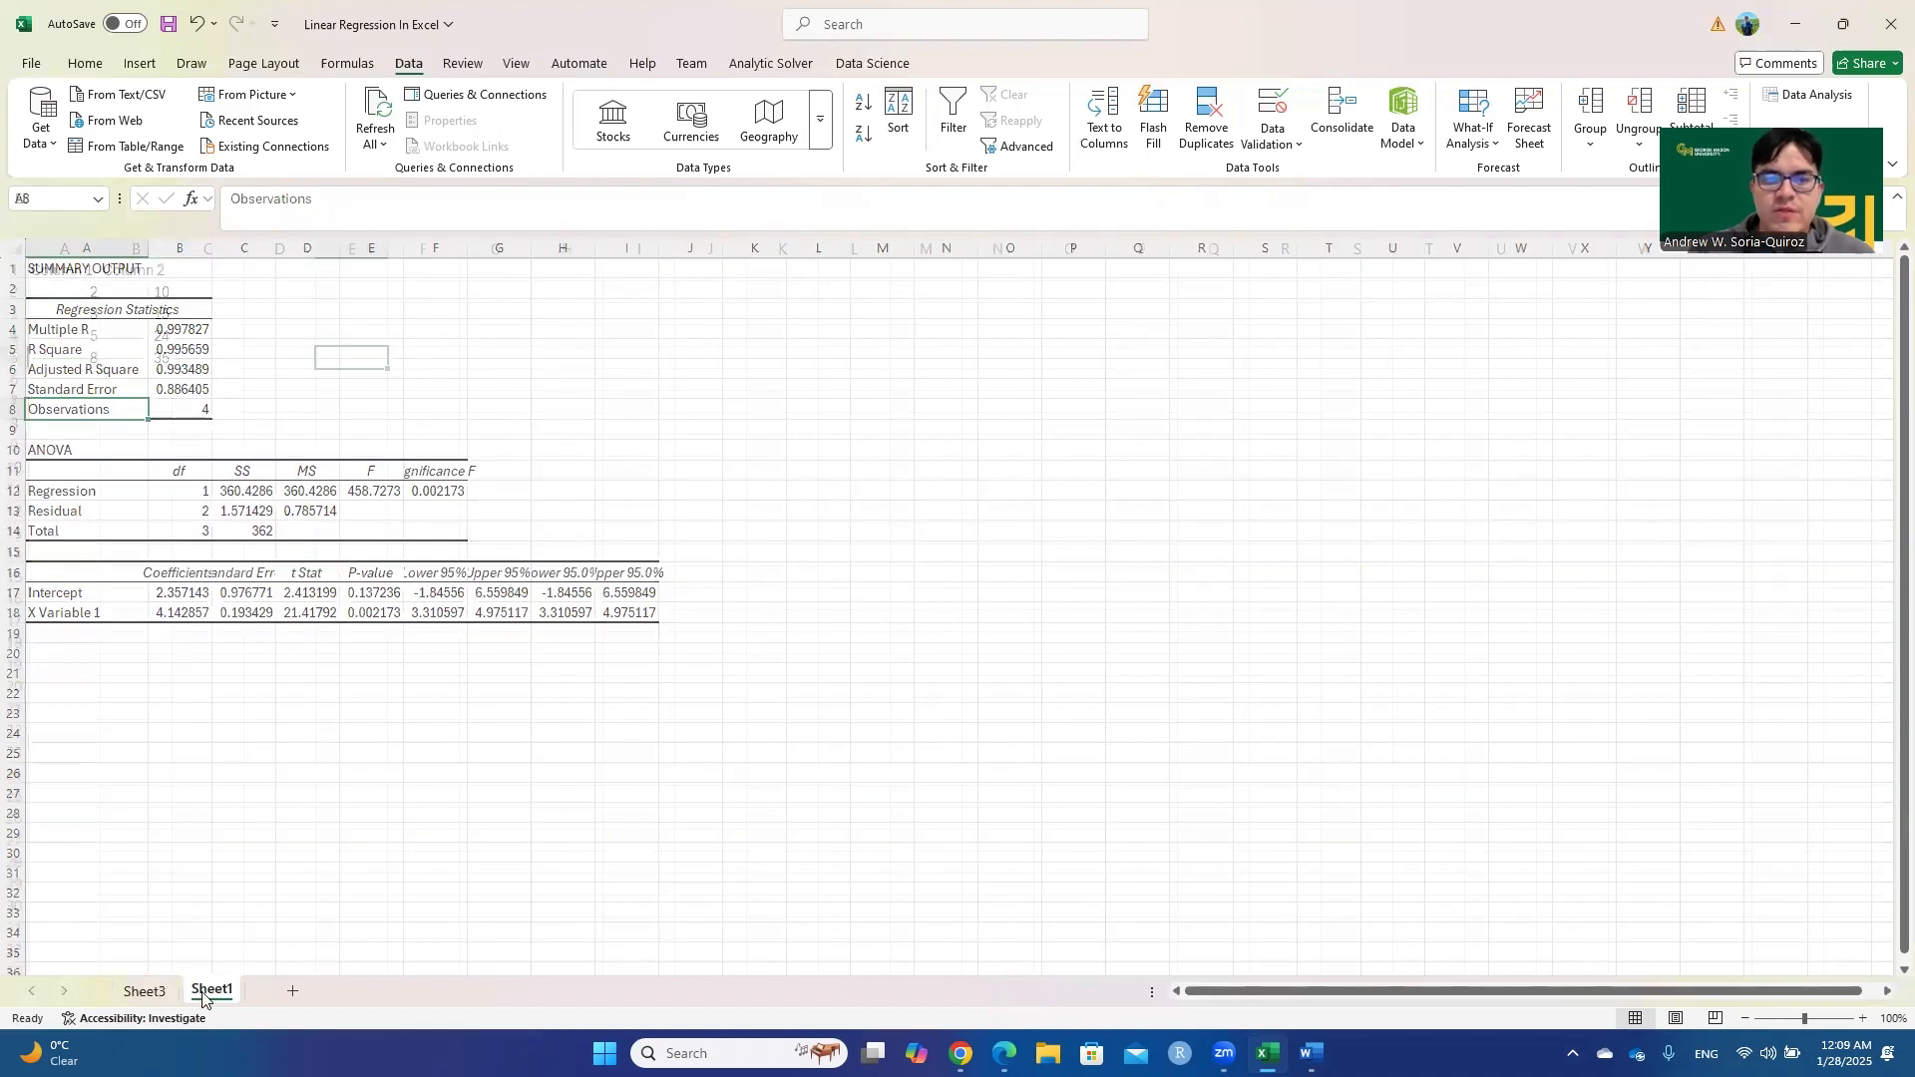
pyautogui.click(152, 994)
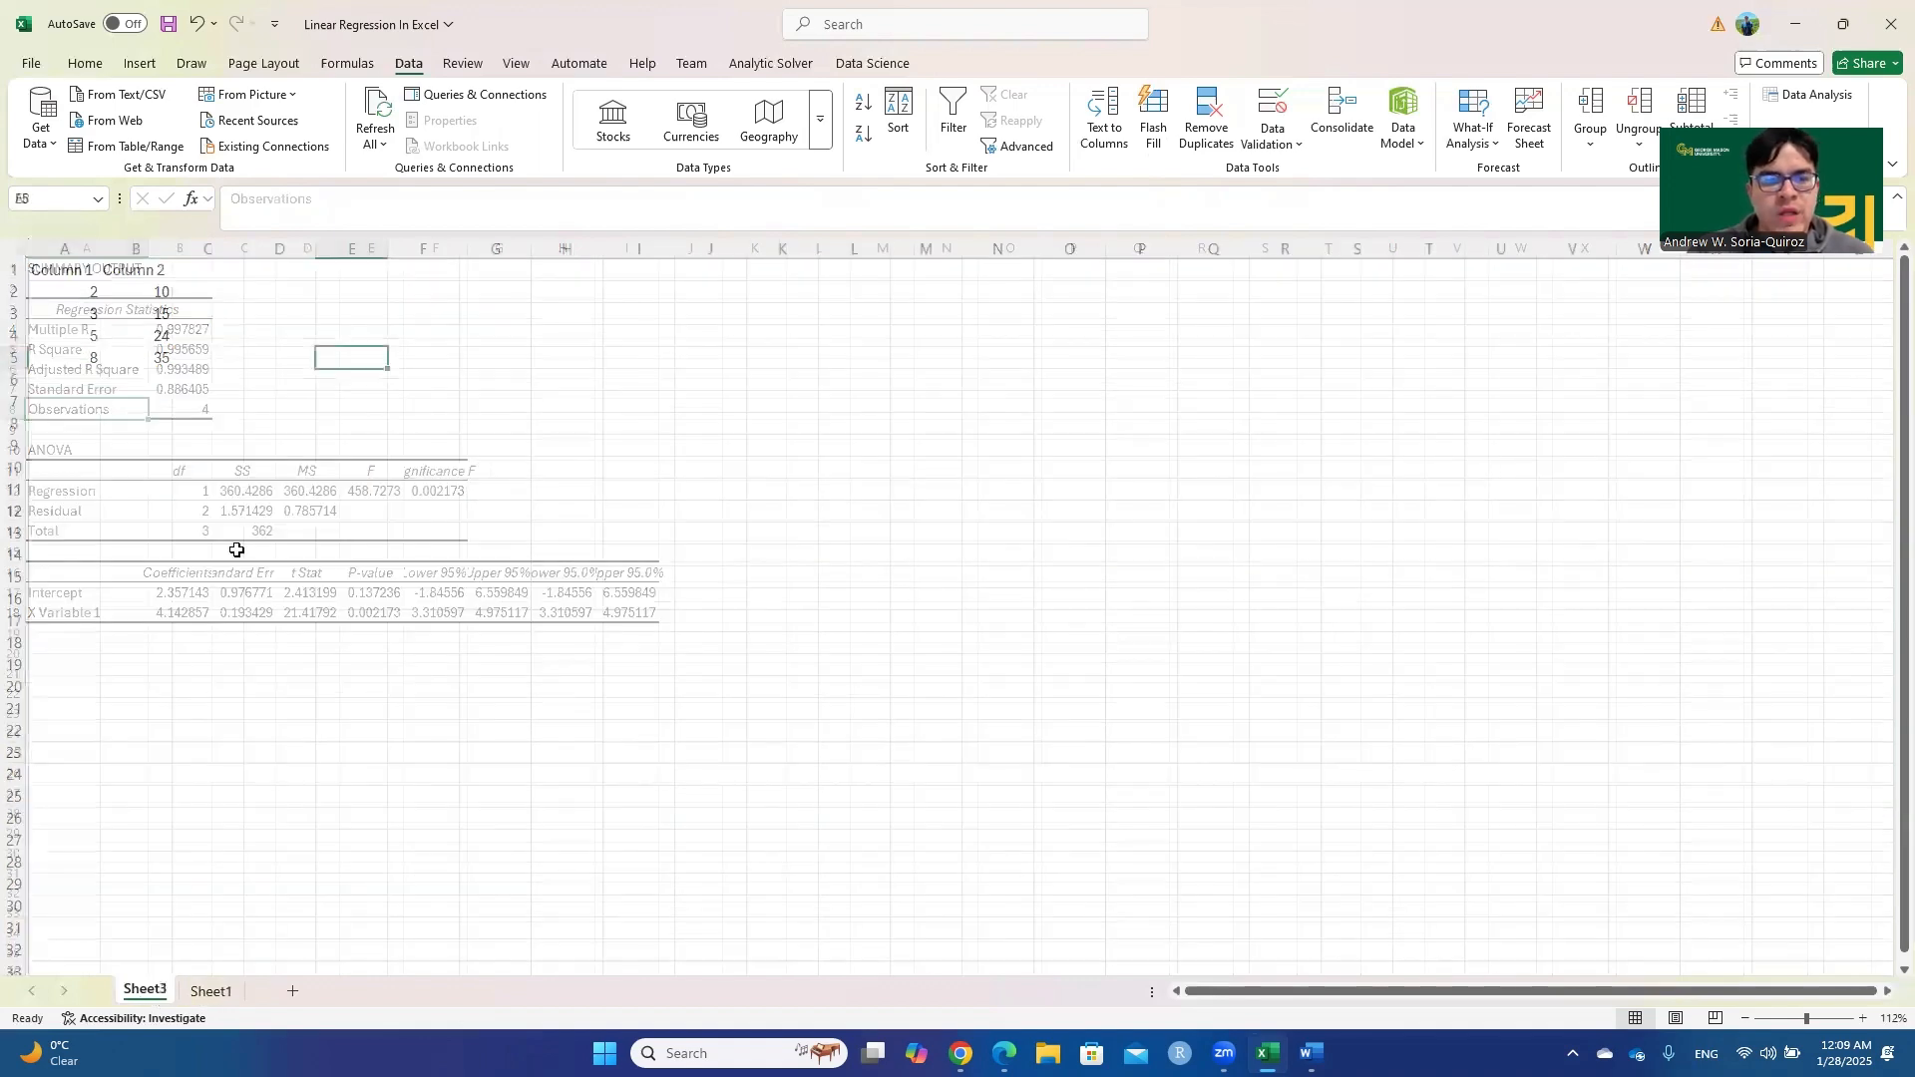
pyautogui.click(237, 551)
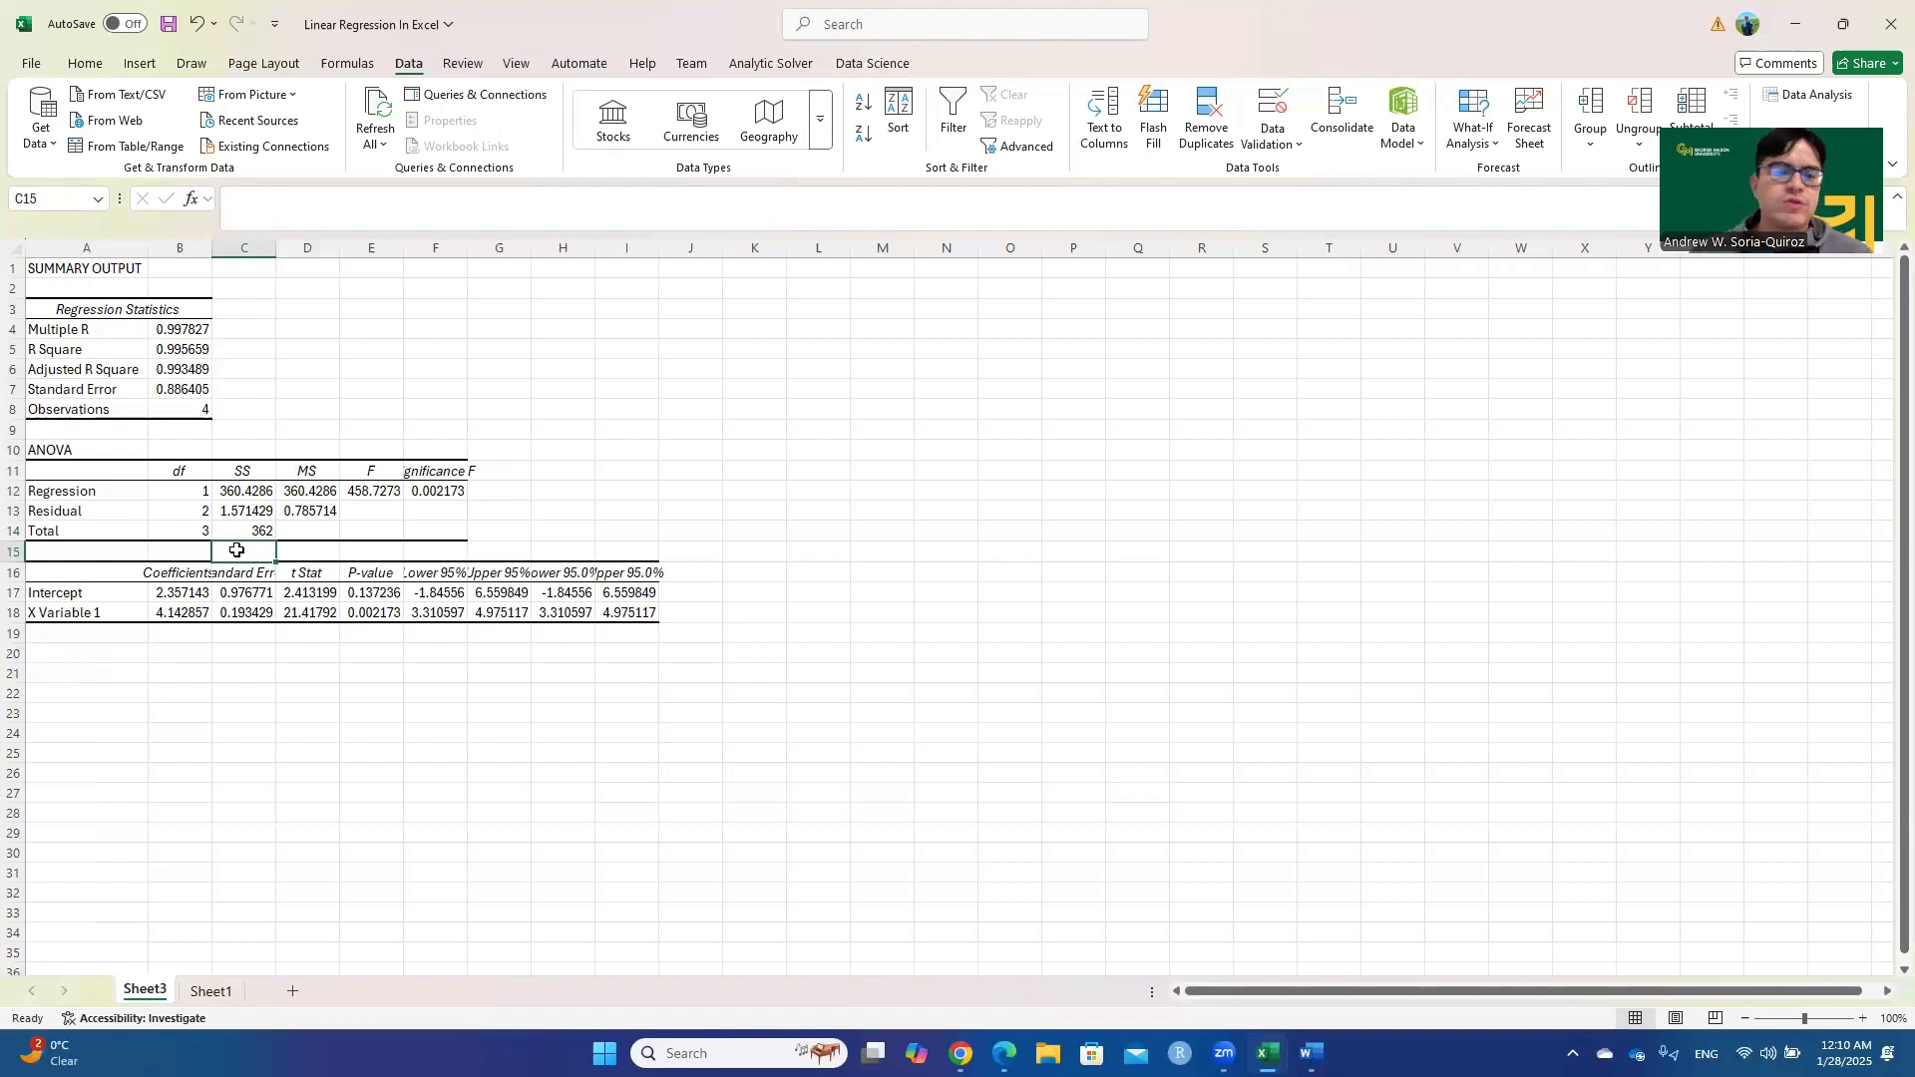
# Examine the t Stat, P-value and lower and upper 95% confidence bounds in the coefficients table
pyautogui.click(415, 689)
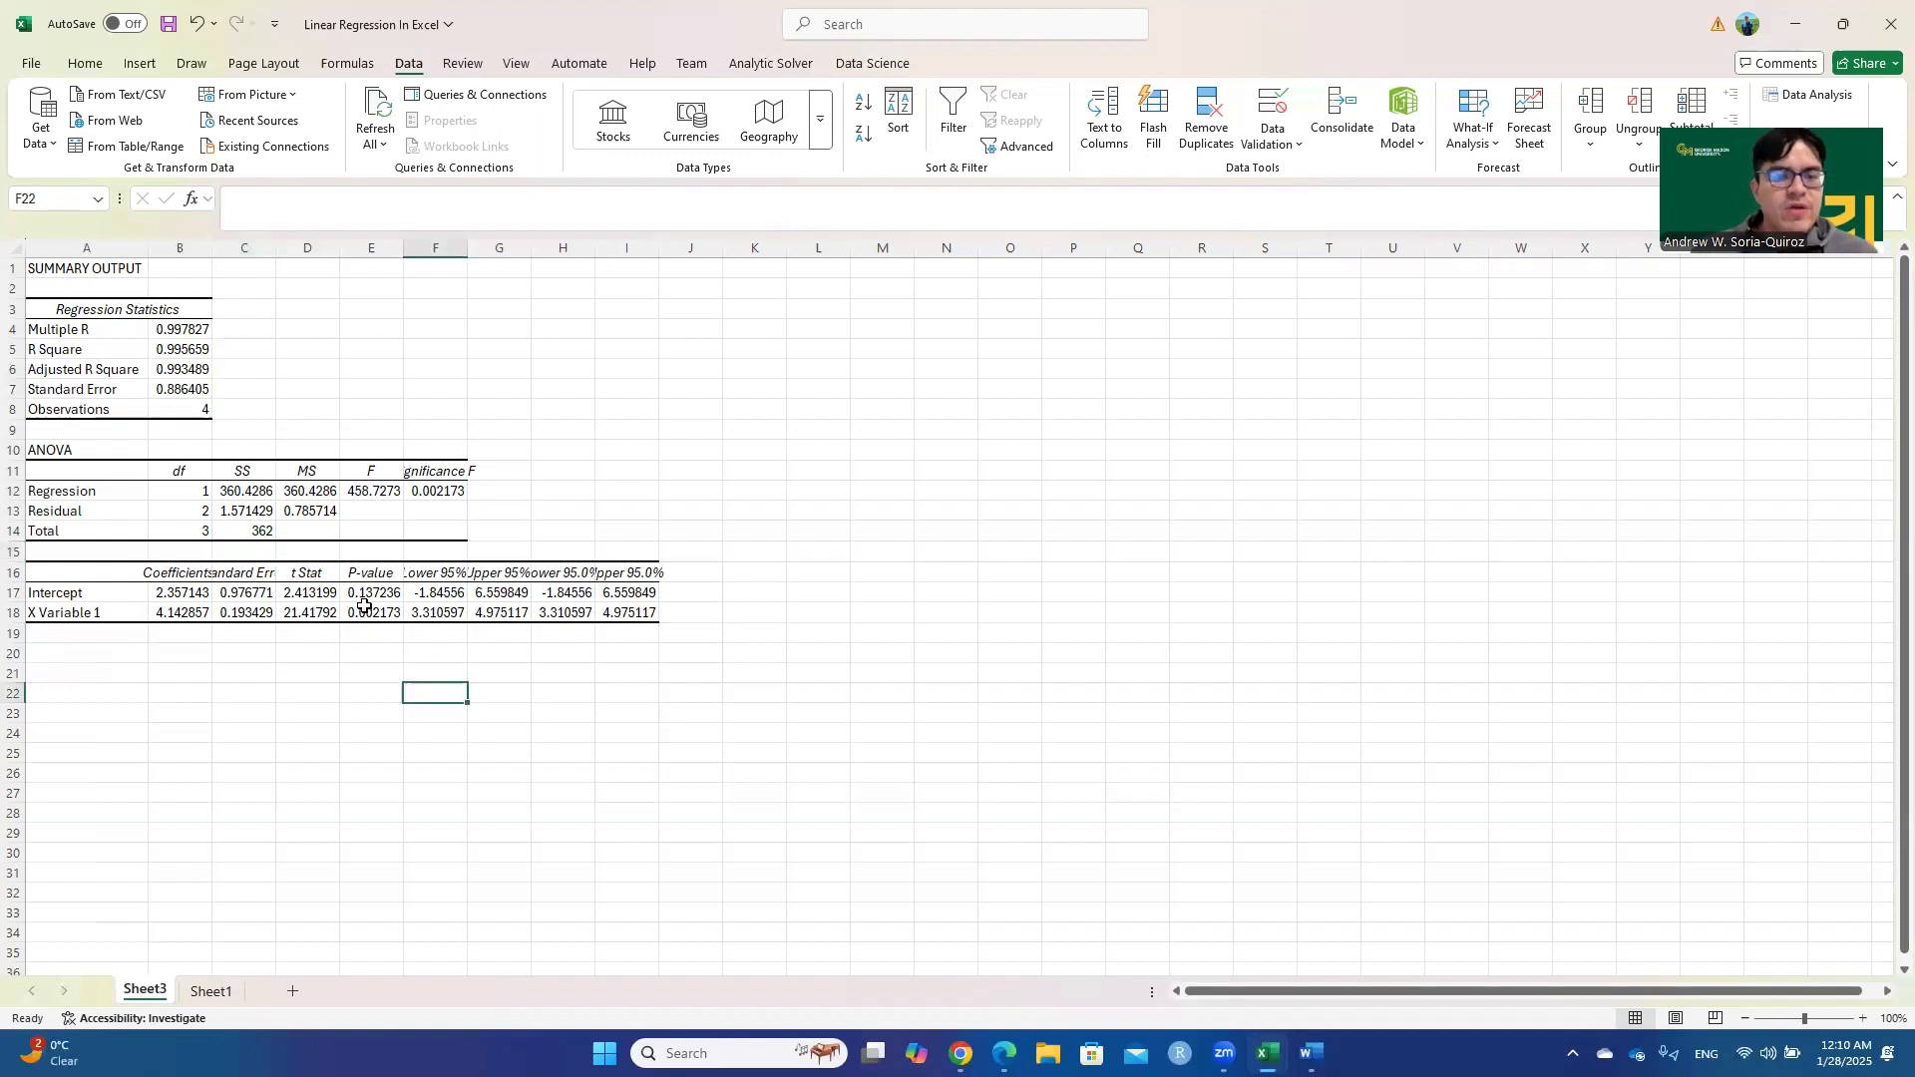
pyautogui.click(310, 582)
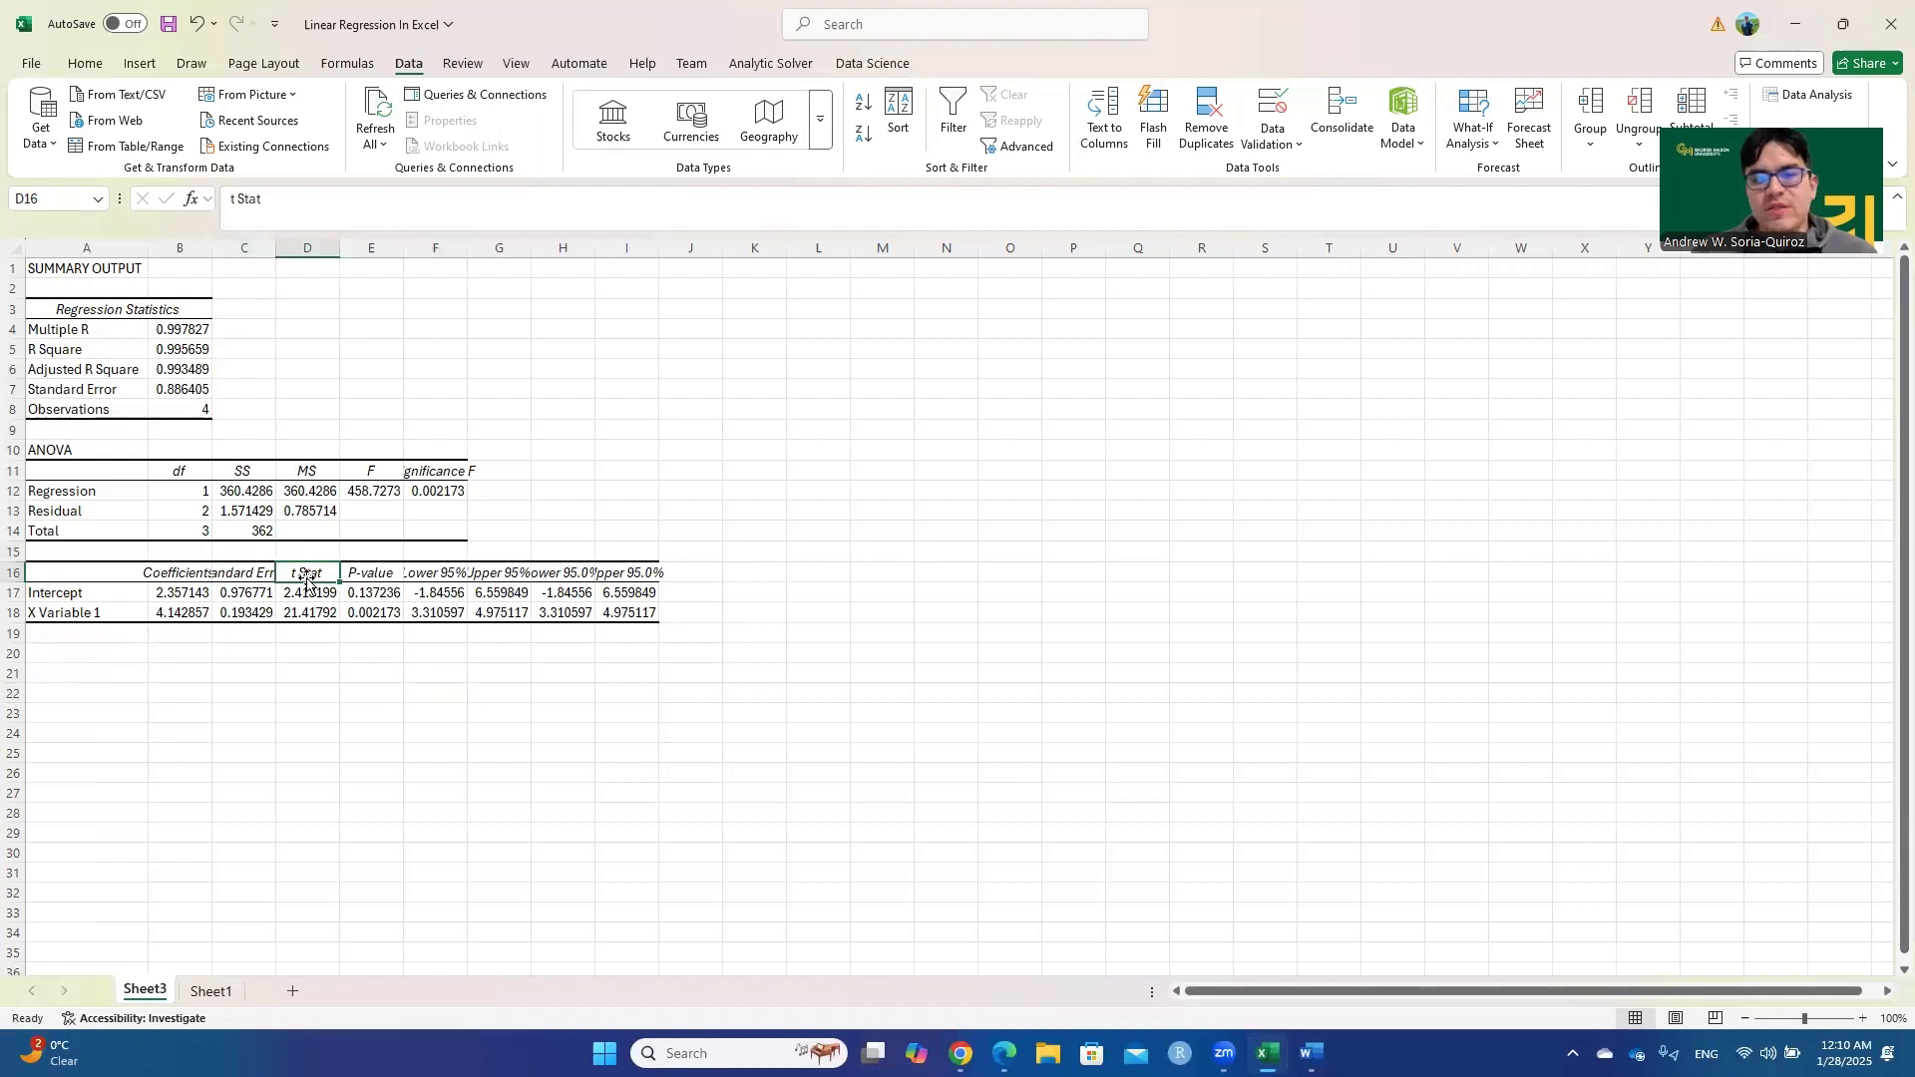
pyautogui.click(368, 573)
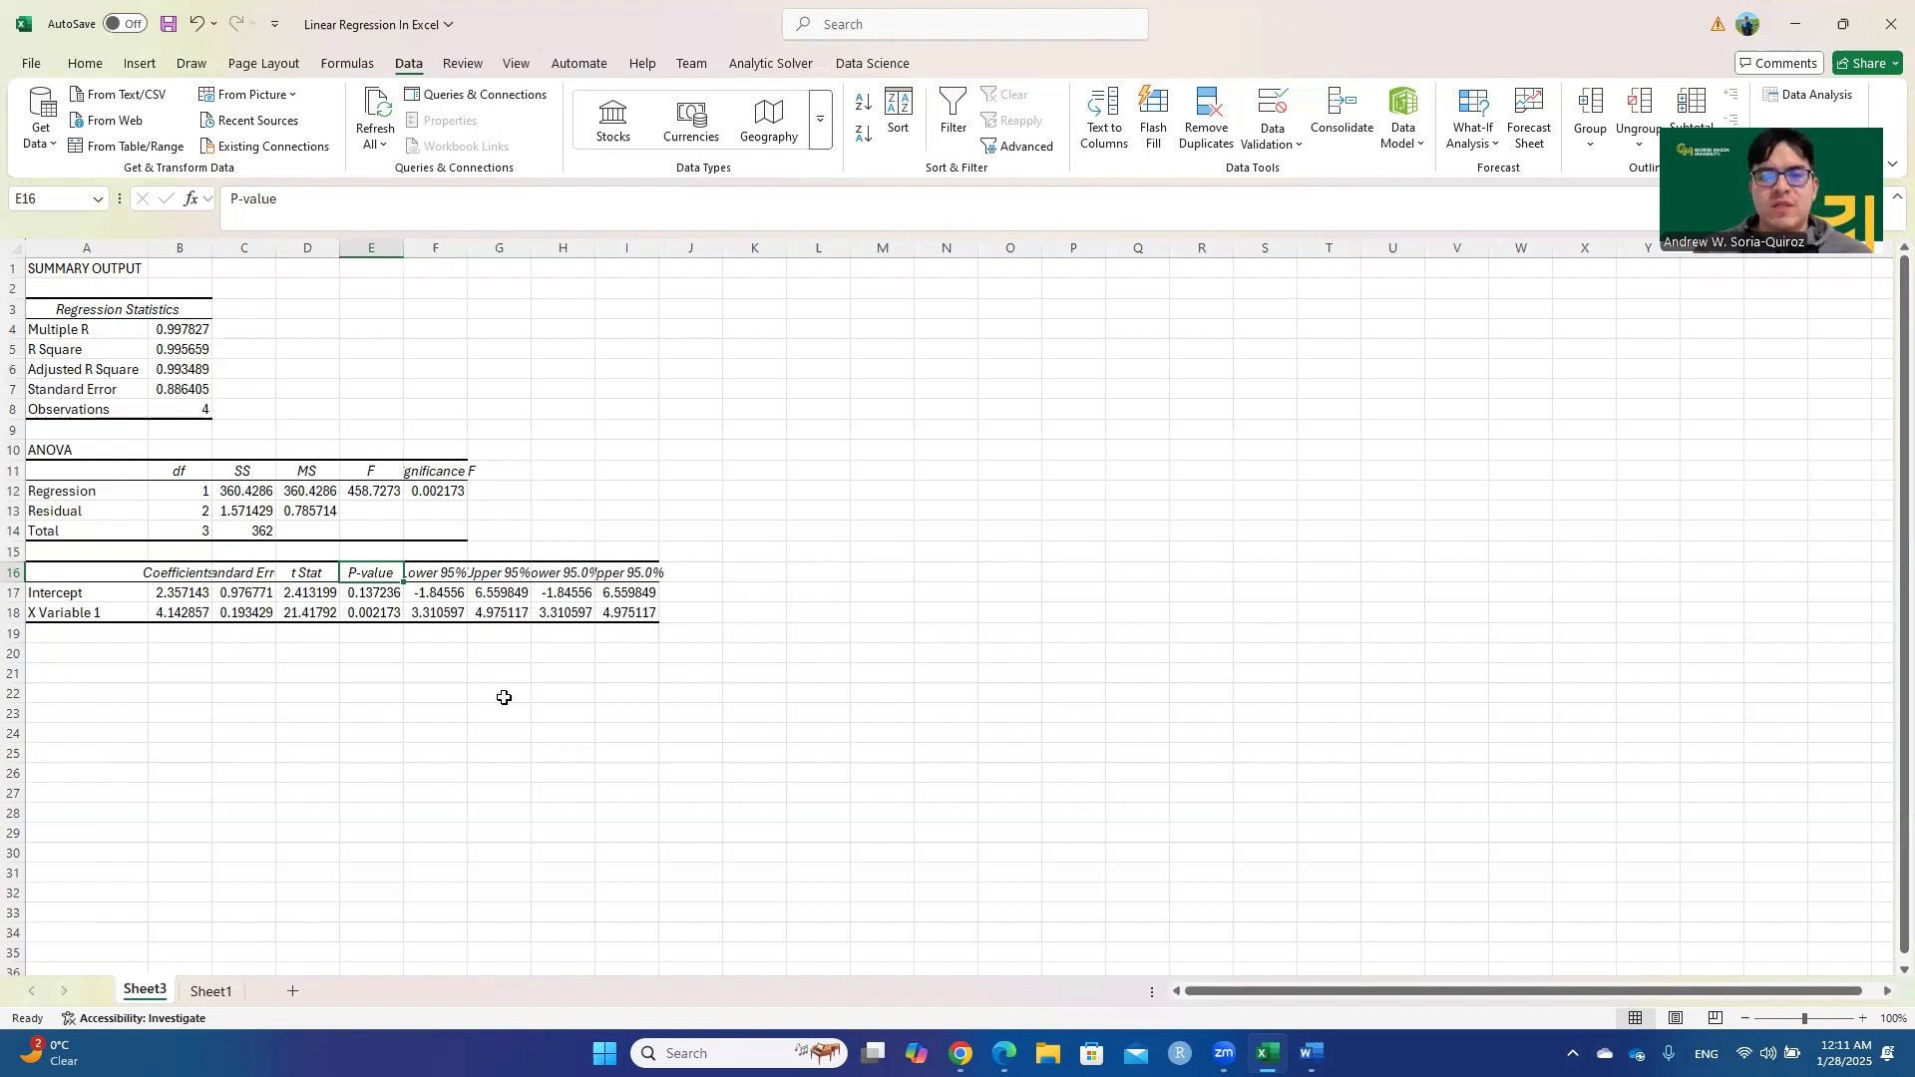
pyautogui.click(436, 574)
pyautogui.click(513, 574)
pyautogui.click(440, 577)
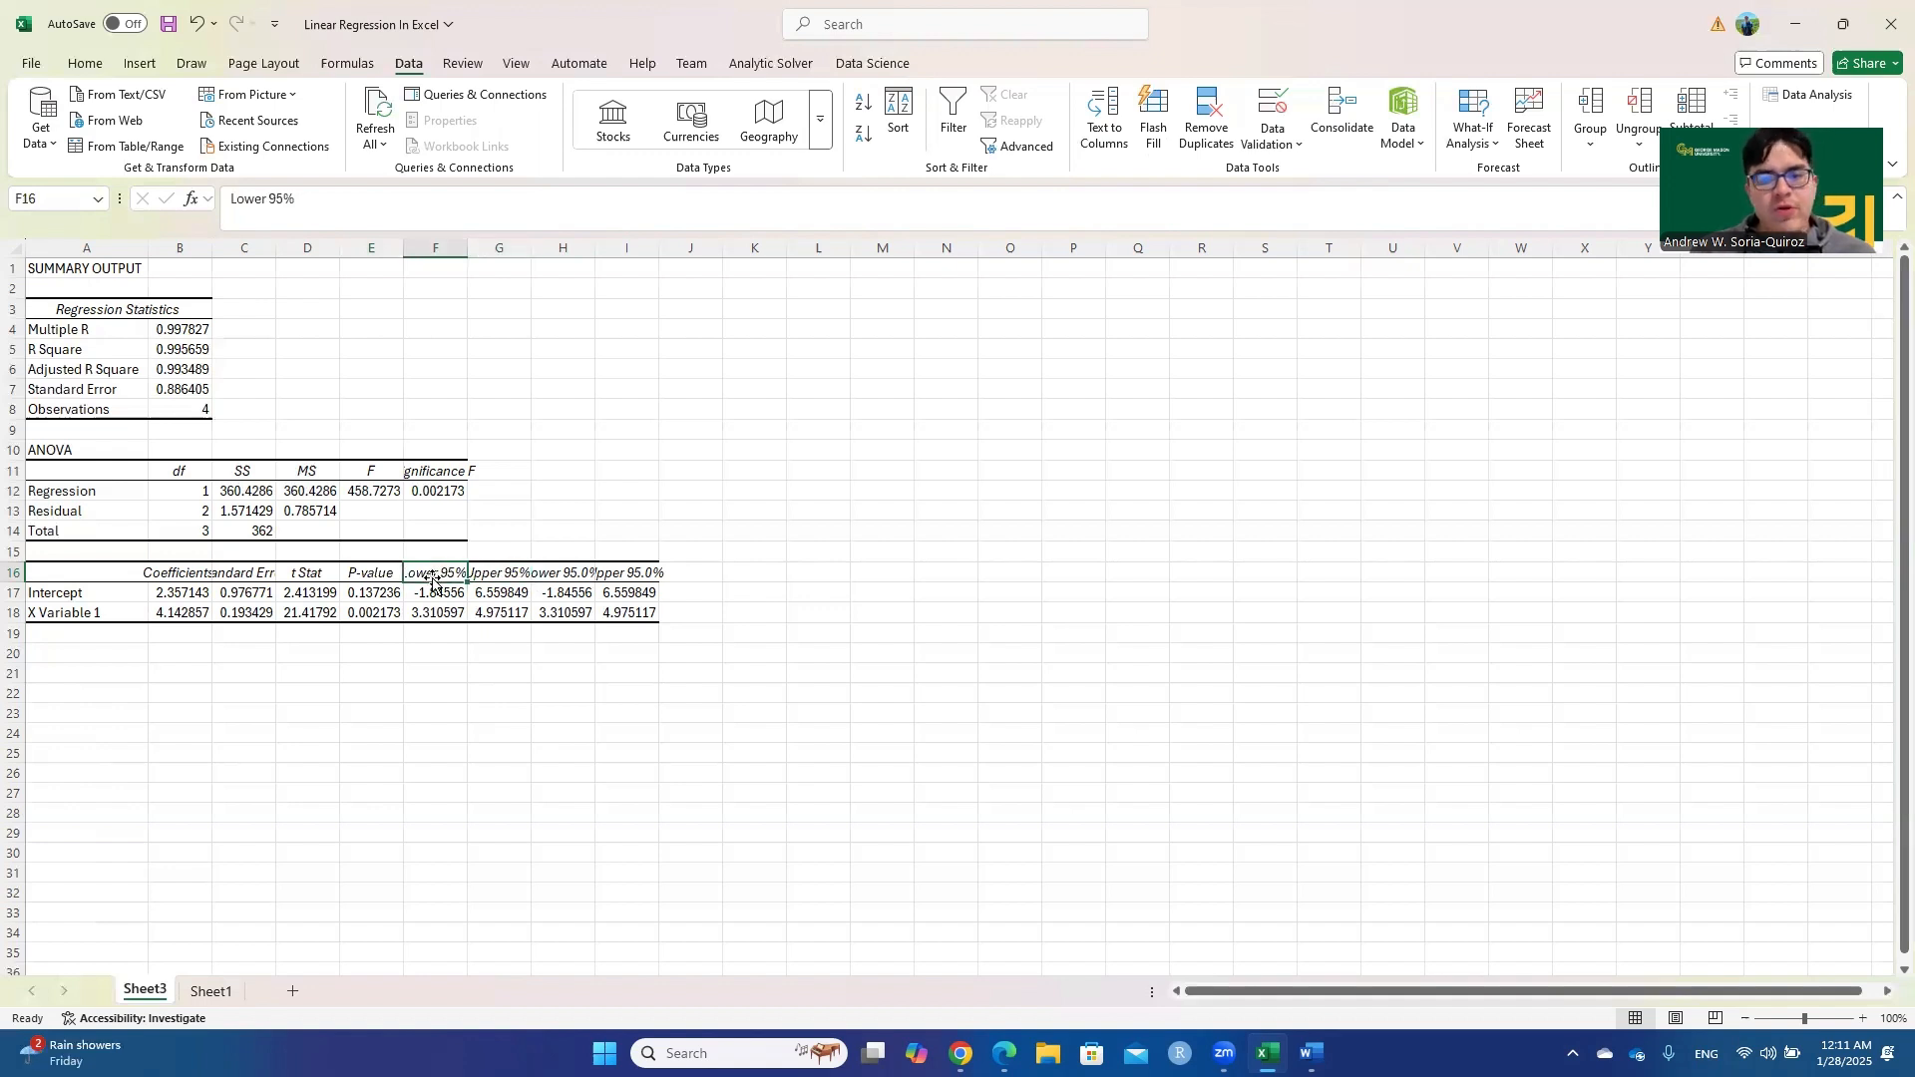
pyautogui.click(570, 580)
pyautogui.click(640, 573)
pyautogui.click(448, 653)
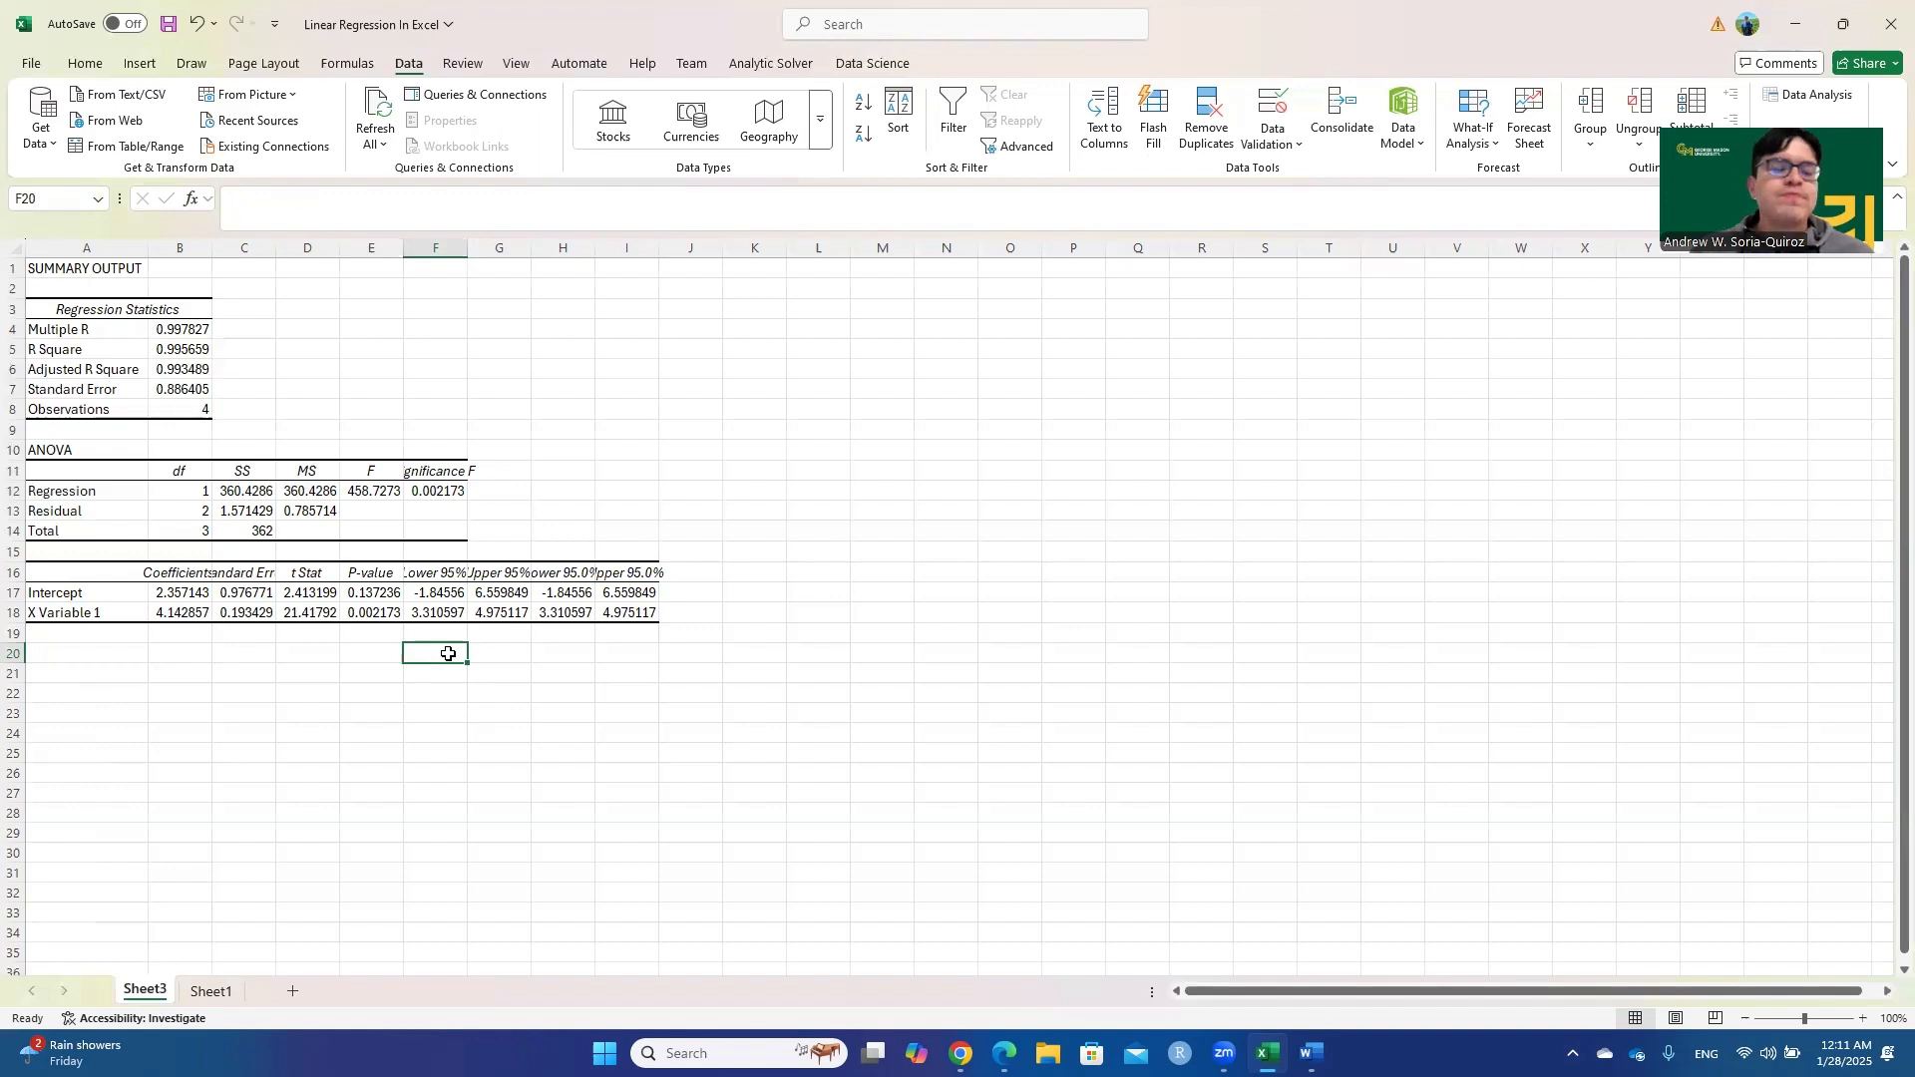
# Rename Sheet1 as "Data" and the regression results sheet, Sheet3, as "Output"
pyautogui.click(212, 991)
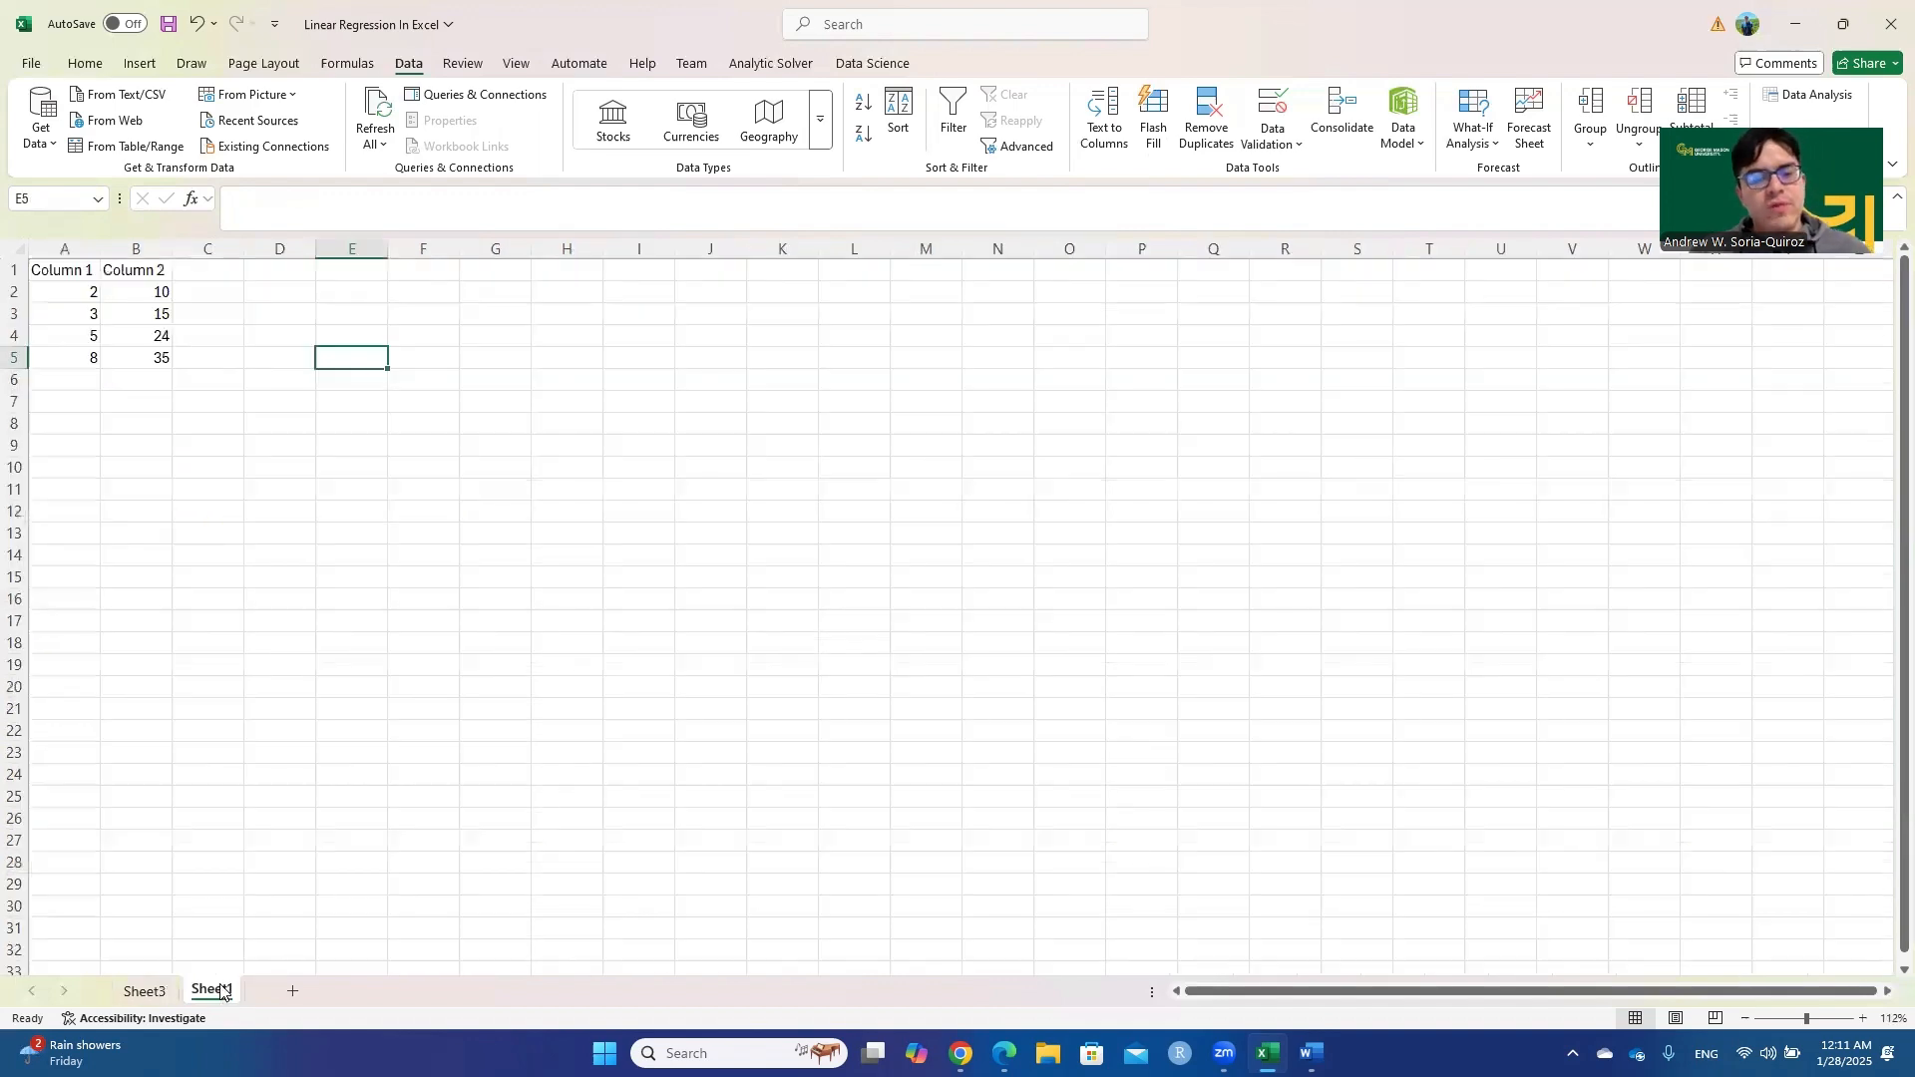
pyautogui.doubleClick(221, 991)
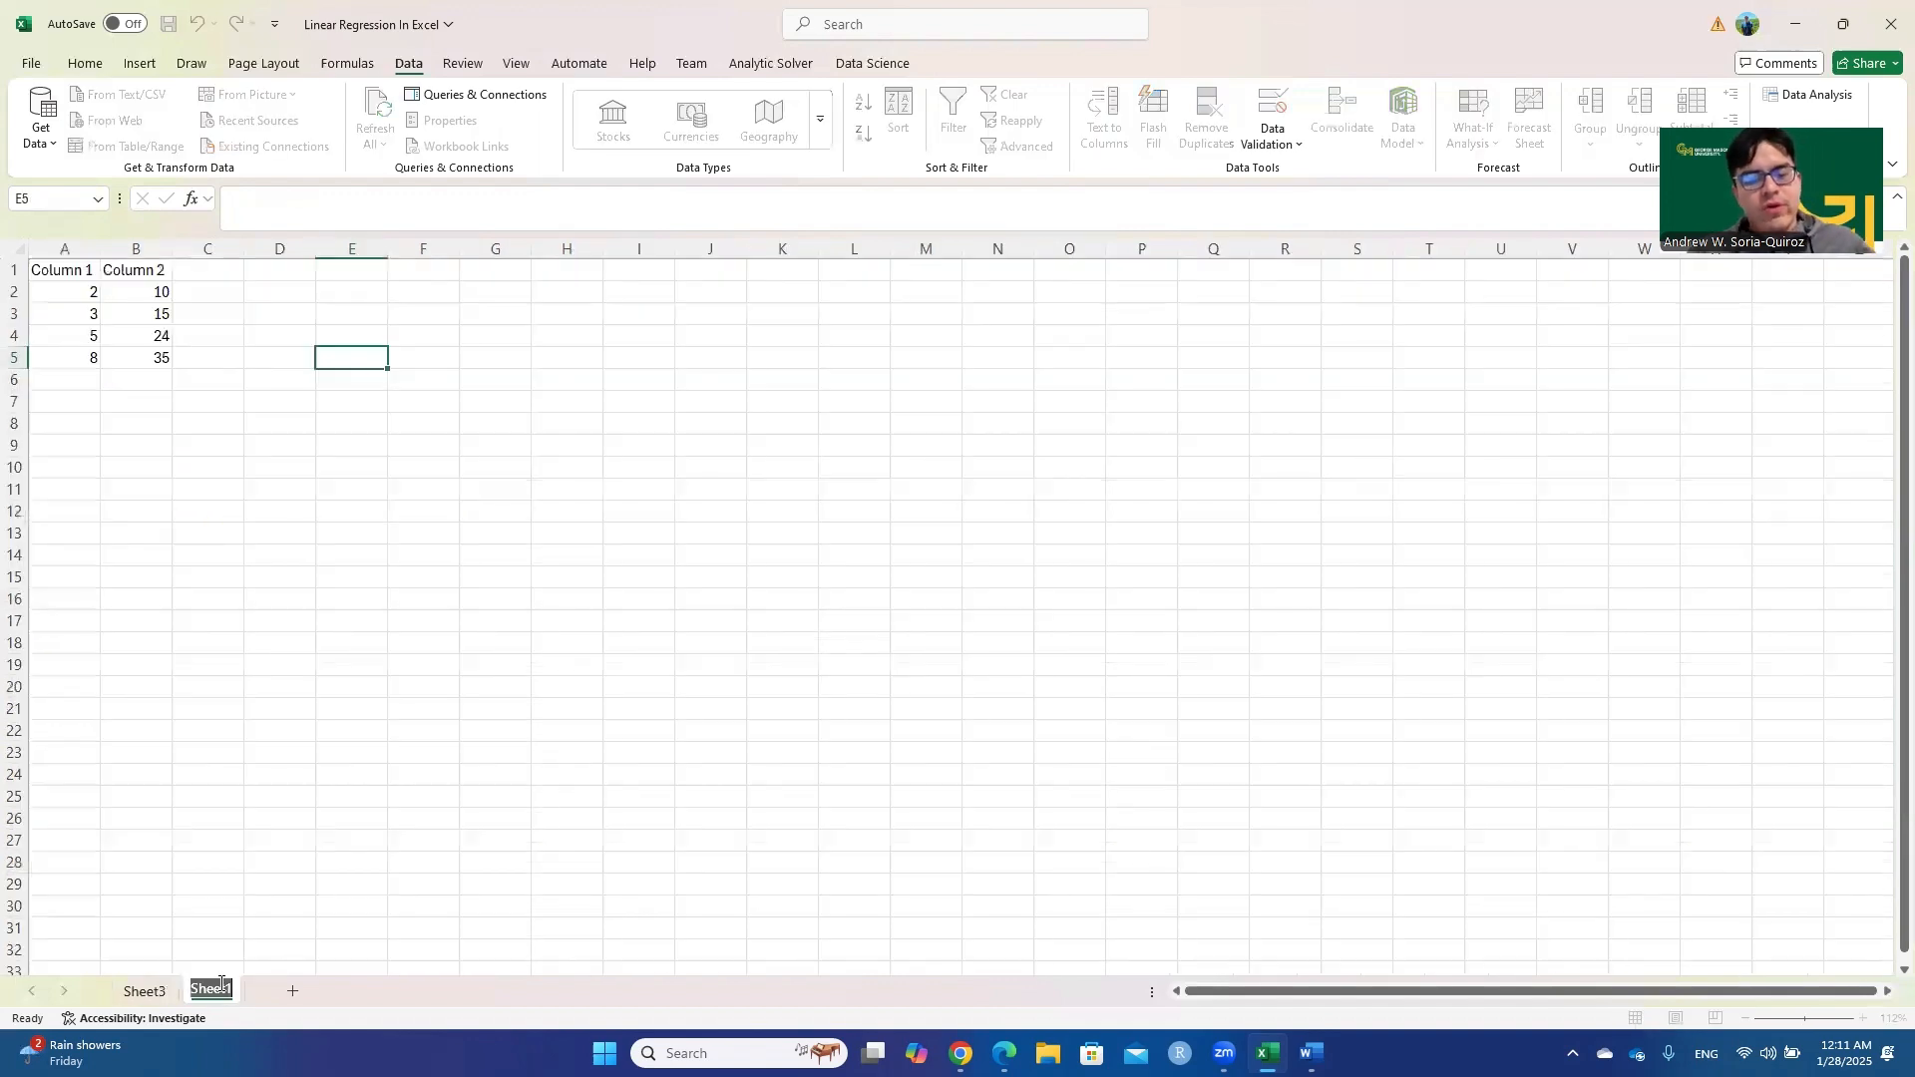
pyautogui.write('Data')
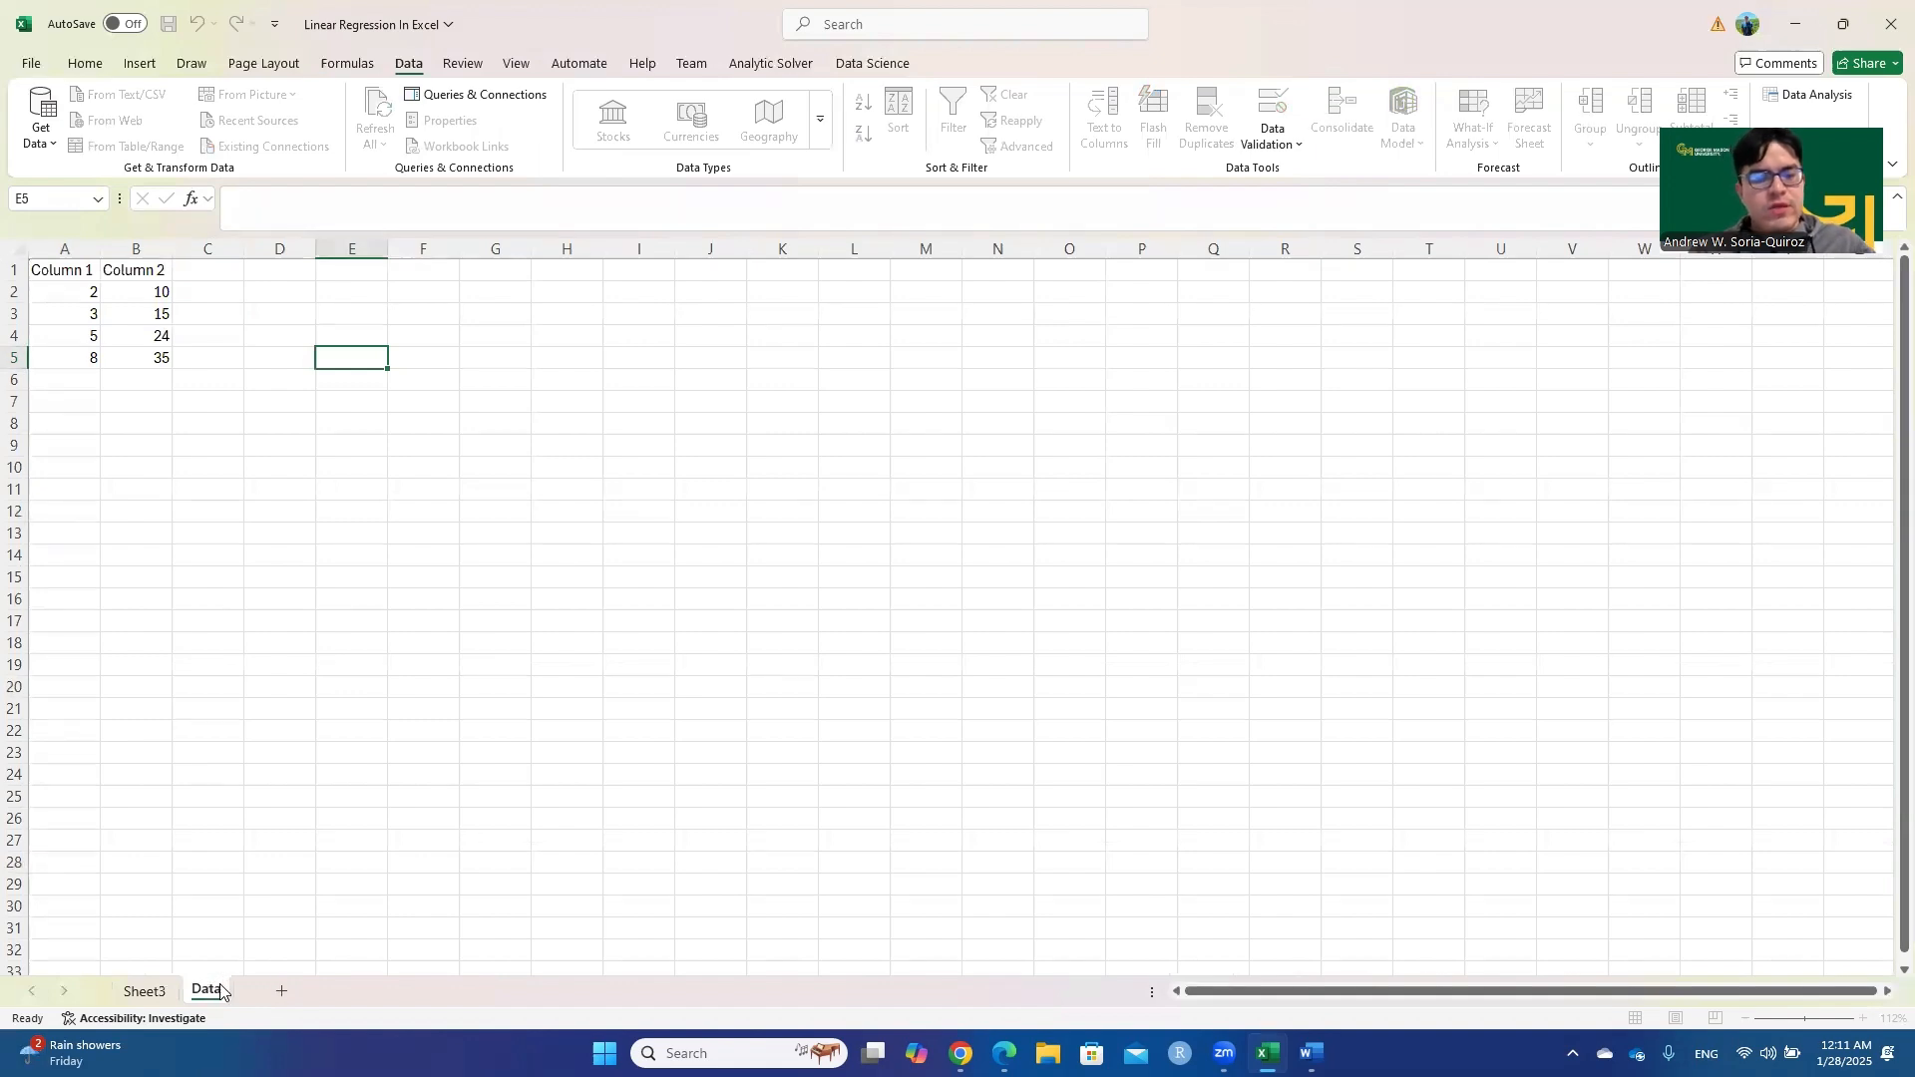
pyautogui.press('Return')
pyautogui.click(139, 991)
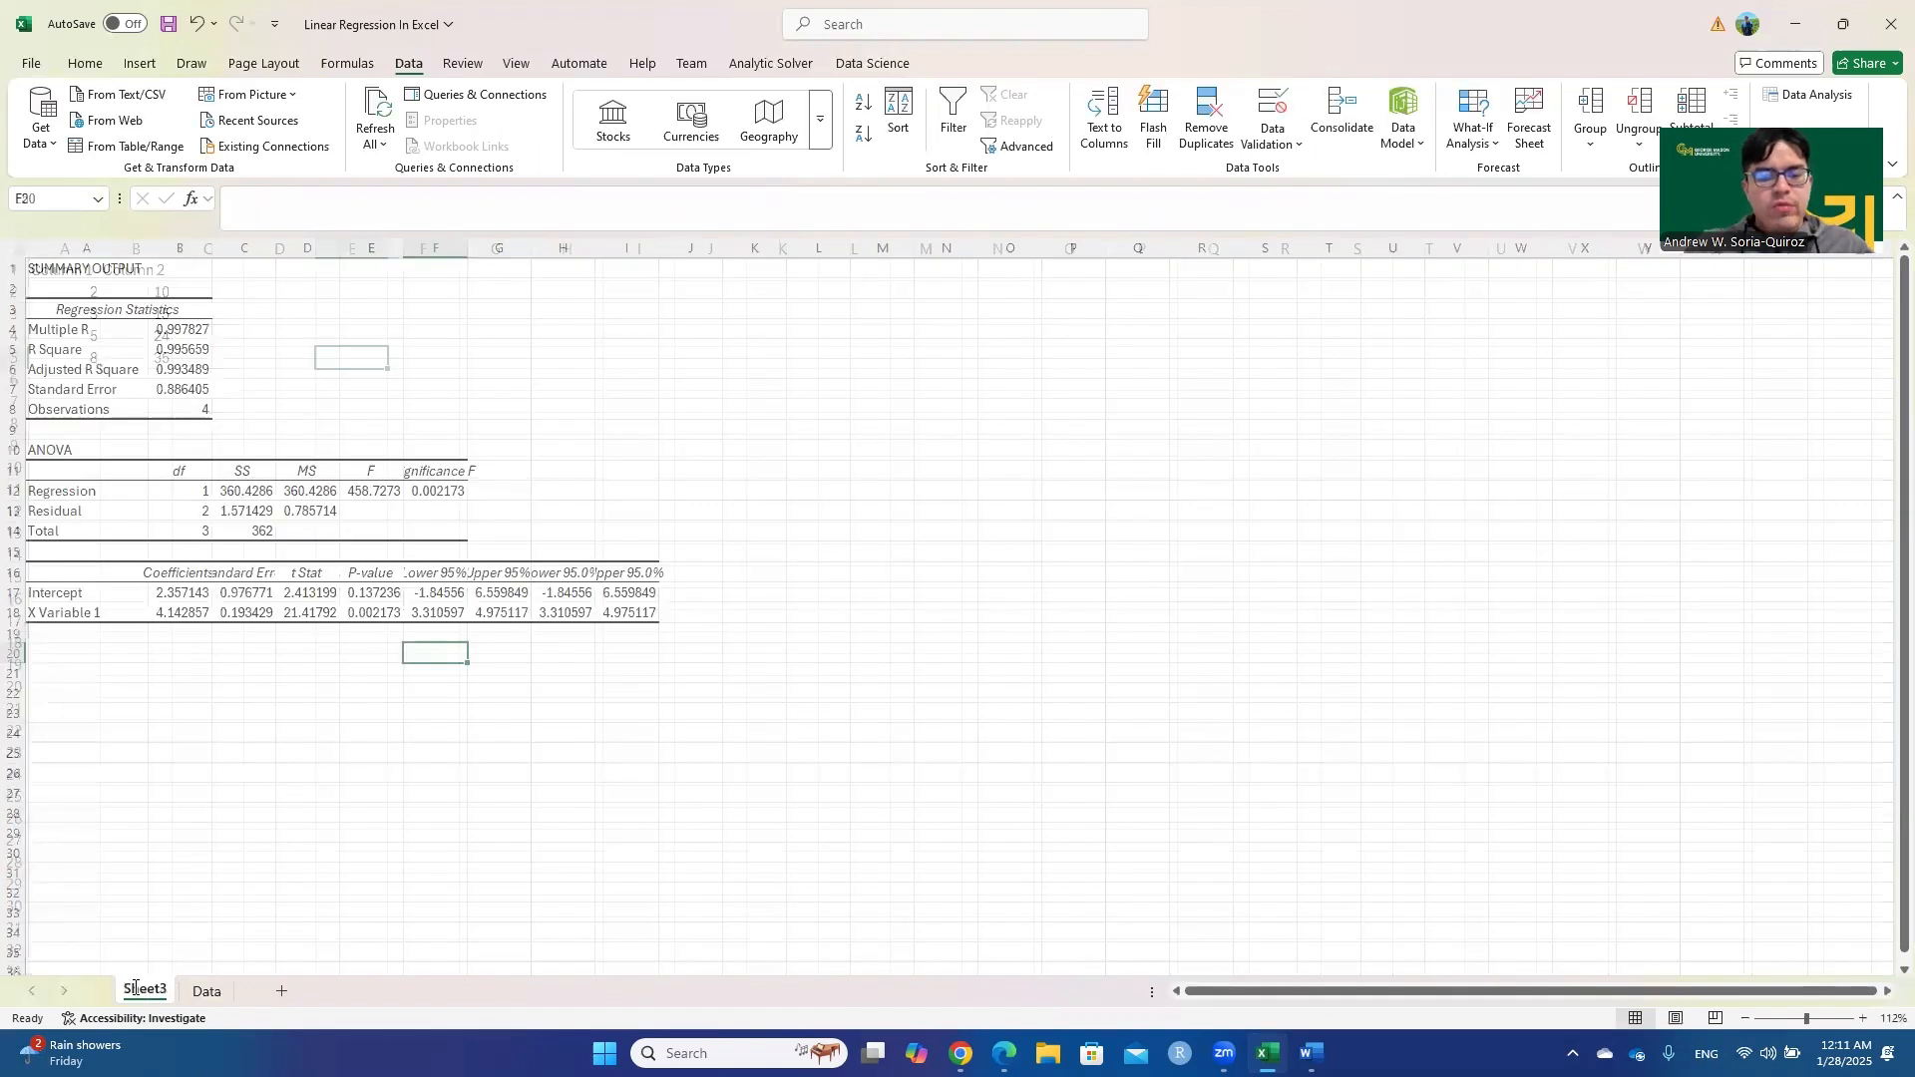
pyautogui.doubleClick(140, 989)
pyautogui.write('Output')
pyautogui.press('Return')
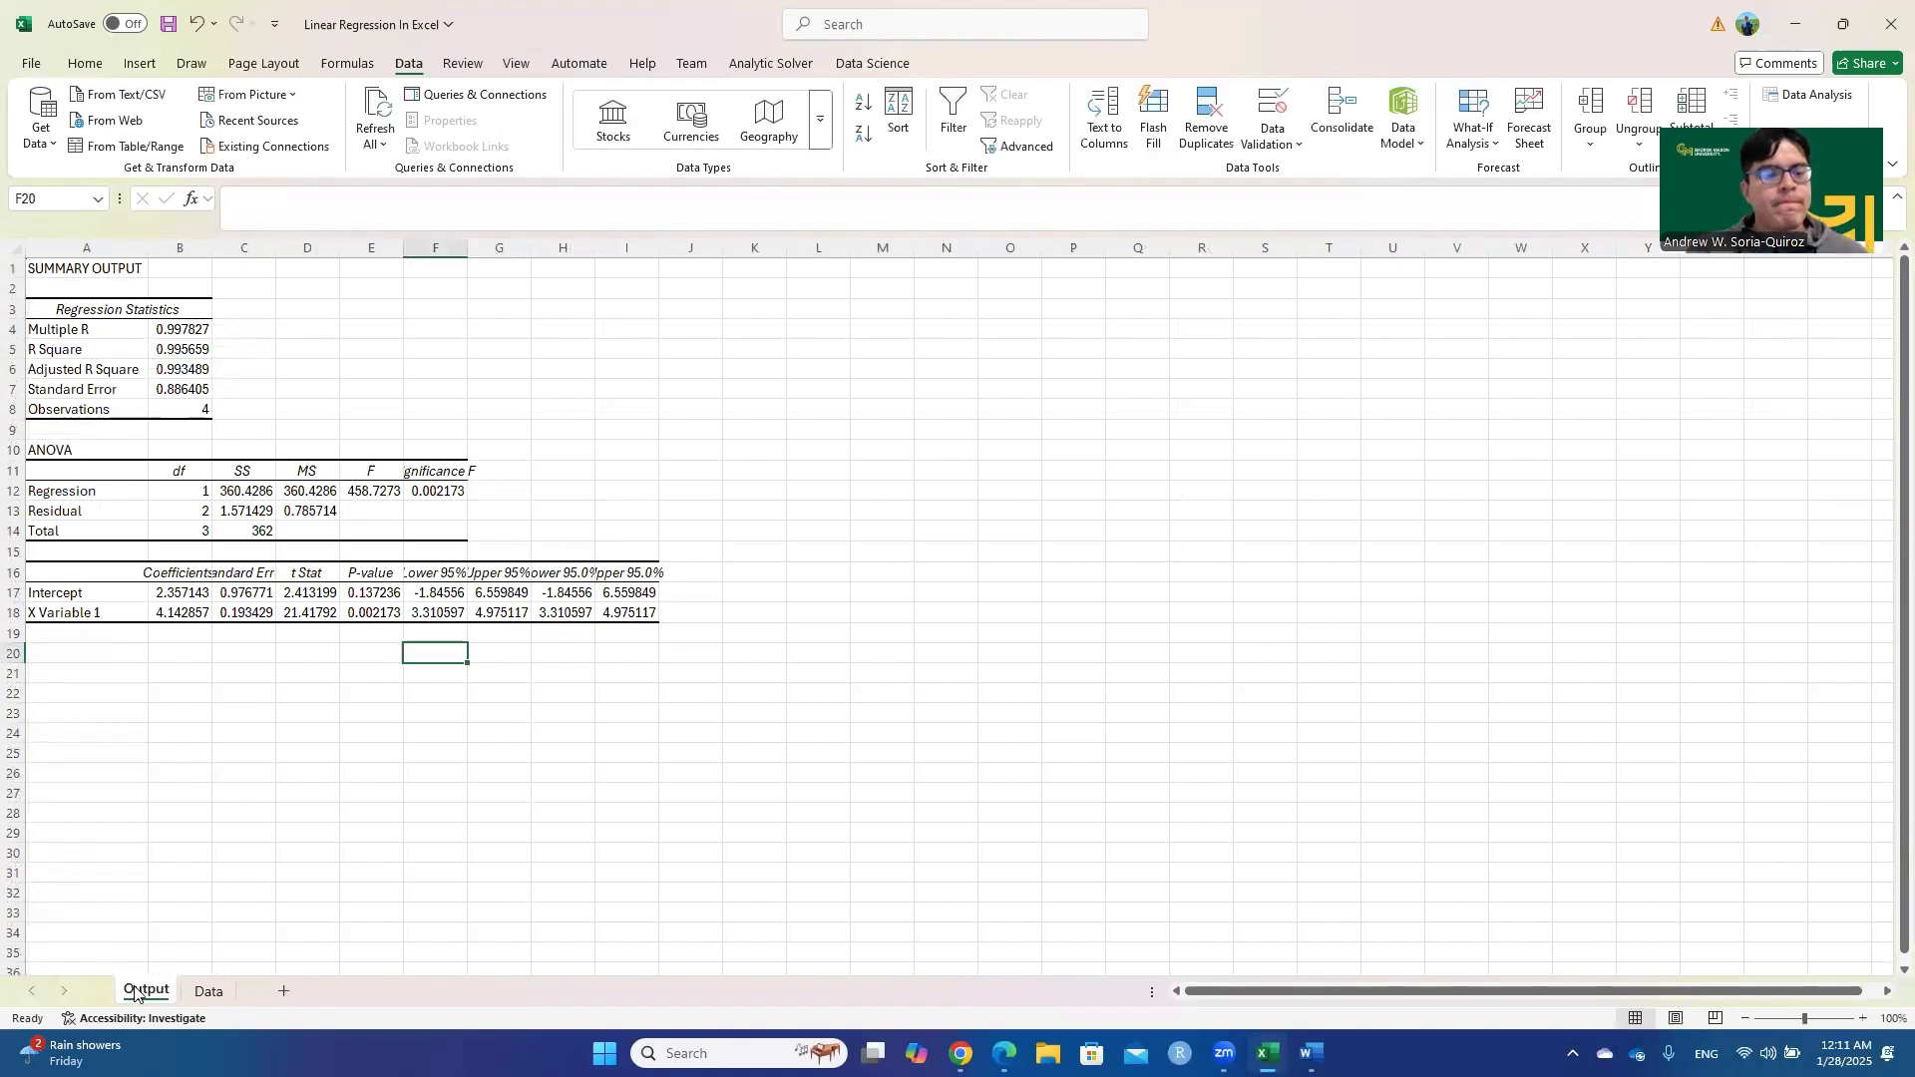
# Insert a markers-only scatter chart of A1:B5 on the Data sheet and move it up near row 1
pyautogui.click(208, 994)
pyautogui.click(230, 677)
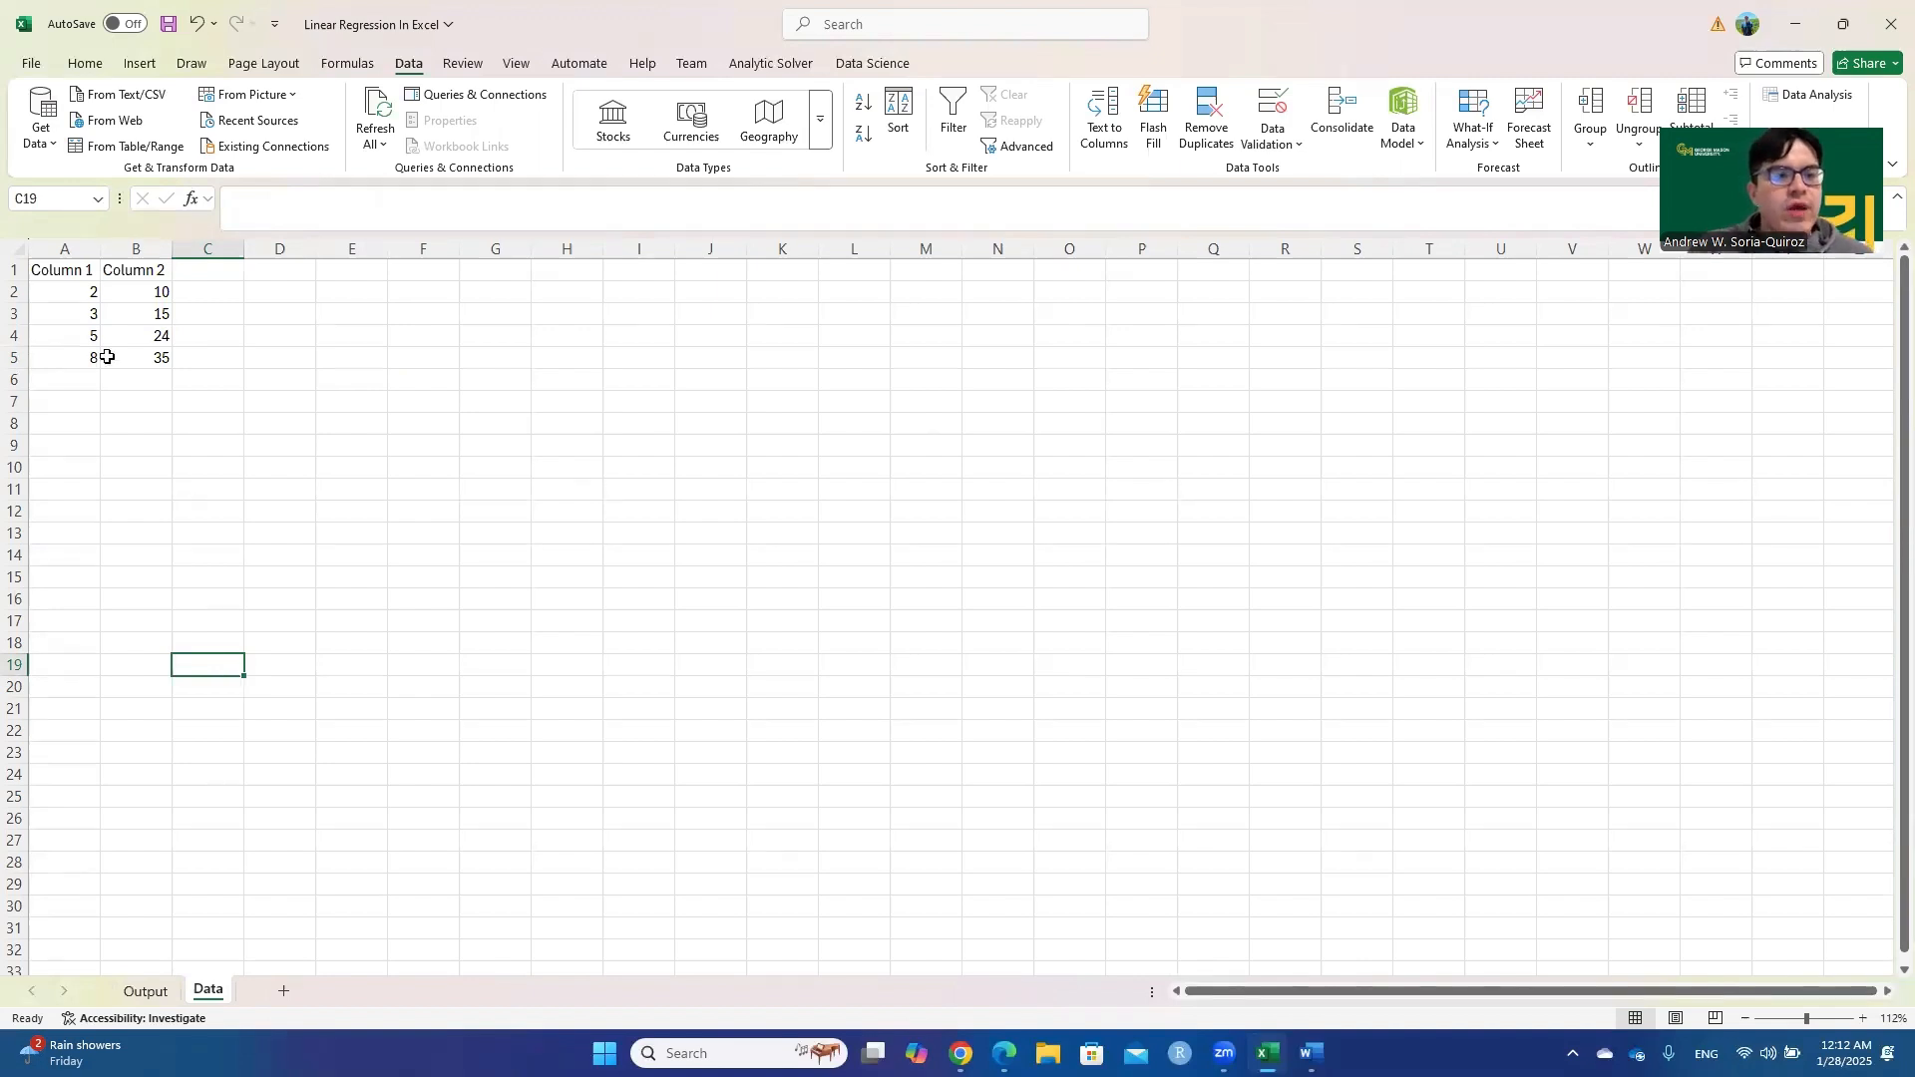
pyautogui.moveTo(67, 280); pyautogui.dragTo(140, 355)
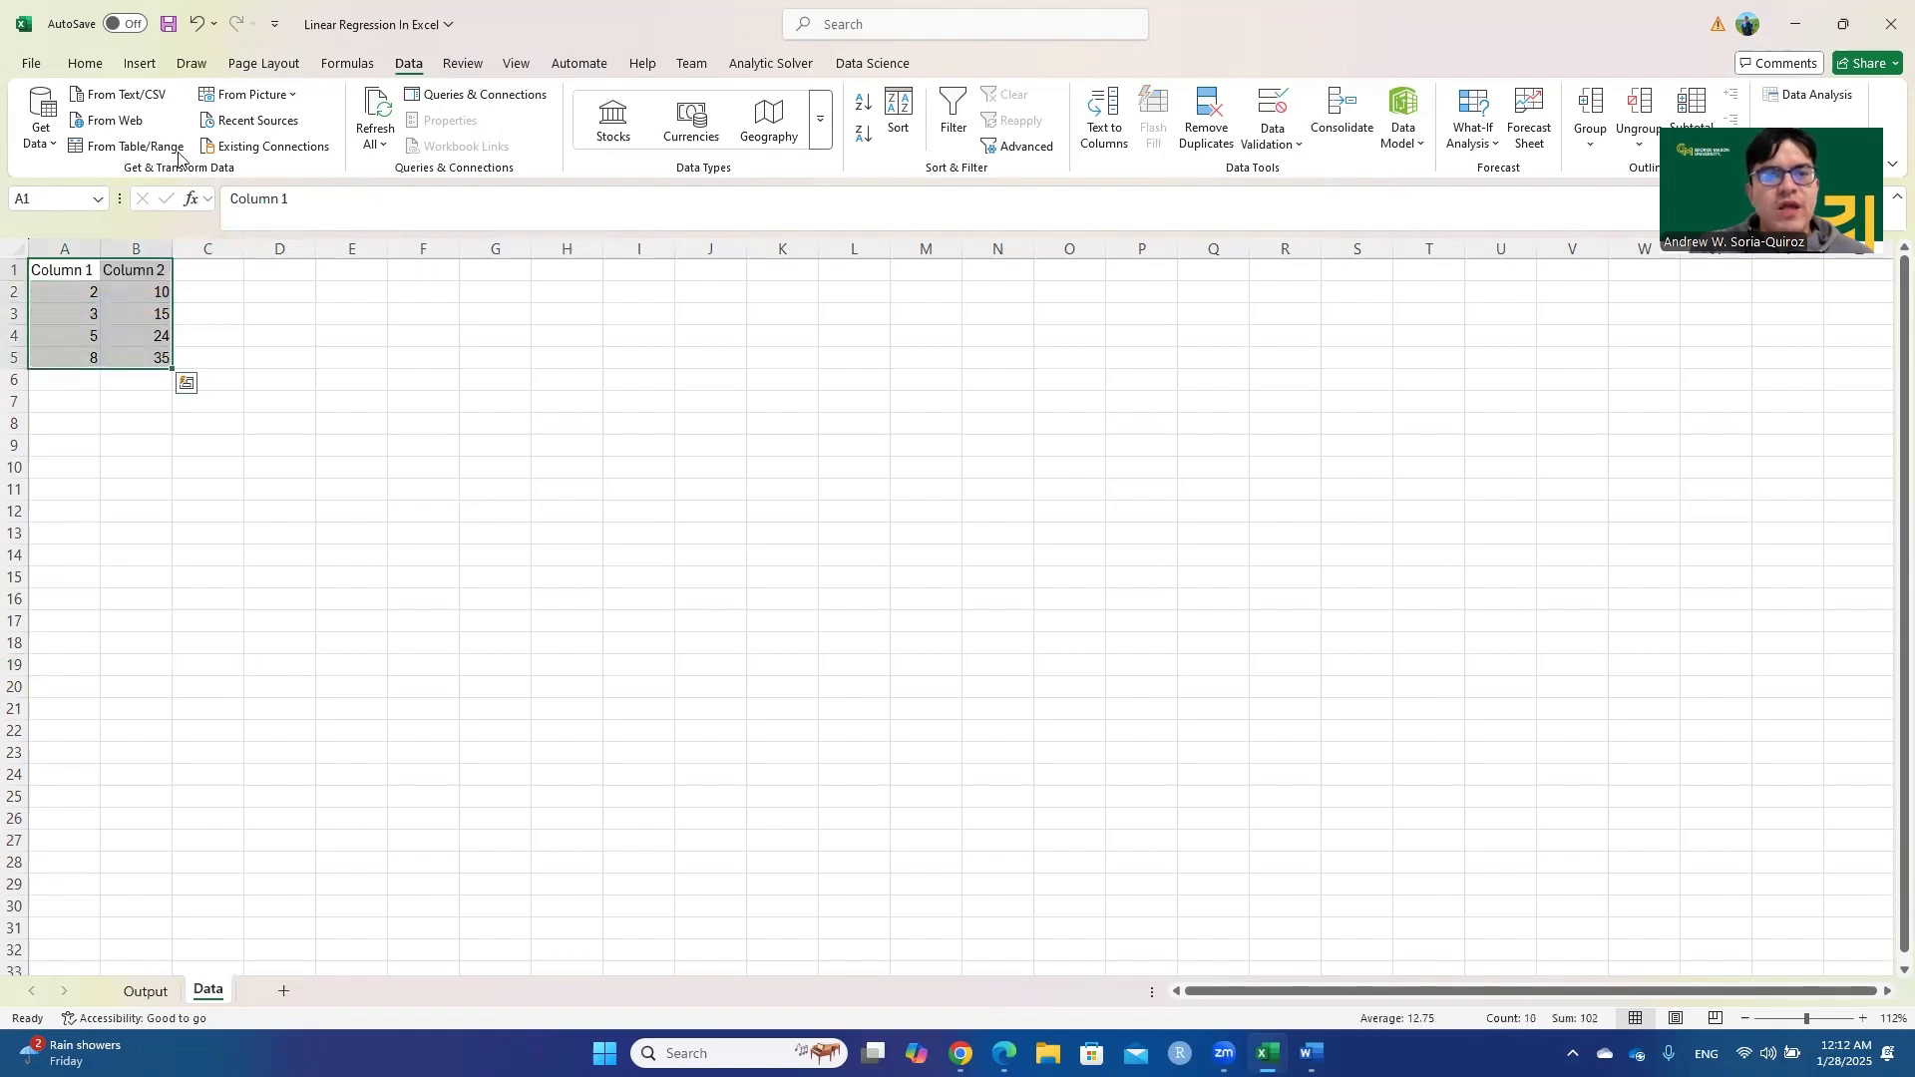
pyautogui.click(142, 64)
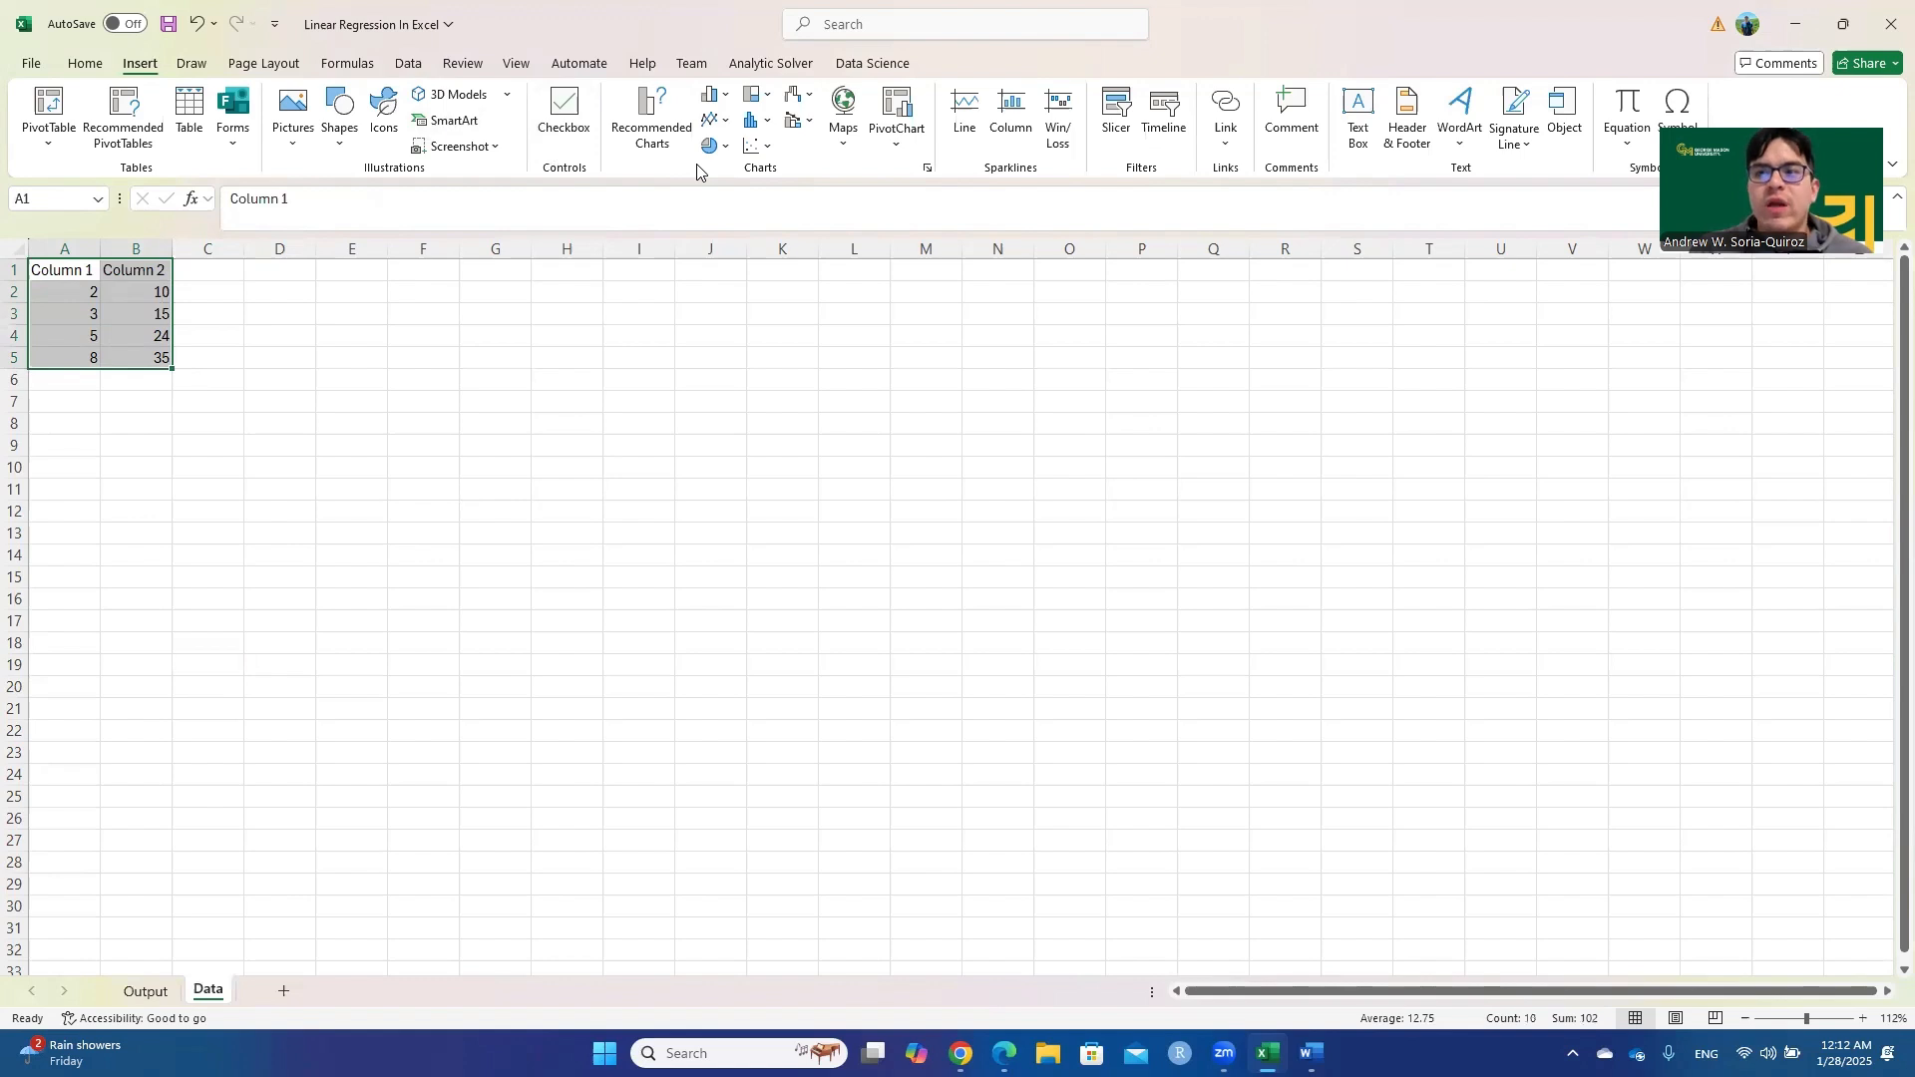
pyautogui.click(759, 149)
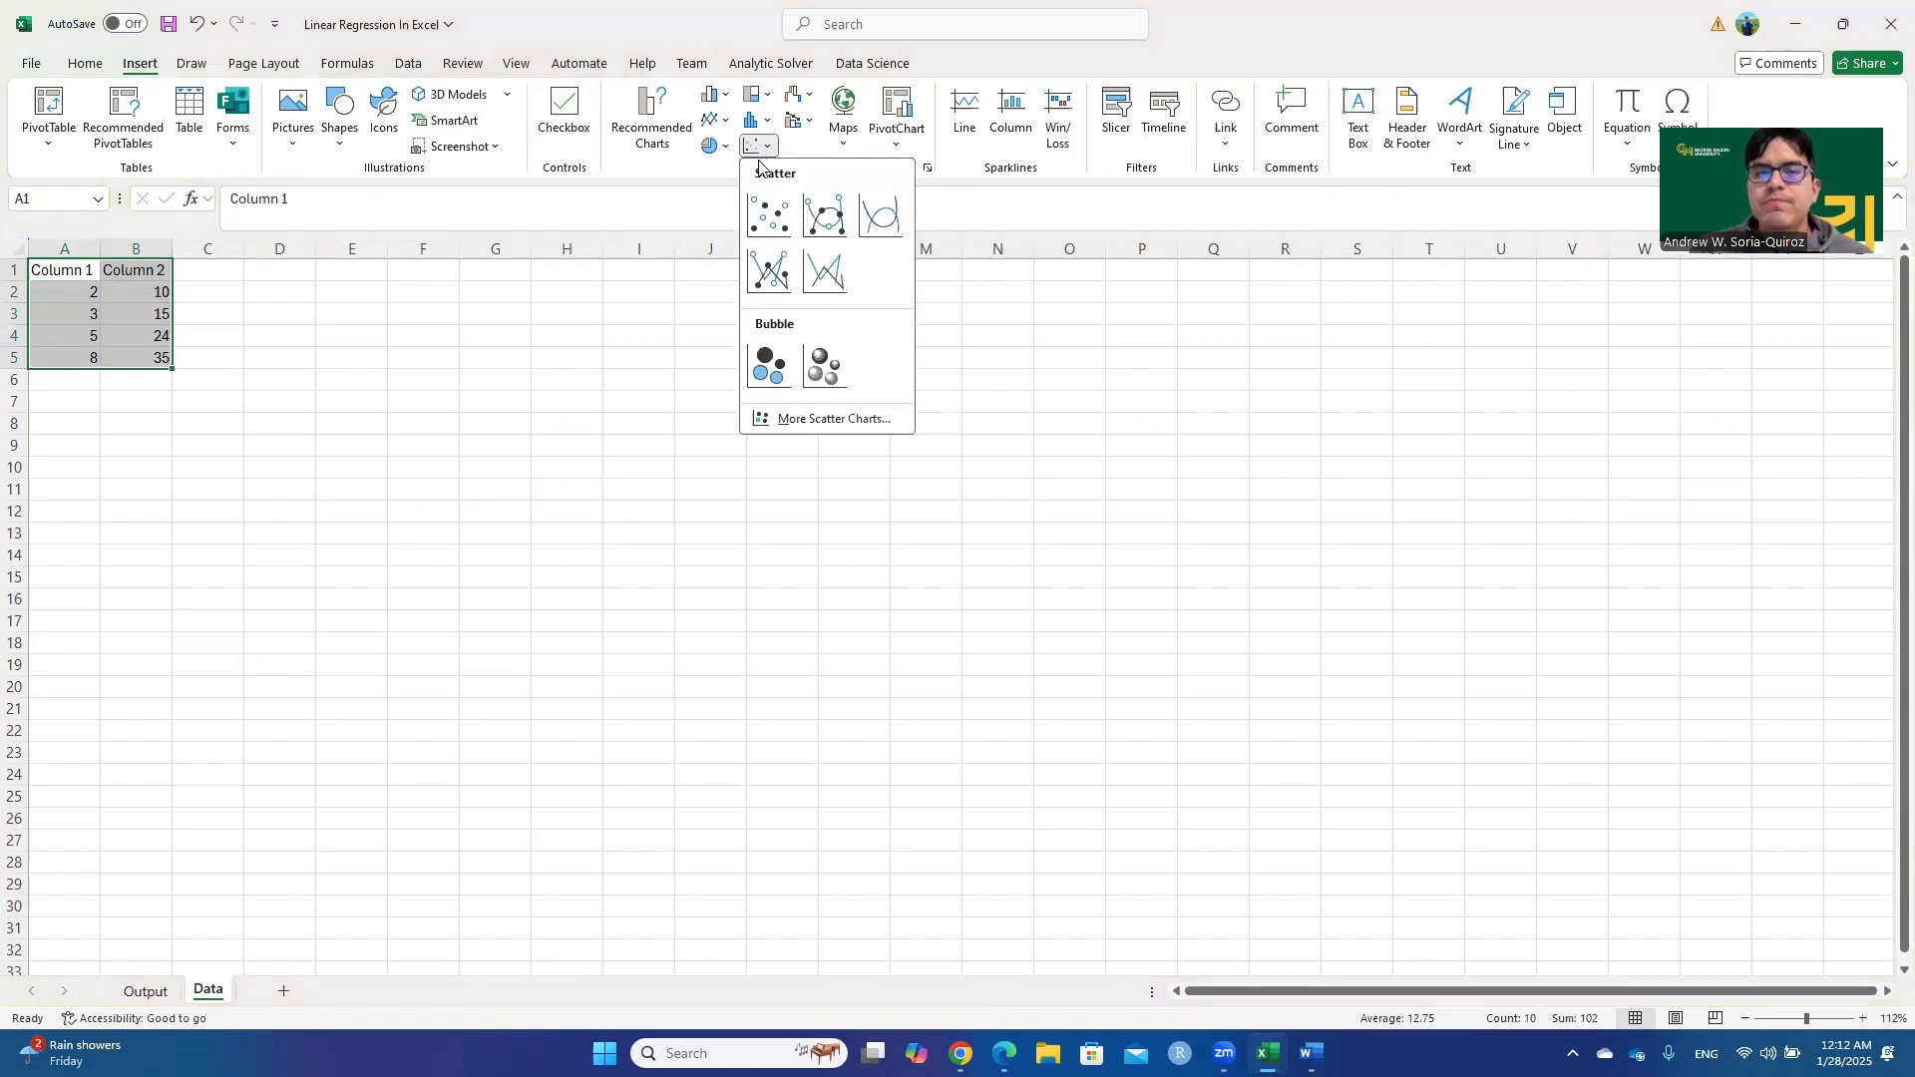
pyautogui.click(773, 218)
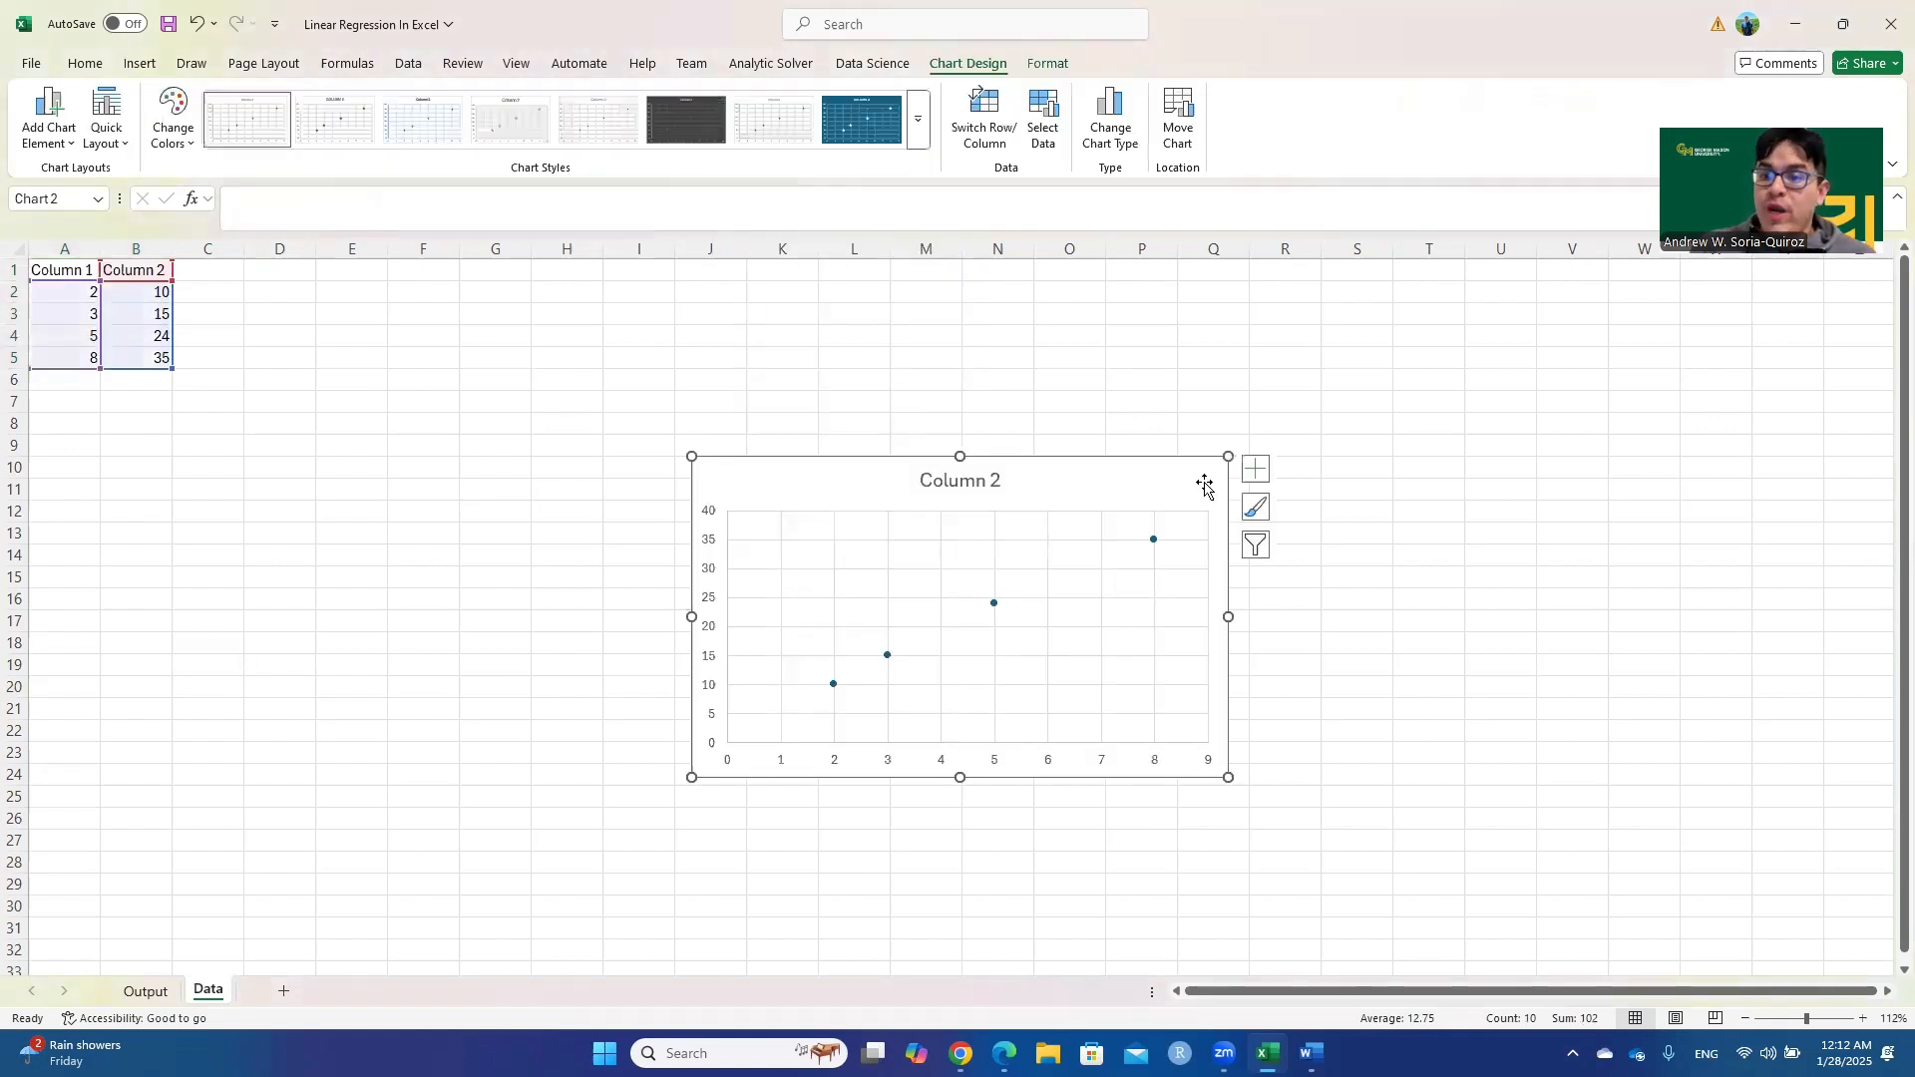
pyautogui.moveTo(1188, 473); pyautogui.dragTo(1253, 303)
# Add a linear trendline to the scatter chart and display its equation and R-squared value on the chart
pyautogui.click(1340, 296)
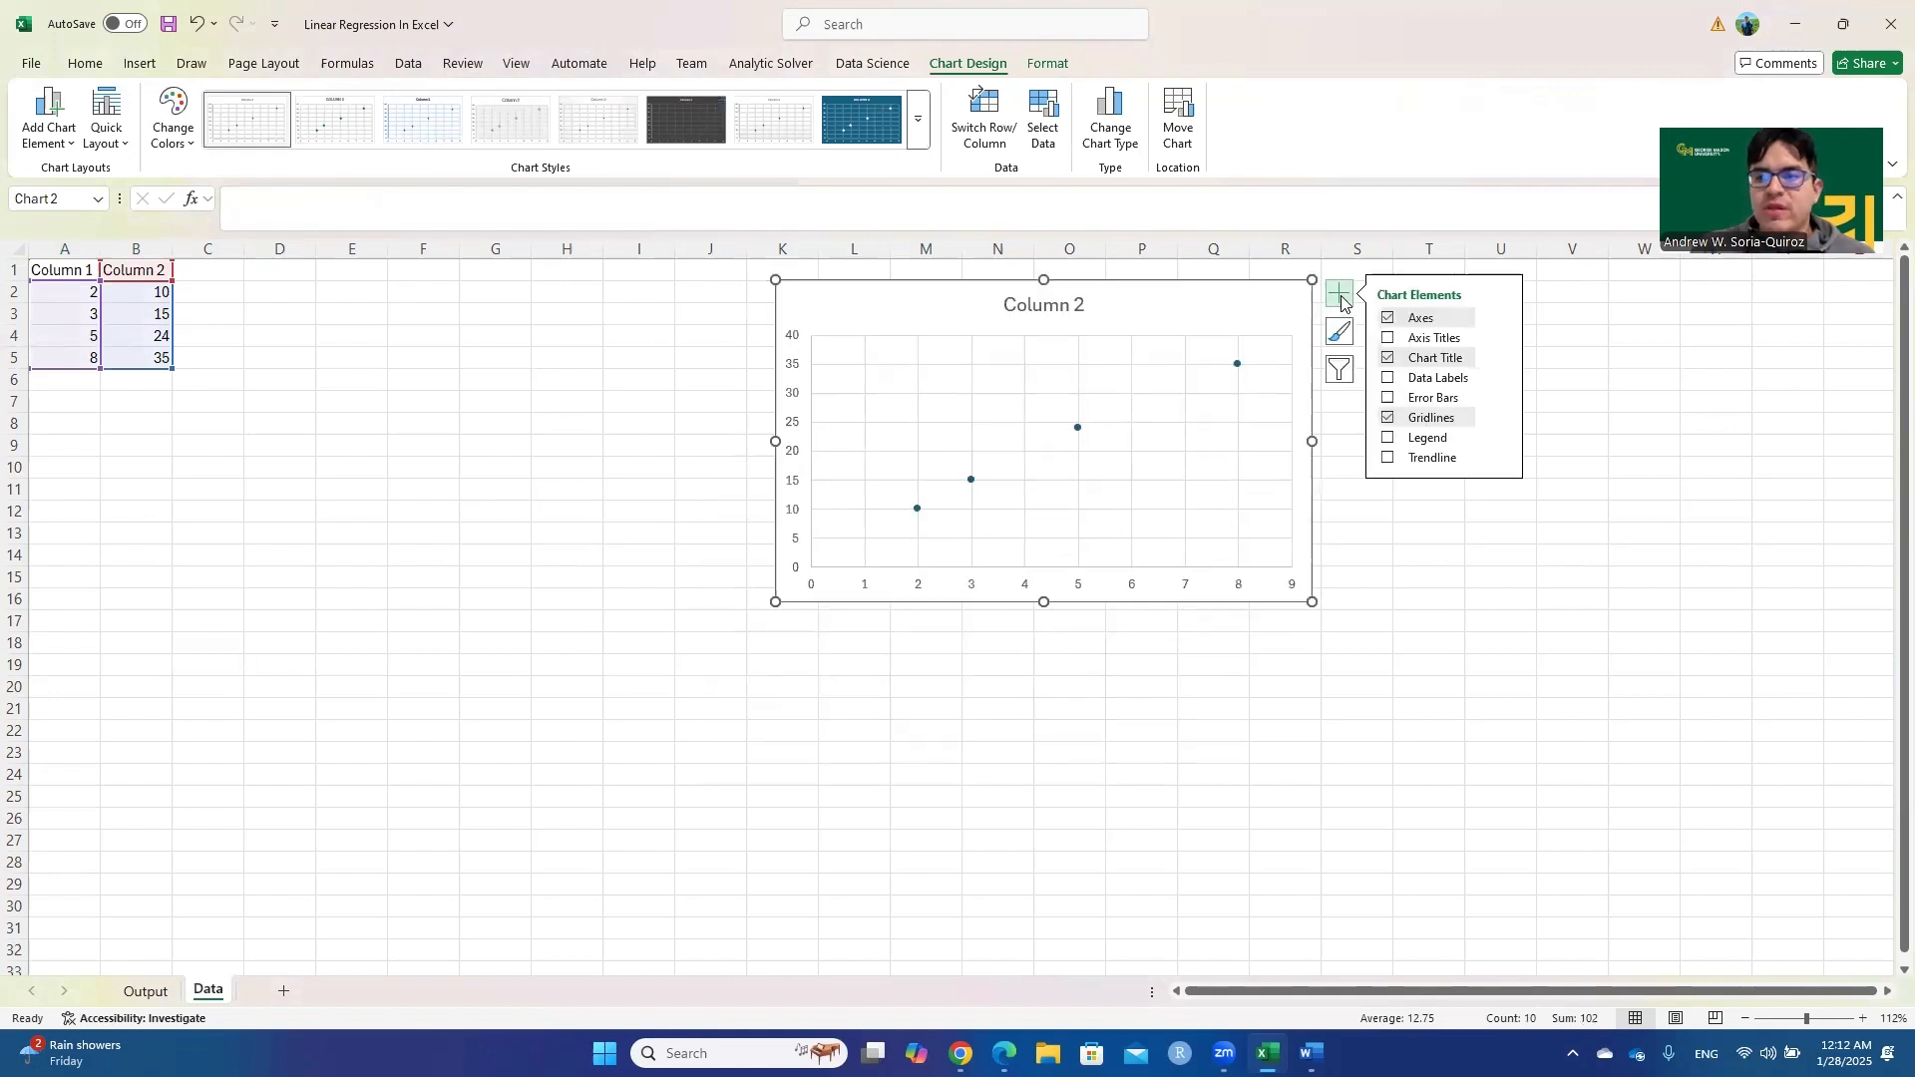
pyautogui.click(1387, 460)
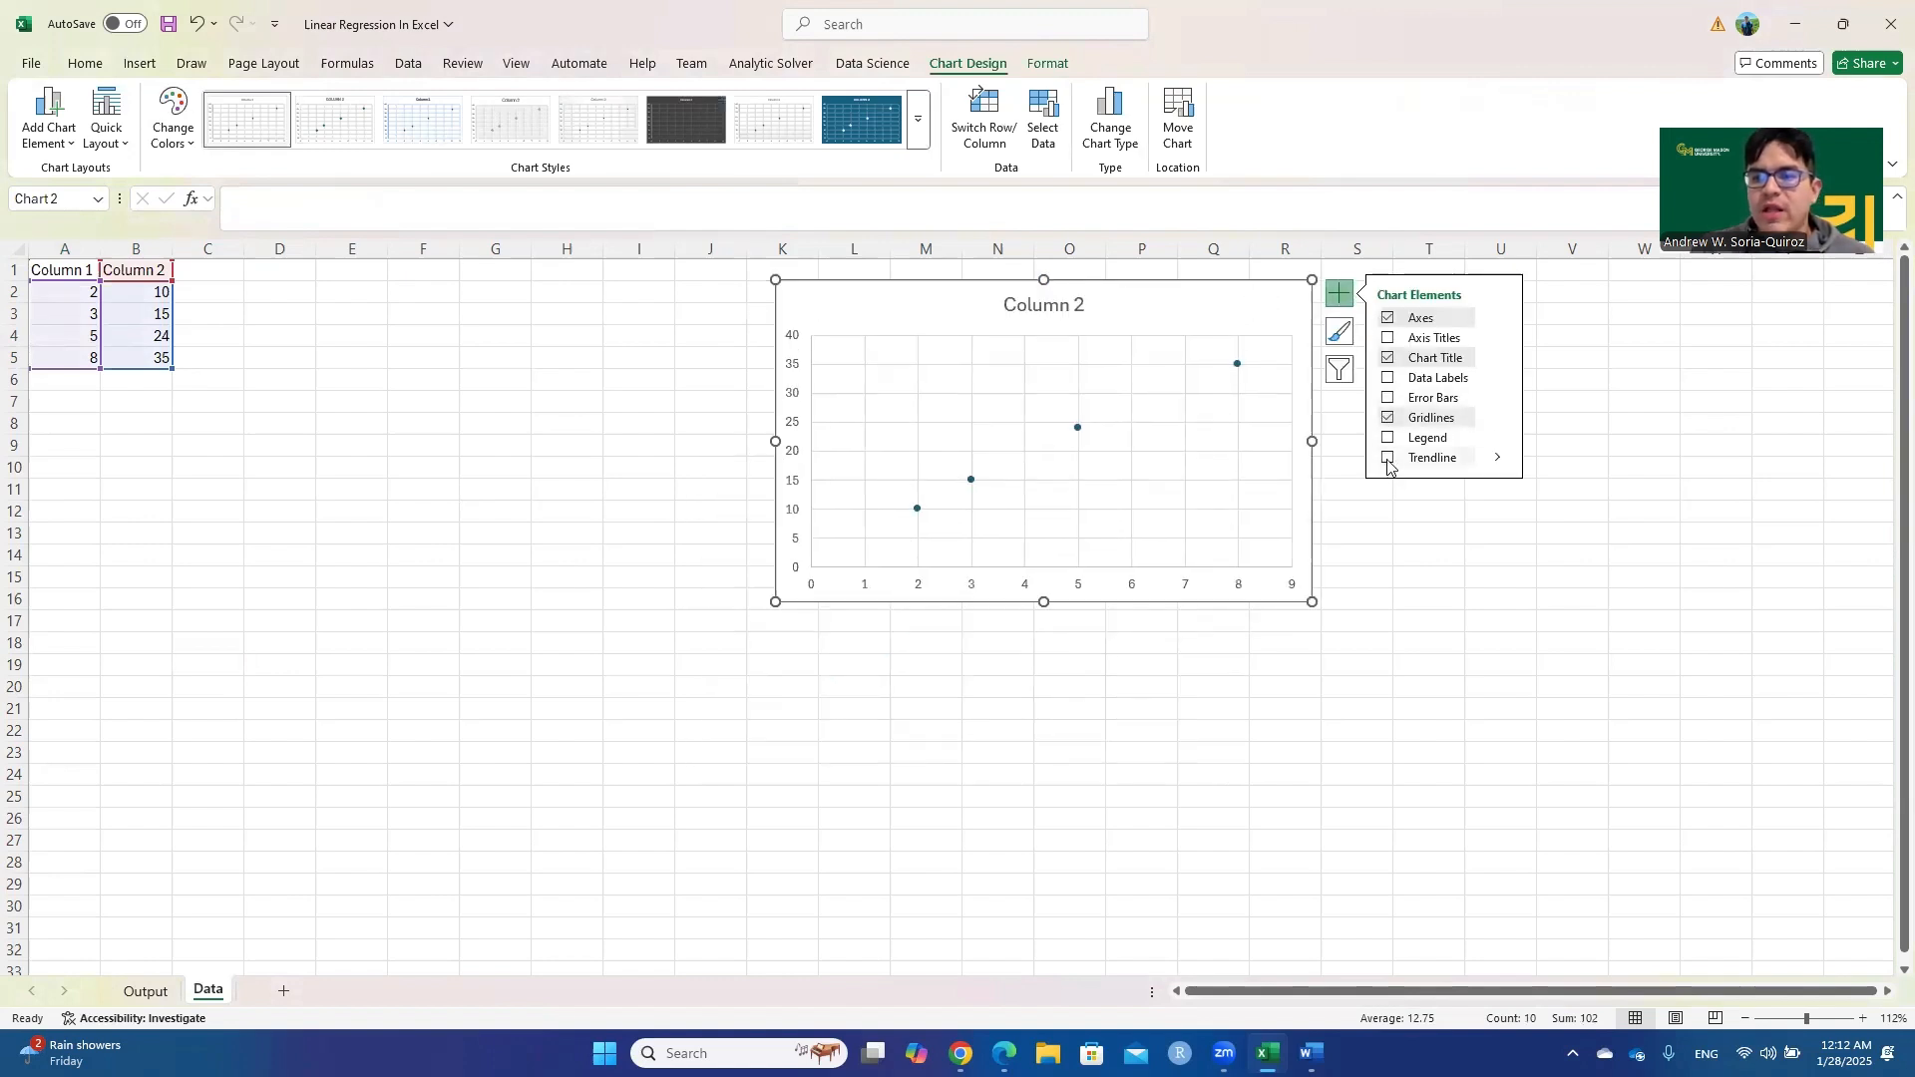
pyautogui.click(1497, 460)
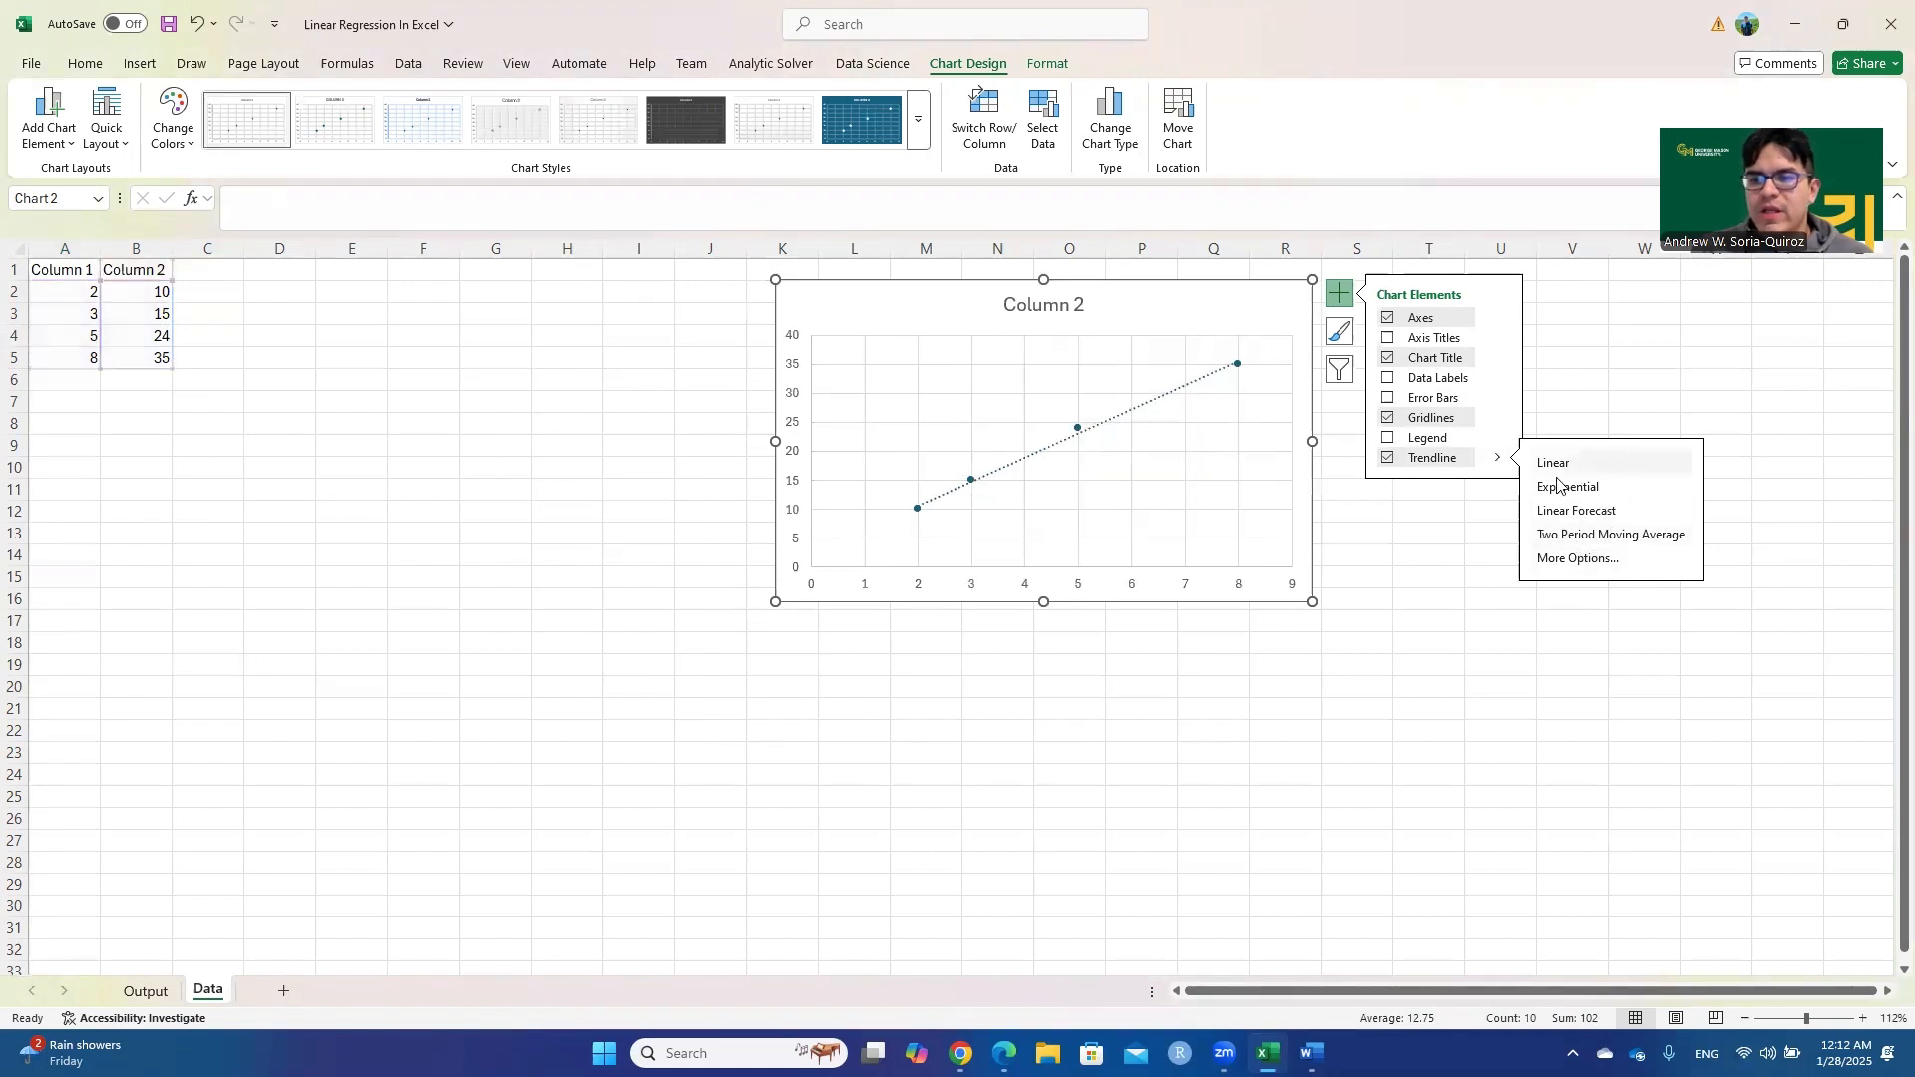
pyautogui.click(1571, 559)
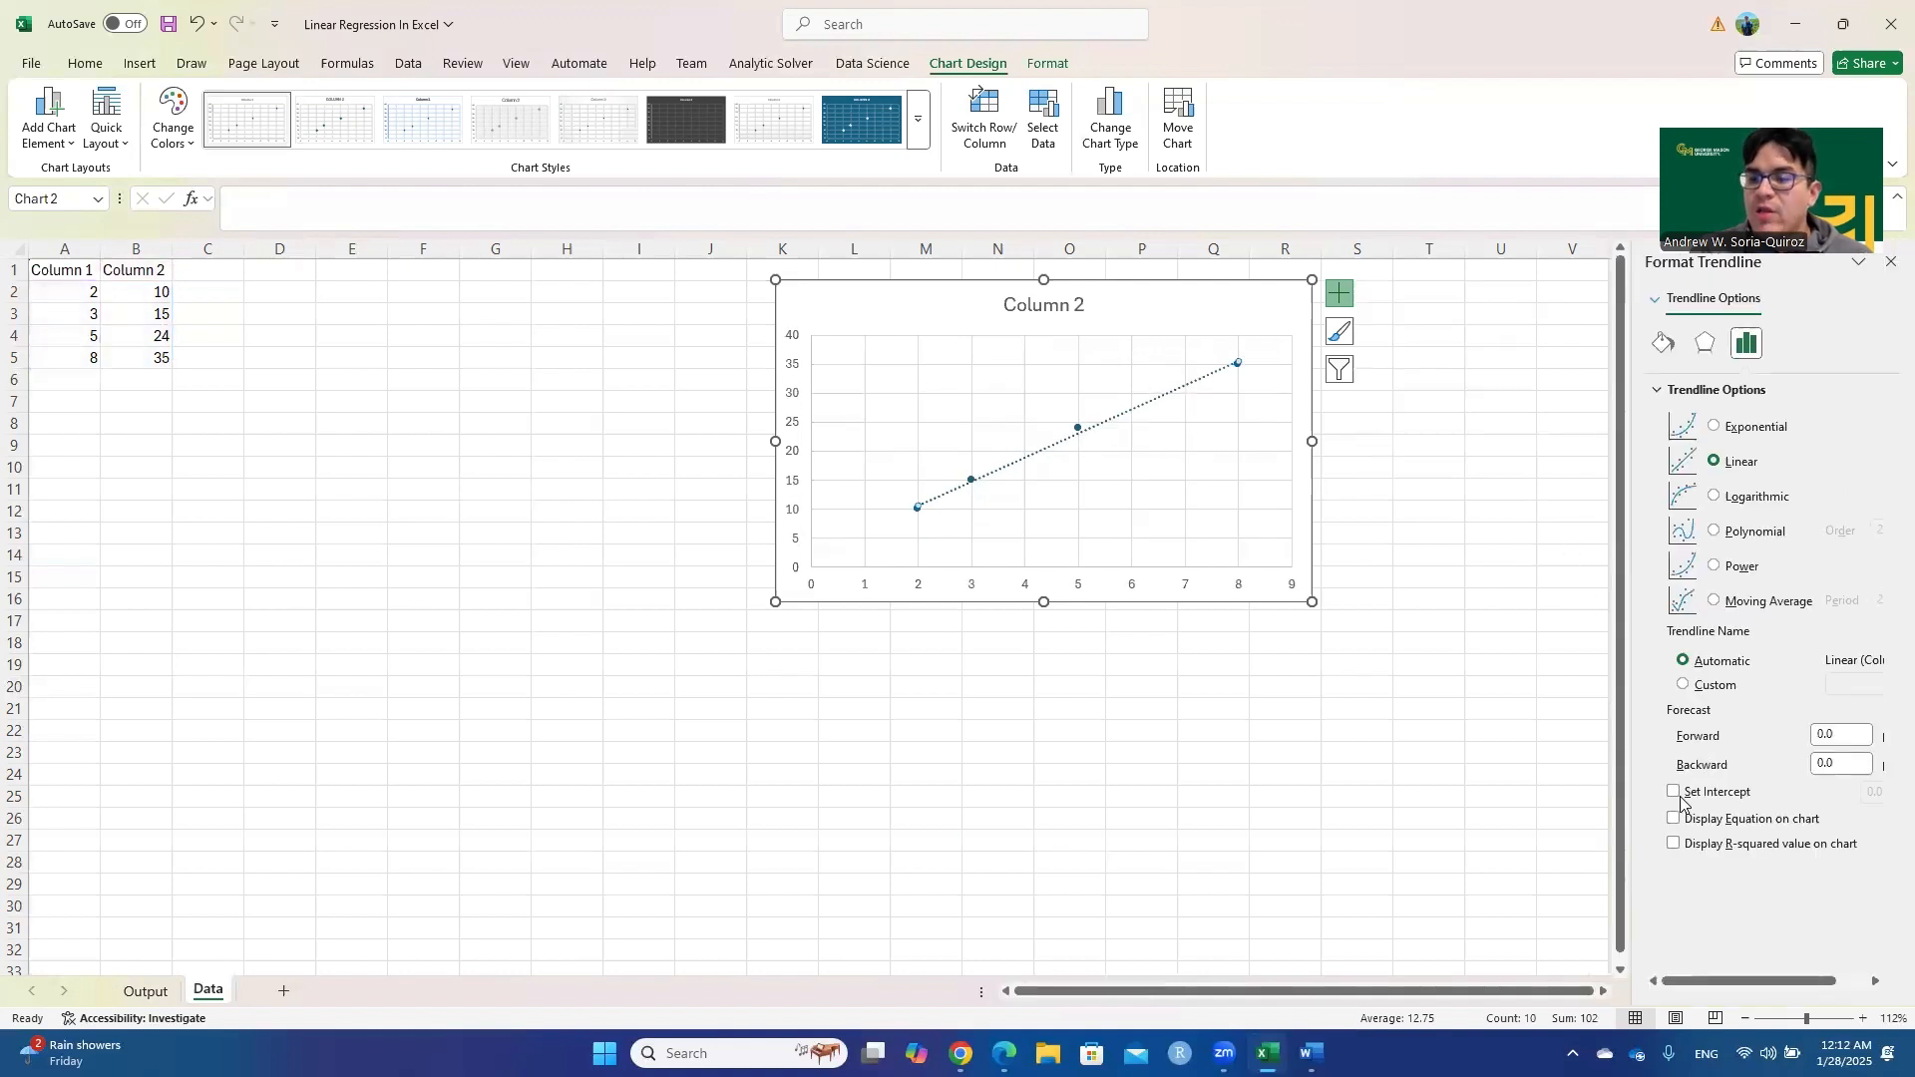
pyautogui.click(1673, 792)
pyautogui.click(1677, 795)
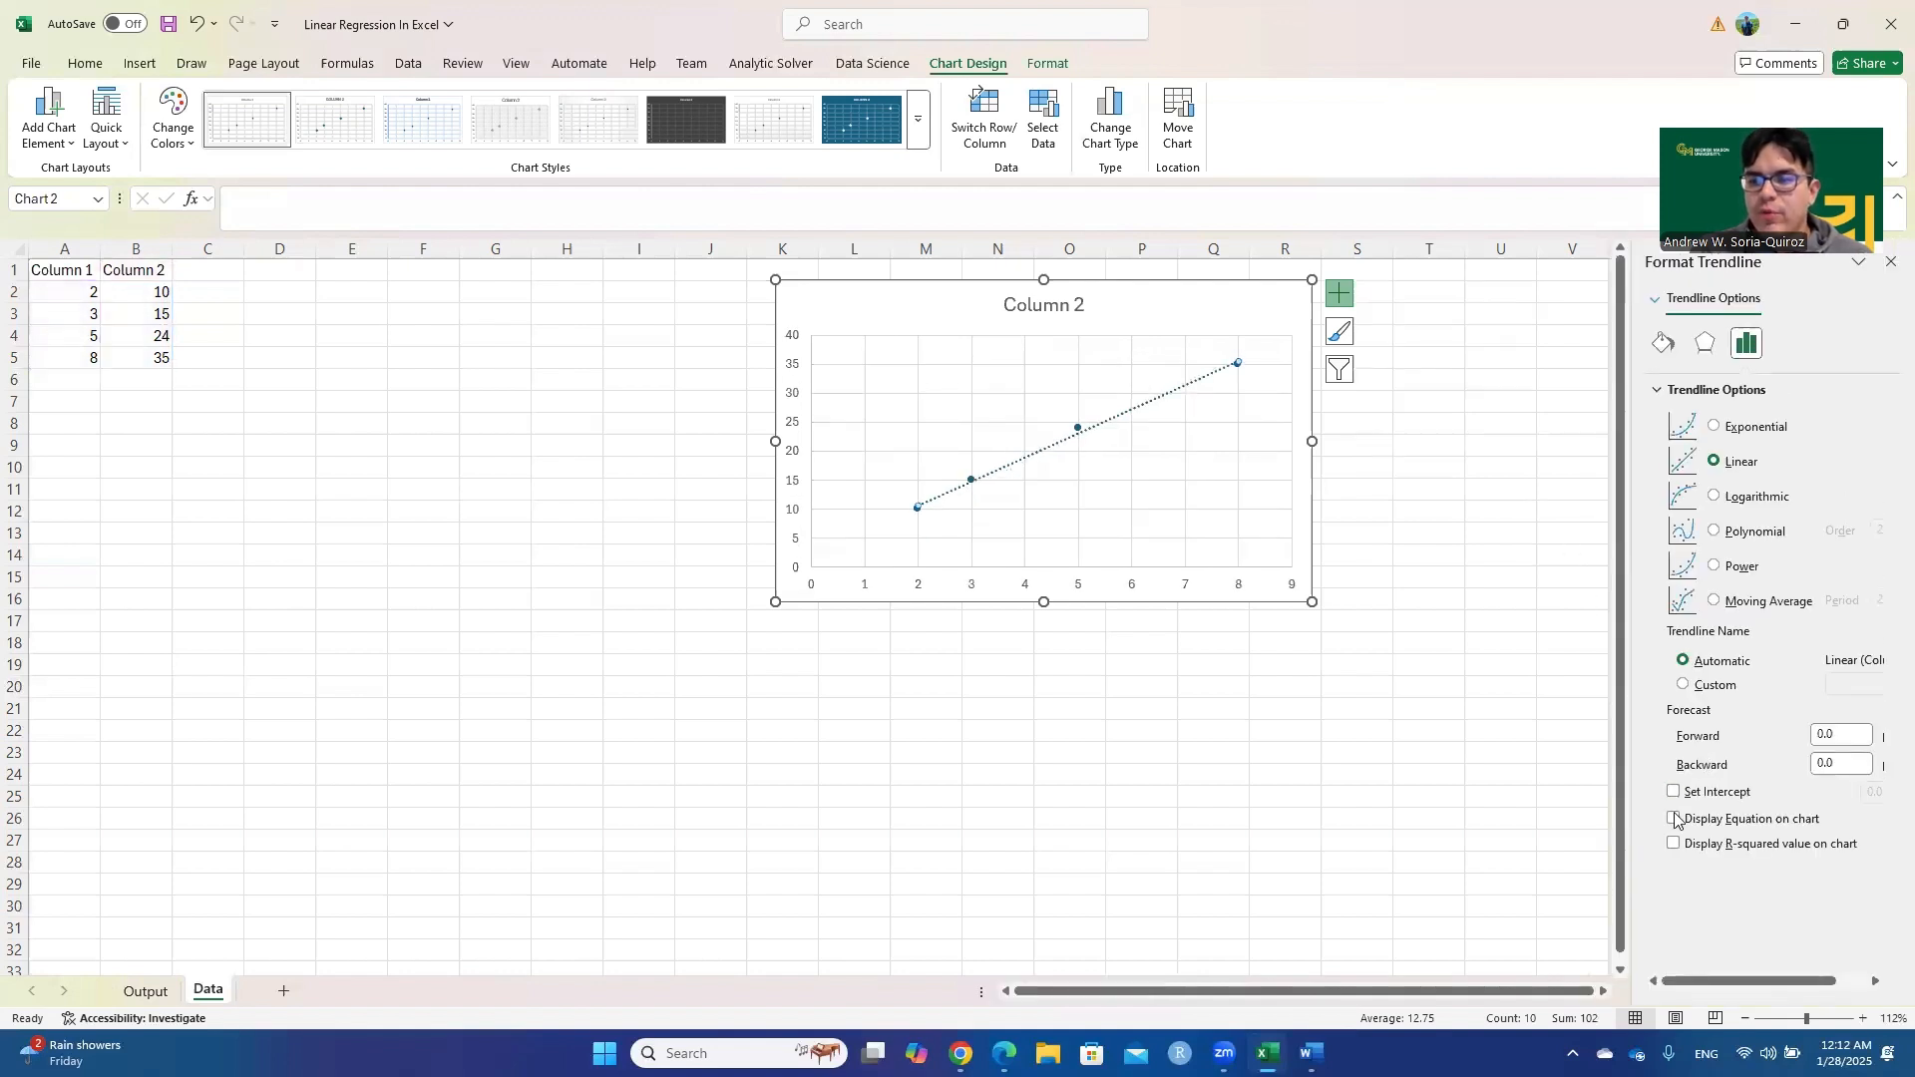
pyautogui.click(1674, 820)
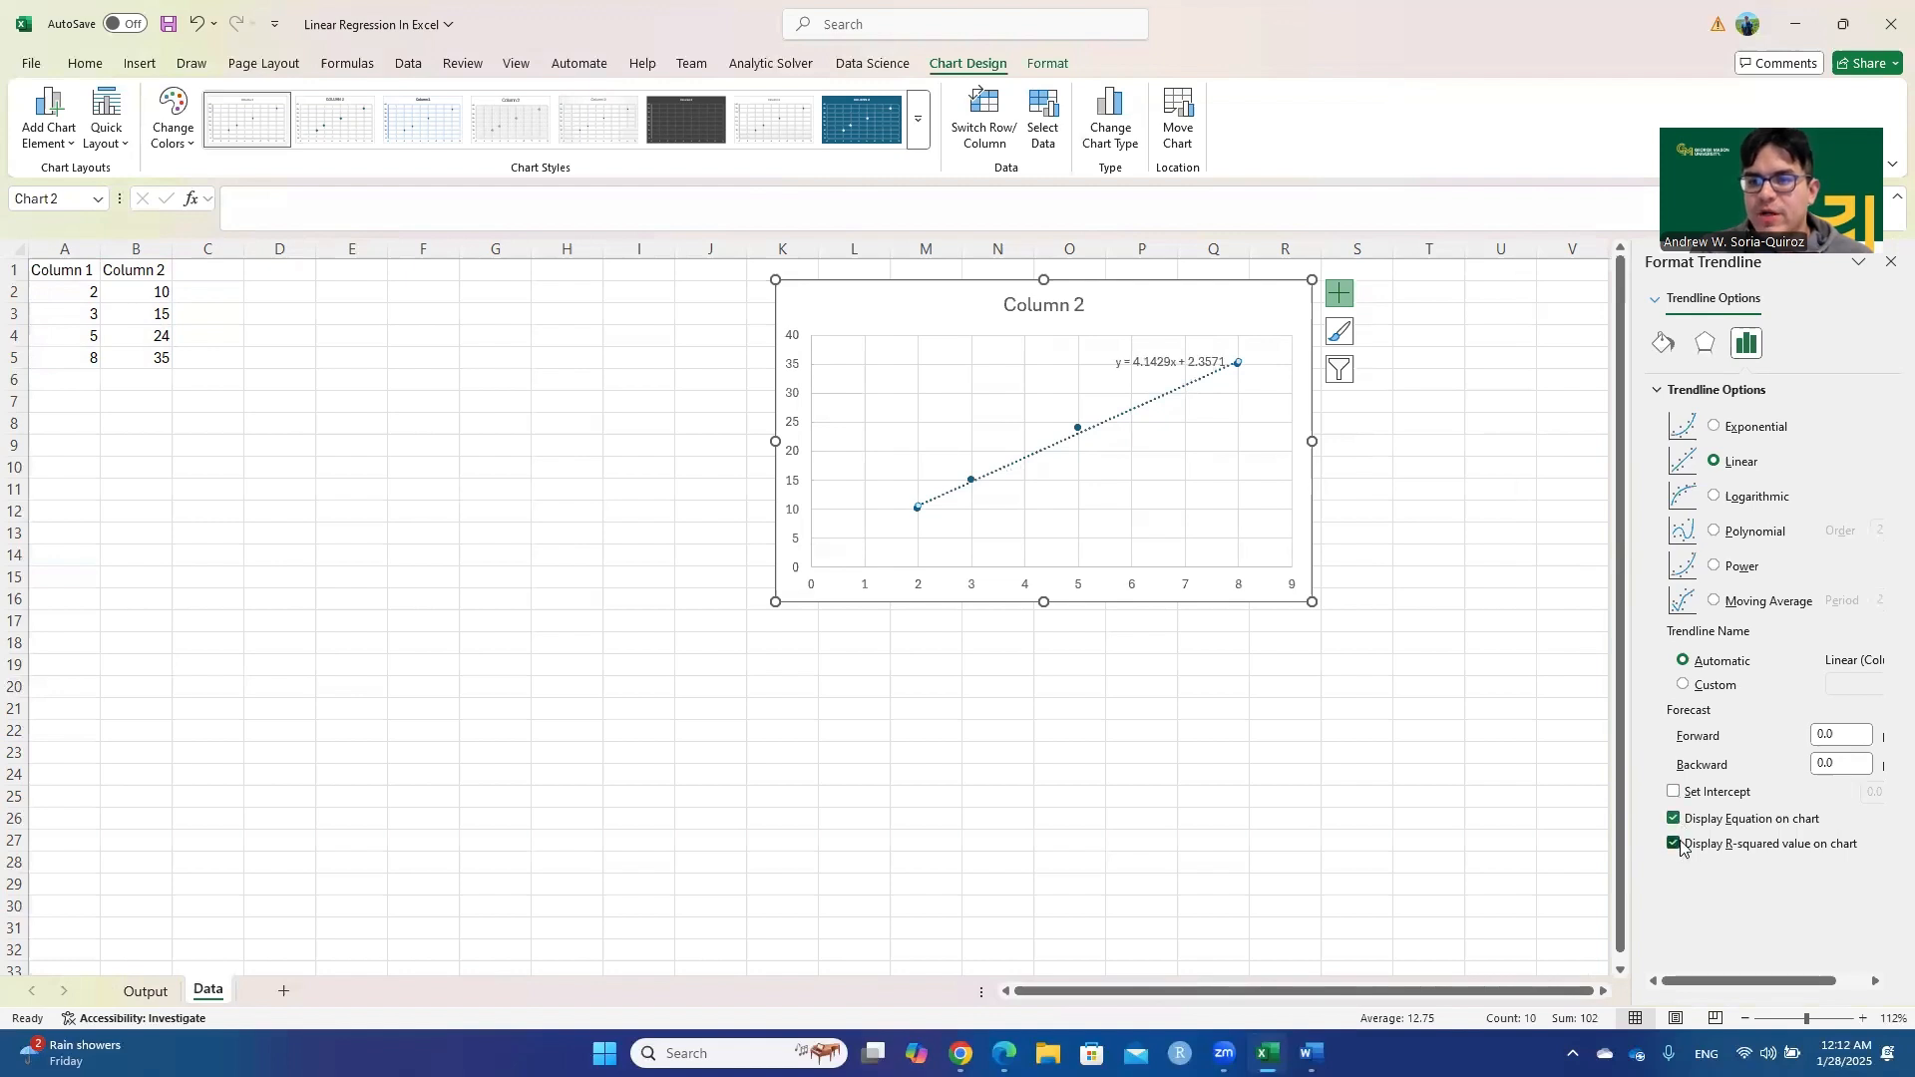
pyautogui.click(1675, 843)
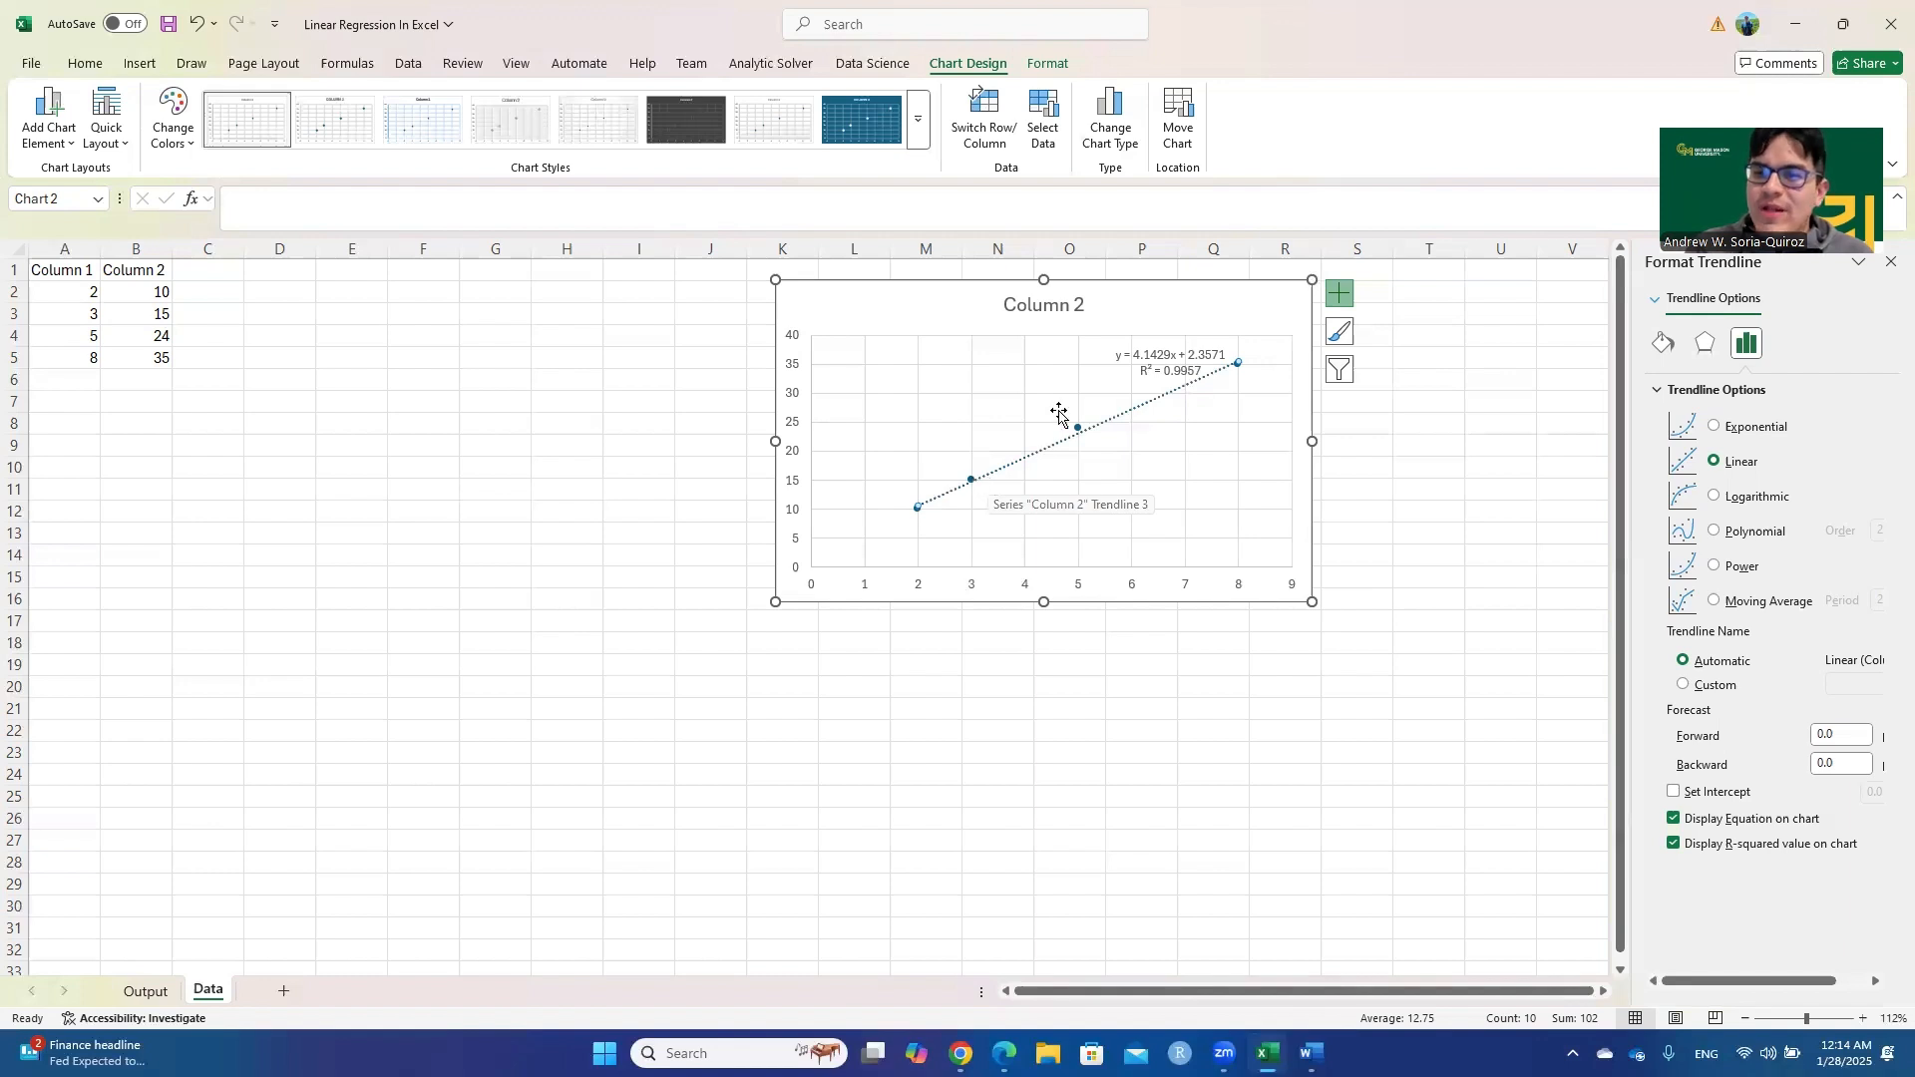
# Compare the chart's trendline equation and R-squared value with the coefficients and R Square on the Output sheet
pyautogui.moveTo(1081, 430)
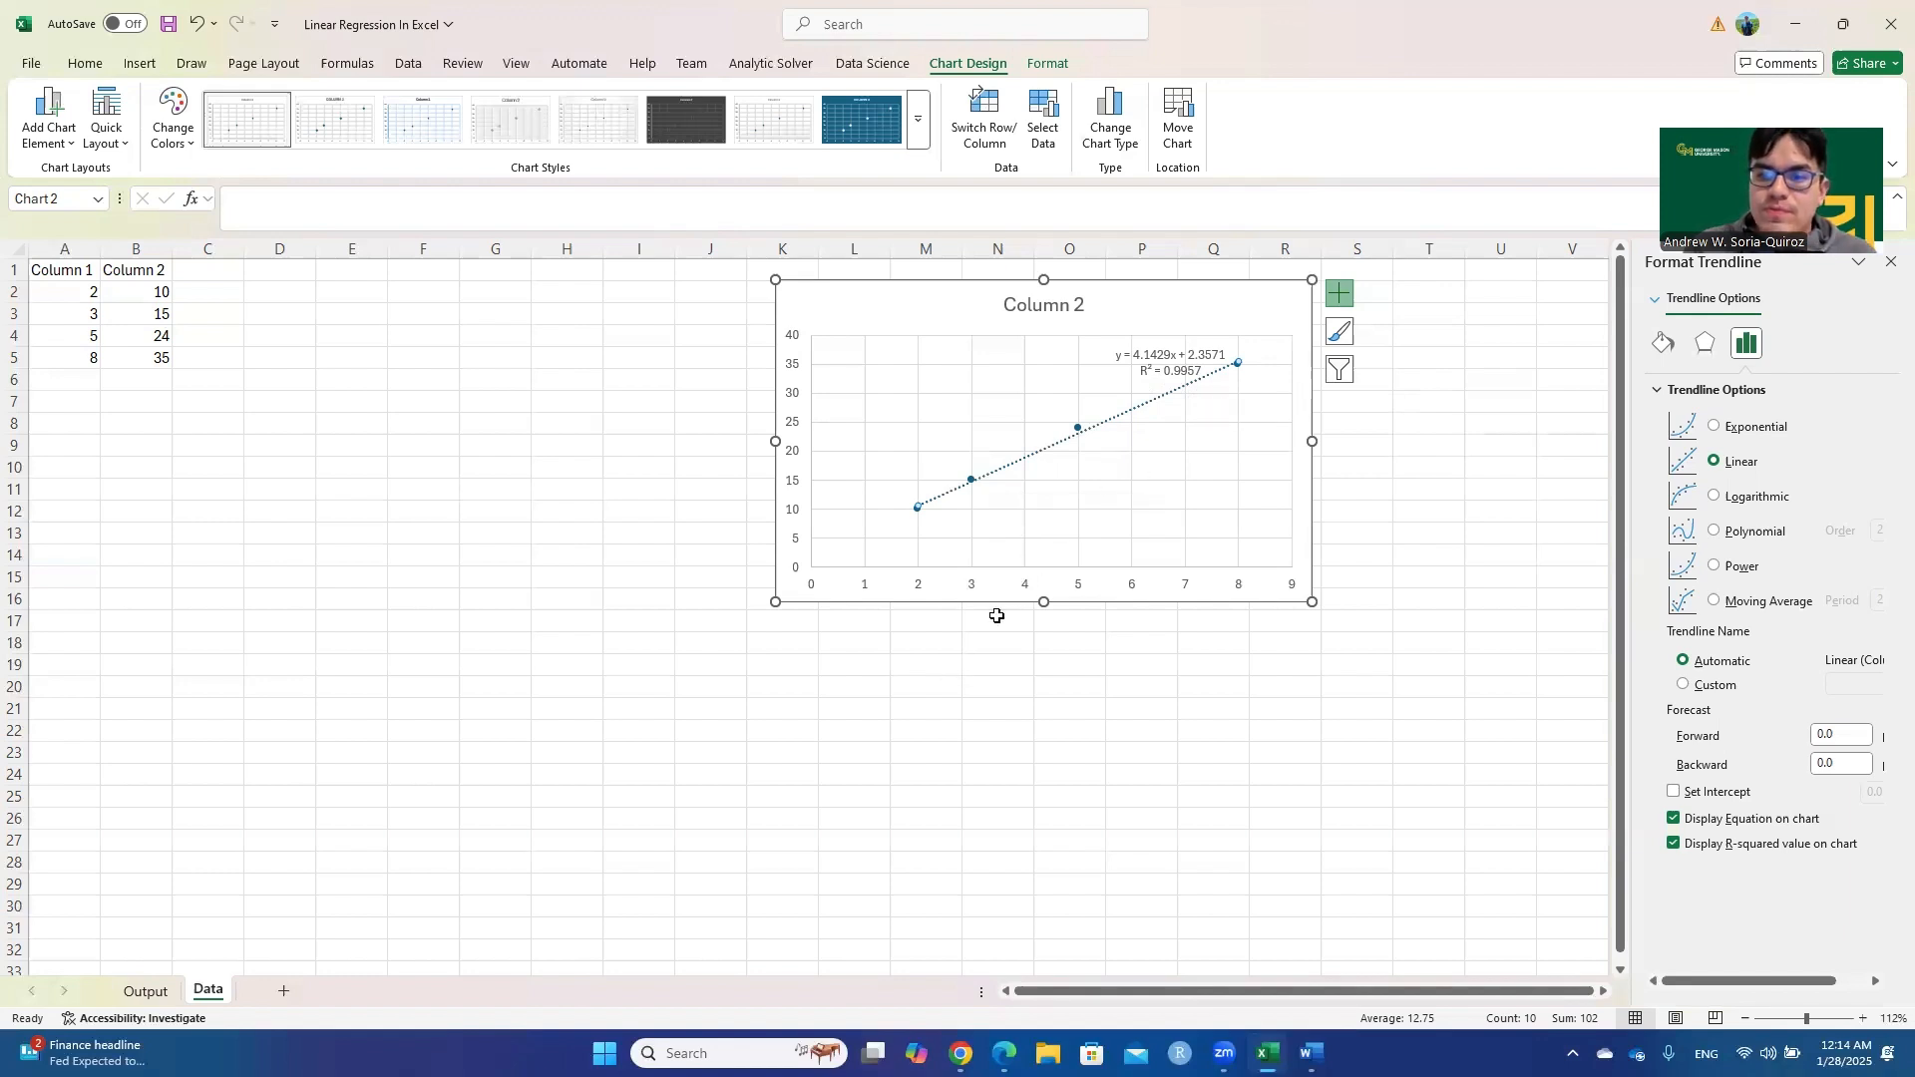
pyautogui.click(151, 990)
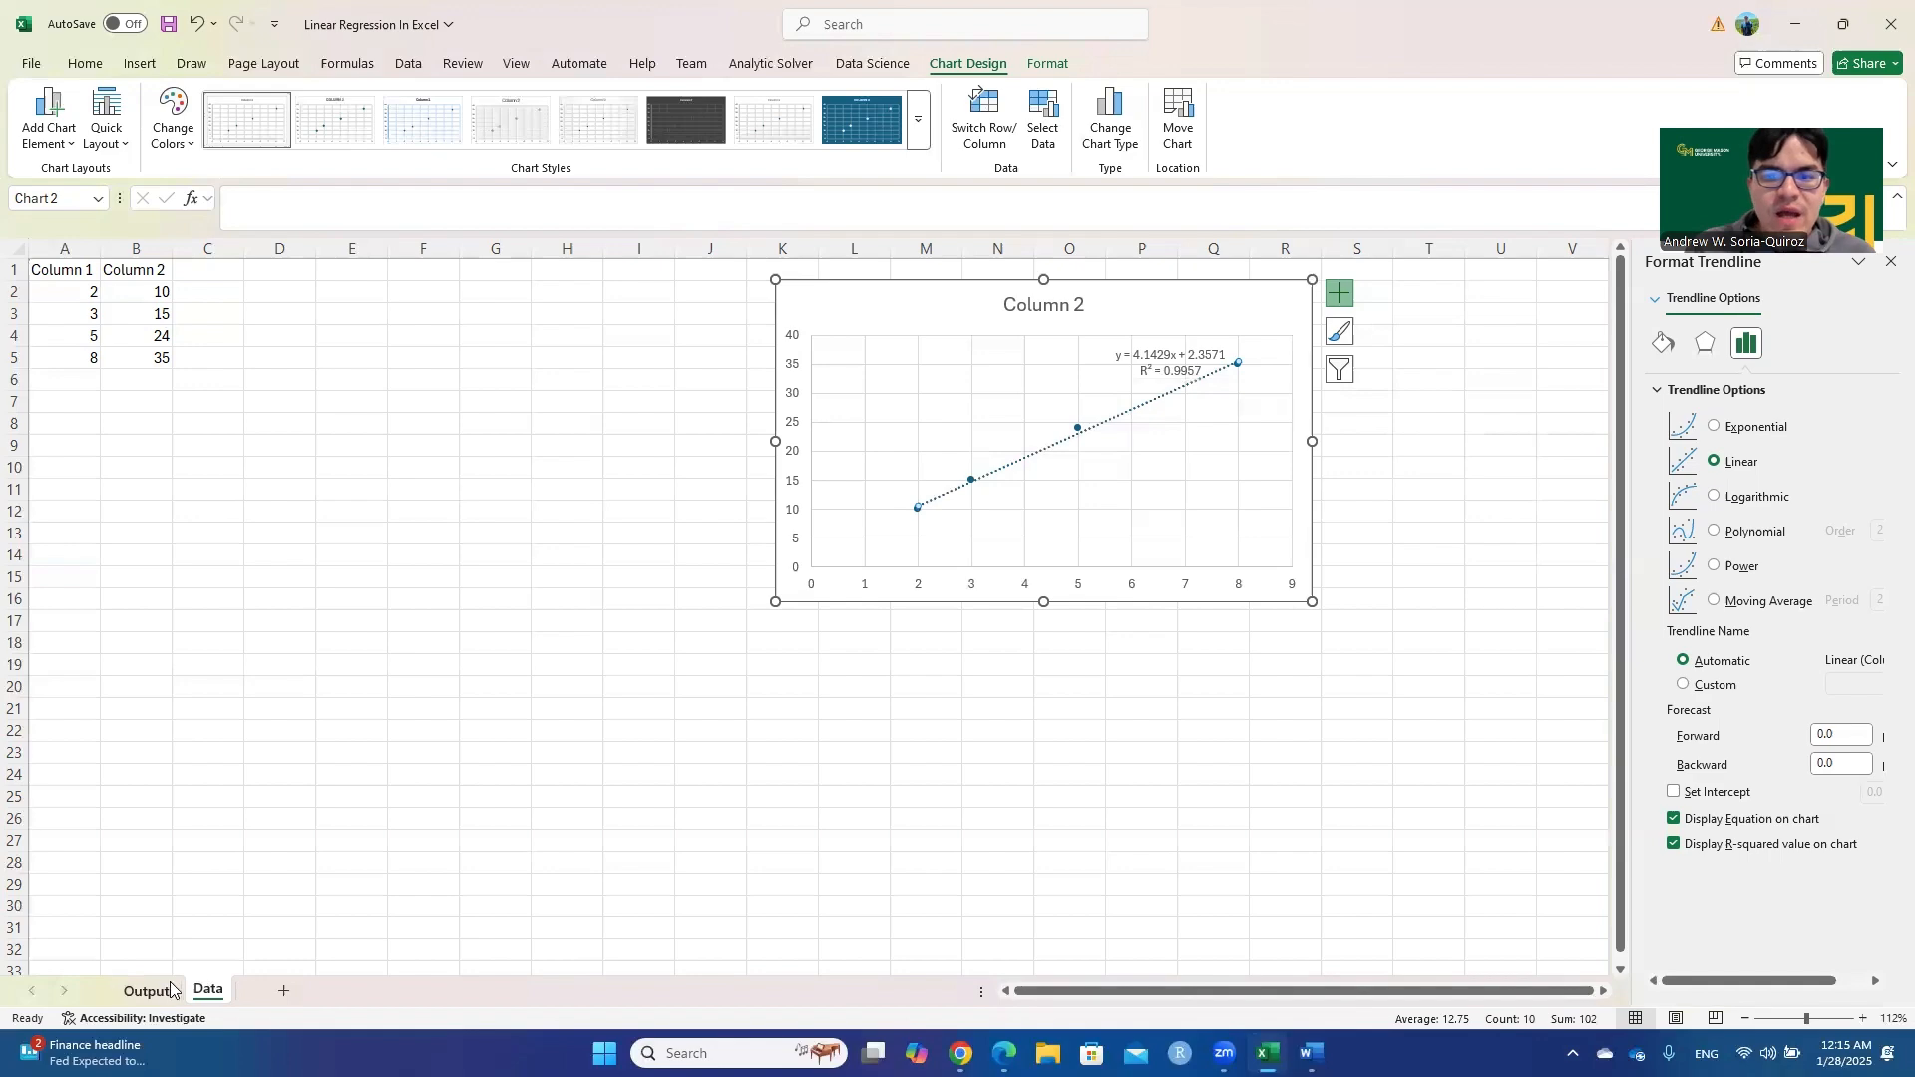
pyautogui.click(152, 990)
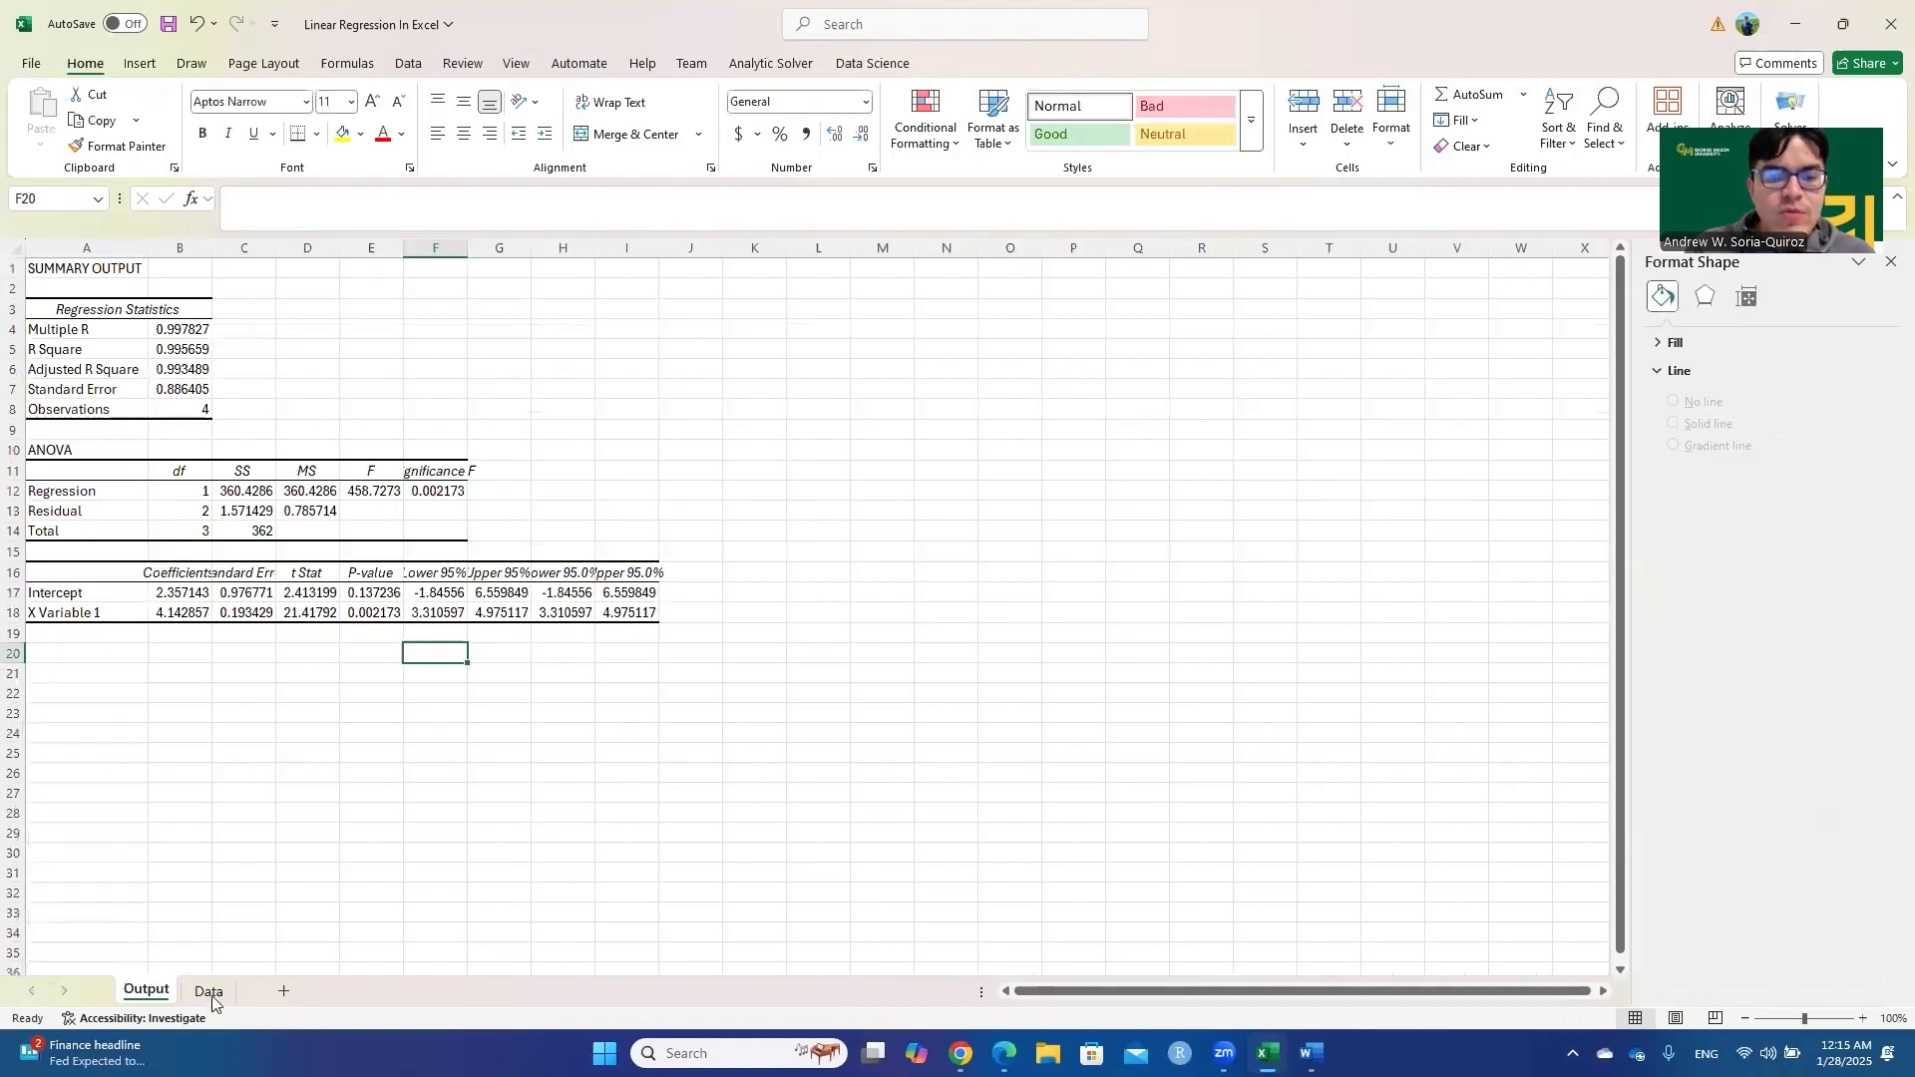
pyautogui.click(209, 998)
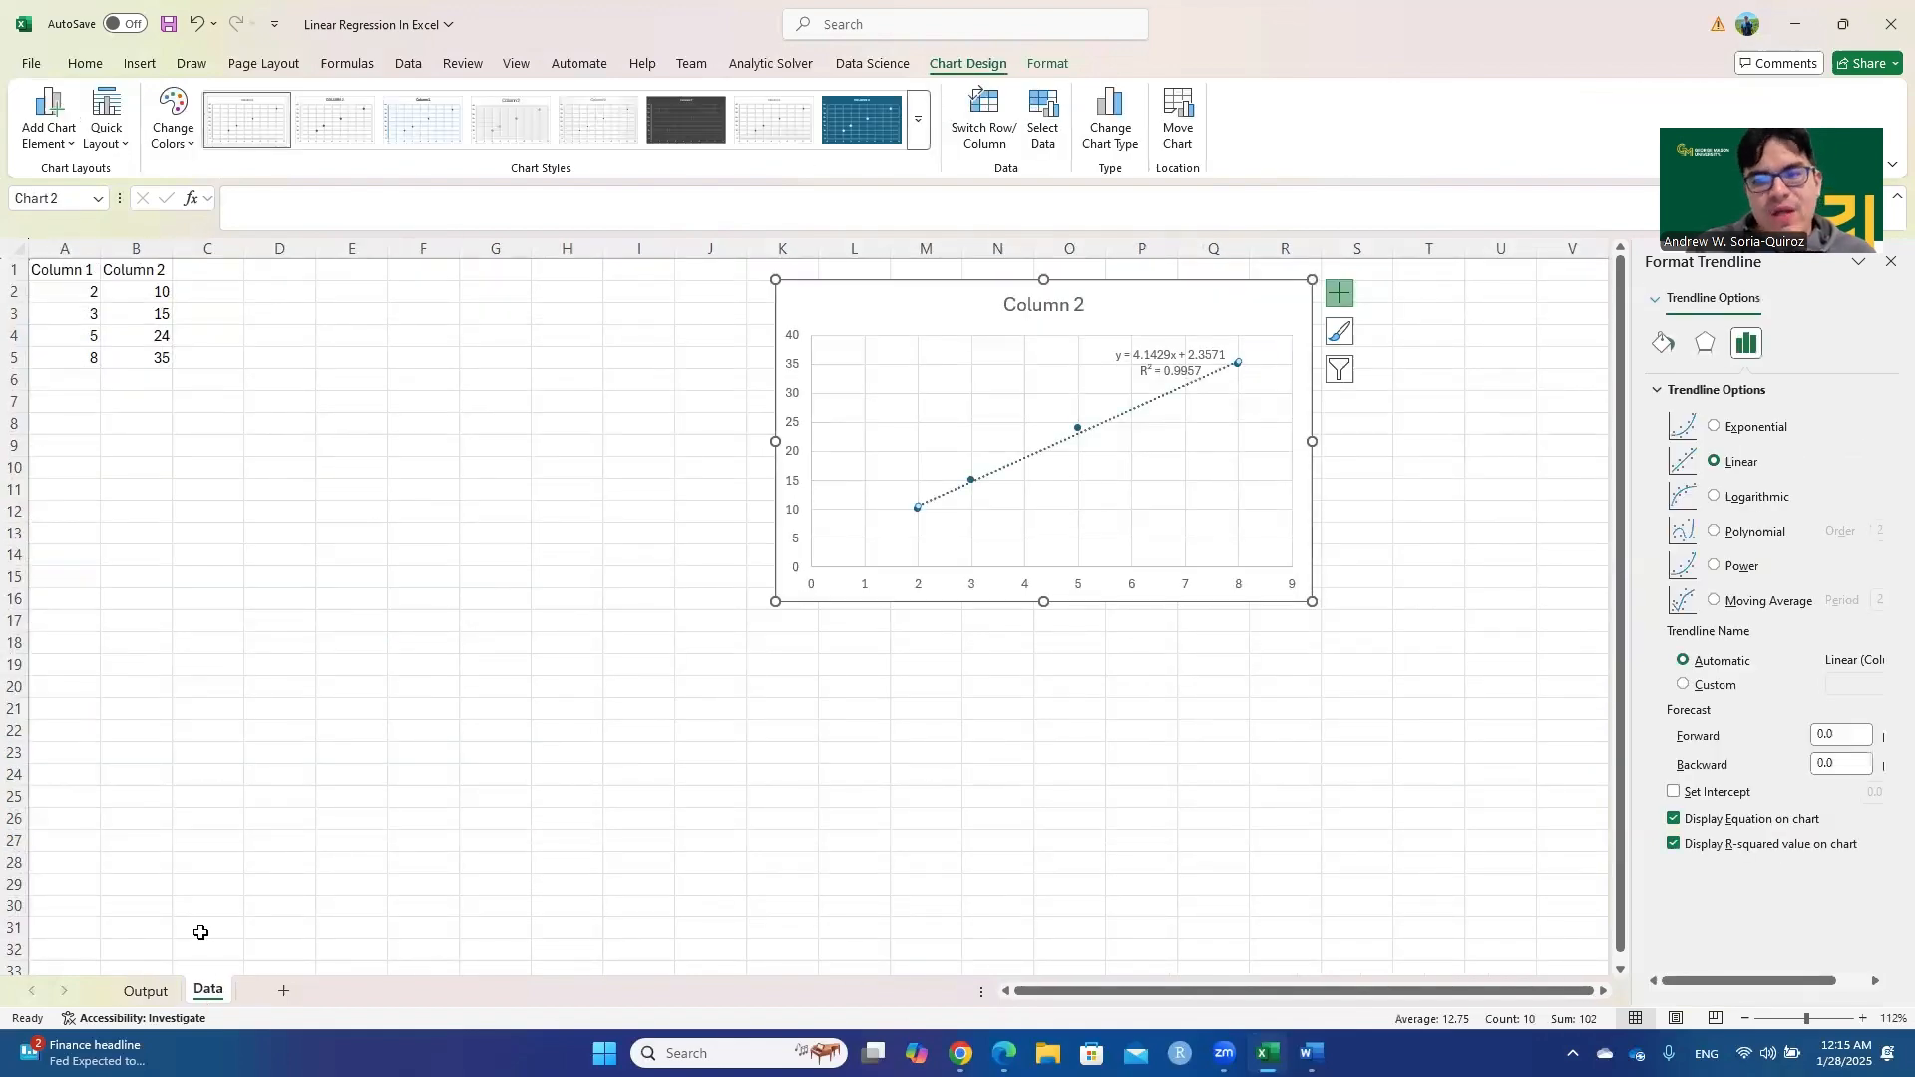
pyautogui.click(149, 992)
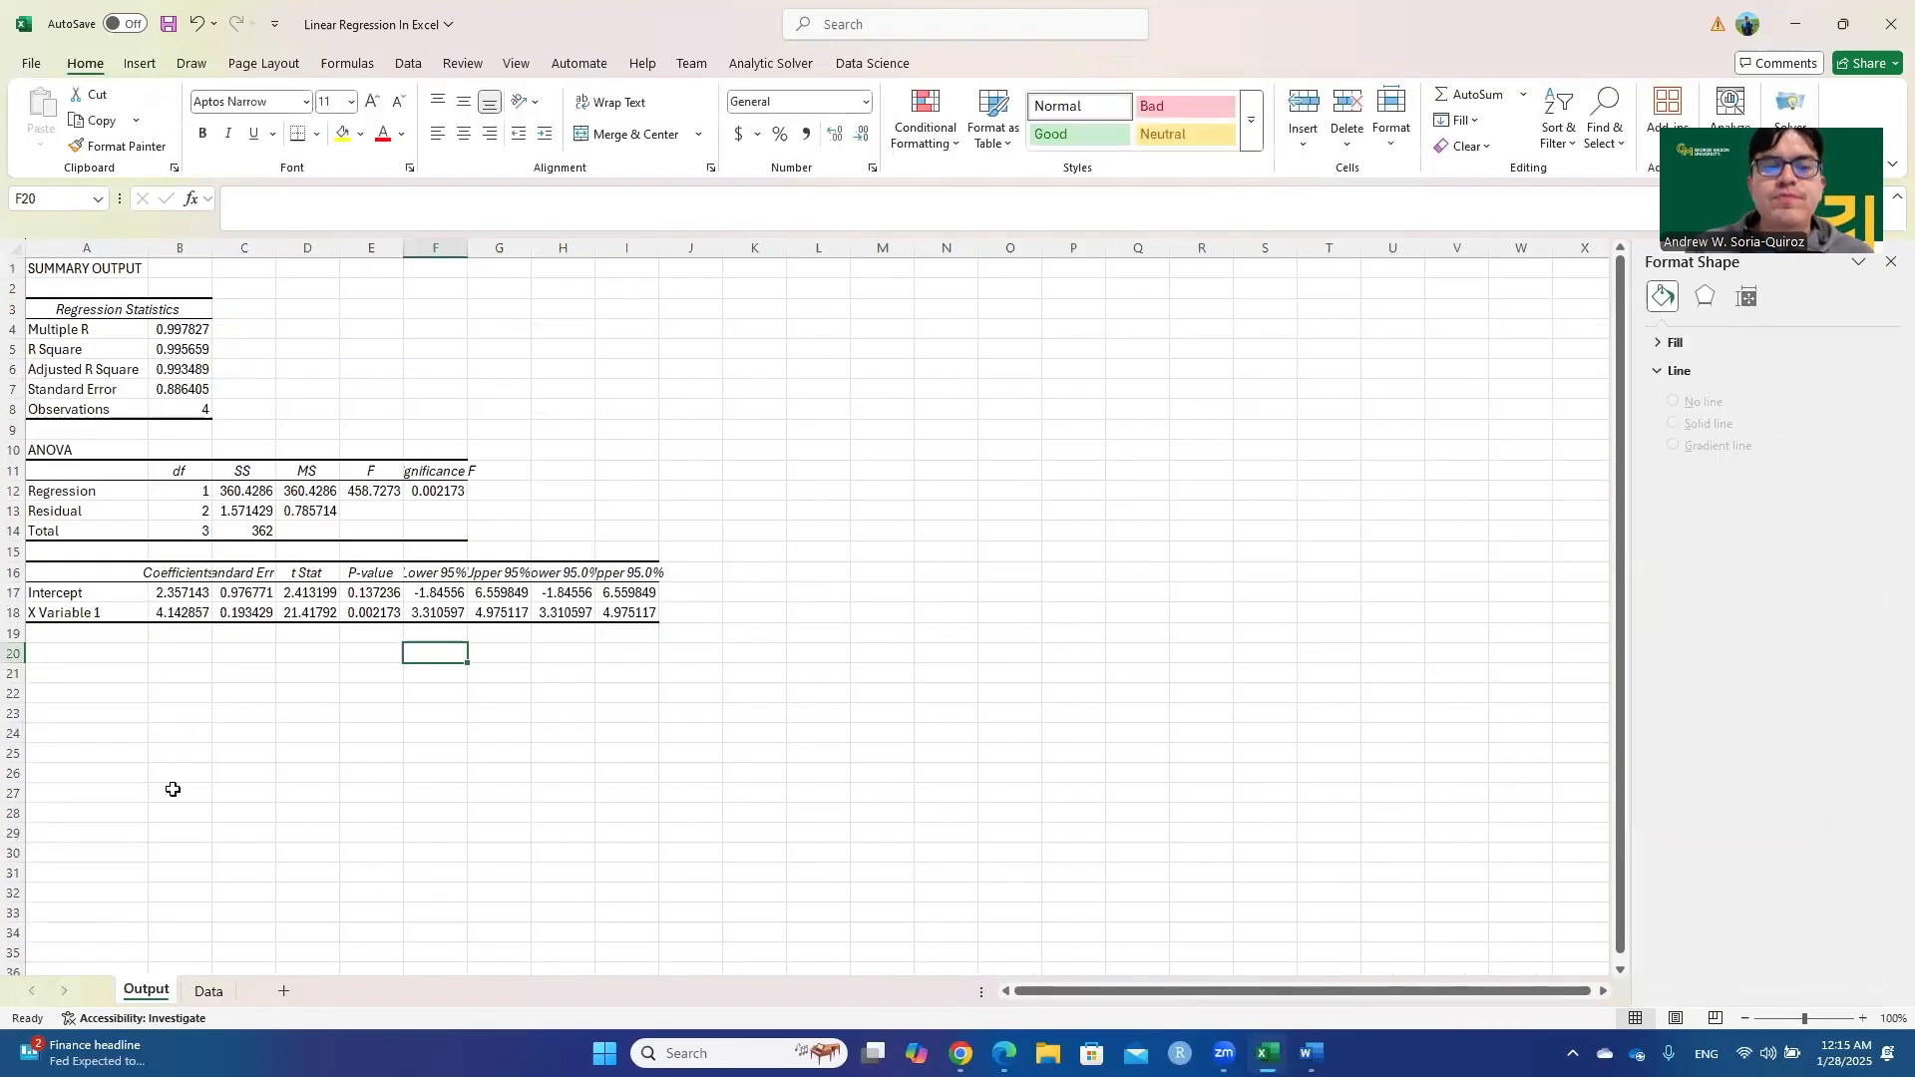
pyautogui.click(205, 990)
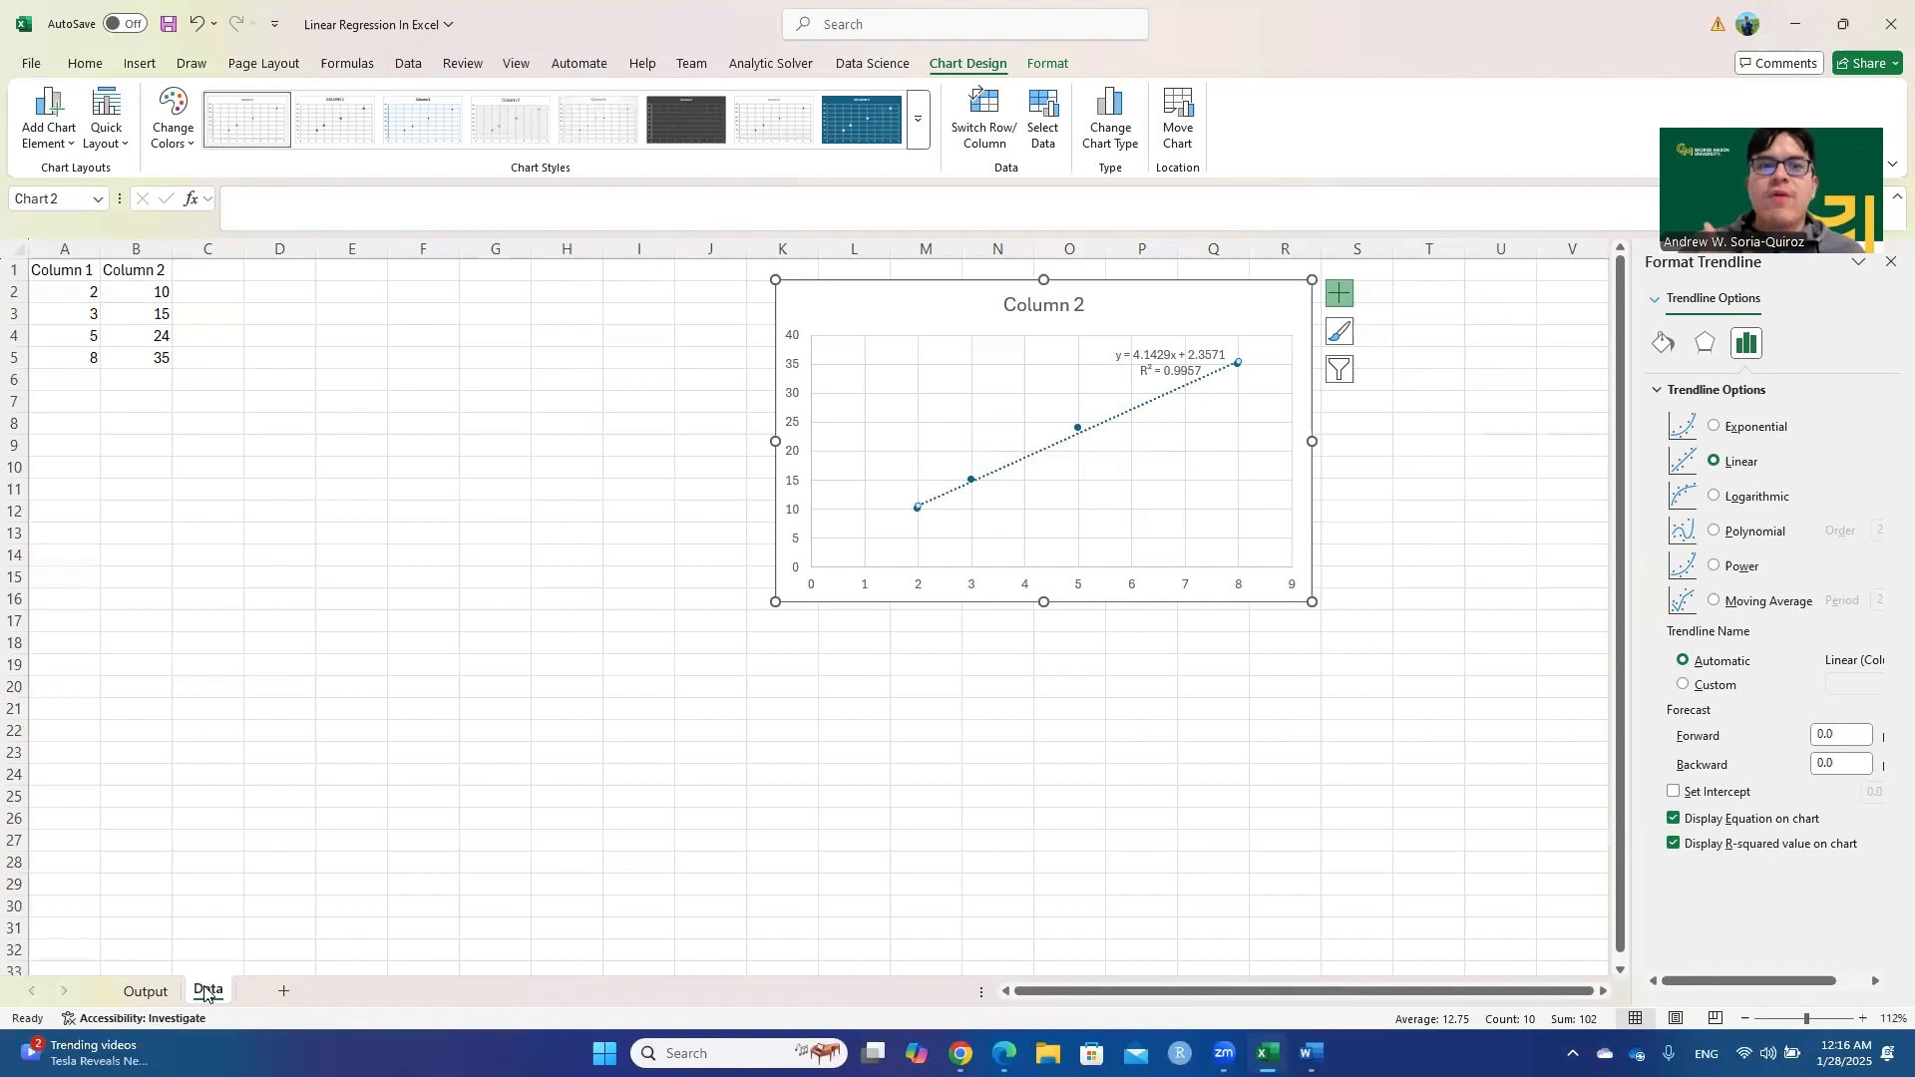
pyautogui.click(139, 988)
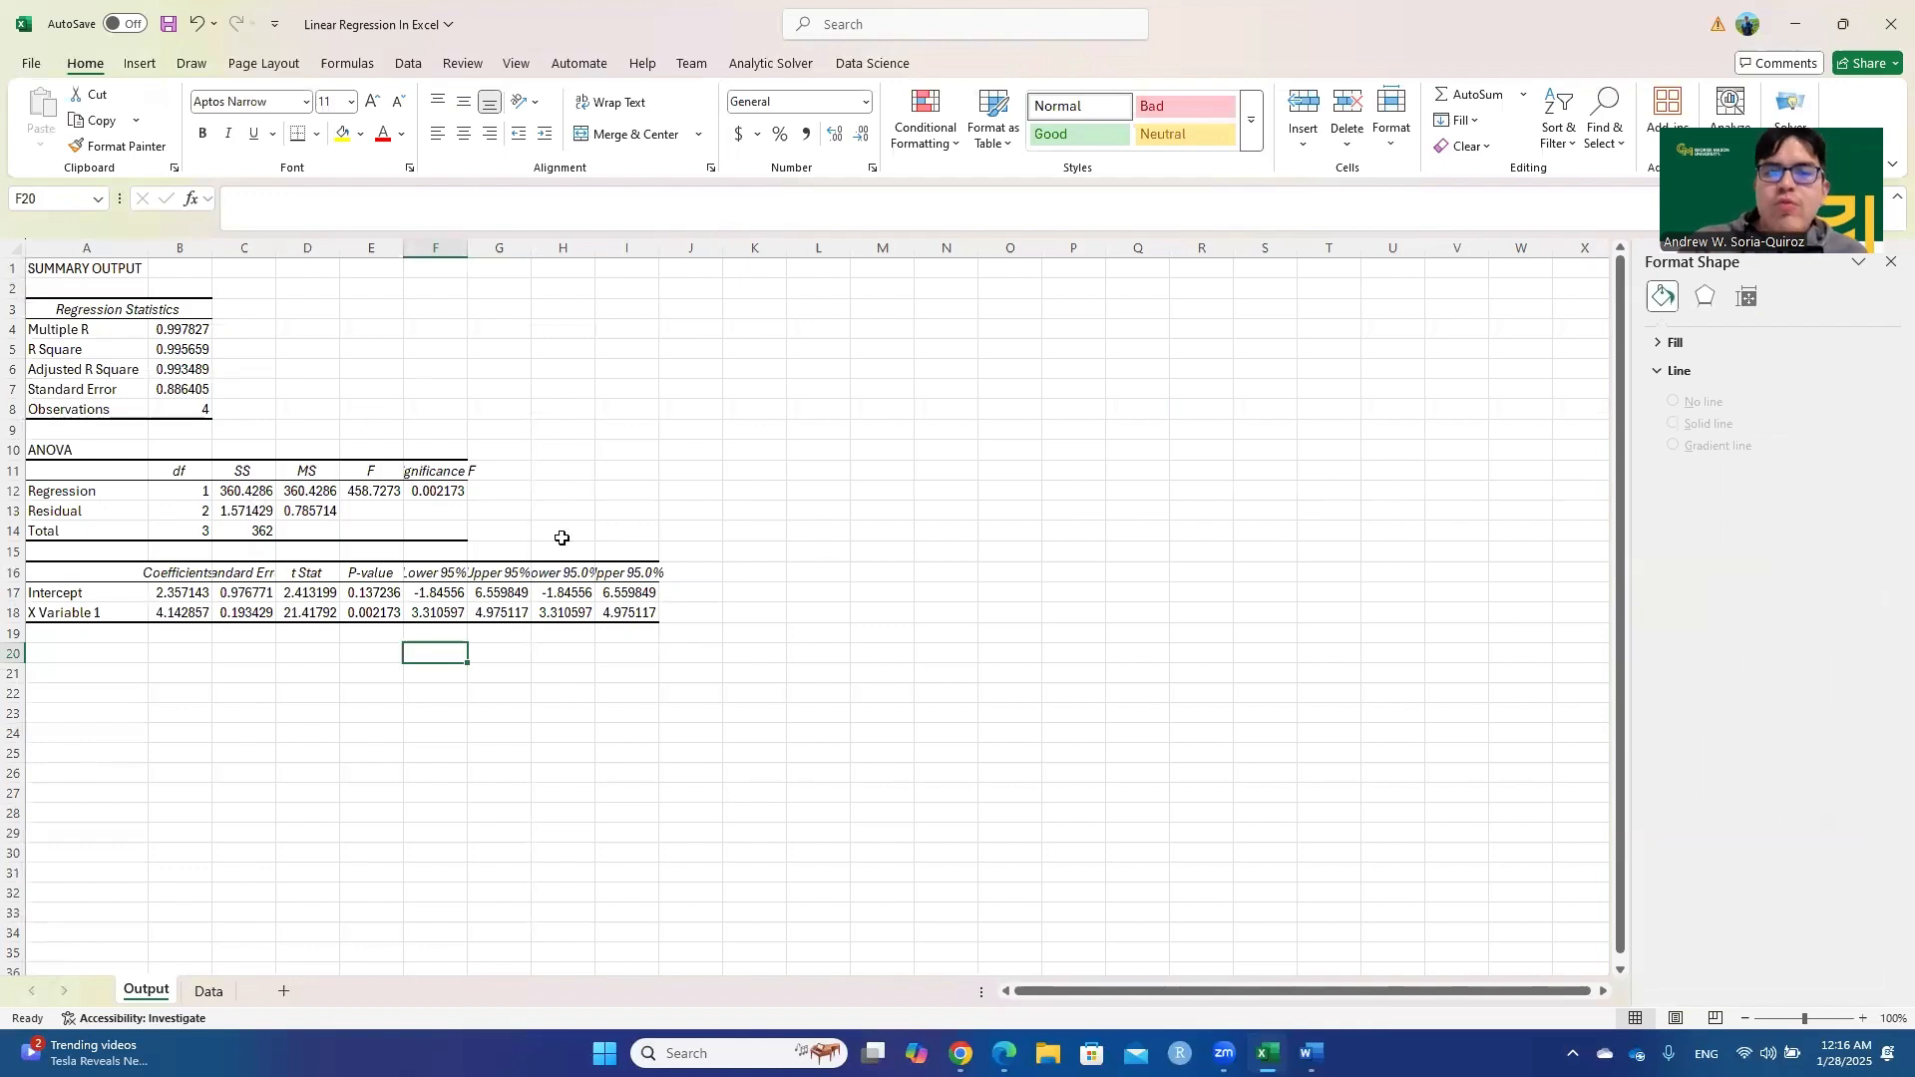
pyautogui.click(207, 991)
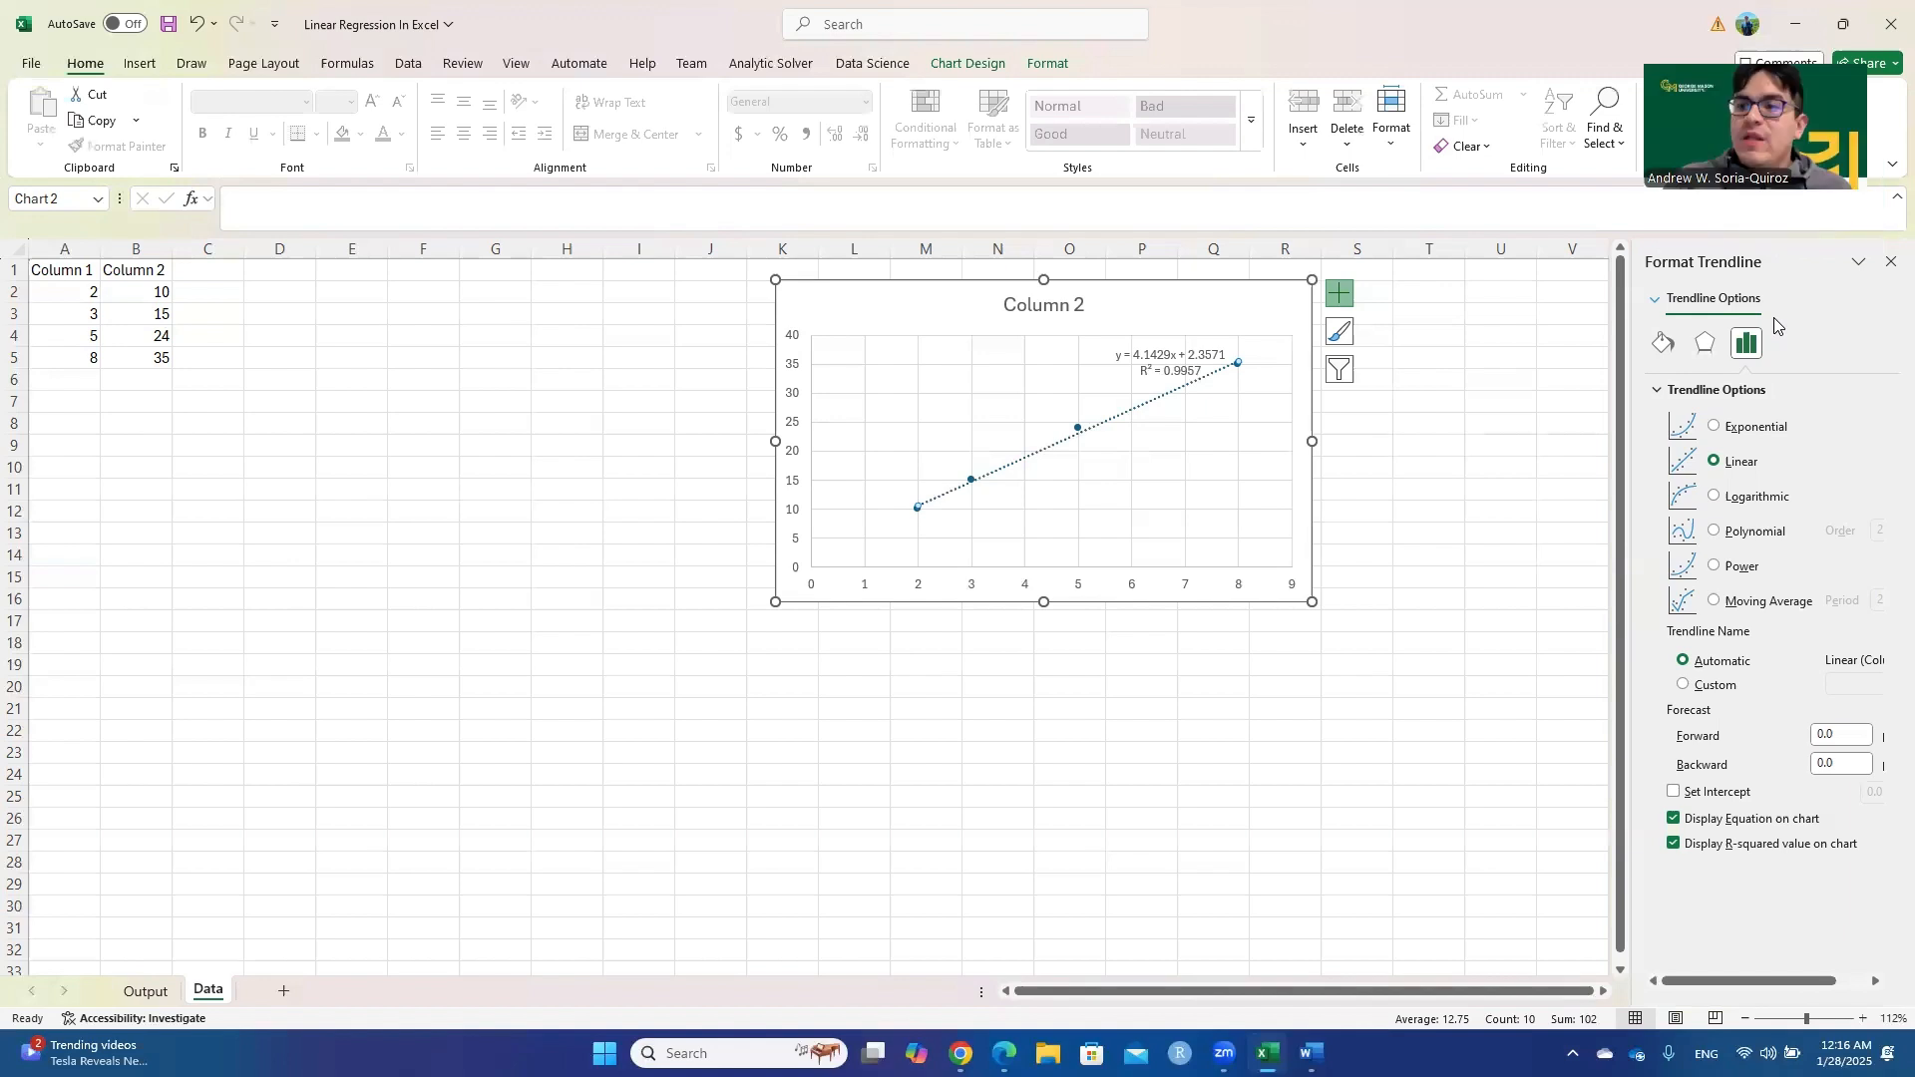
# Close the trendline formatting options and enter the header "Predictions" in cell C1 of the Data sheet
pyautogui.click(1890, 261)
pyautogui.click(257, 514)
pyautogui.click(190, 507)
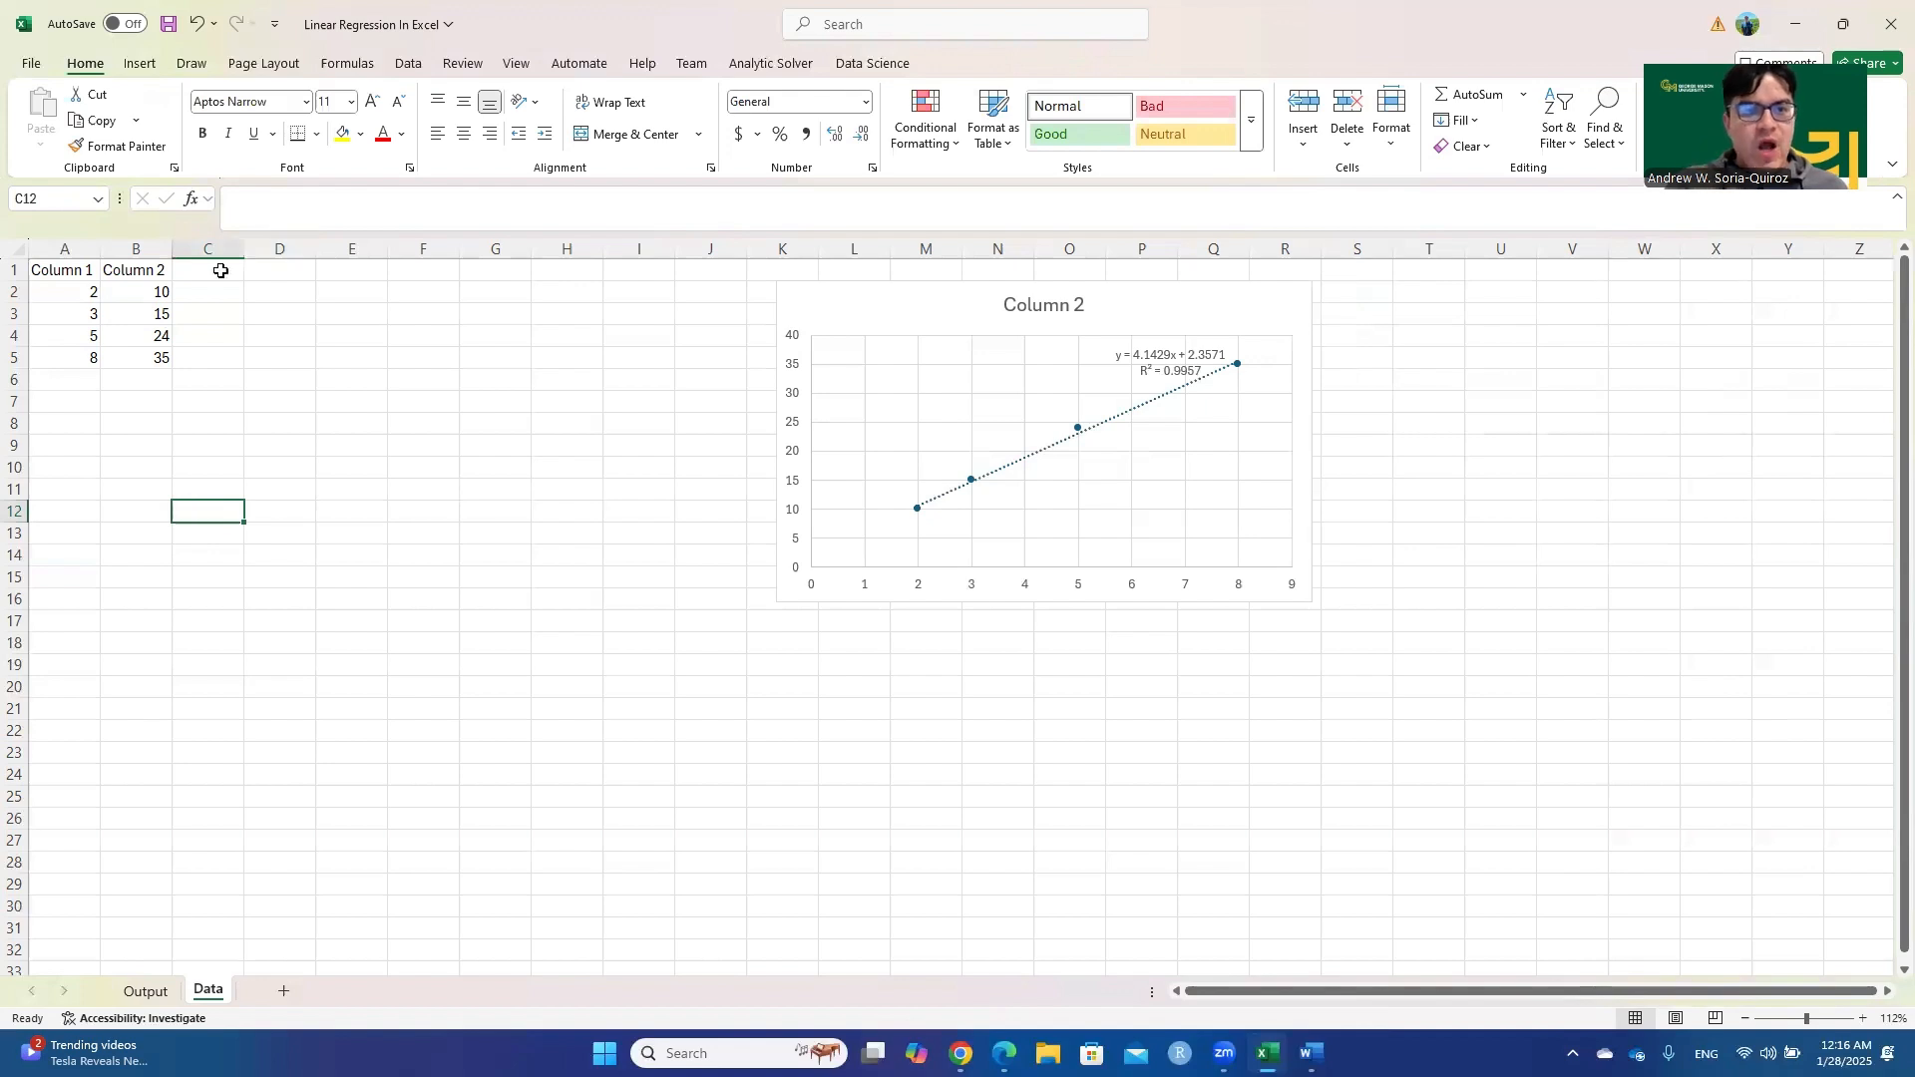
pyautogui.click(213, 280)
pyautogui.write('Predictions')
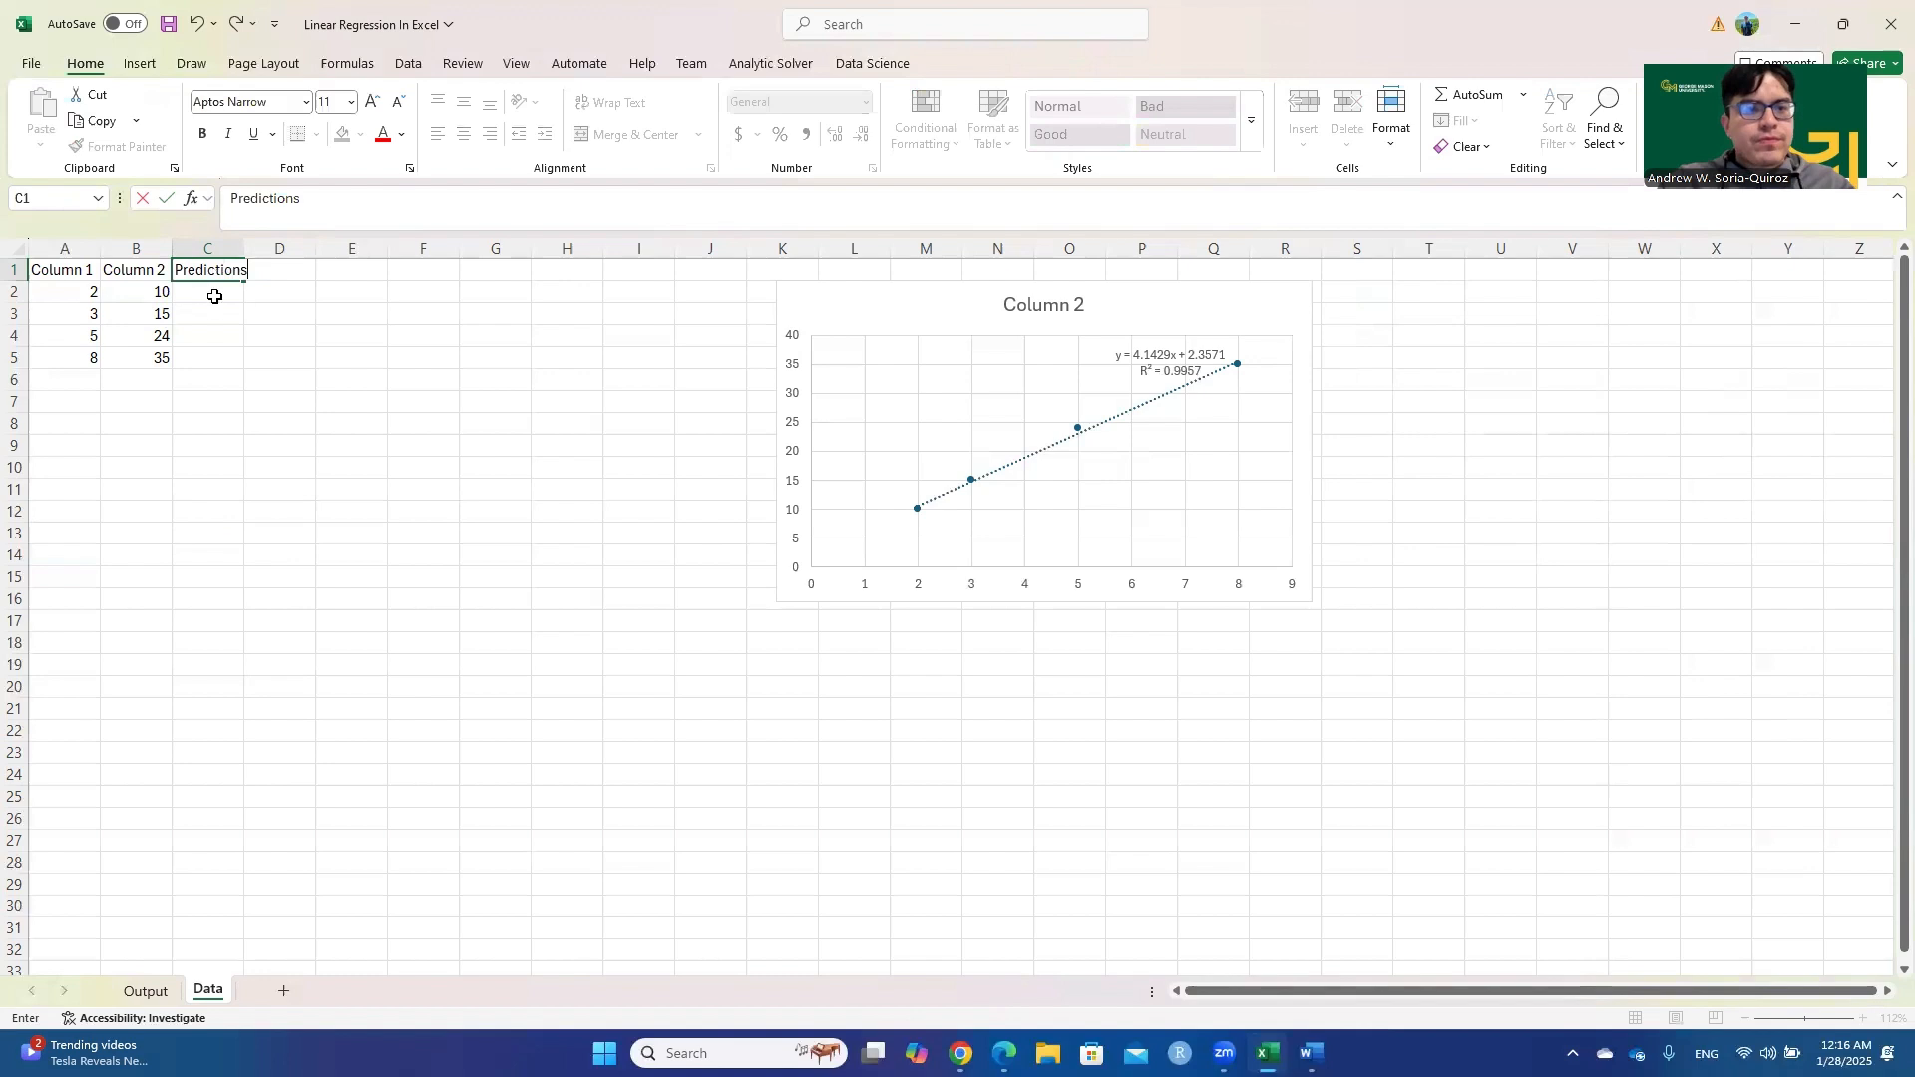
pyautogui.click(236, 460)
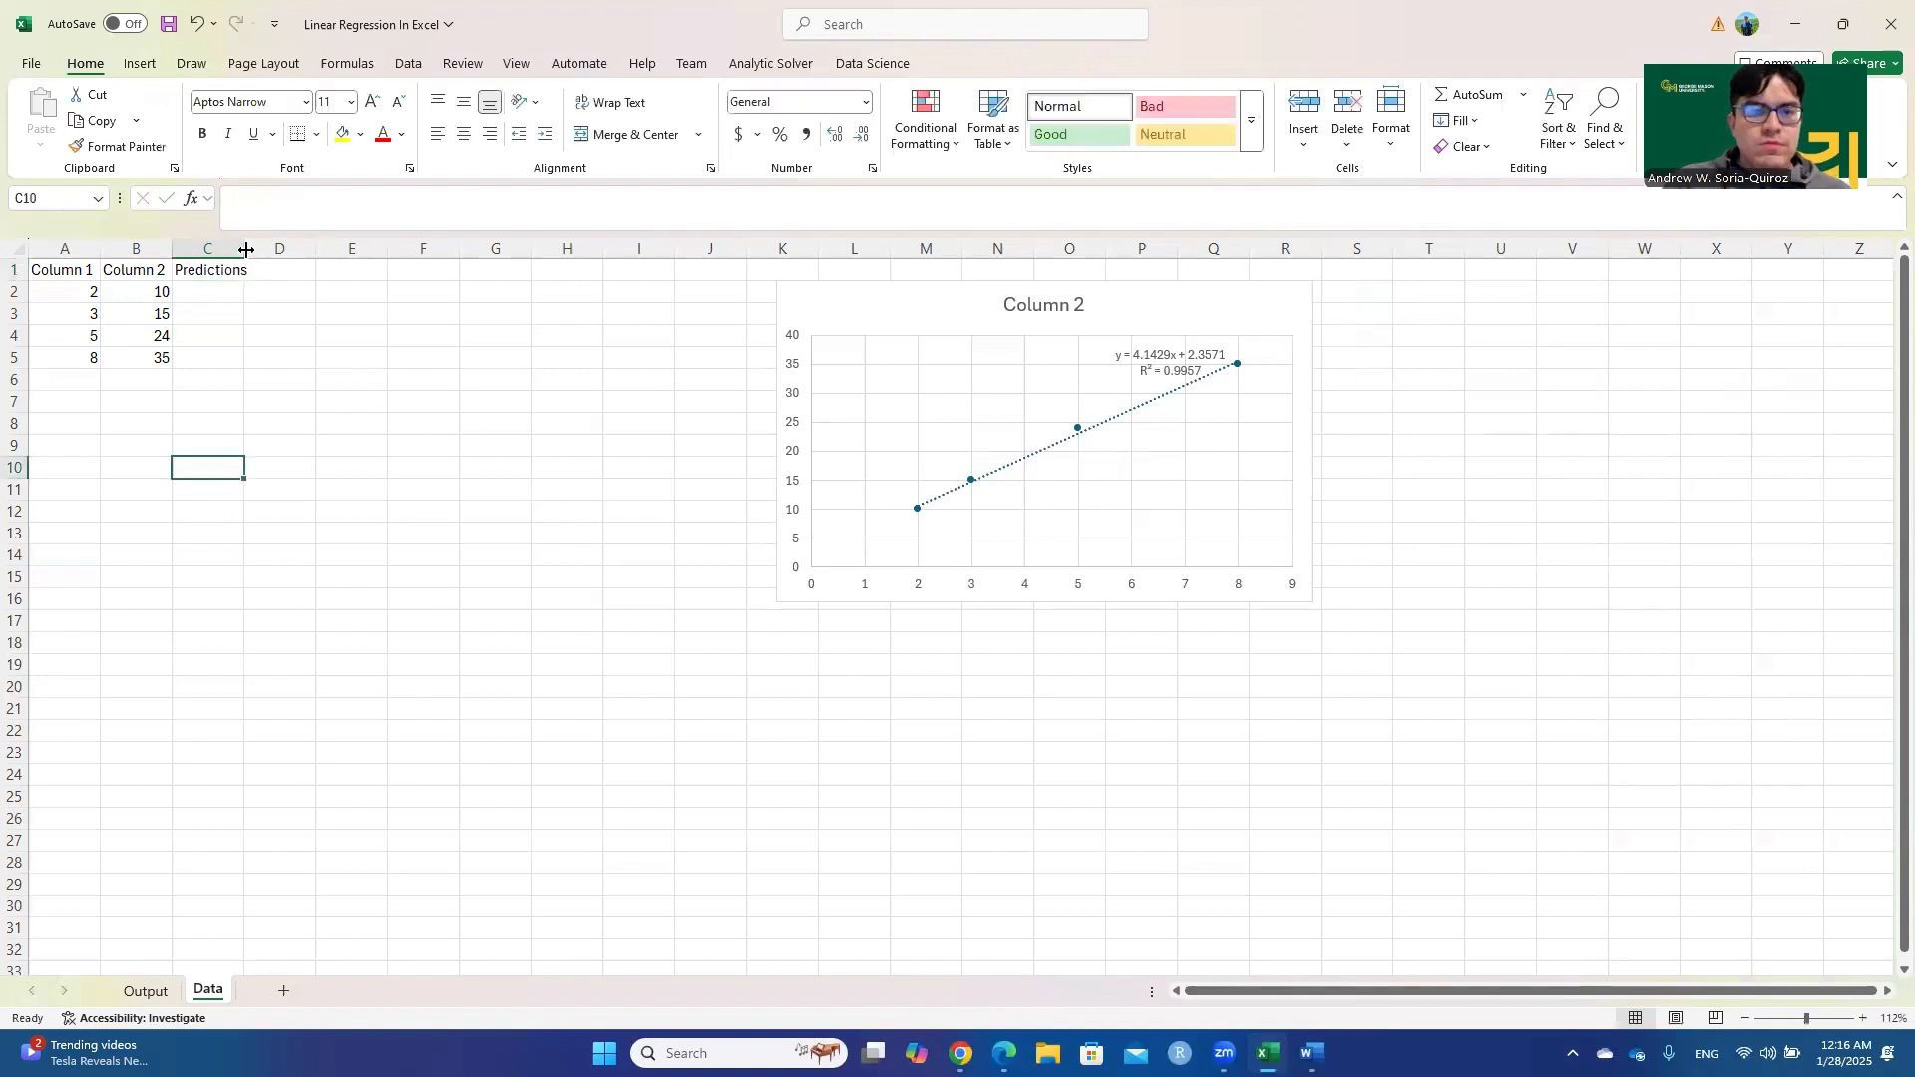
# Widen column C so that the Predictions header fits inside it
pyautogui.moveTo(246, 250); pyautogui.dragTo(269, 250)
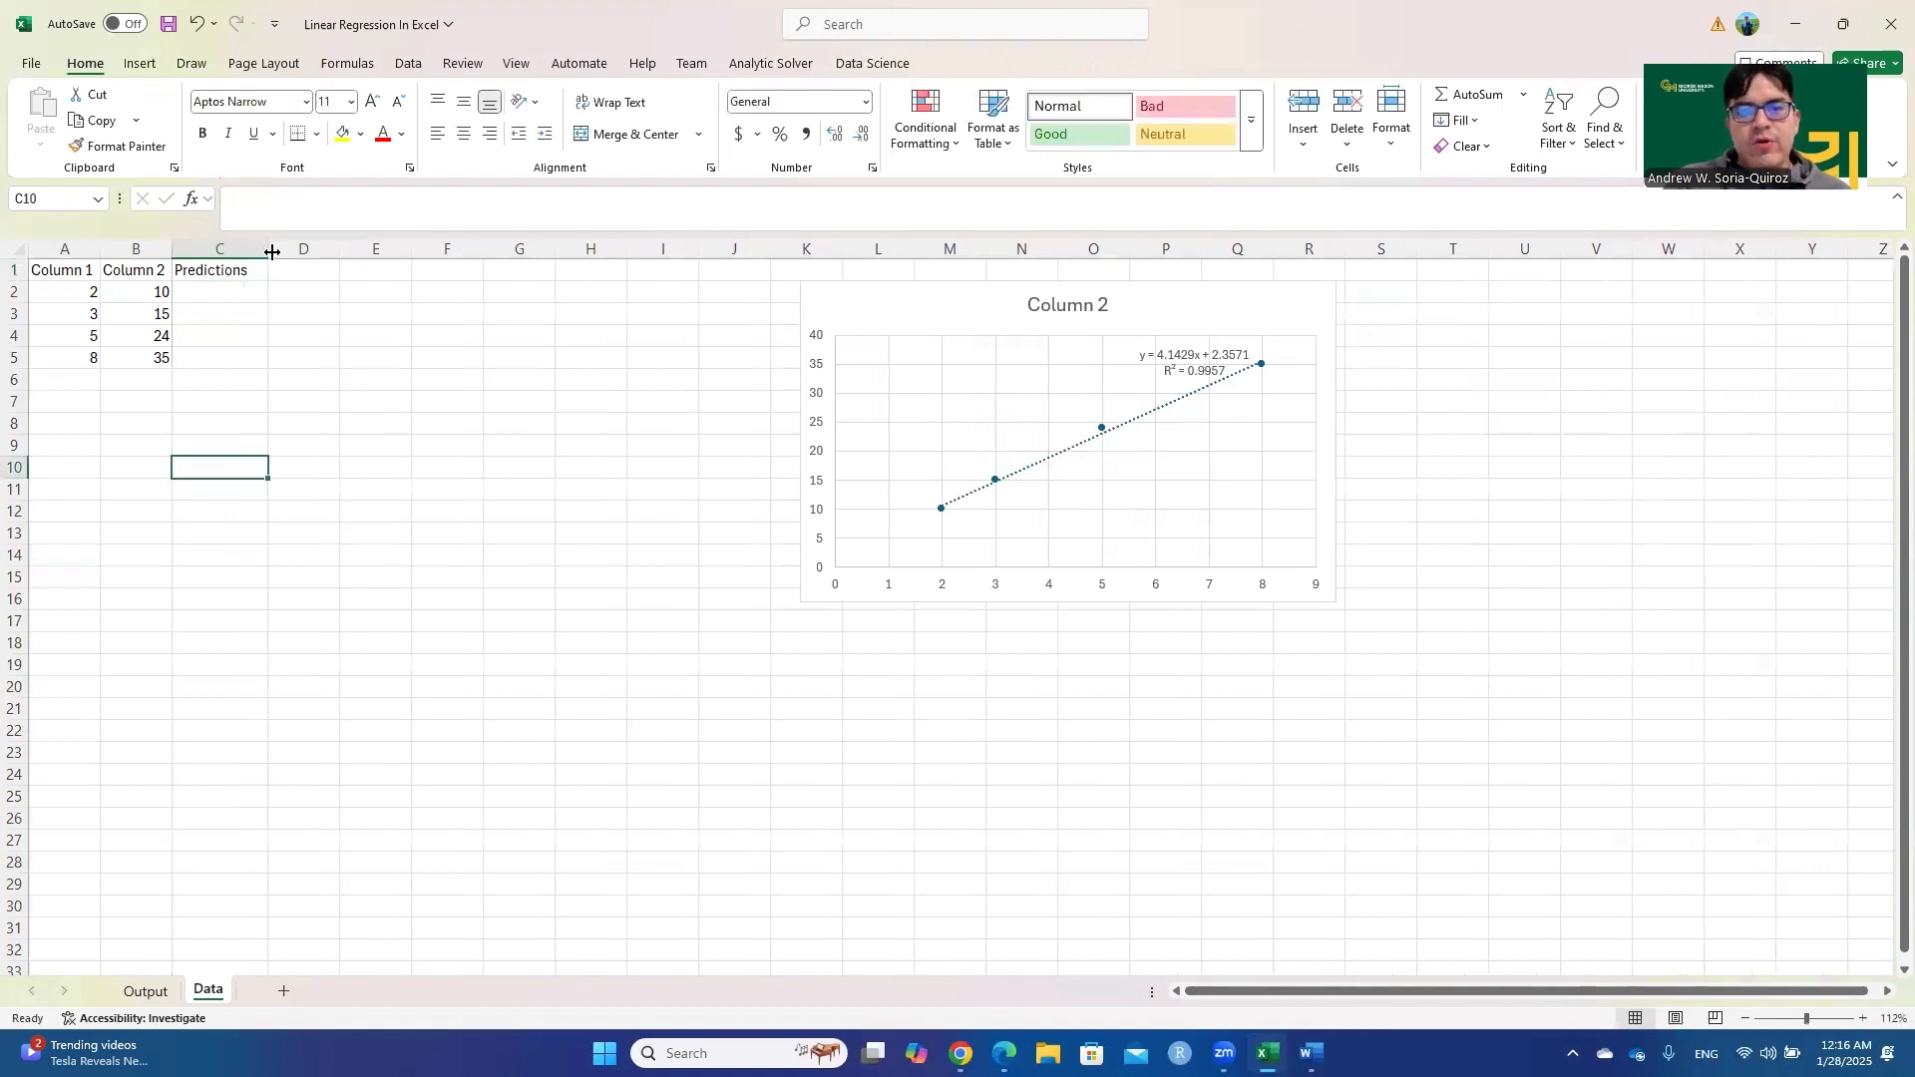
pyautogui.click(335, 551)
pyautogui.click(230, 427)
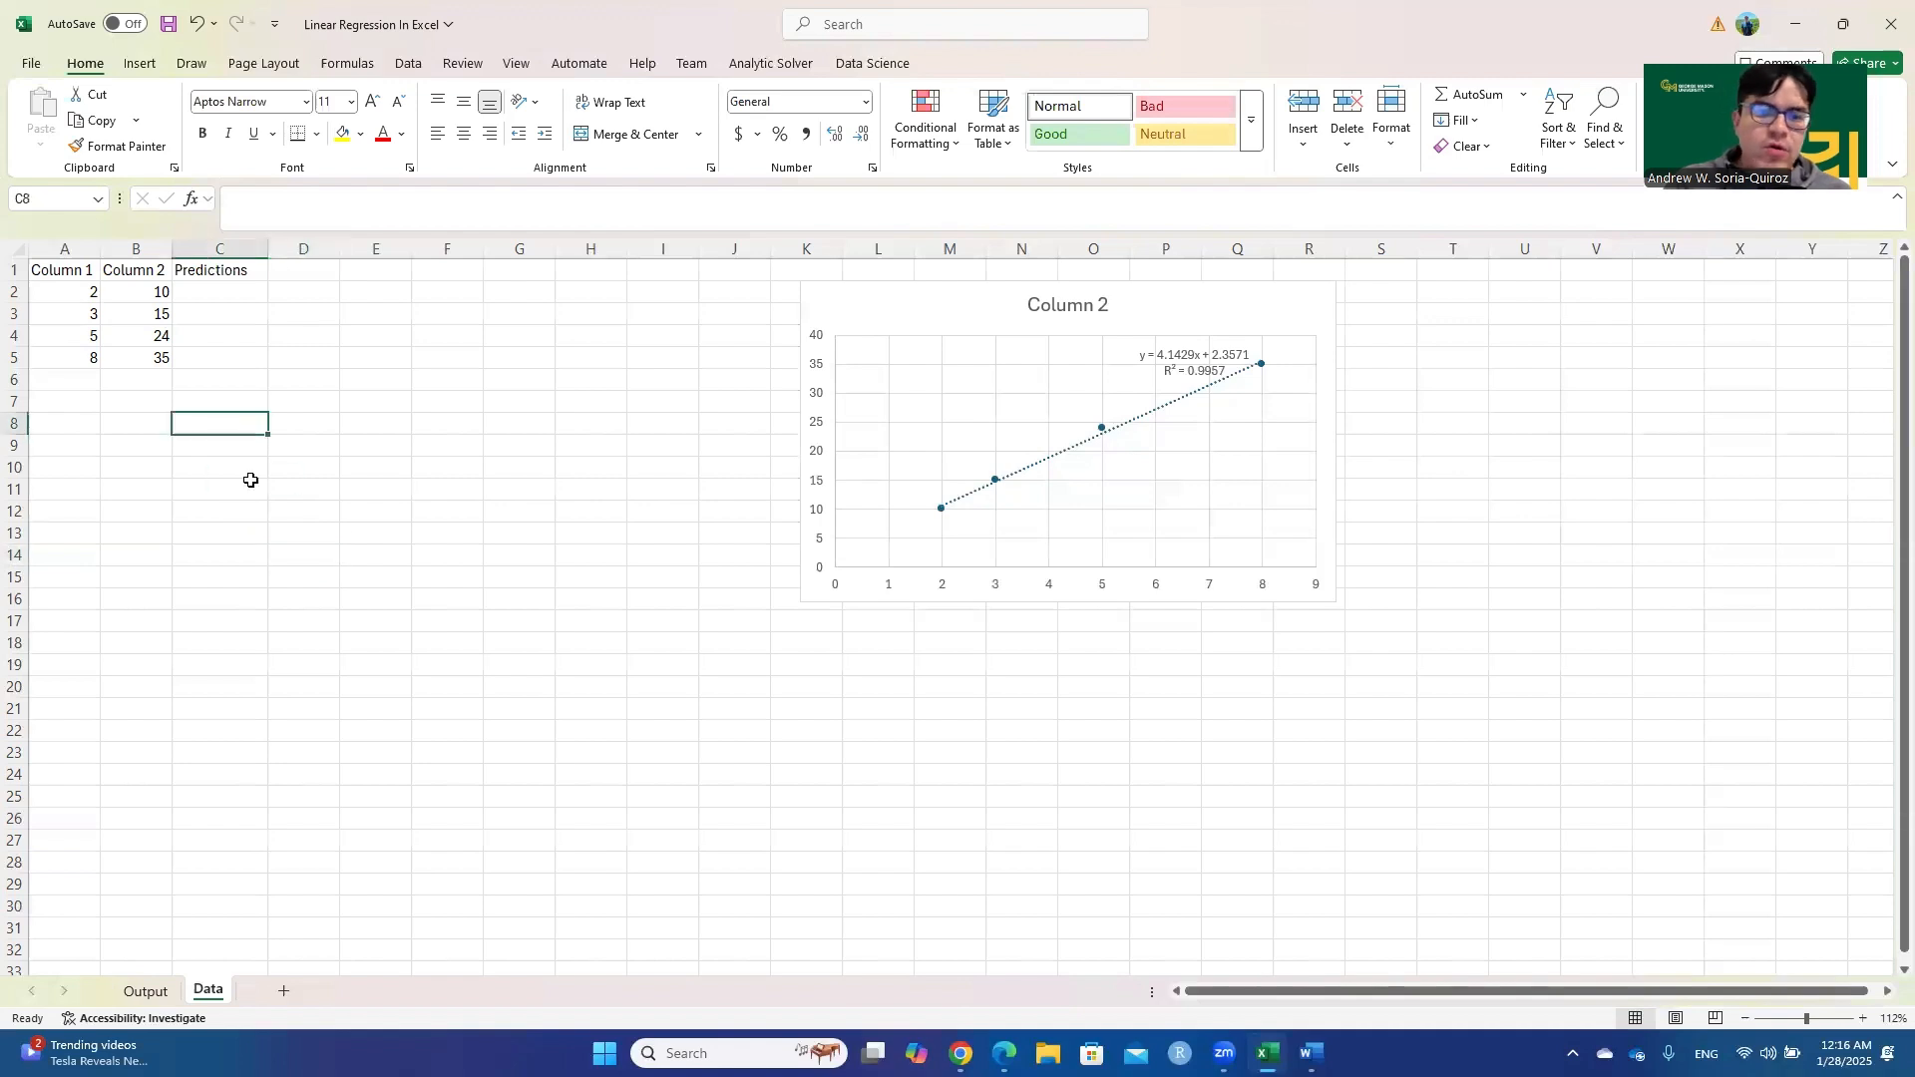
# Compute the regression coefficients in cell C14 with the formula =LINEST(B2:B5,A2:A5)
pyautogui.click(225, 560)
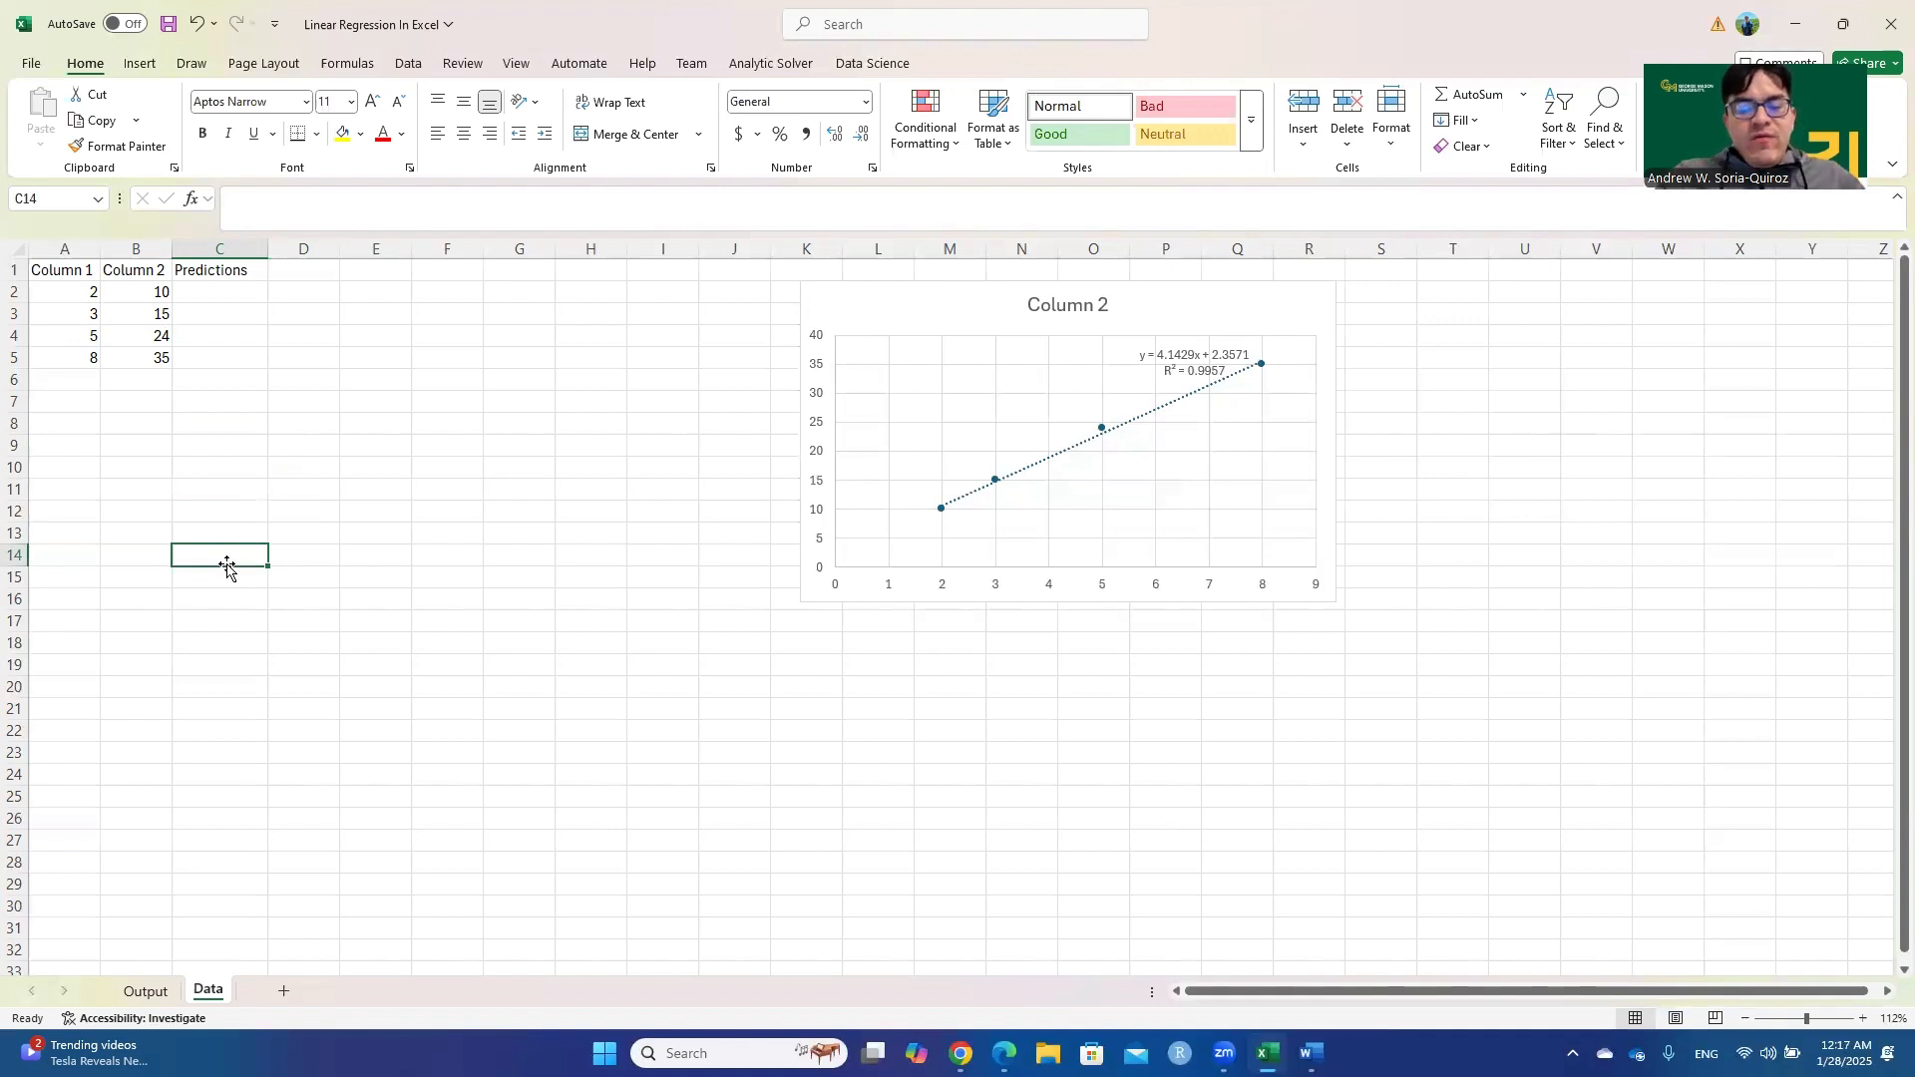
pyautogui.write('=line')
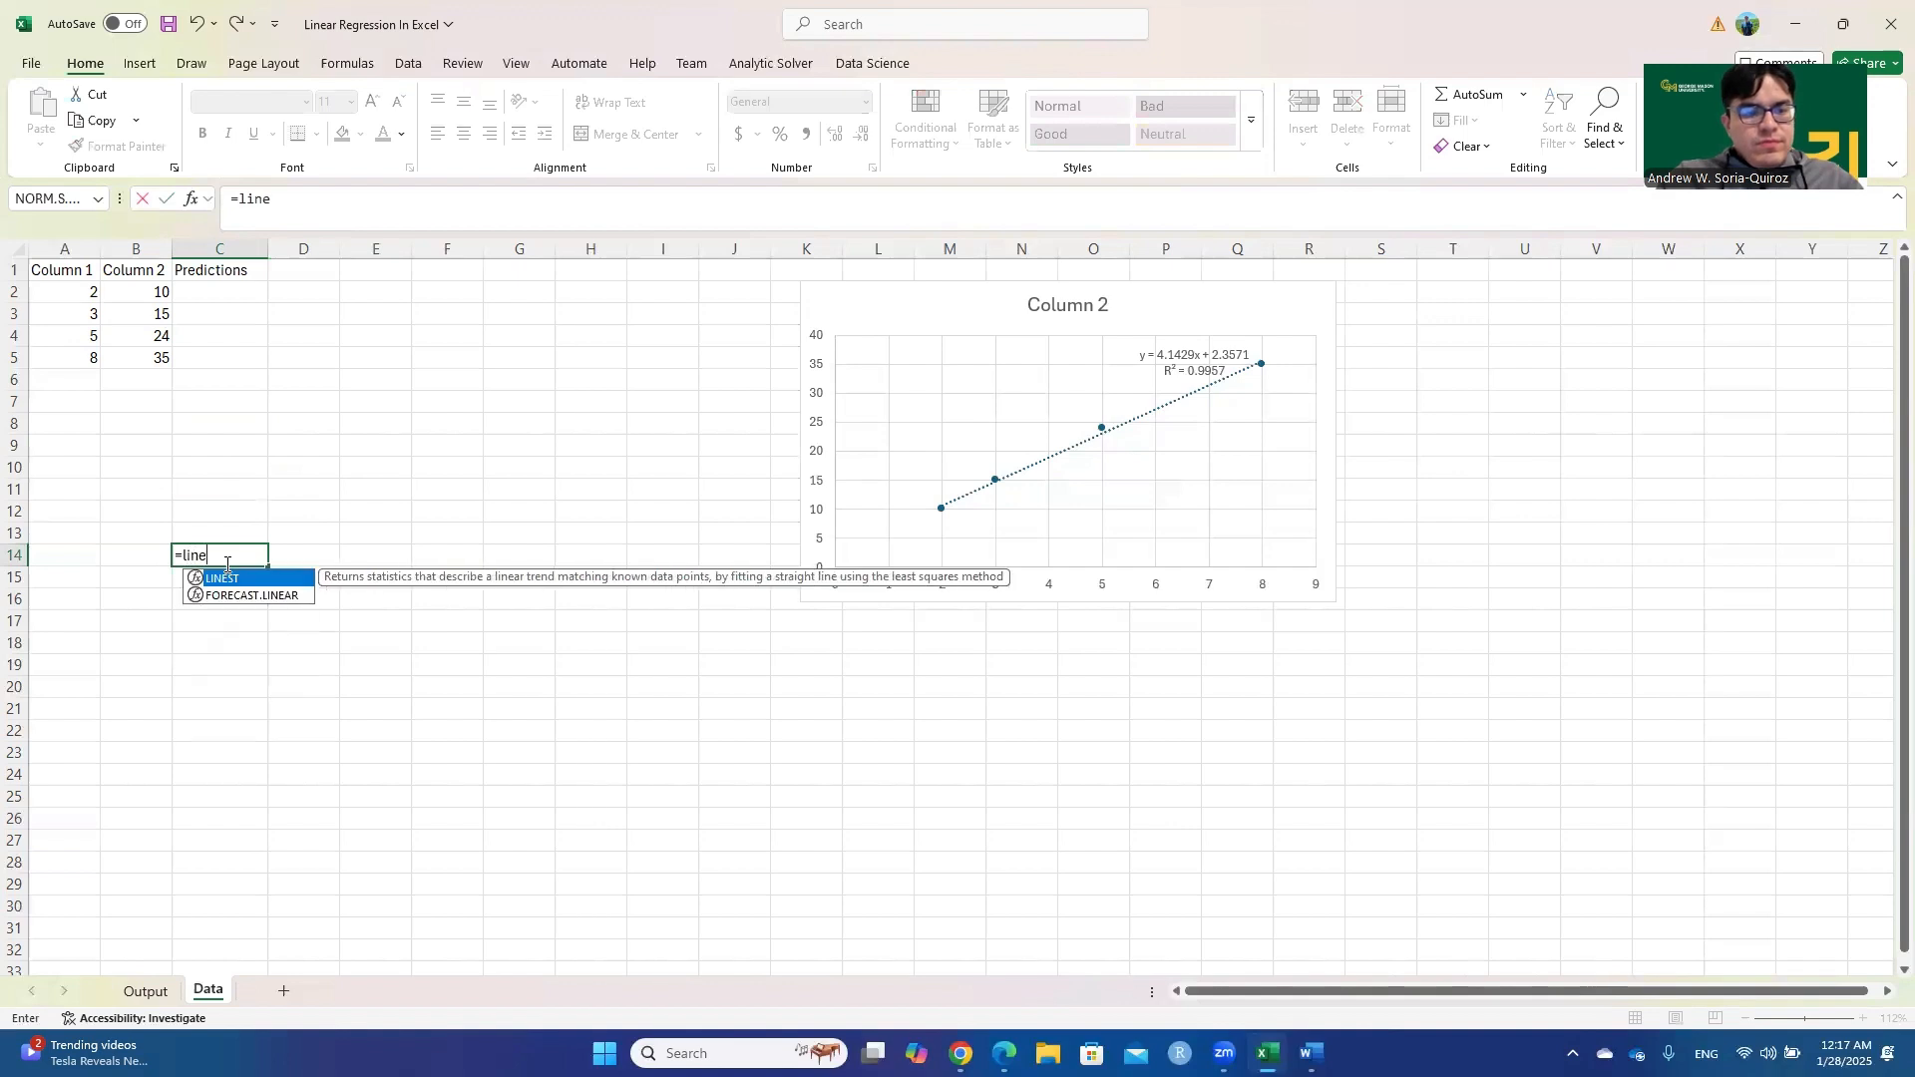
pyautogui.click(227, 565)
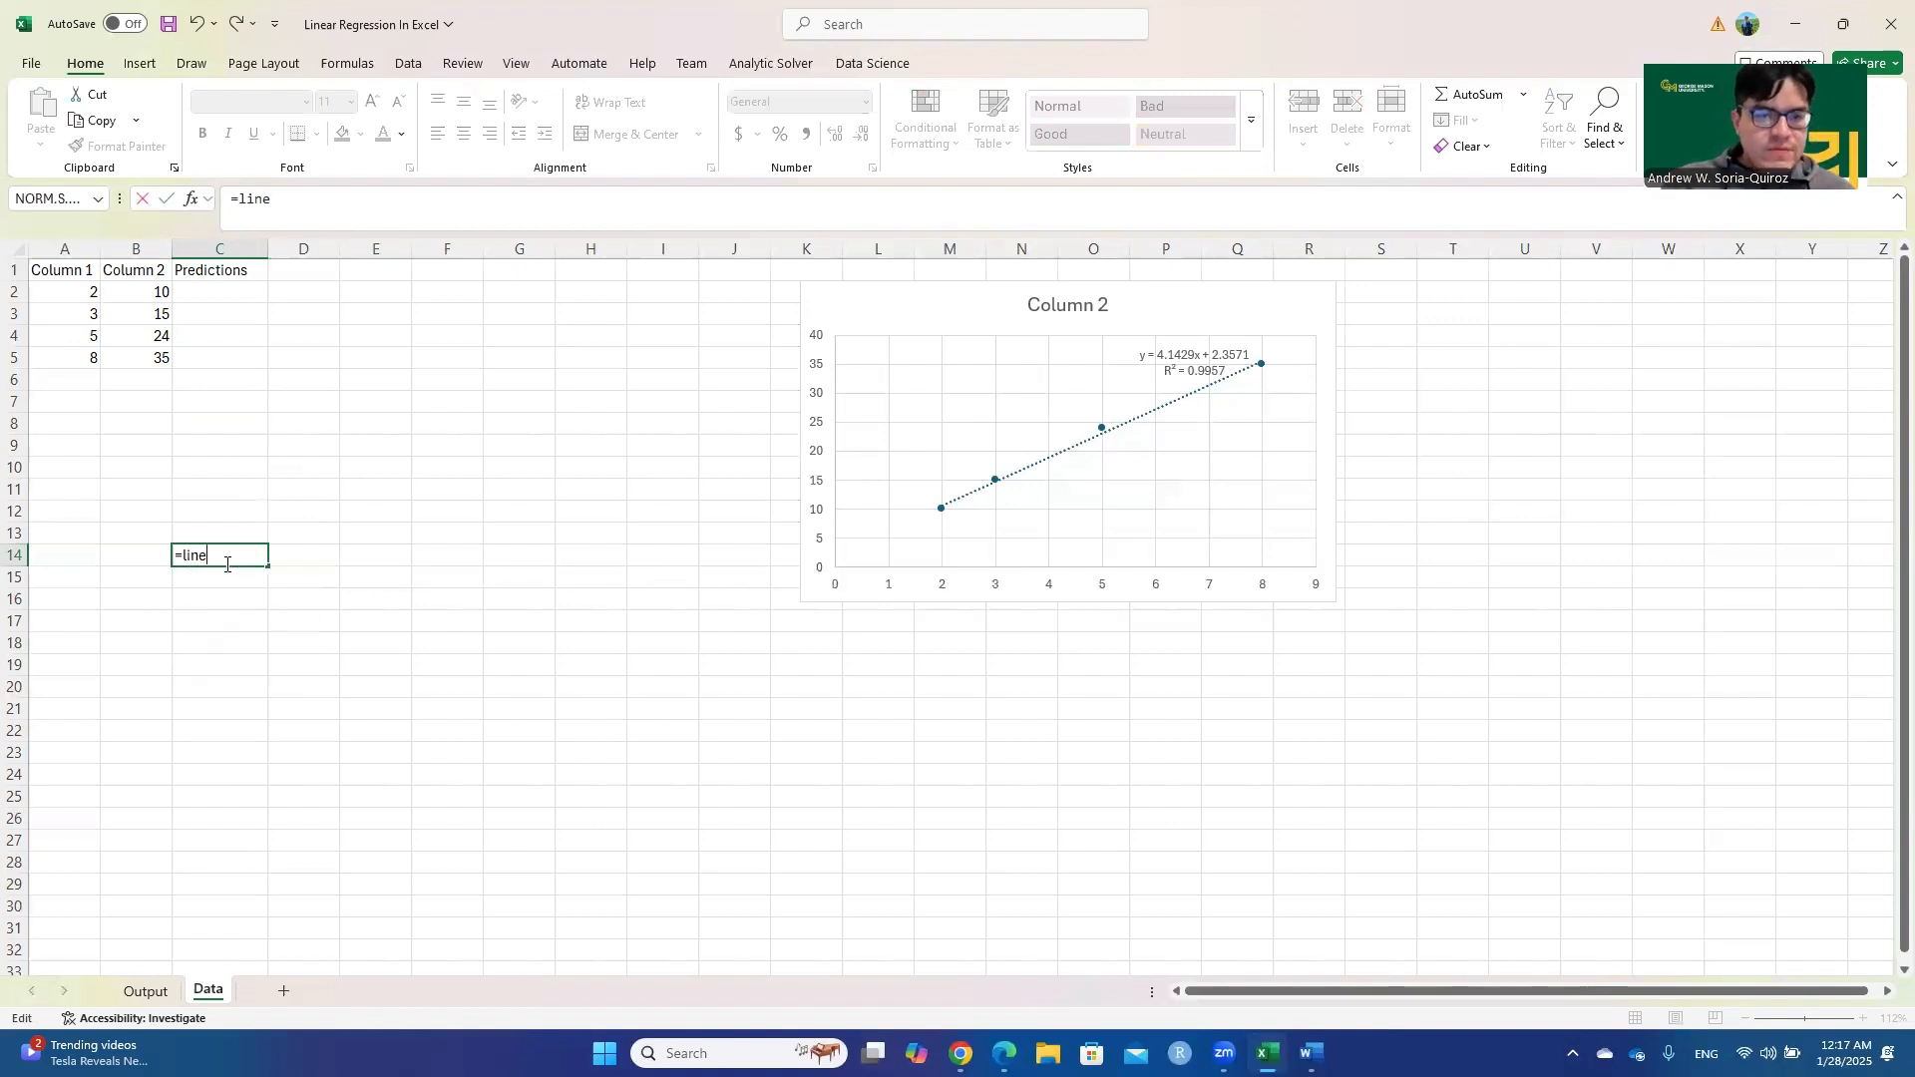
pyautogui.write('s')
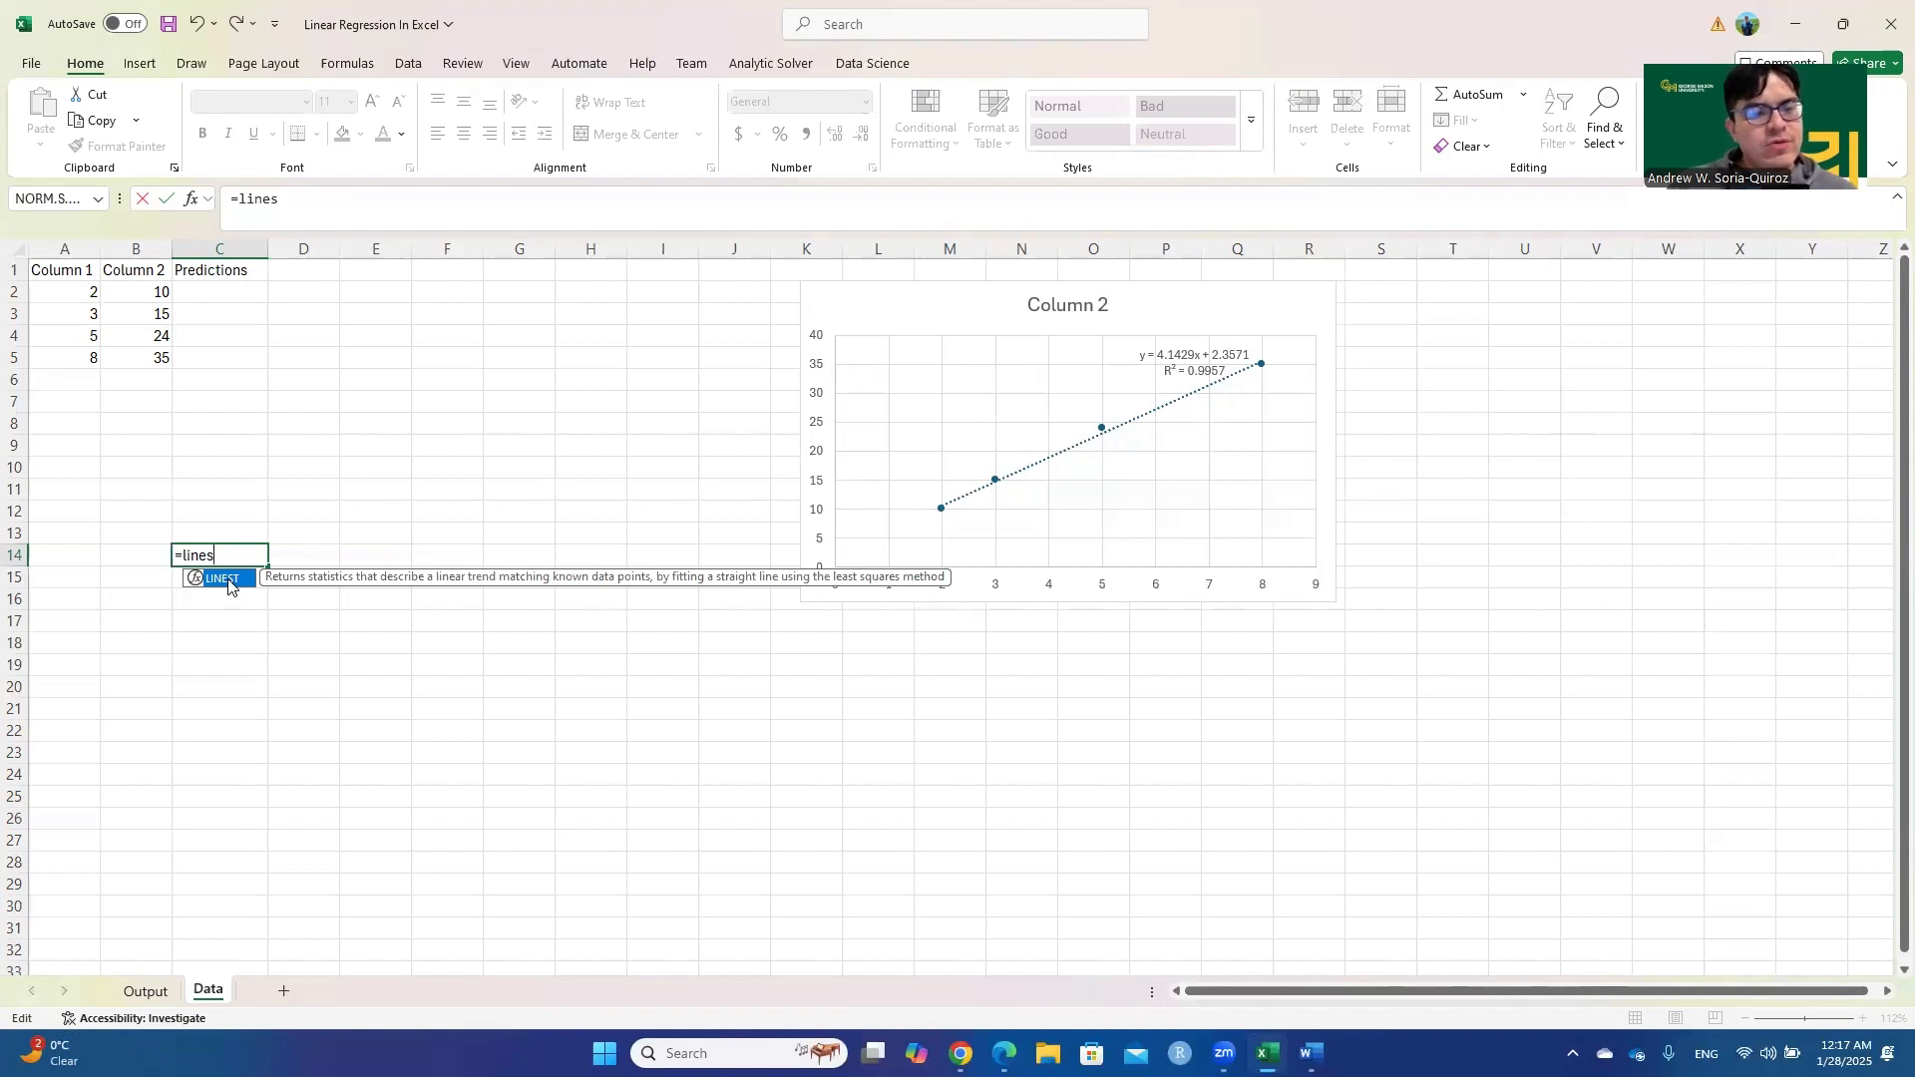
pyautogui.doubleClick(221, 578)
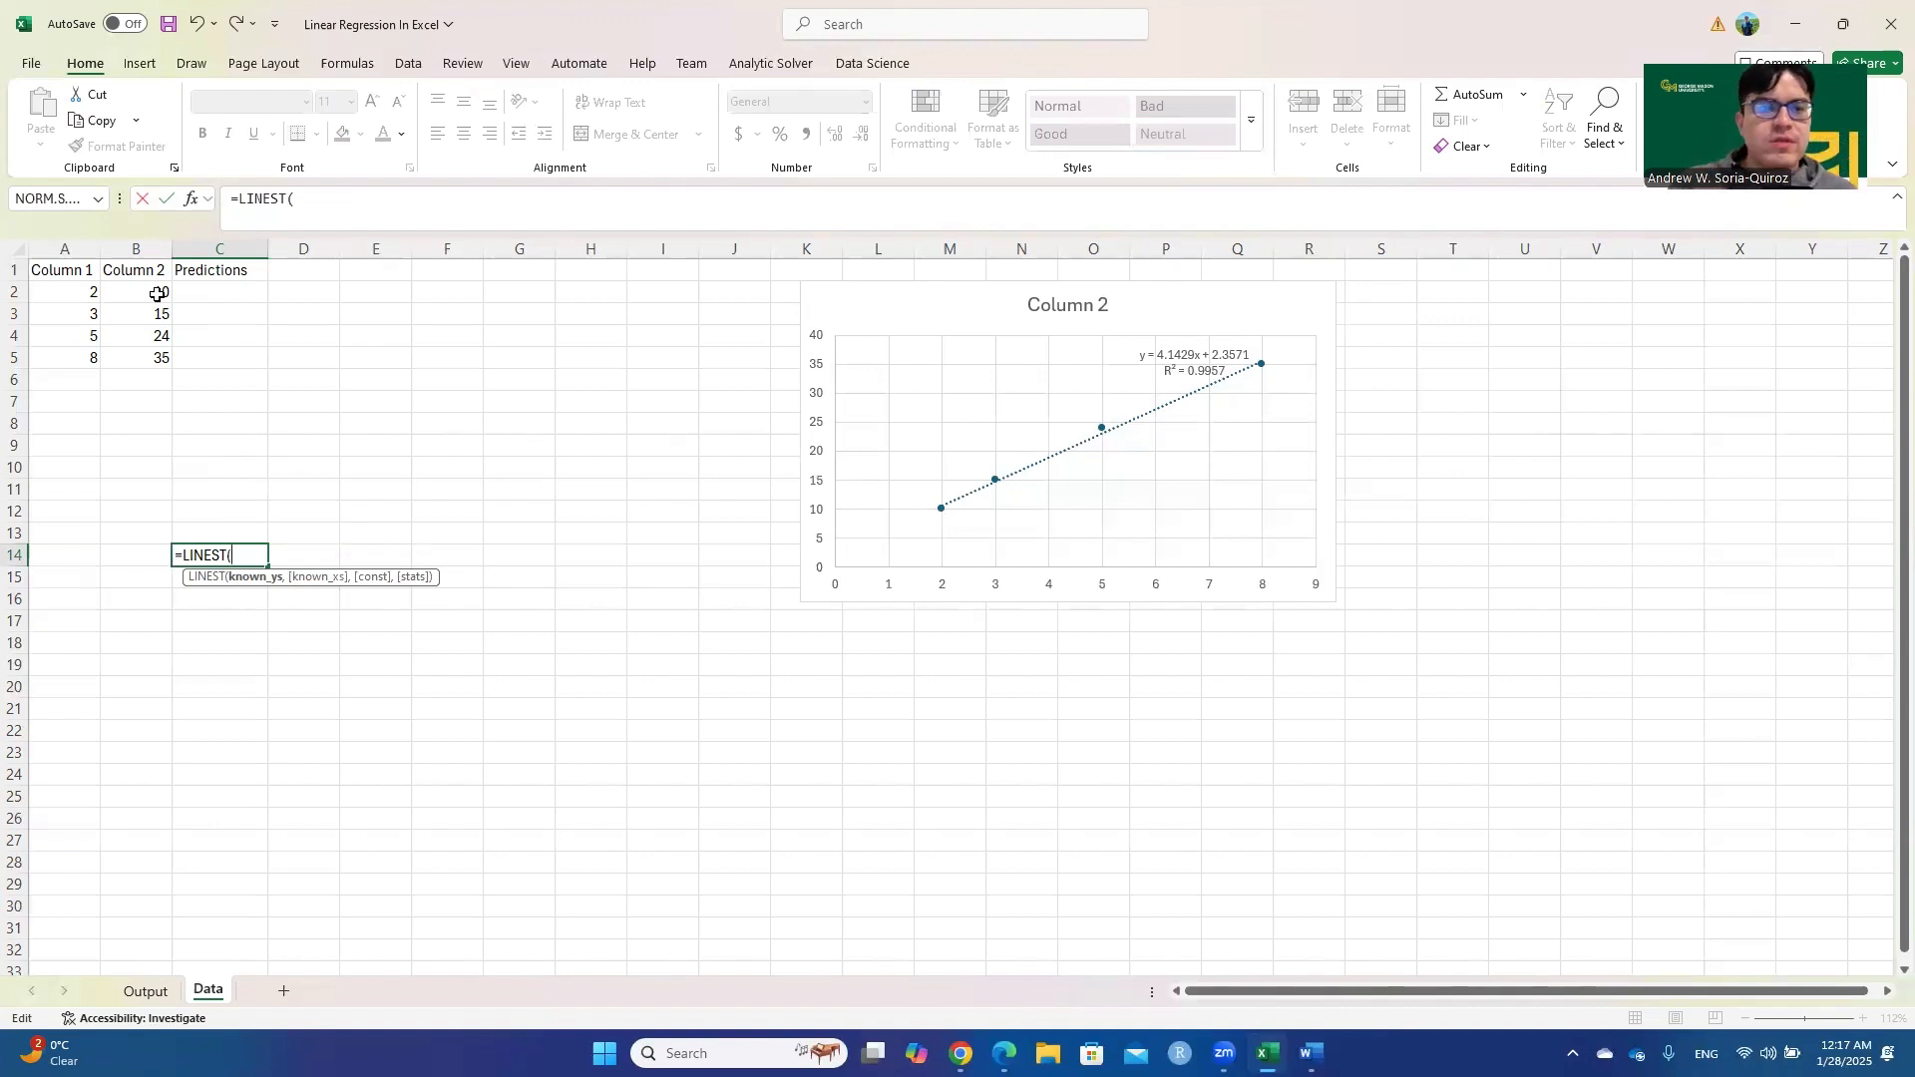
pyautogui.moveTo(158, 295); pyautogui.dragTo(153, 361)
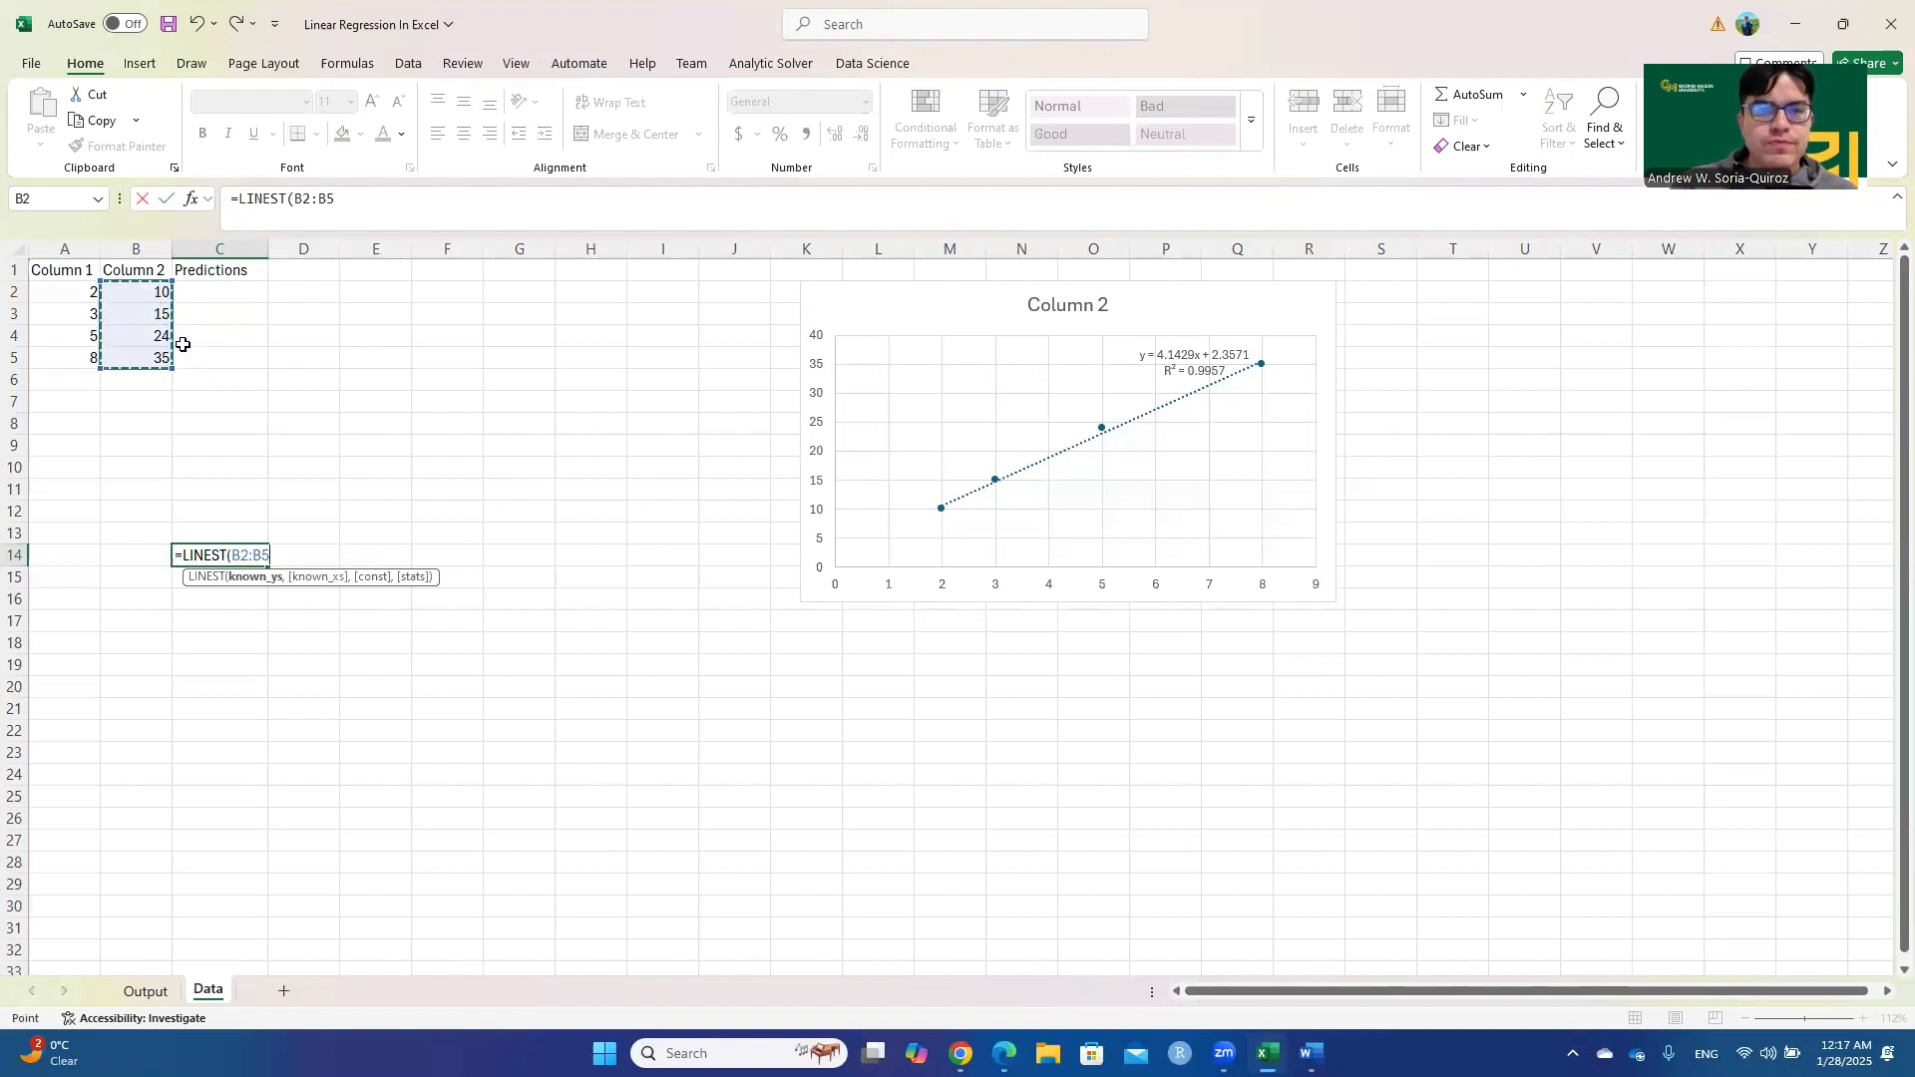
pyautogui.click(342, 199)
pyautogui.write(',')
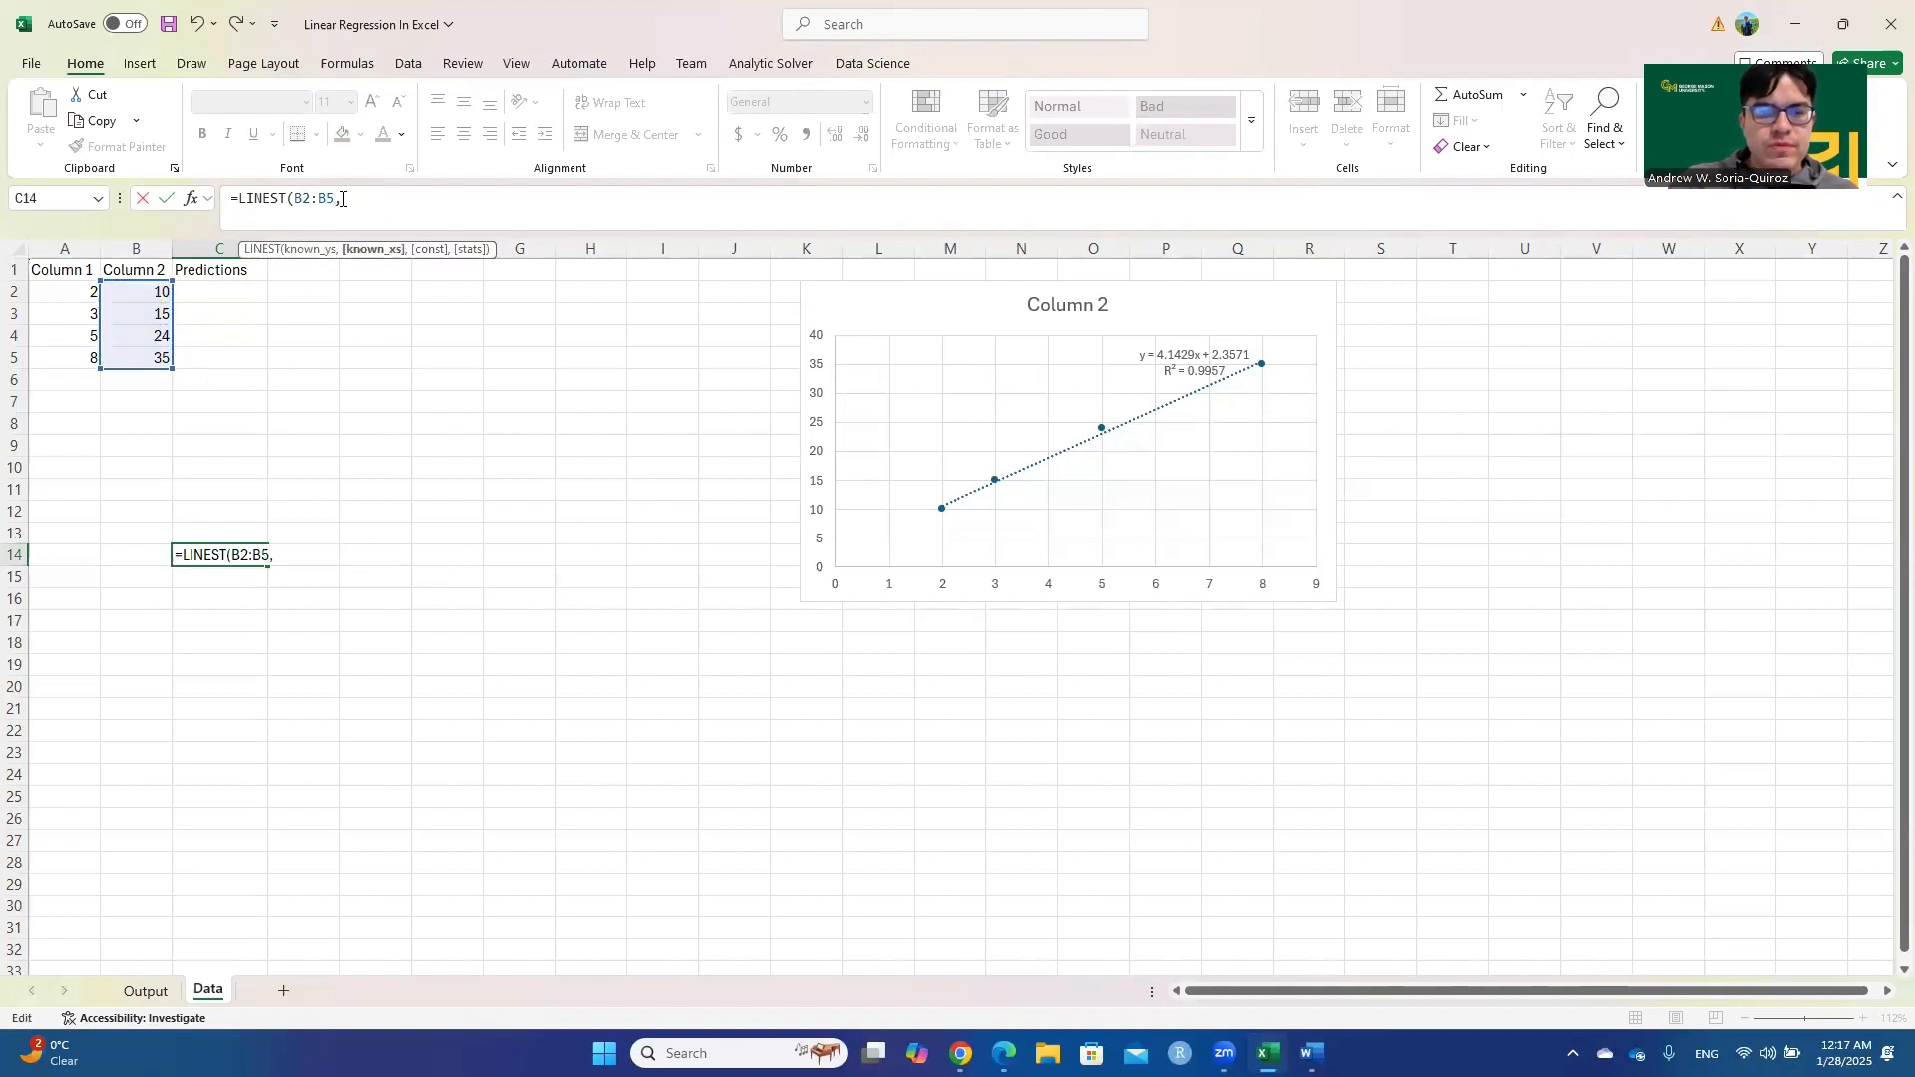
pyautogui.moveTo(67, 290); pyautogui.dragTo(61, 361)
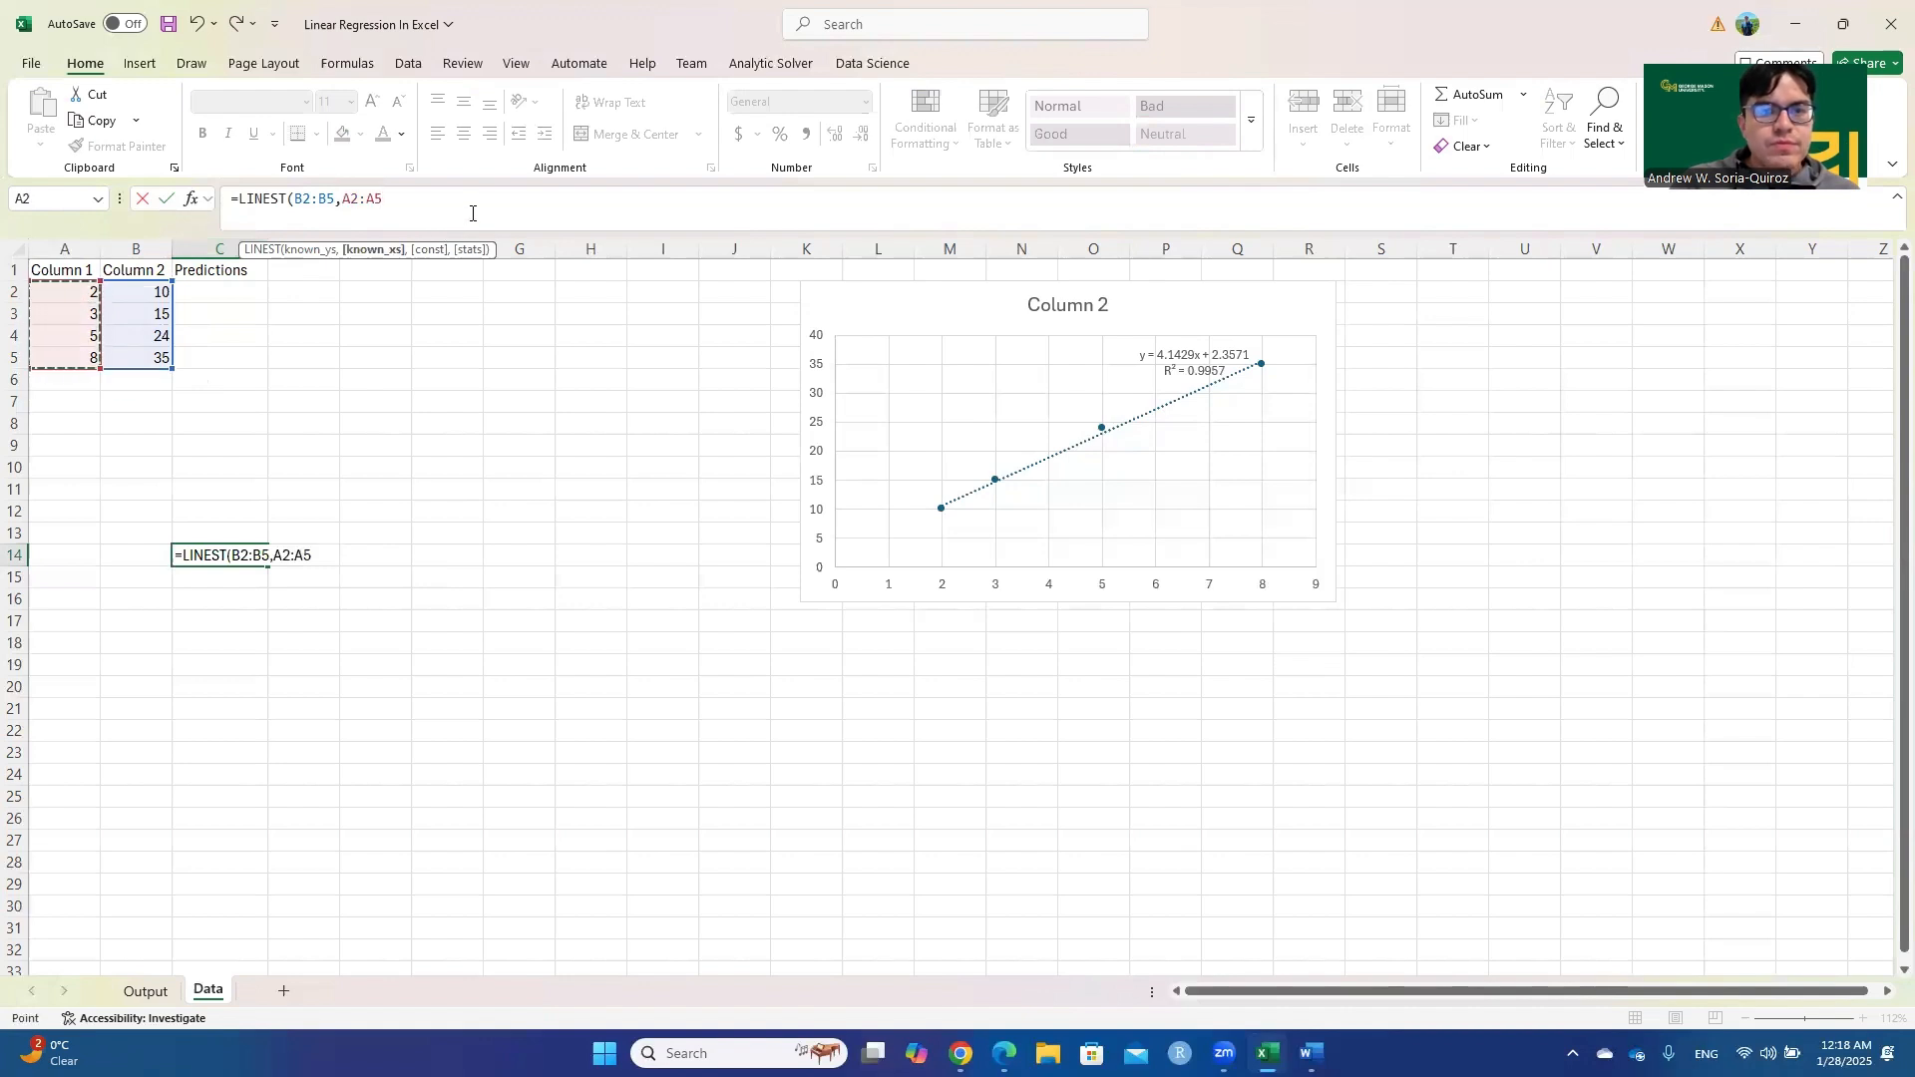
pyautogui.write(',')
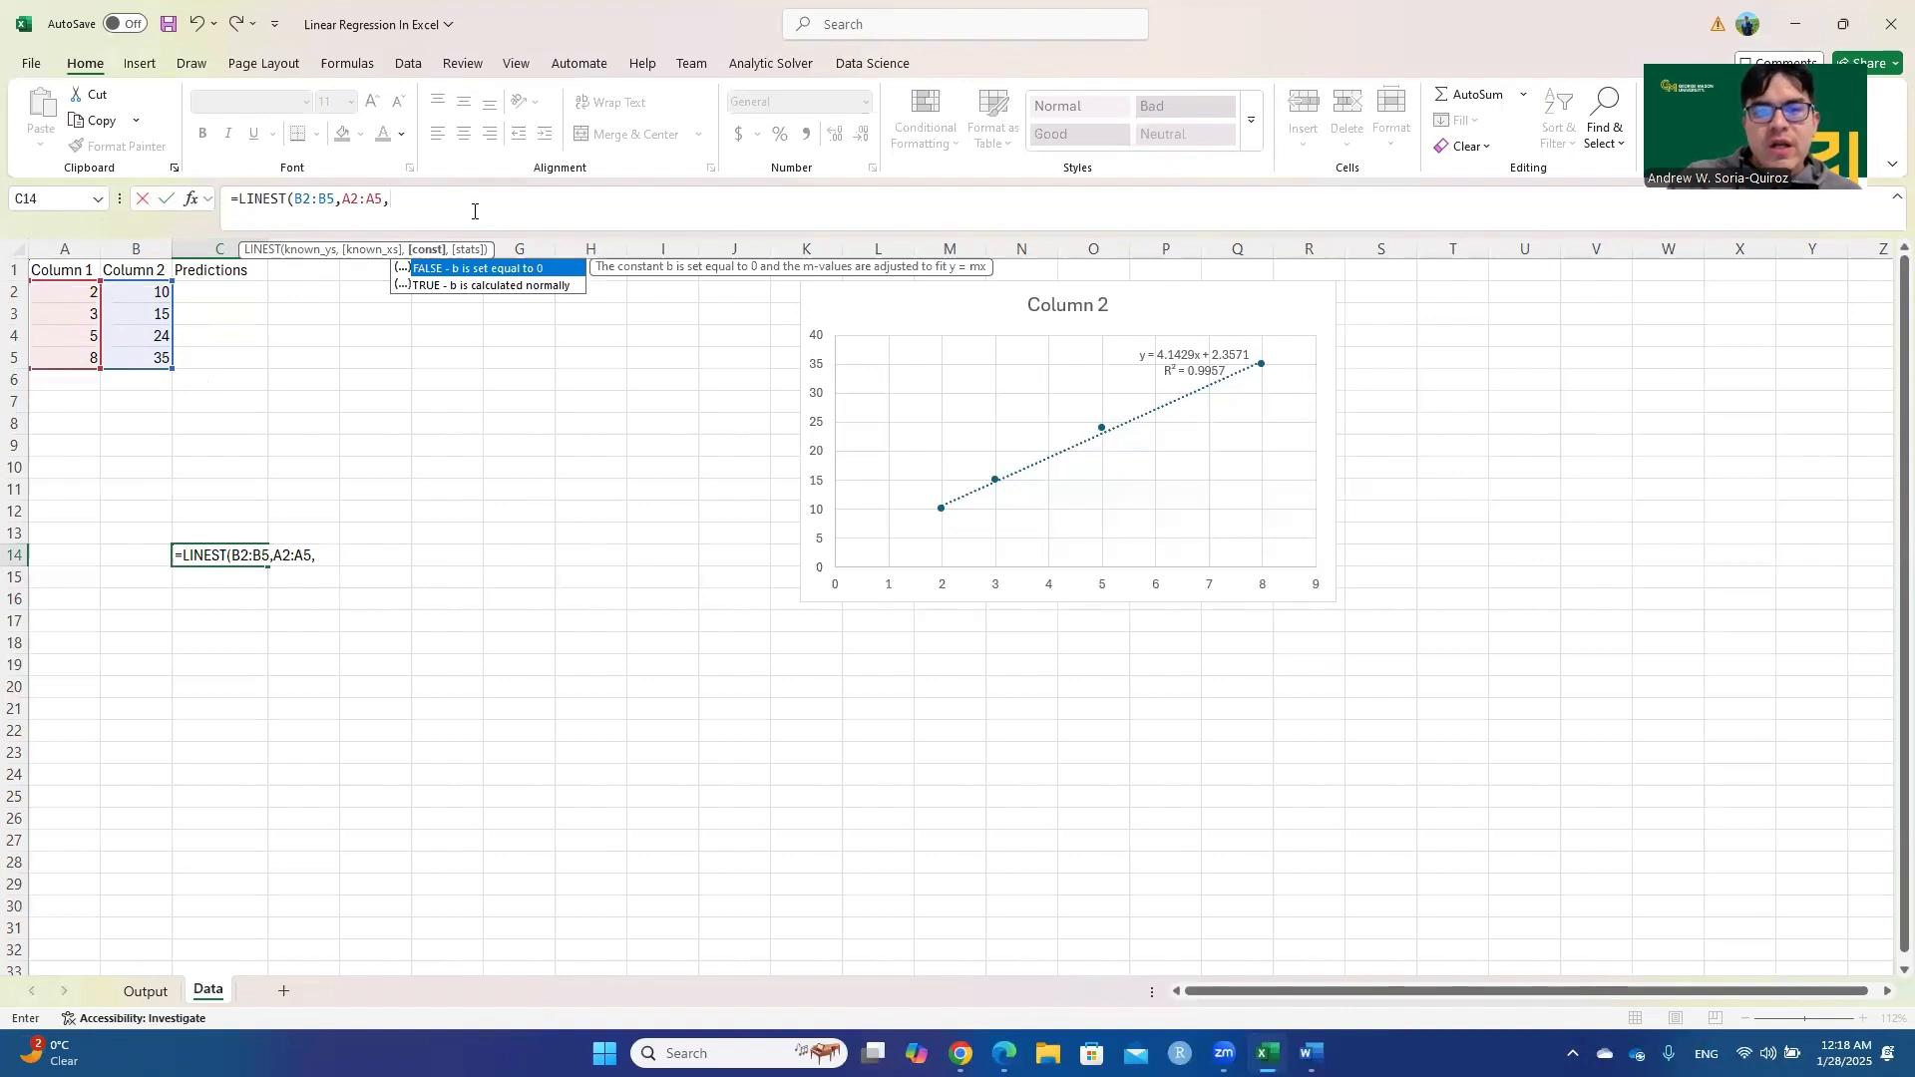
pyautogui.press('BackSpace')
pyautogui.write(')')
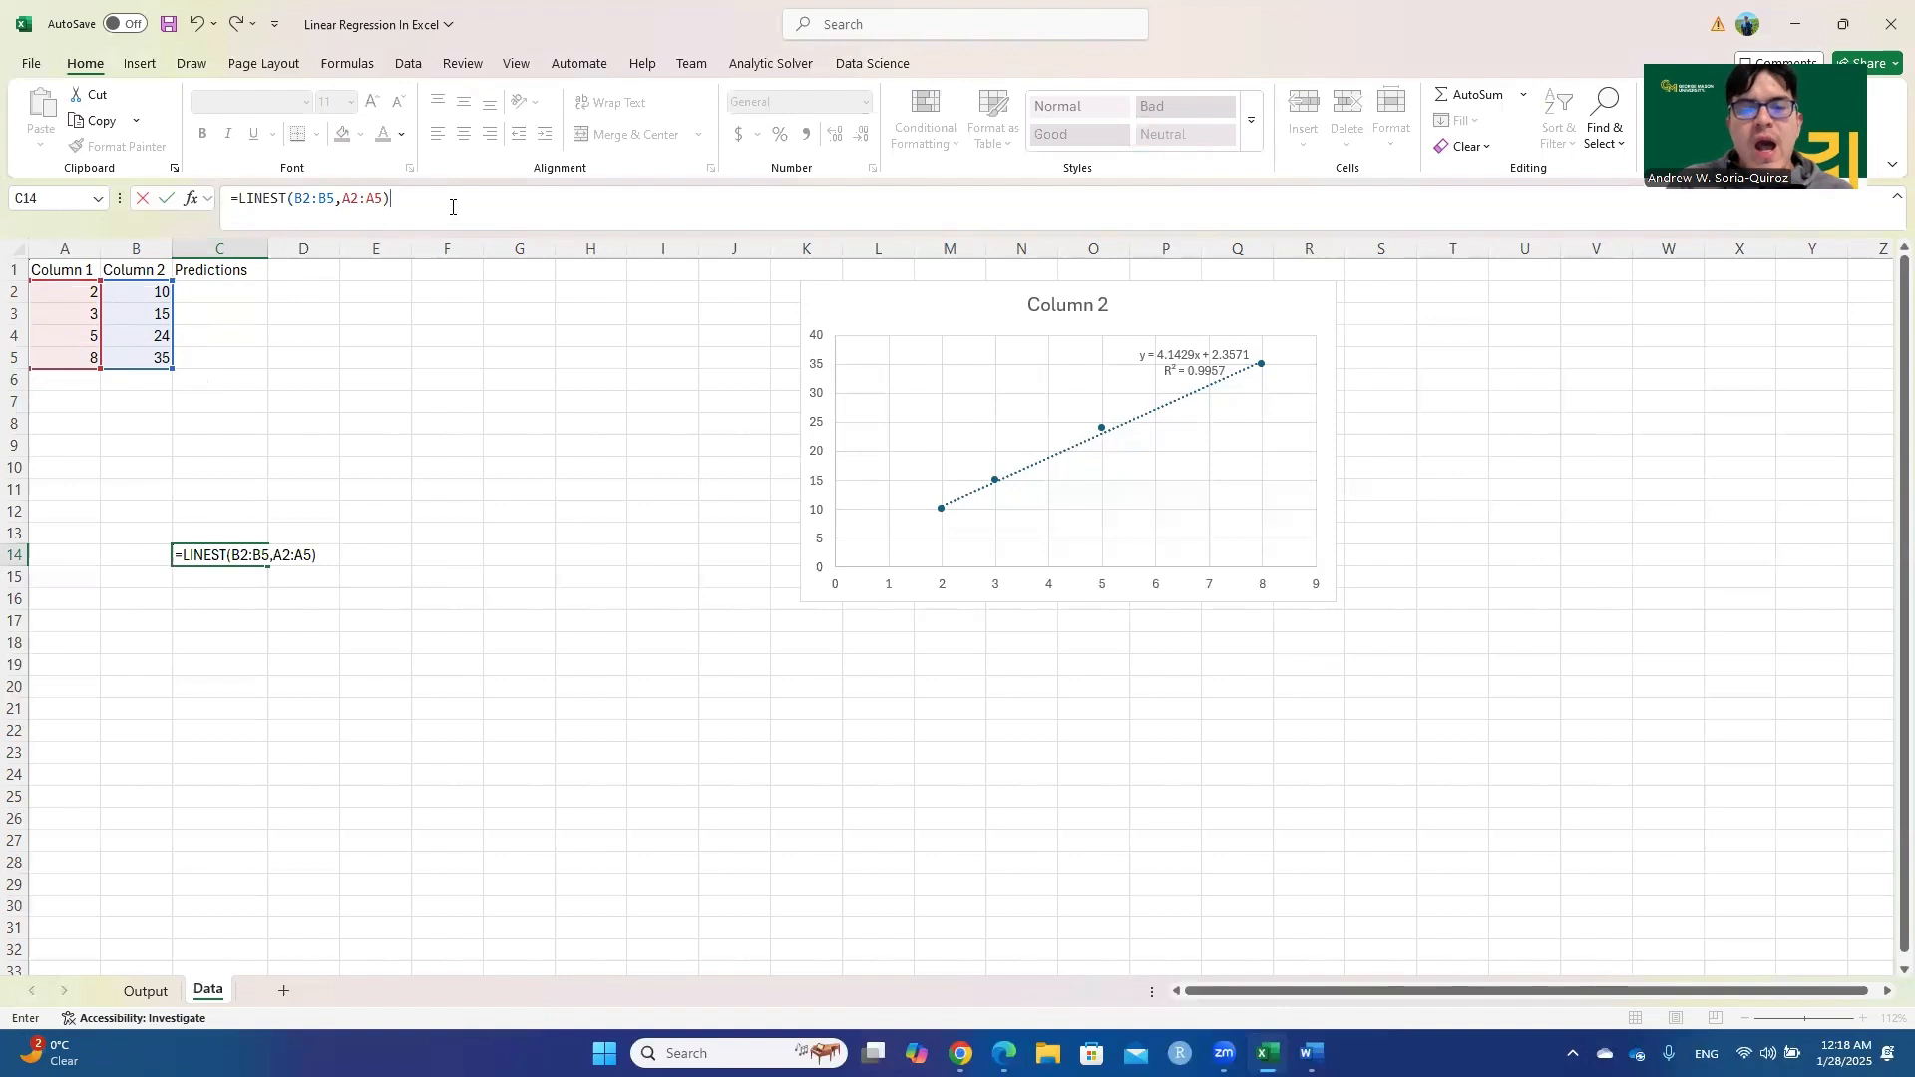
pyautogui.press('Return')
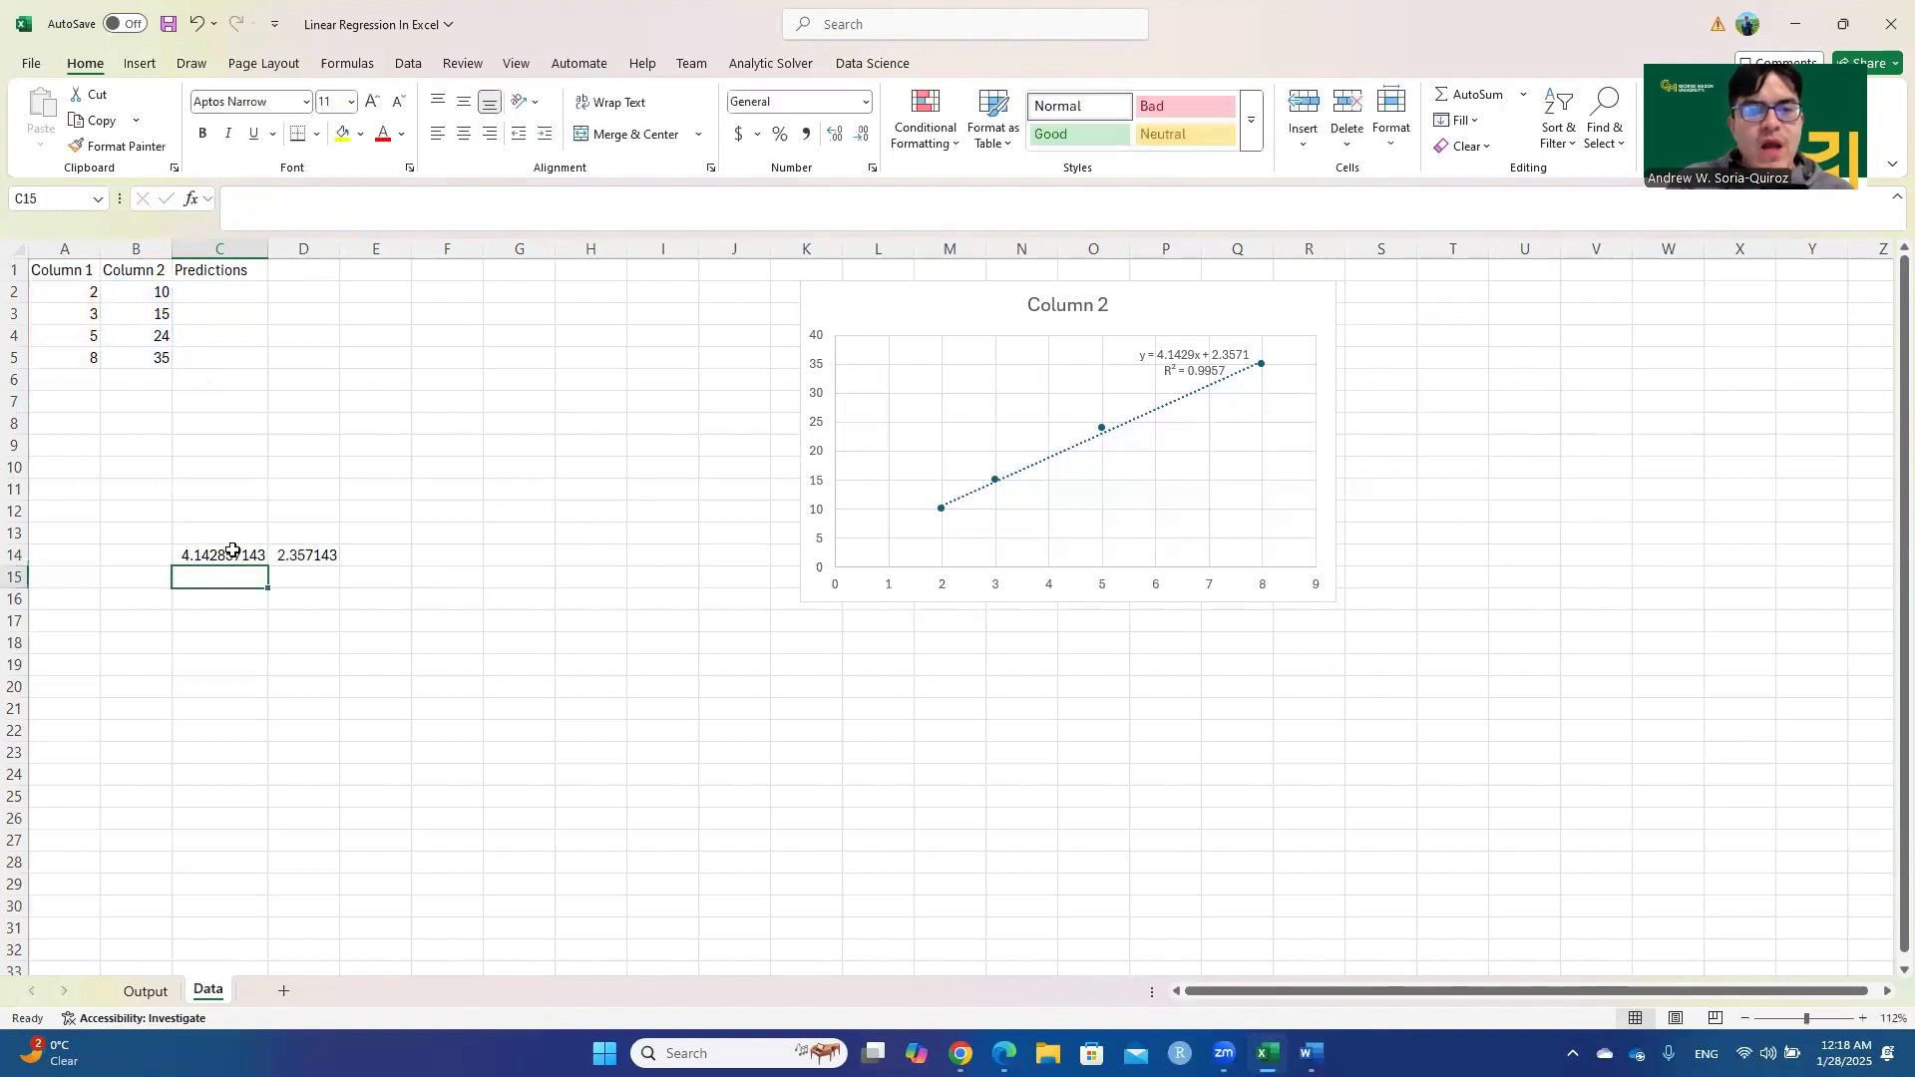
# Label the LINEST results by entering "Coefficient" in cell C13 and "Intercept" in cell D13
pyautogui.click(227, 538)
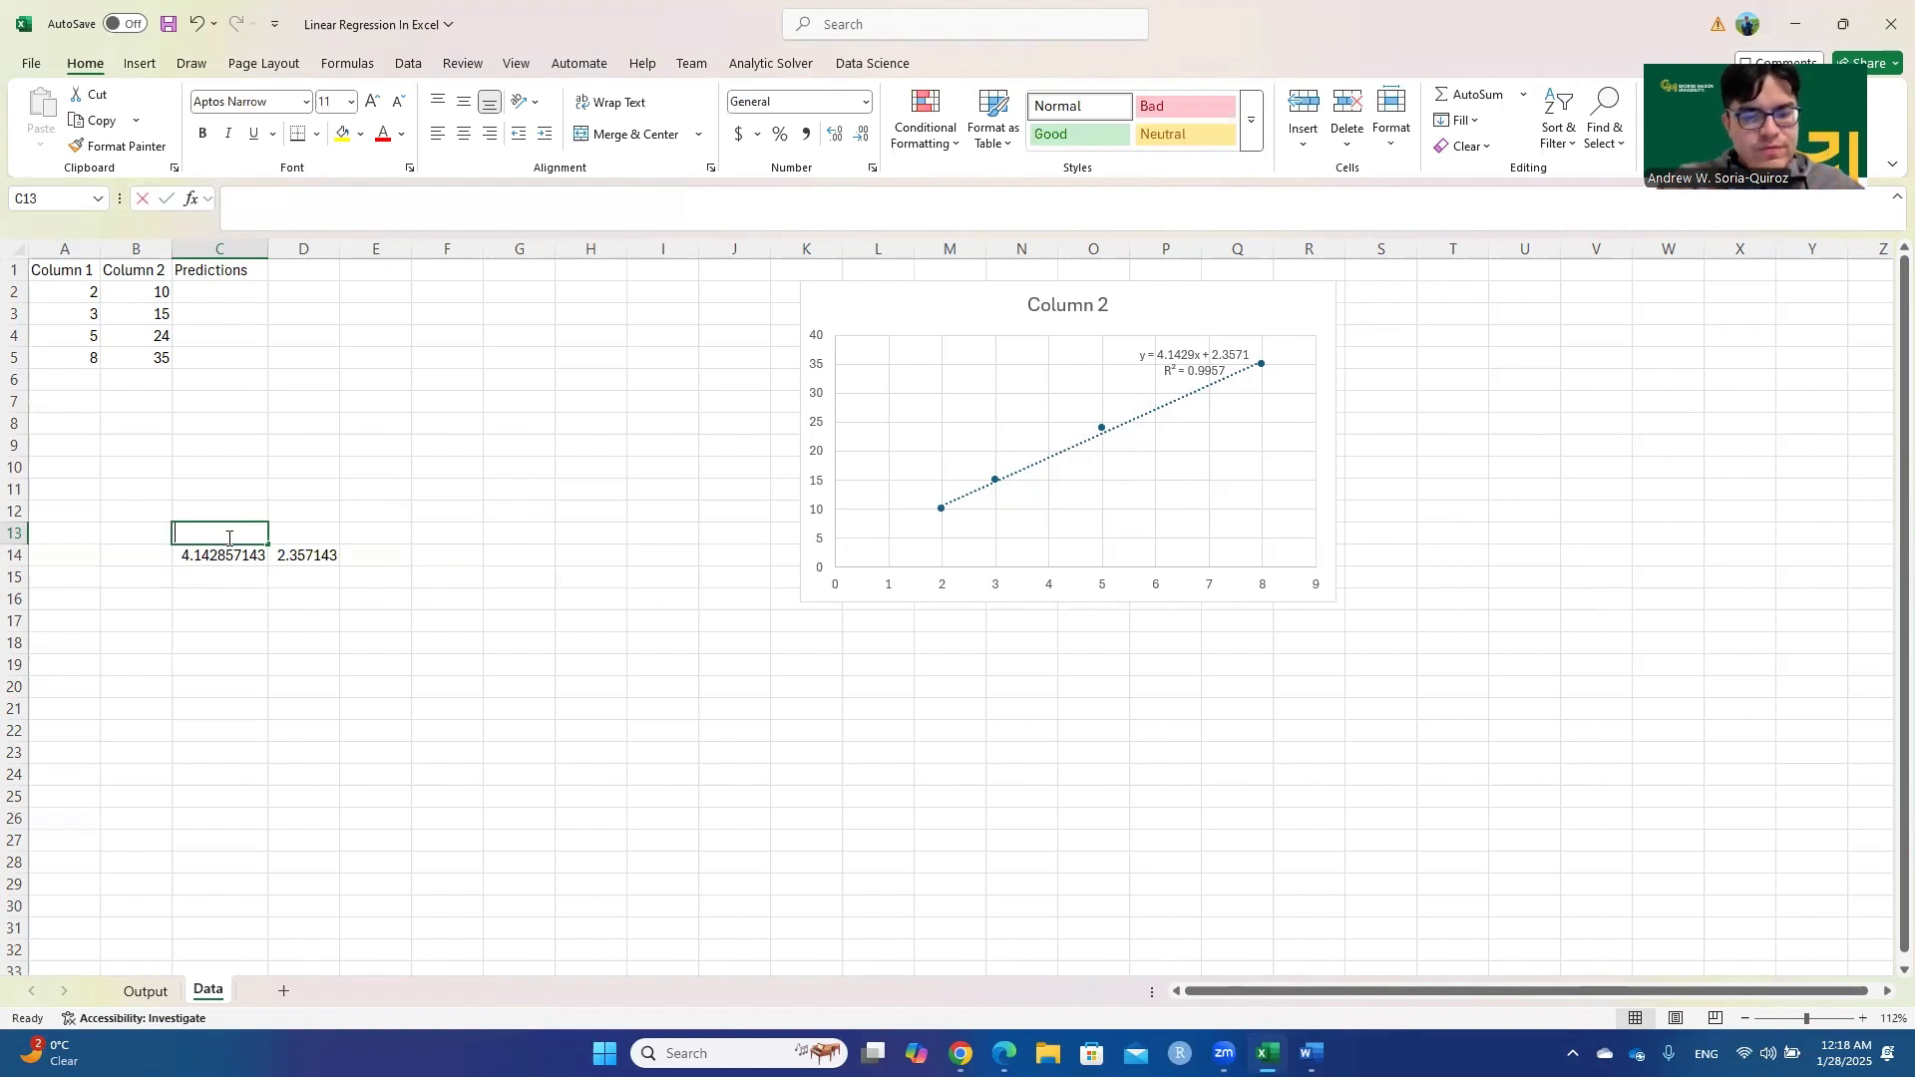
pyautogui.write('Coefficient')
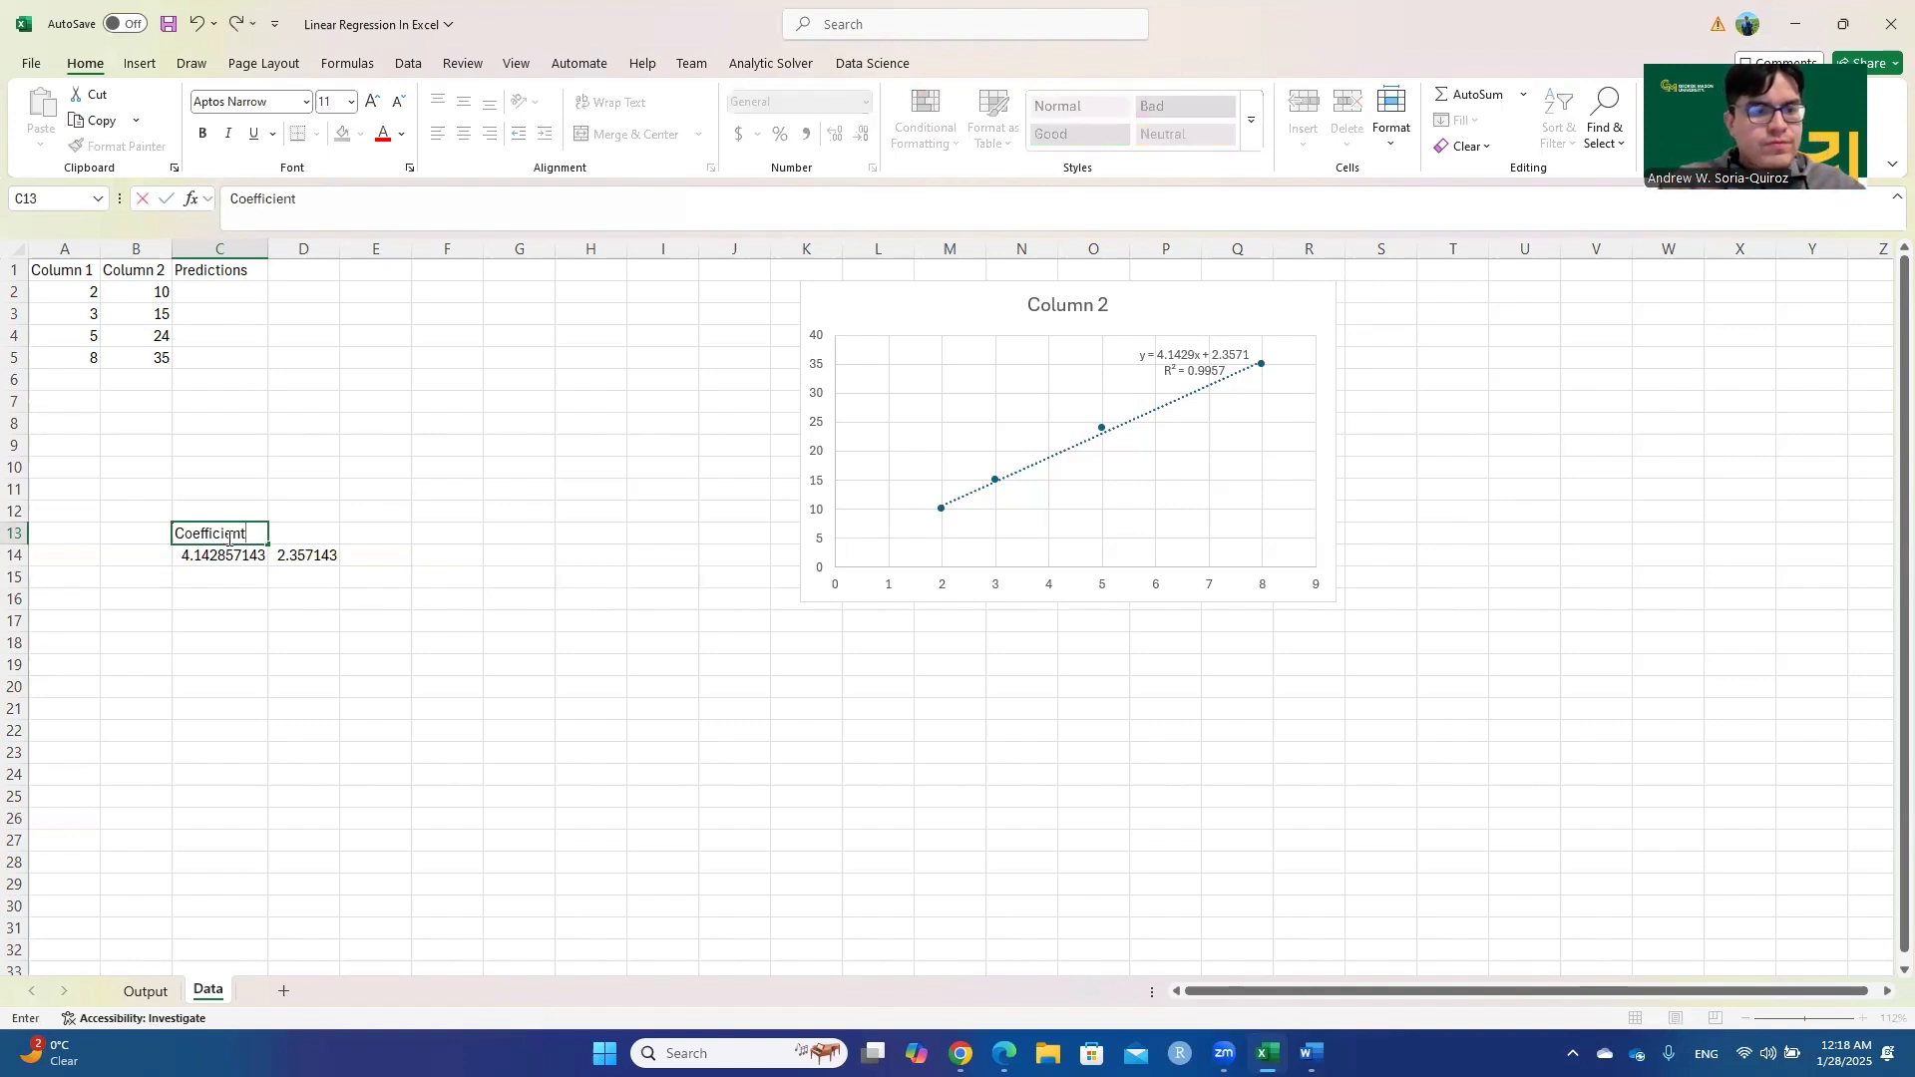
pyautogui.press('Tab')
pyautogui.write('Intercept')
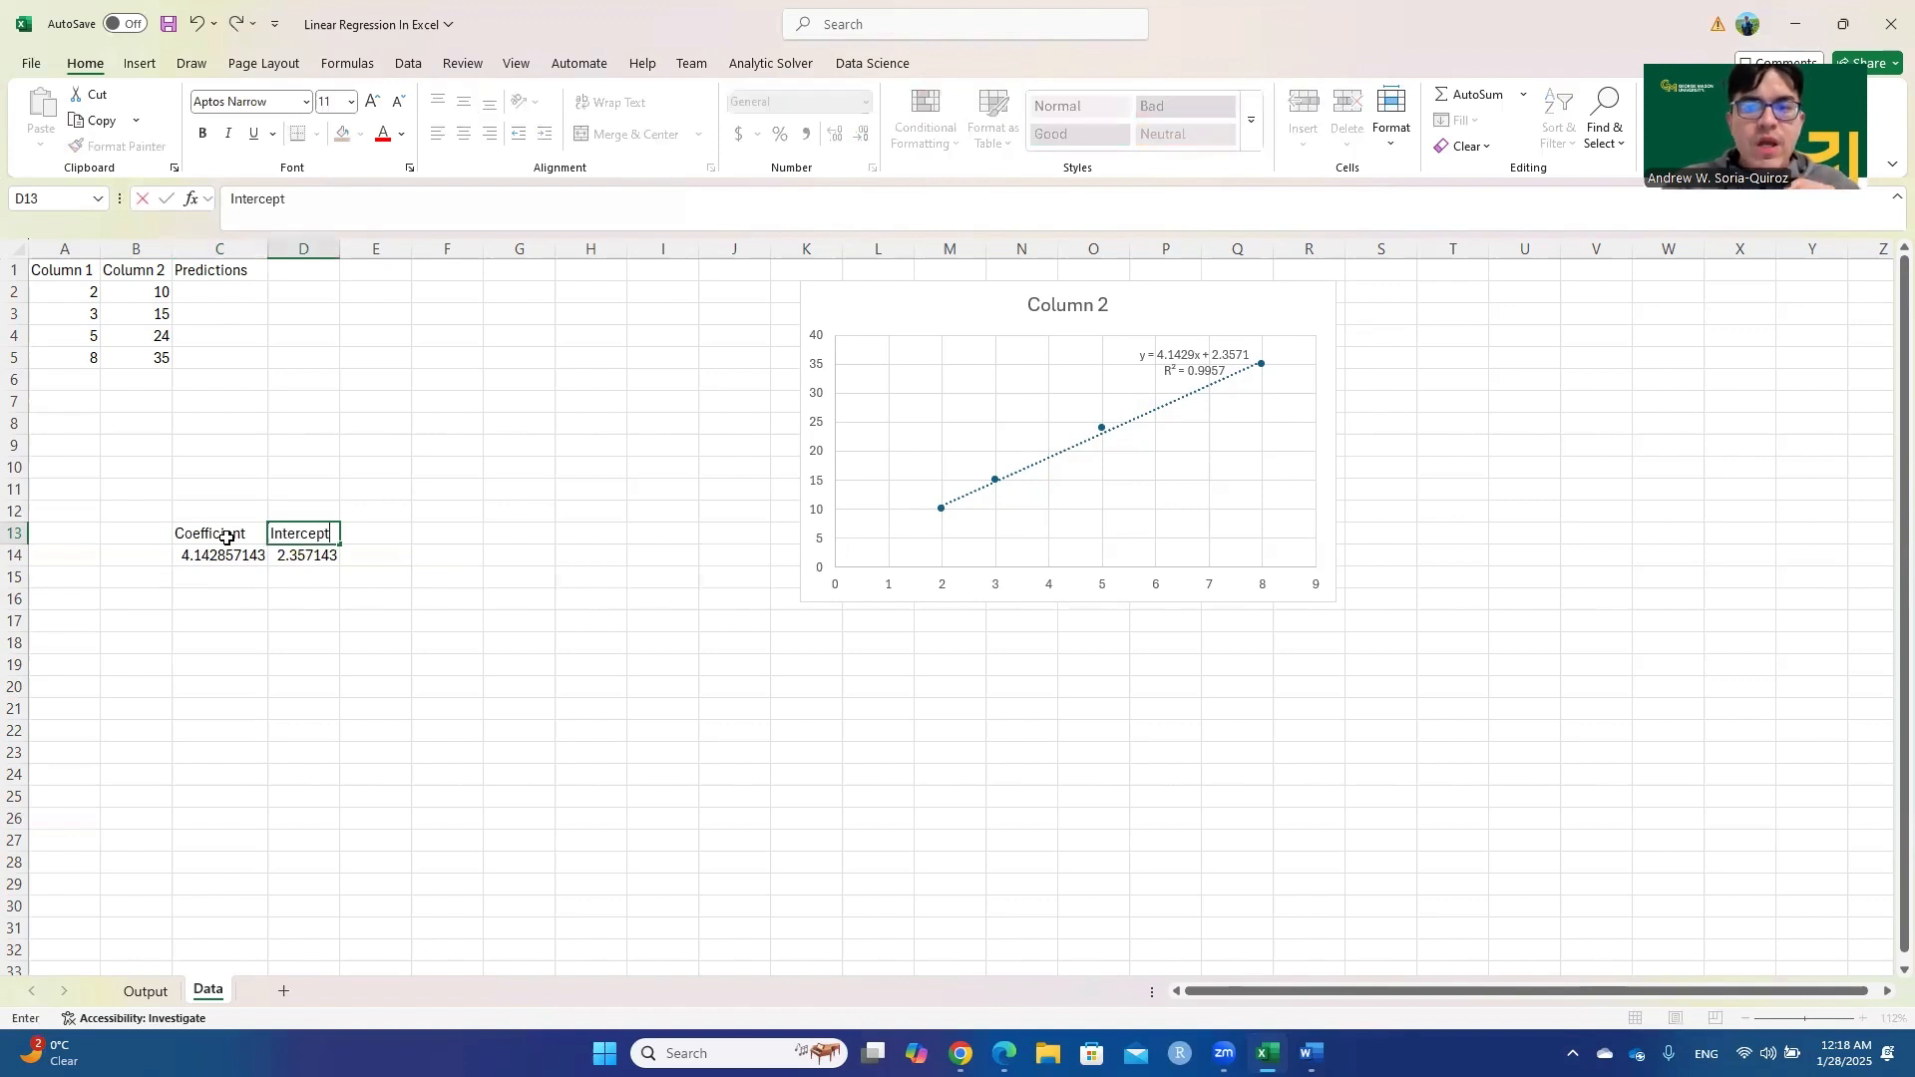
pyautogui.press('Return')
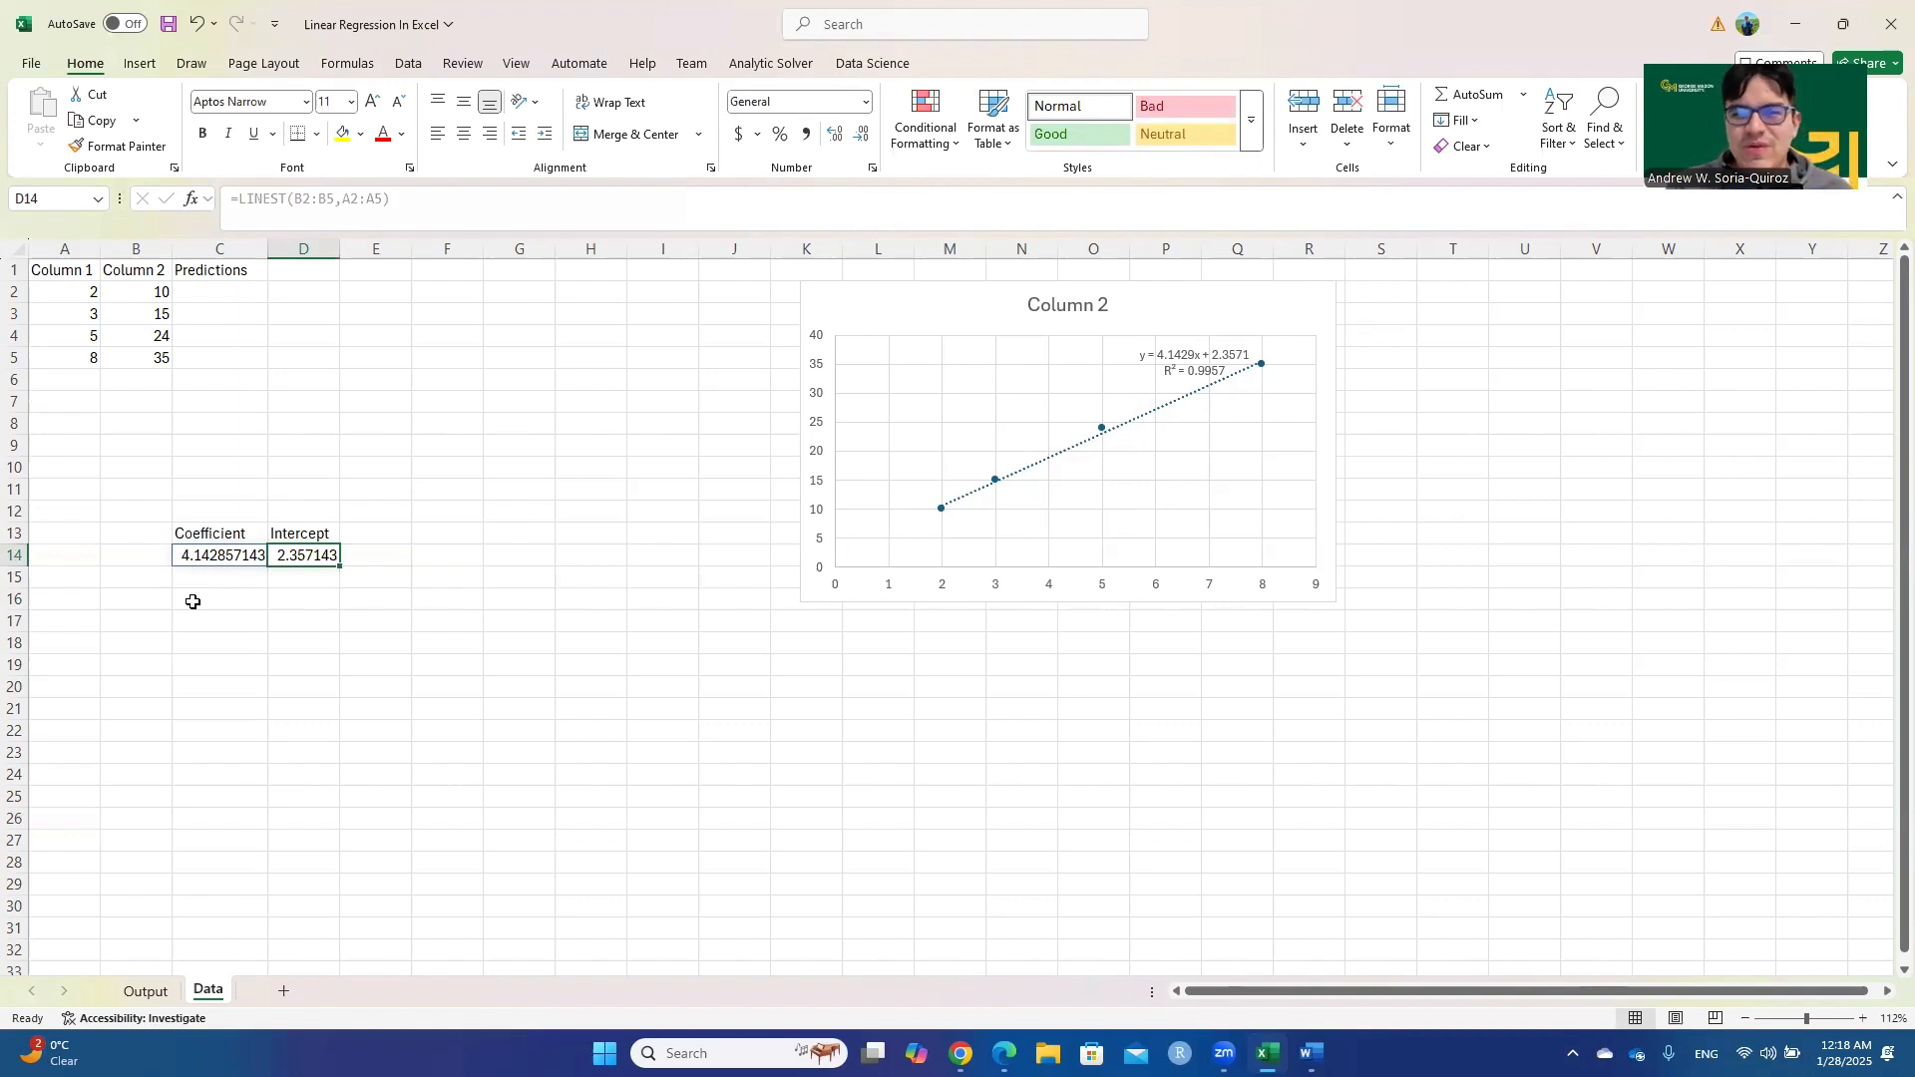
pyautogui.click(313, 638)
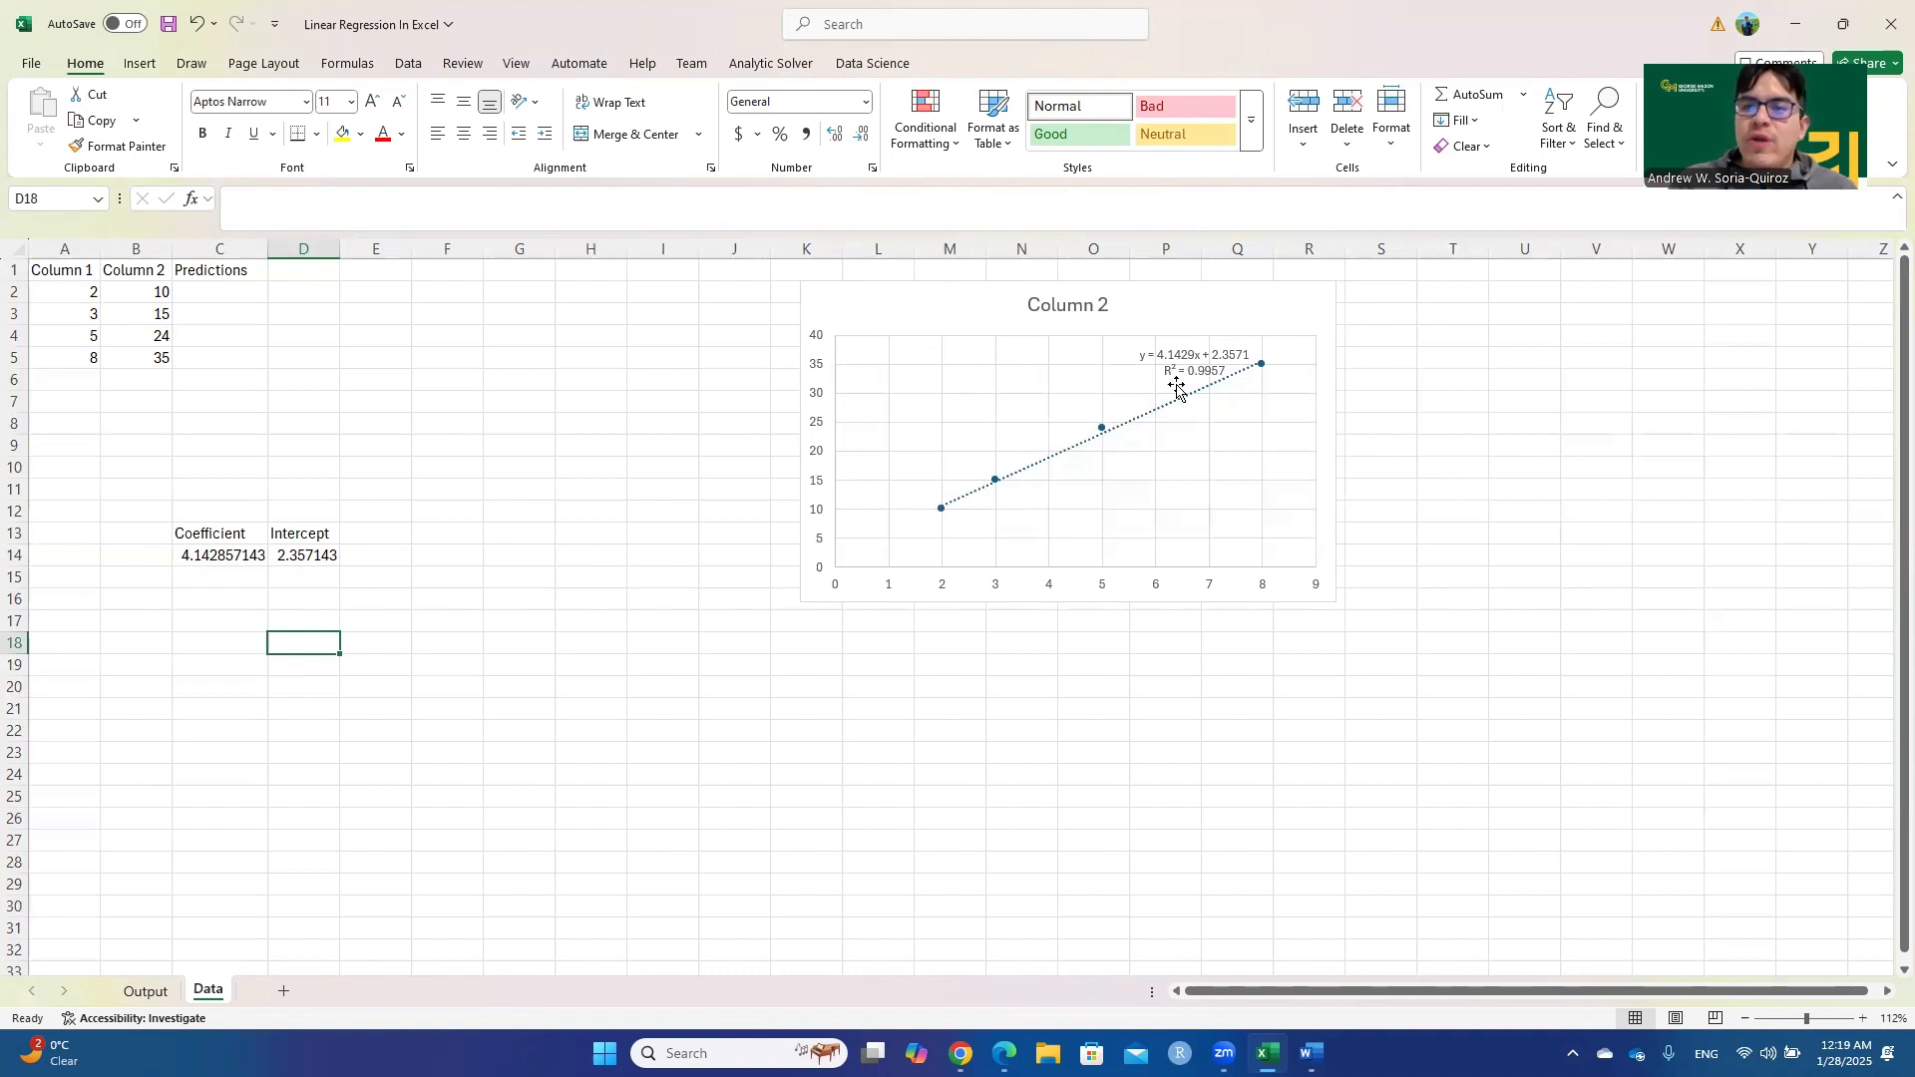
# Calculate the first prediction in cell C2 with the formula =A2*C14+D14
pyautogui.click(228, 295)
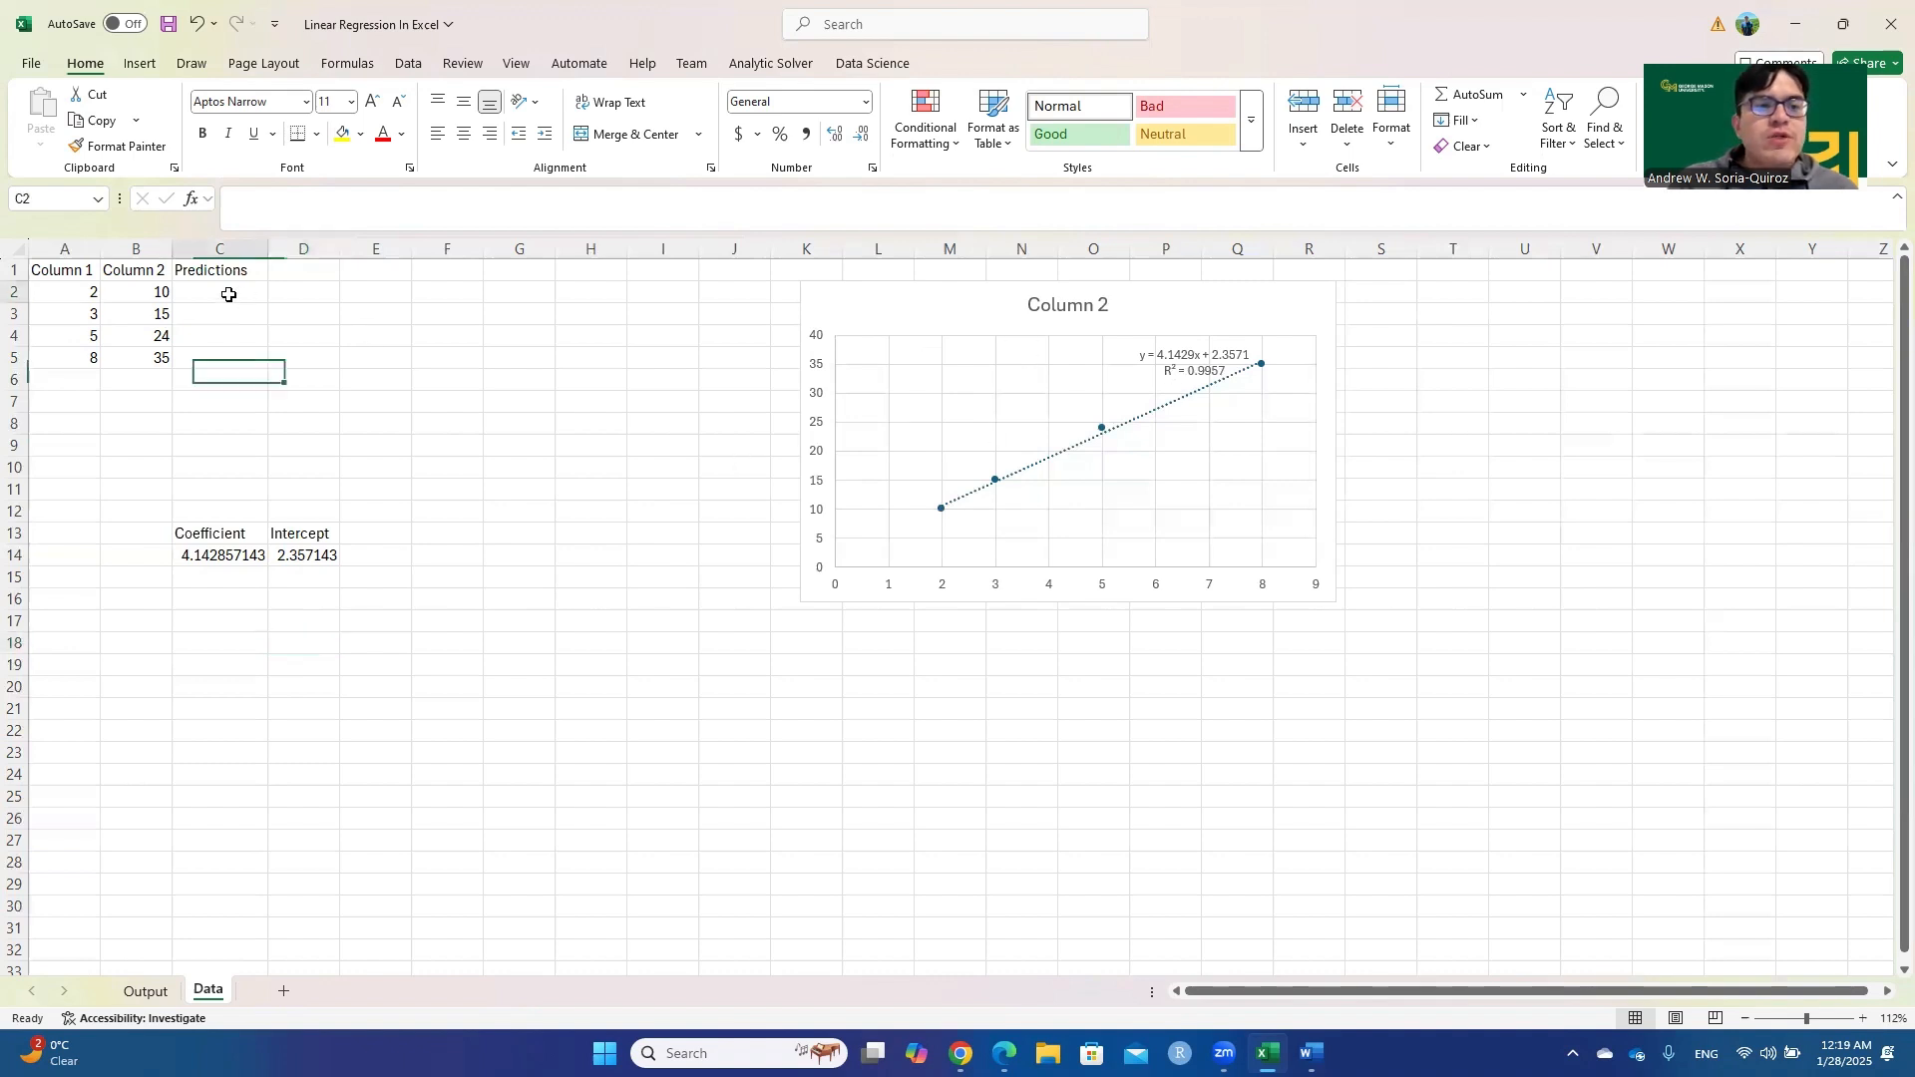
pyautogui.write('=')
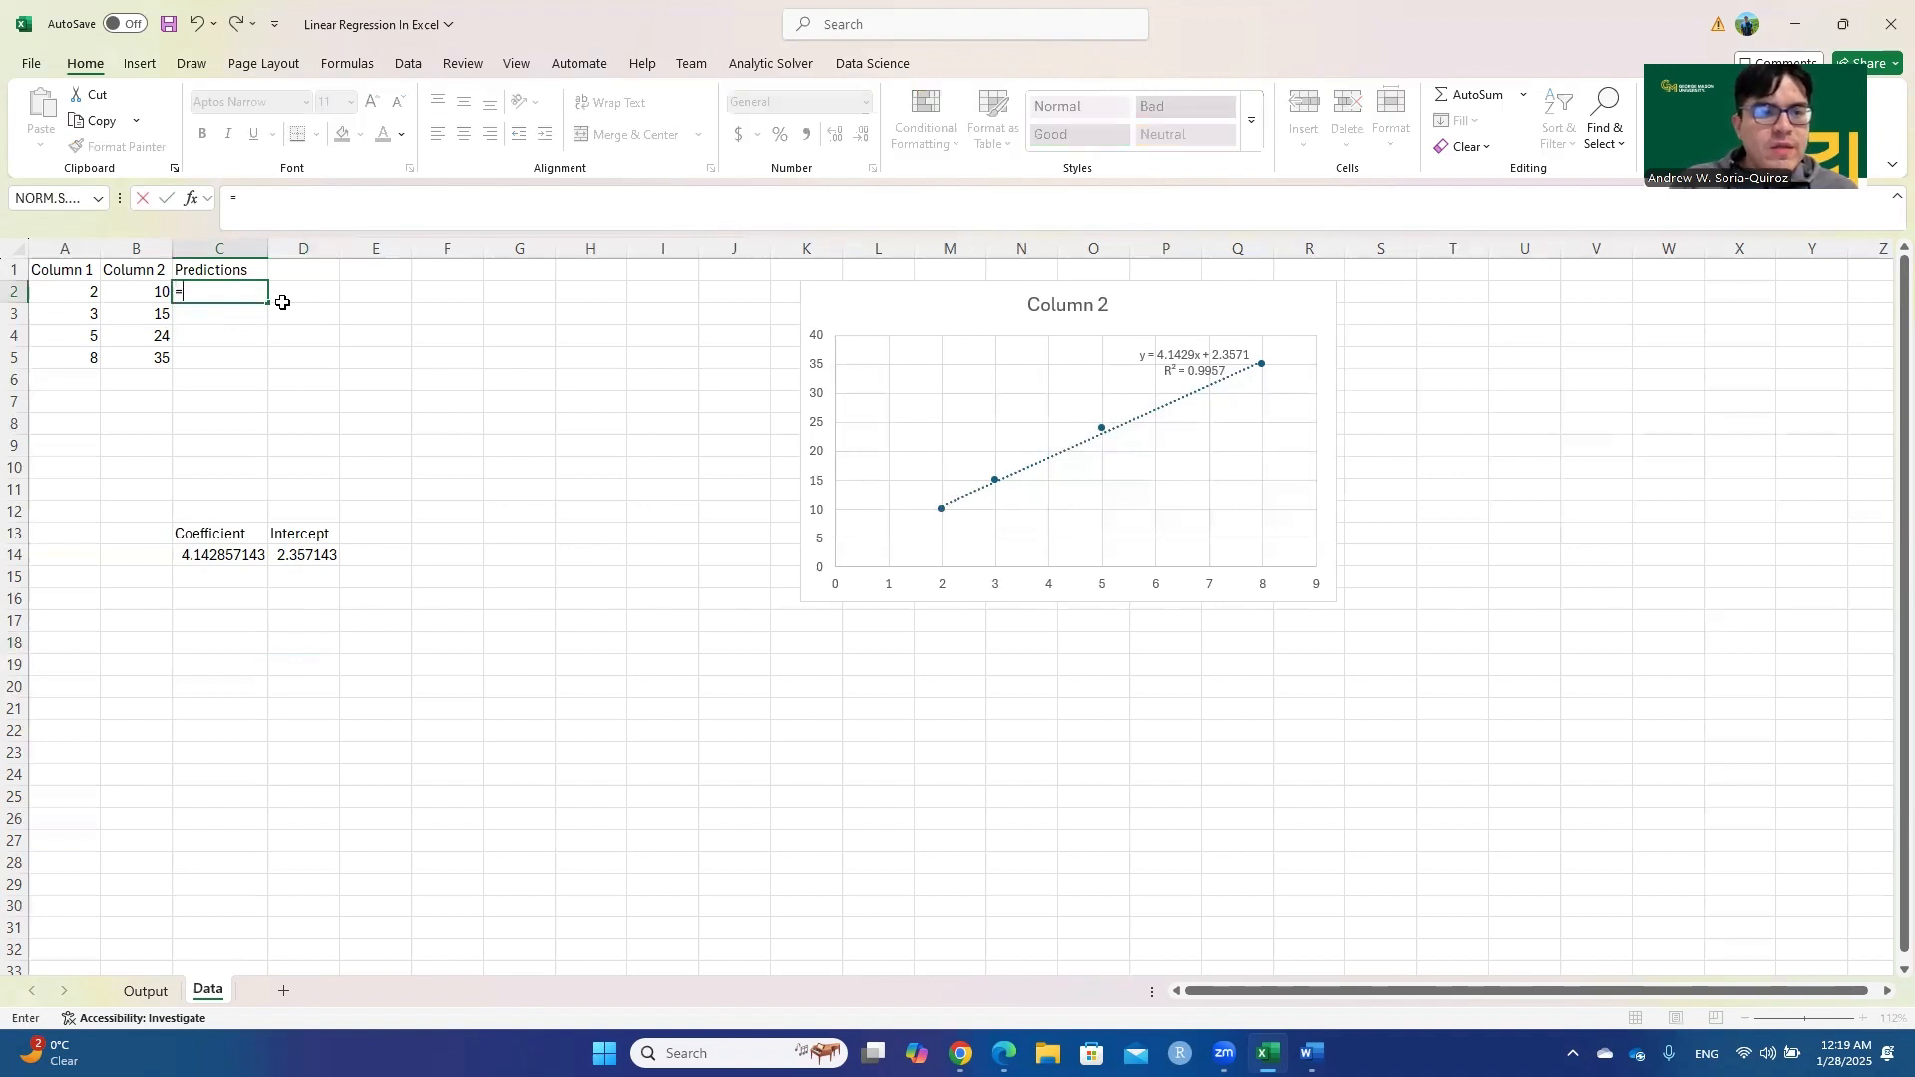
pyautogui.click(68, 298)
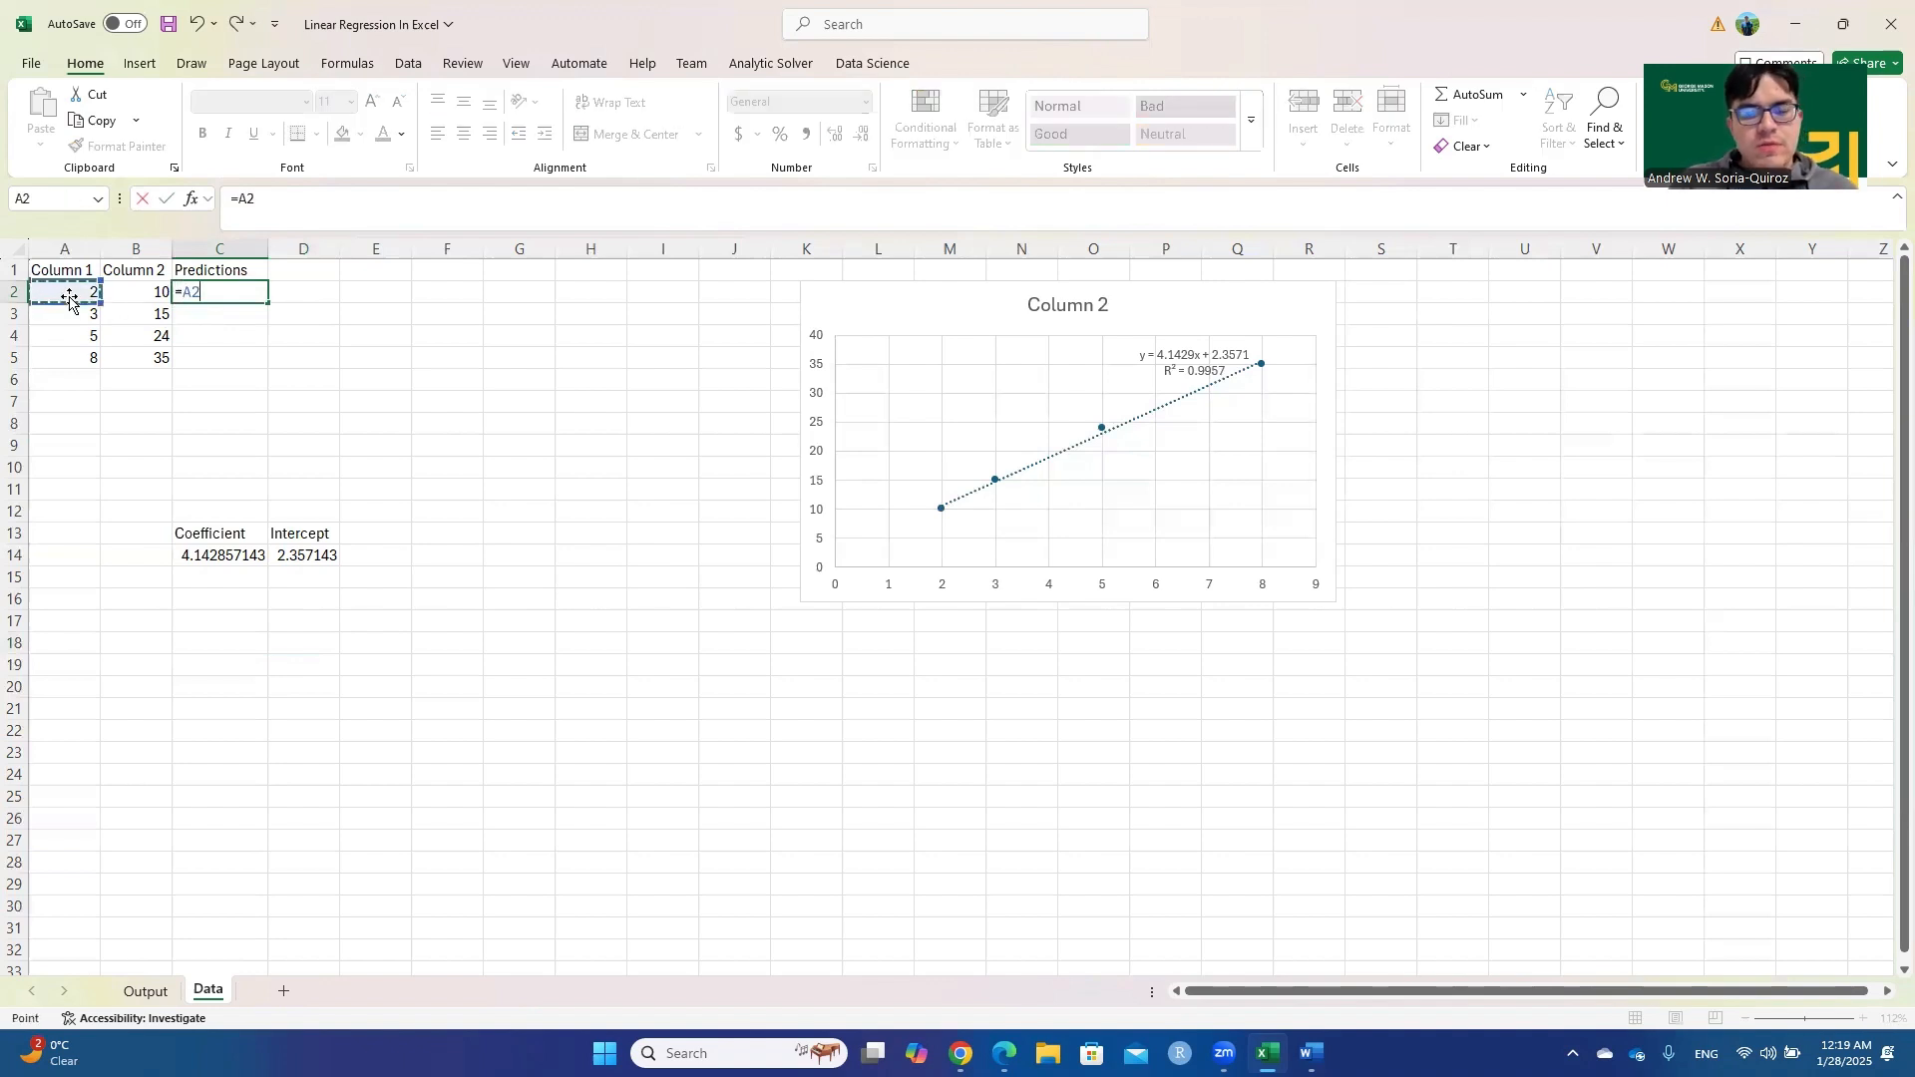
pyautogui.write('*')
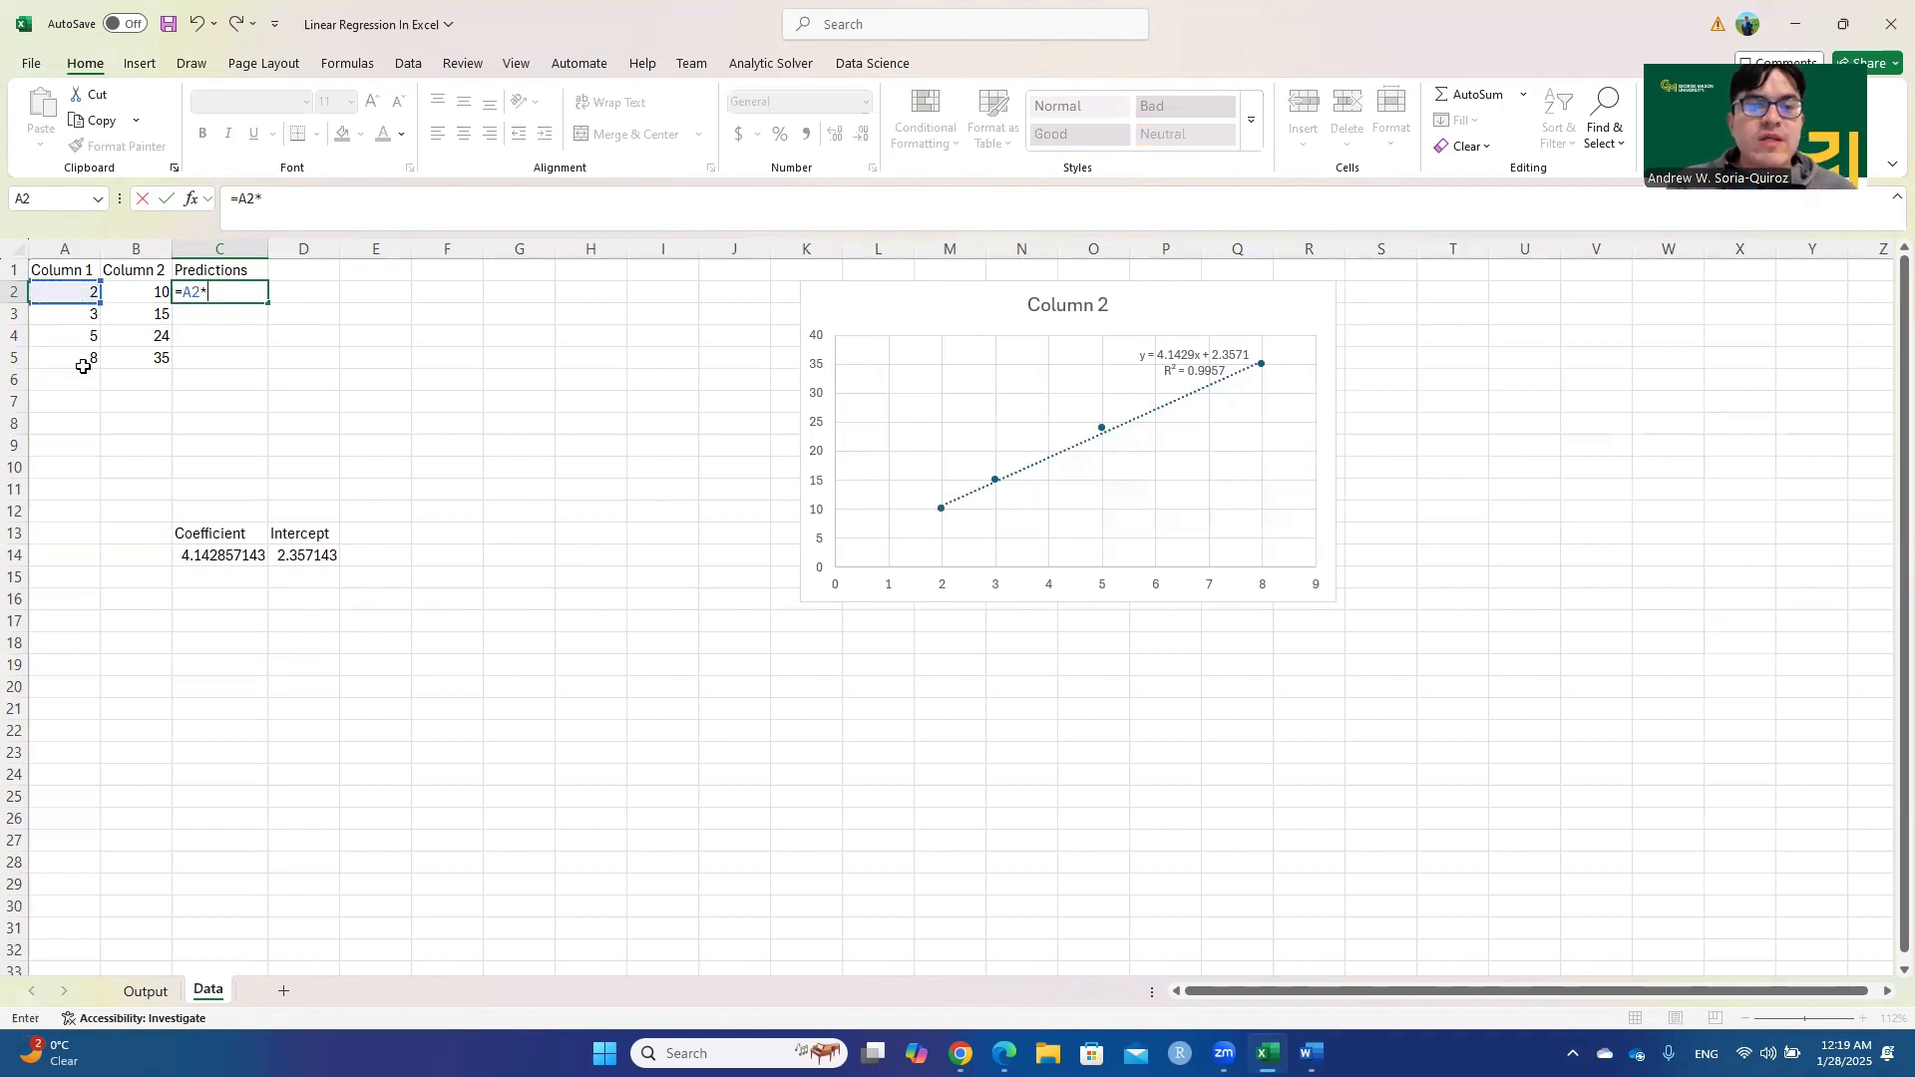
pyautogui.click(227, 556)
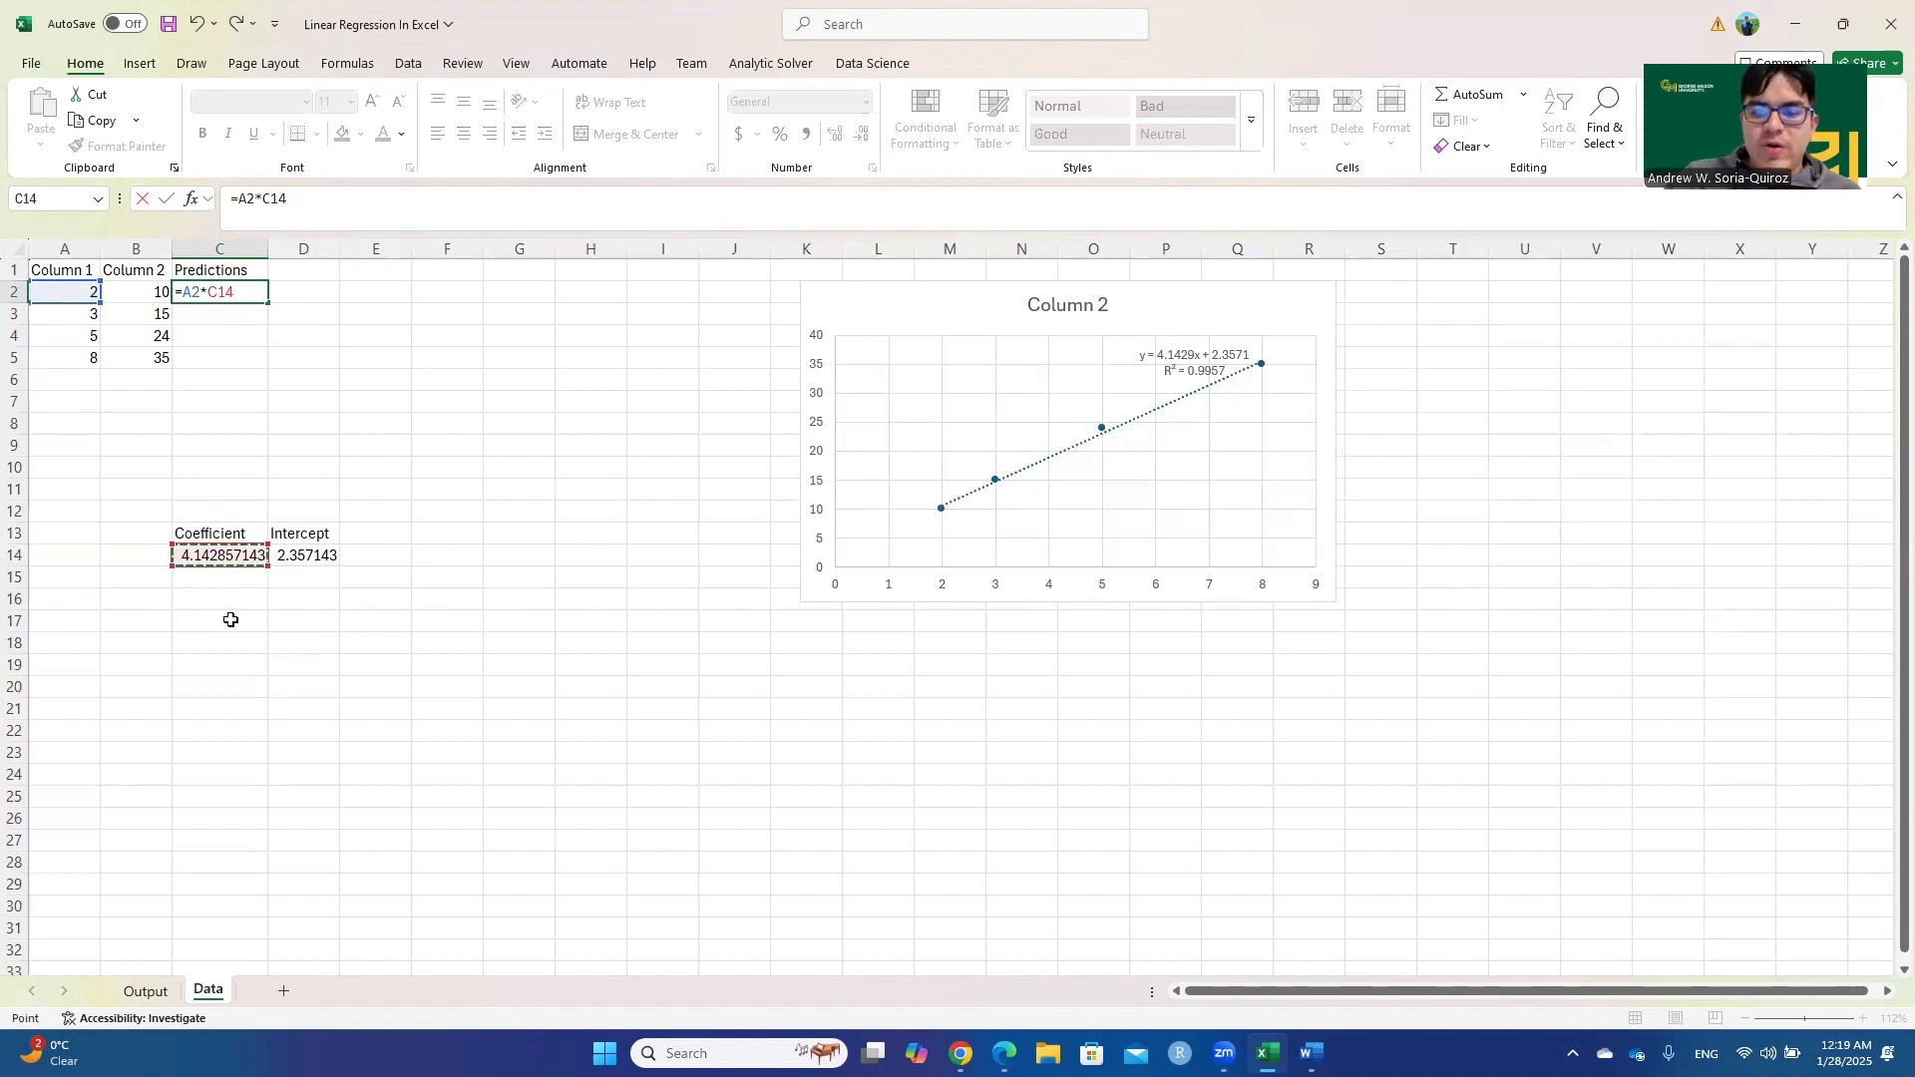
pyautogui.write('+')
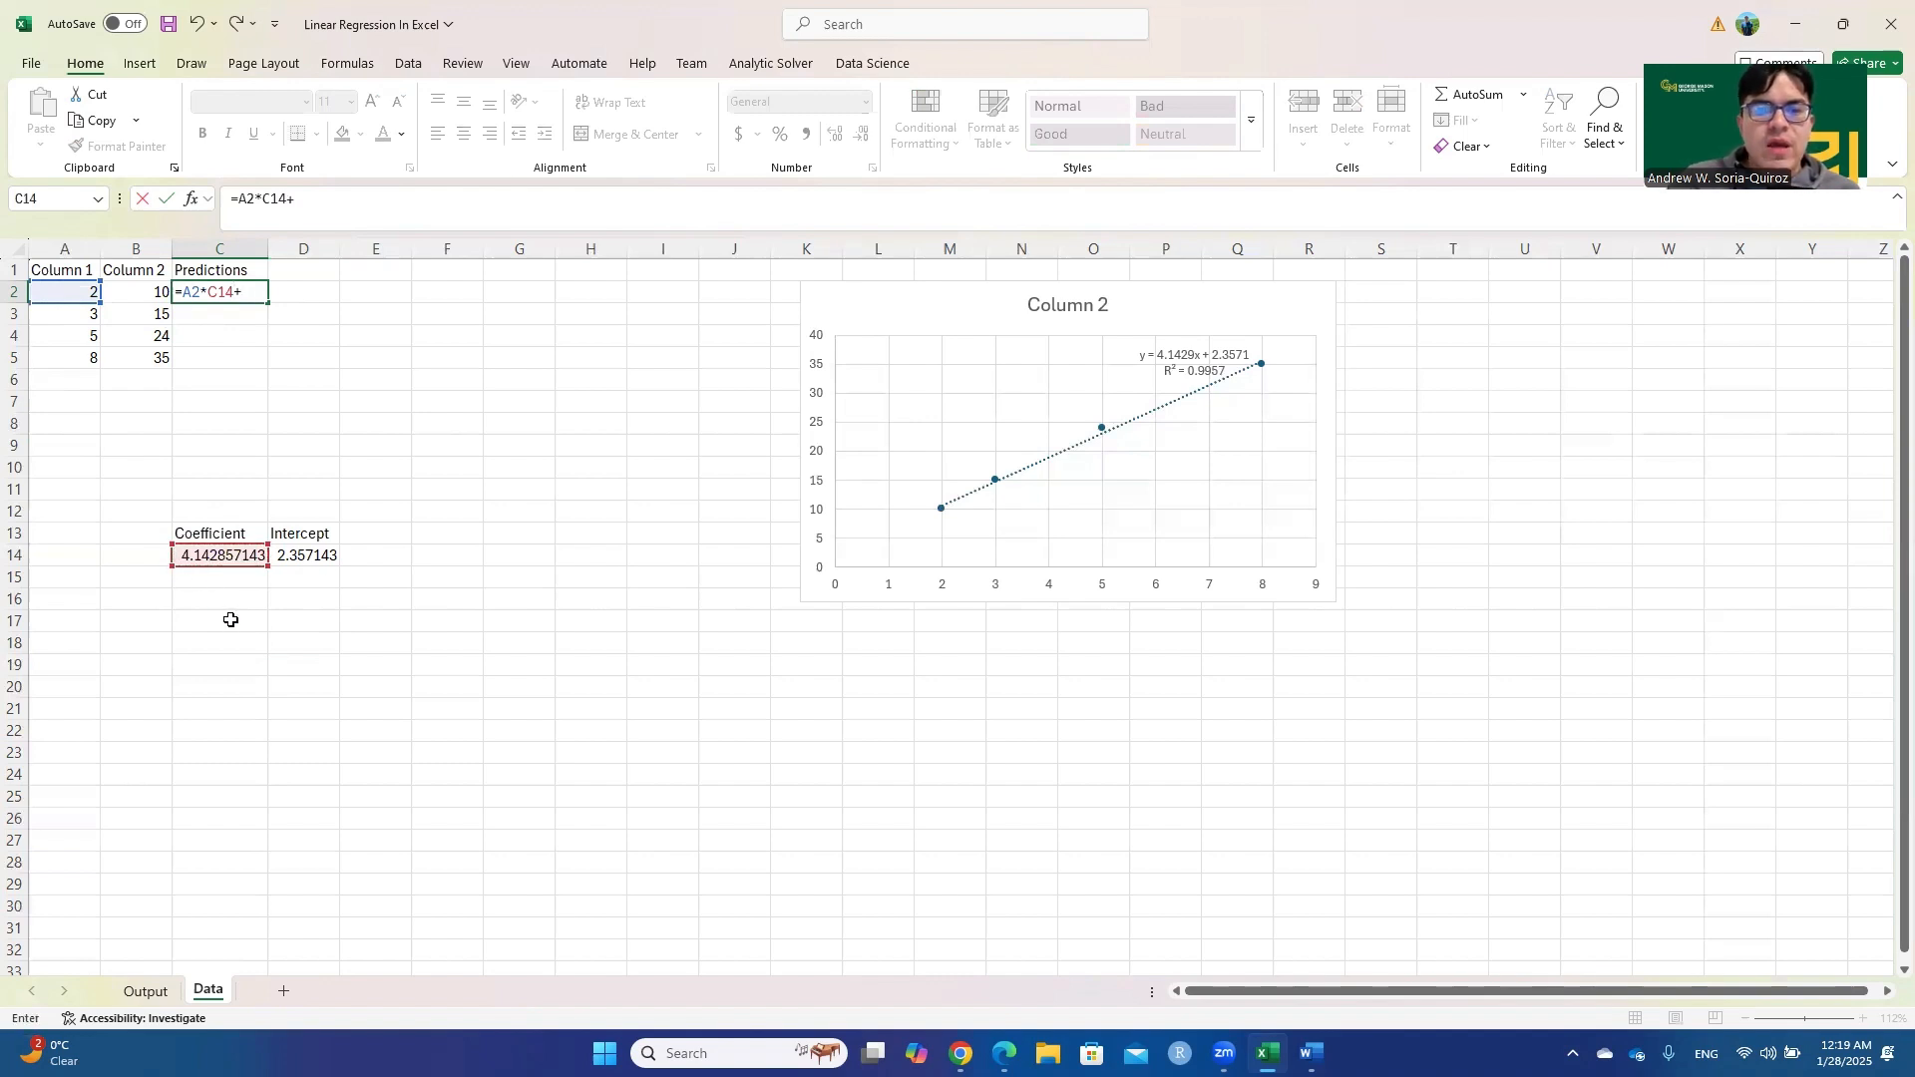
pyautogui.click(312, 555)
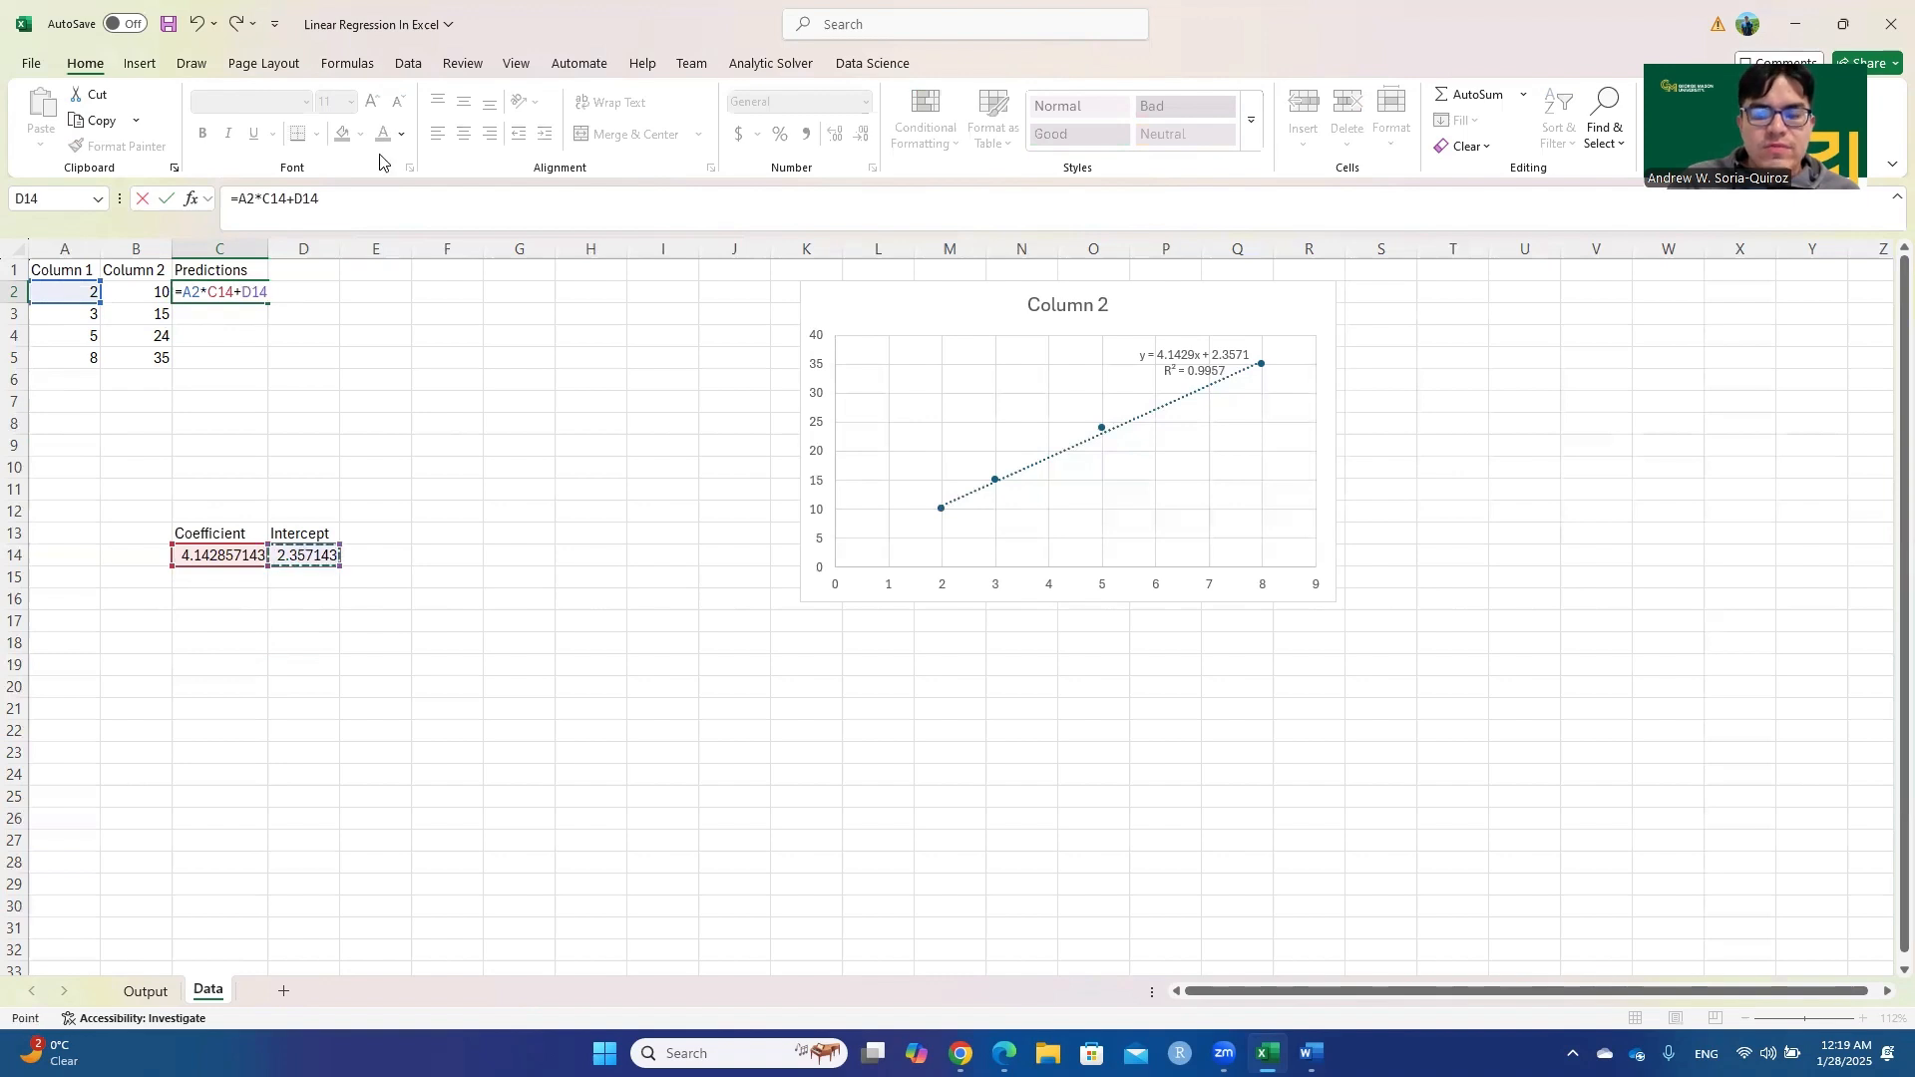
pyautogui.press('Return')
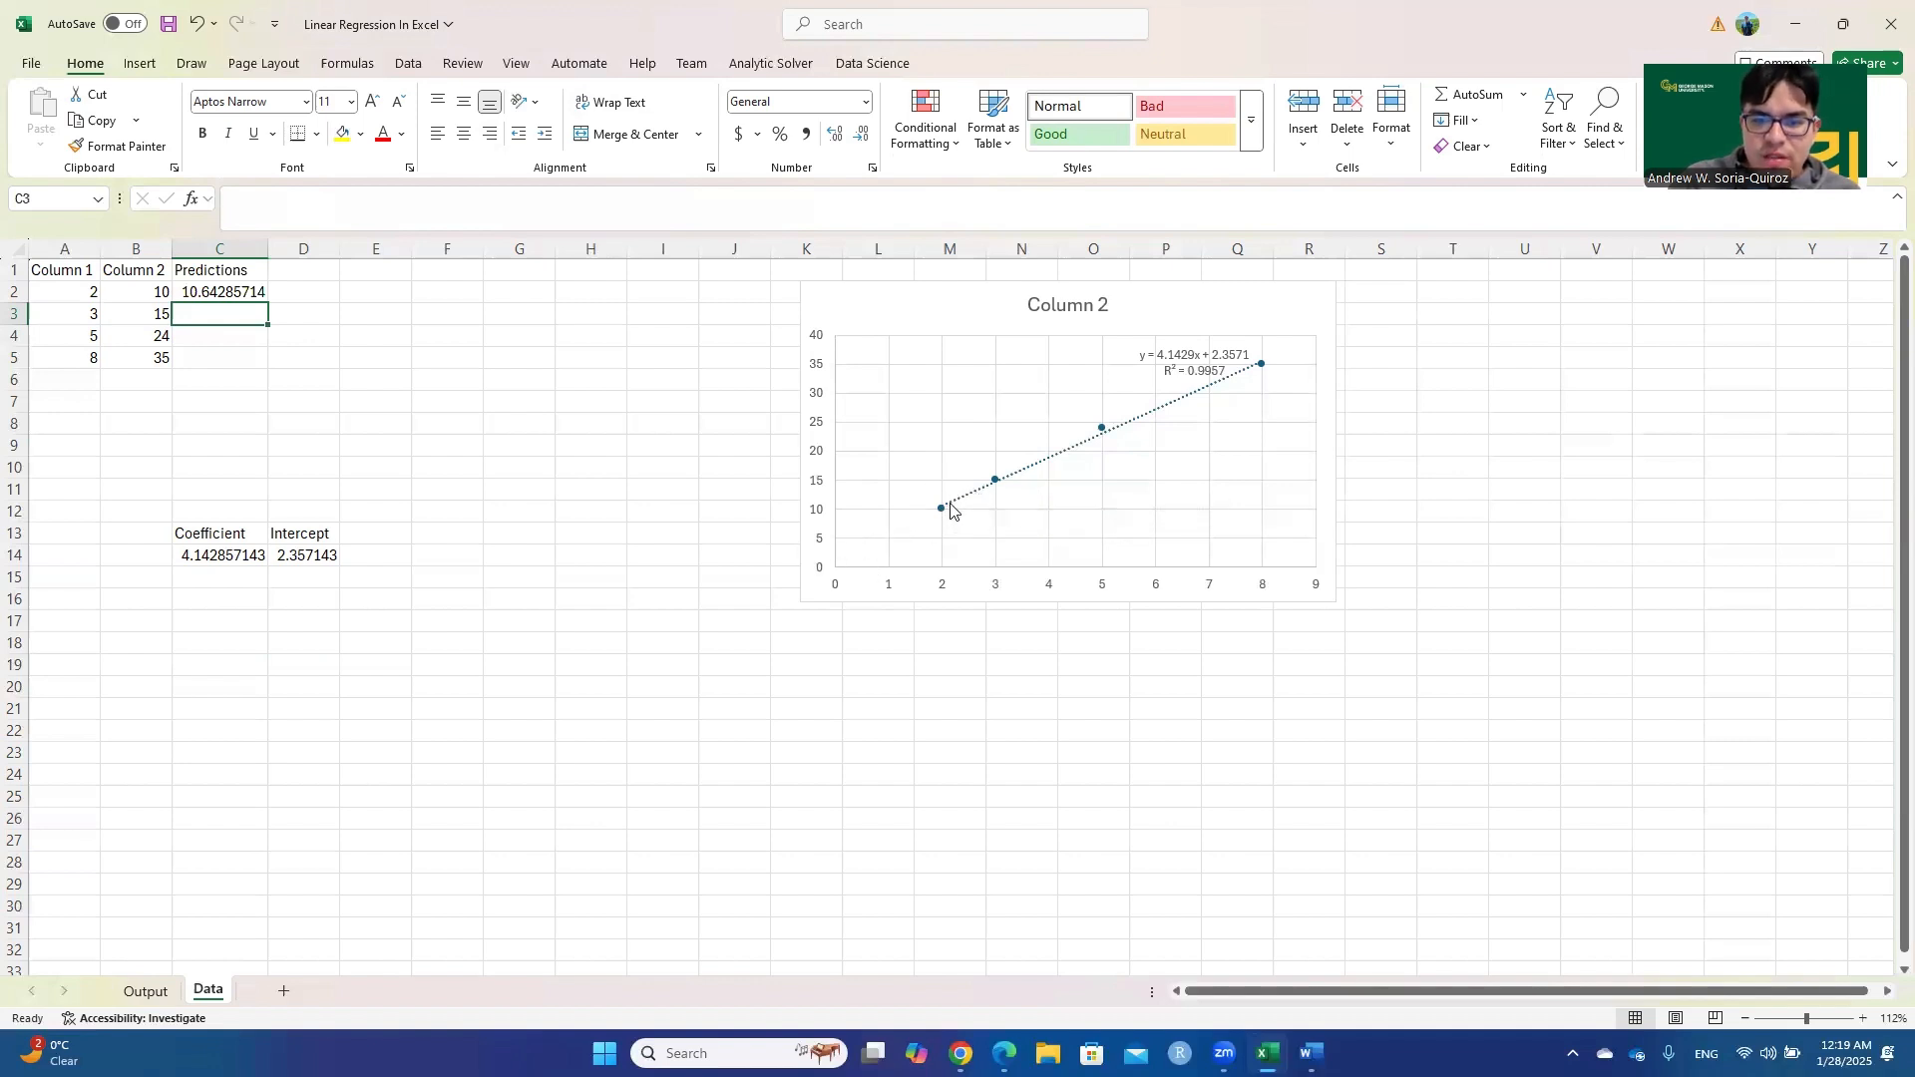
pyautogui.click(372, 533)
# Make the coefficient and intercept references in C2 absolute, so the formula reads =A2*$C$14+$D$14
pyautogui.click(243, 291)
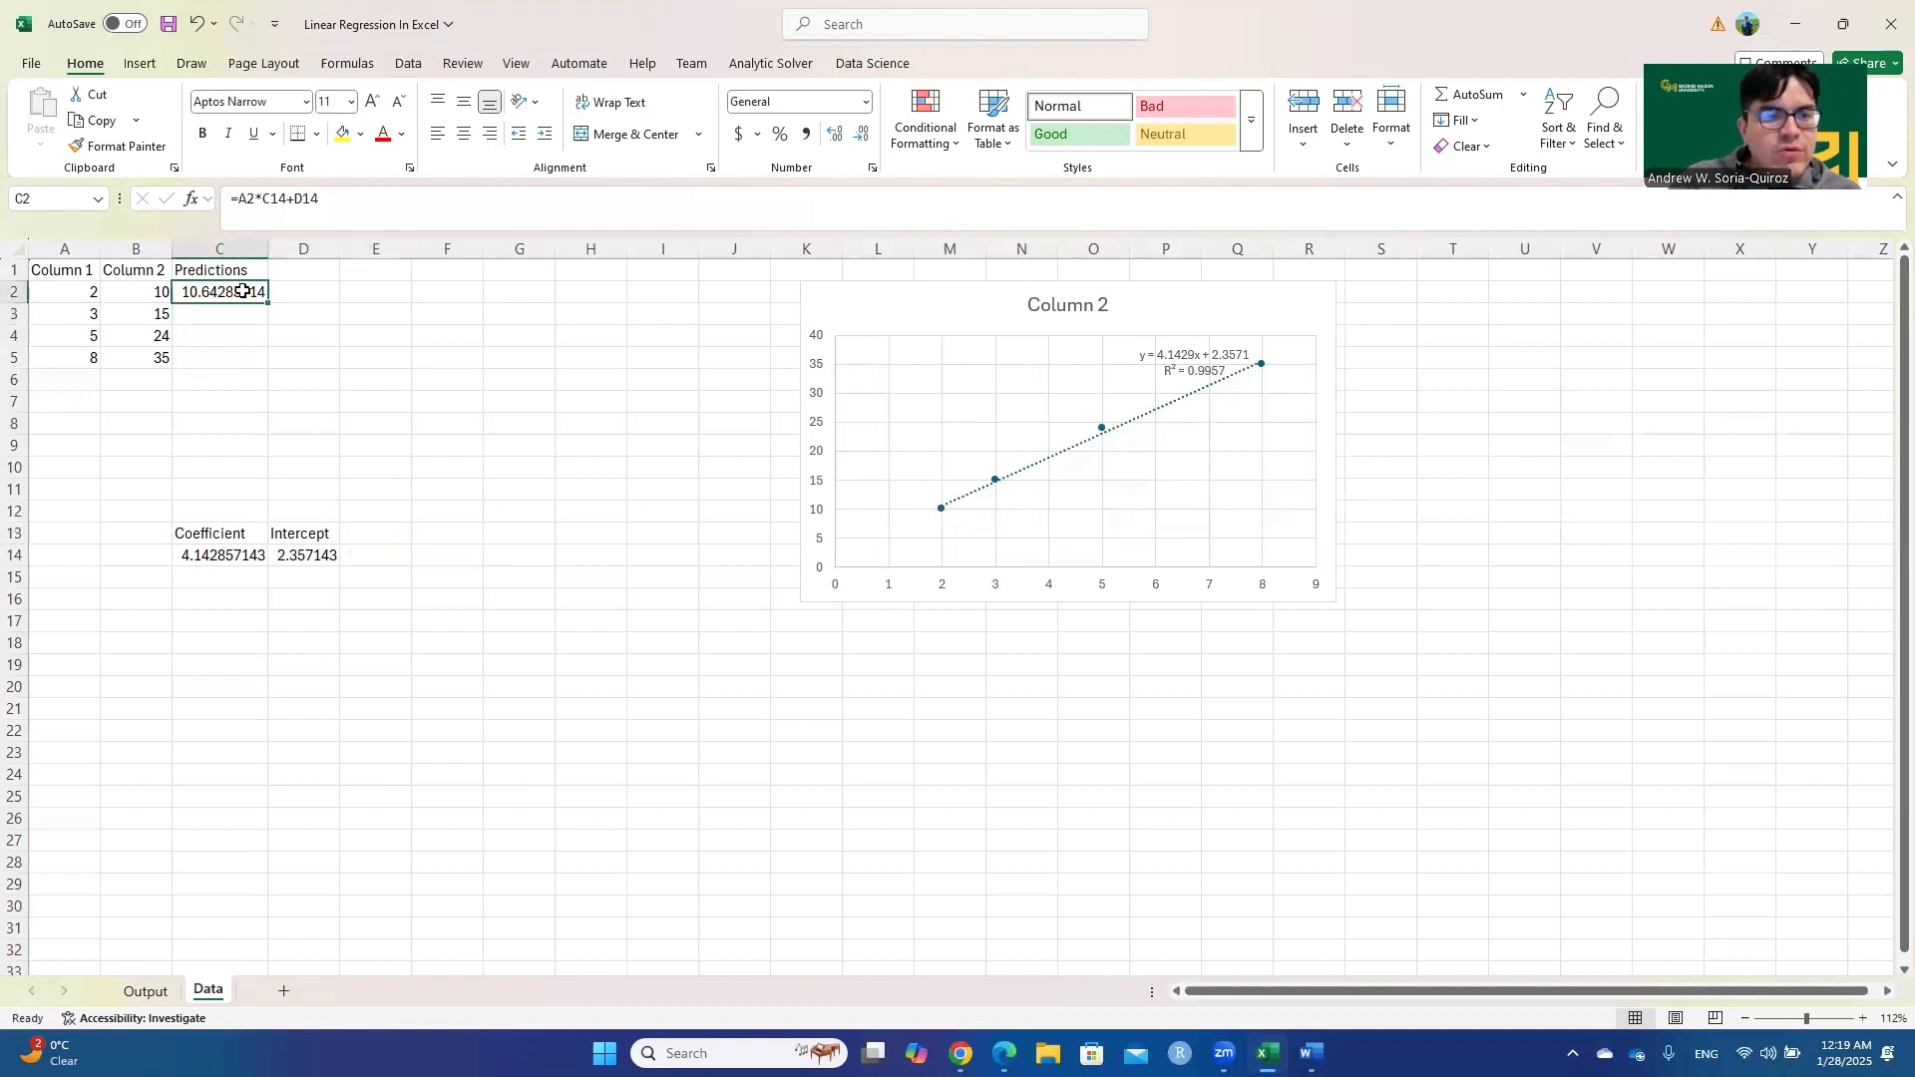
pyautogui.click(266, 199)
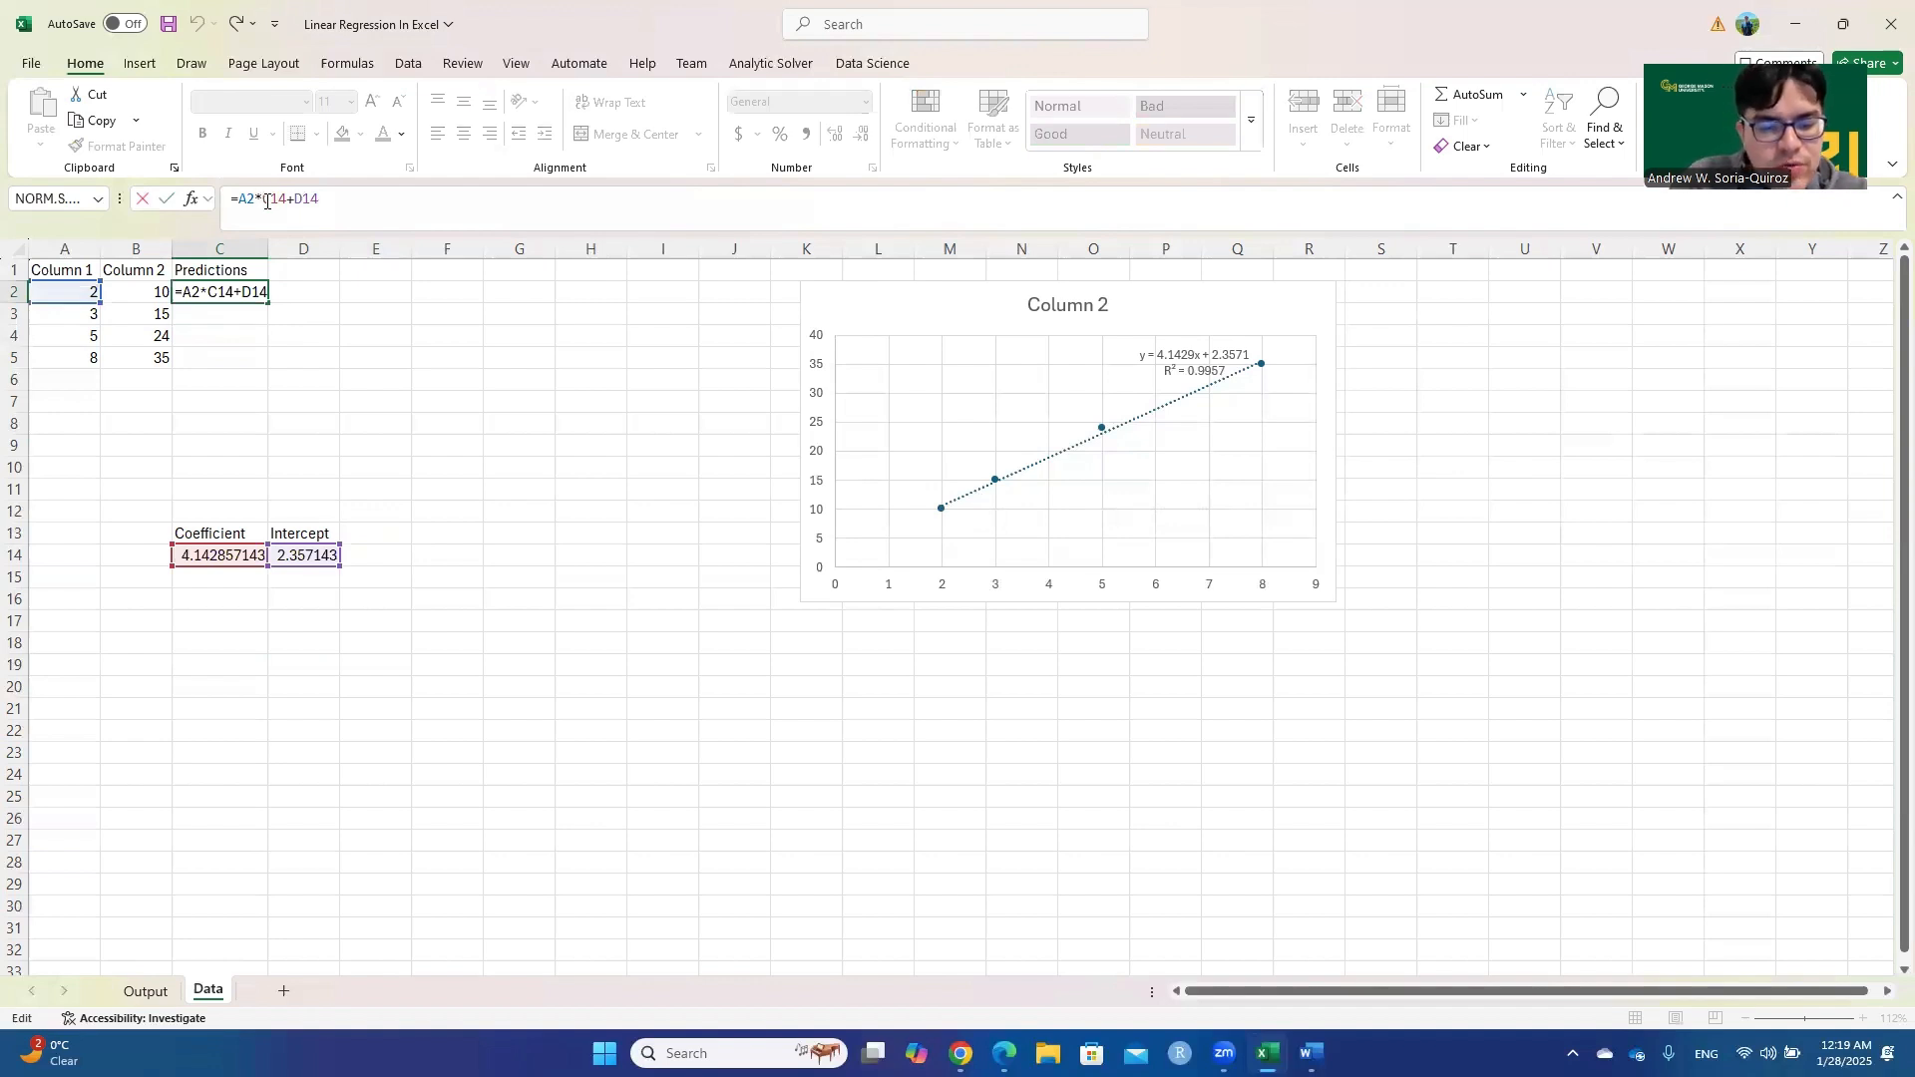
pyautogui.write('$C$')
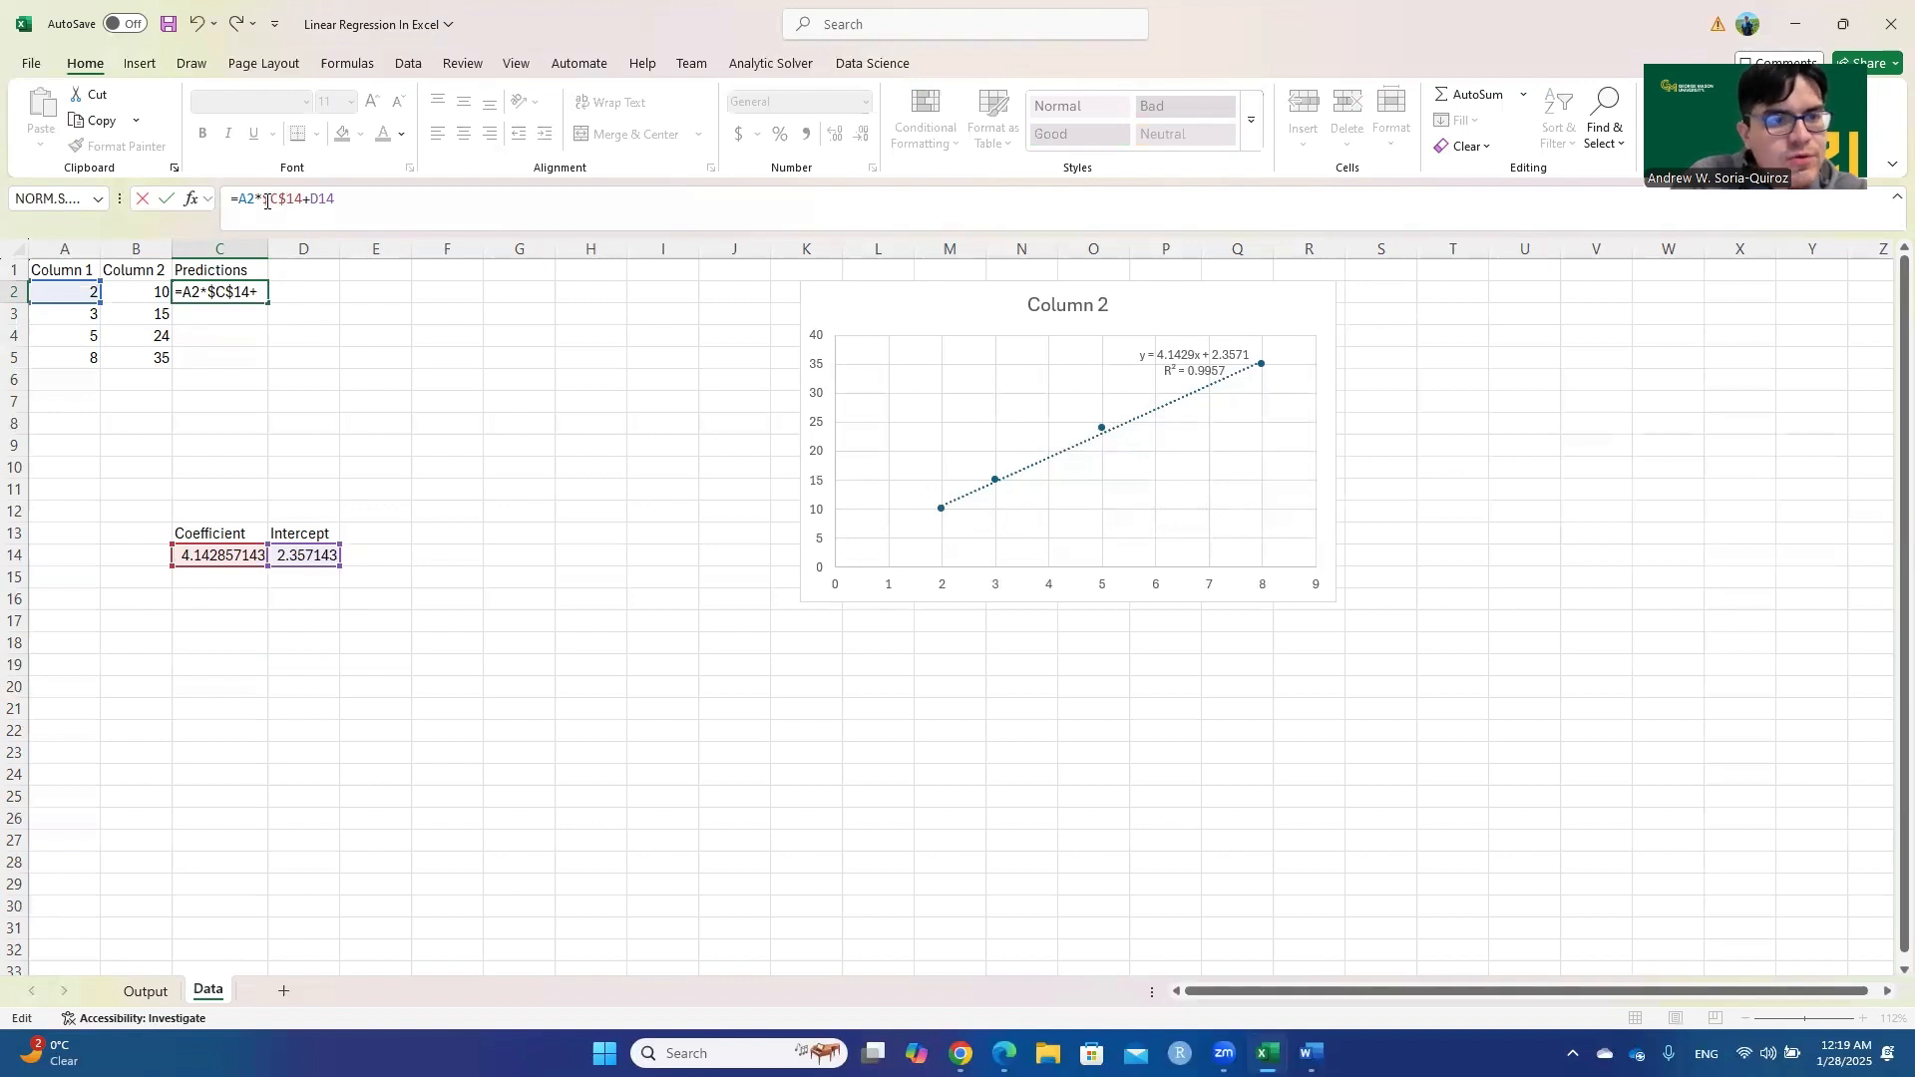
pyautogui.press('Right')
pyautogui.write('$')
pyautogui.press('Right')
pyautogui.write('$')
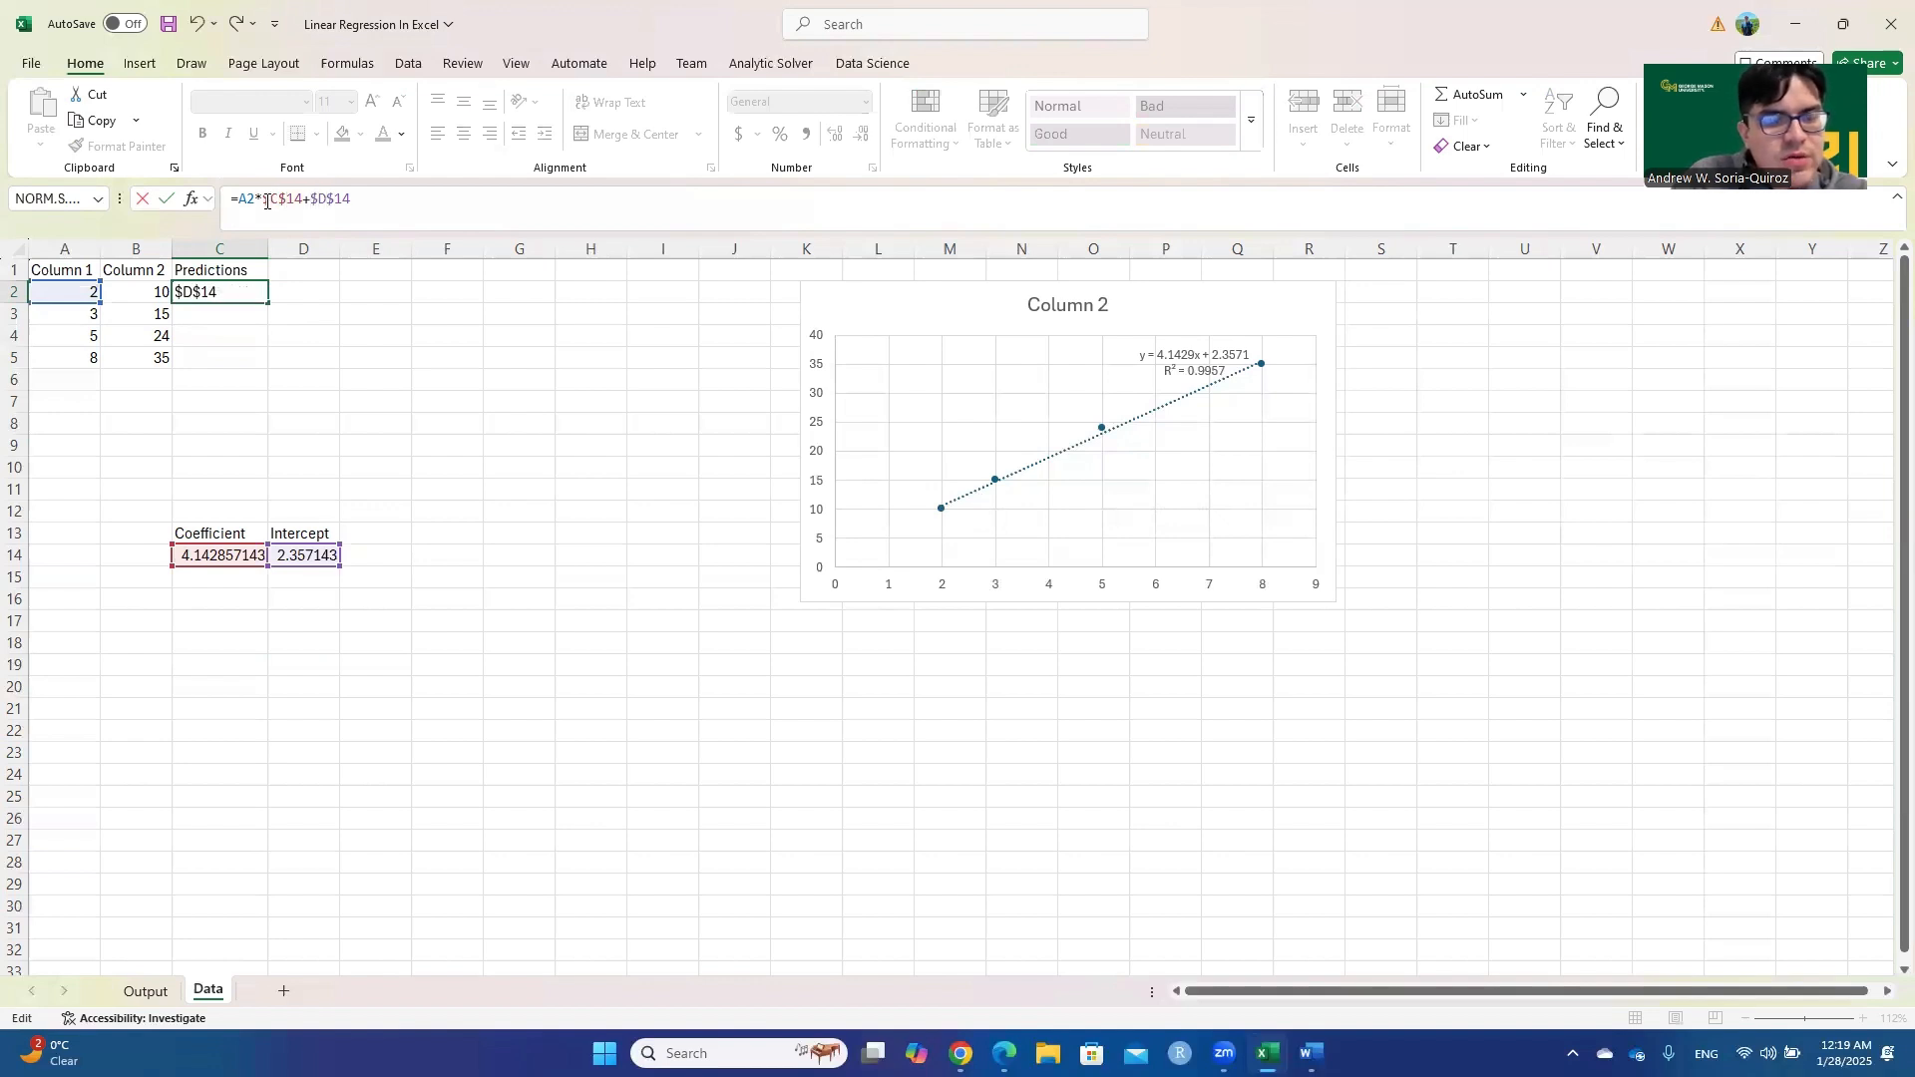
pyautogui.press('Return')
# Fill the prediction formula from C2 down through C5
pyautogui.click(231, 294)
pyautogui.moveTo(267, 303); pyautogui.dragTo(257, 371)
pyautogui.click(344, 309)
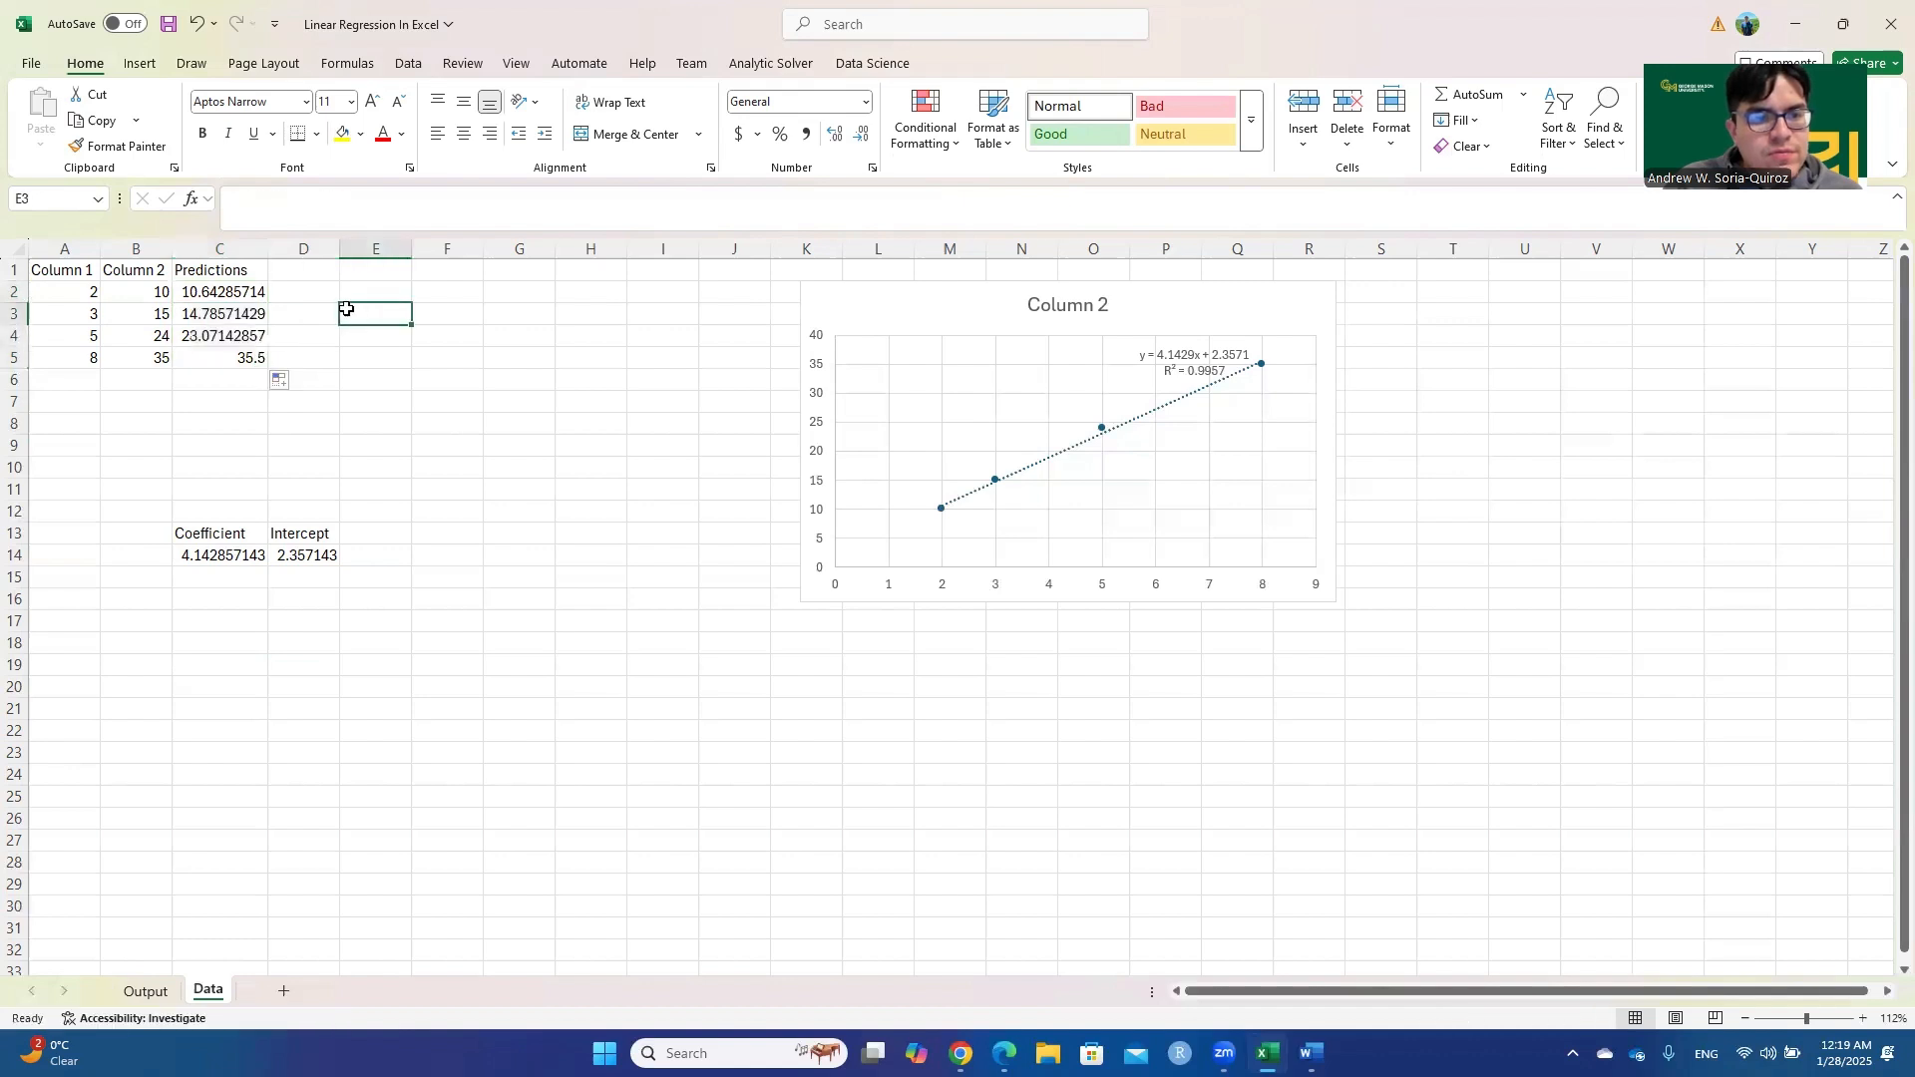
# Enter the header "Absolute Error" in cell D1 and widen column D to fit it
pyautogui.click(290, 270)
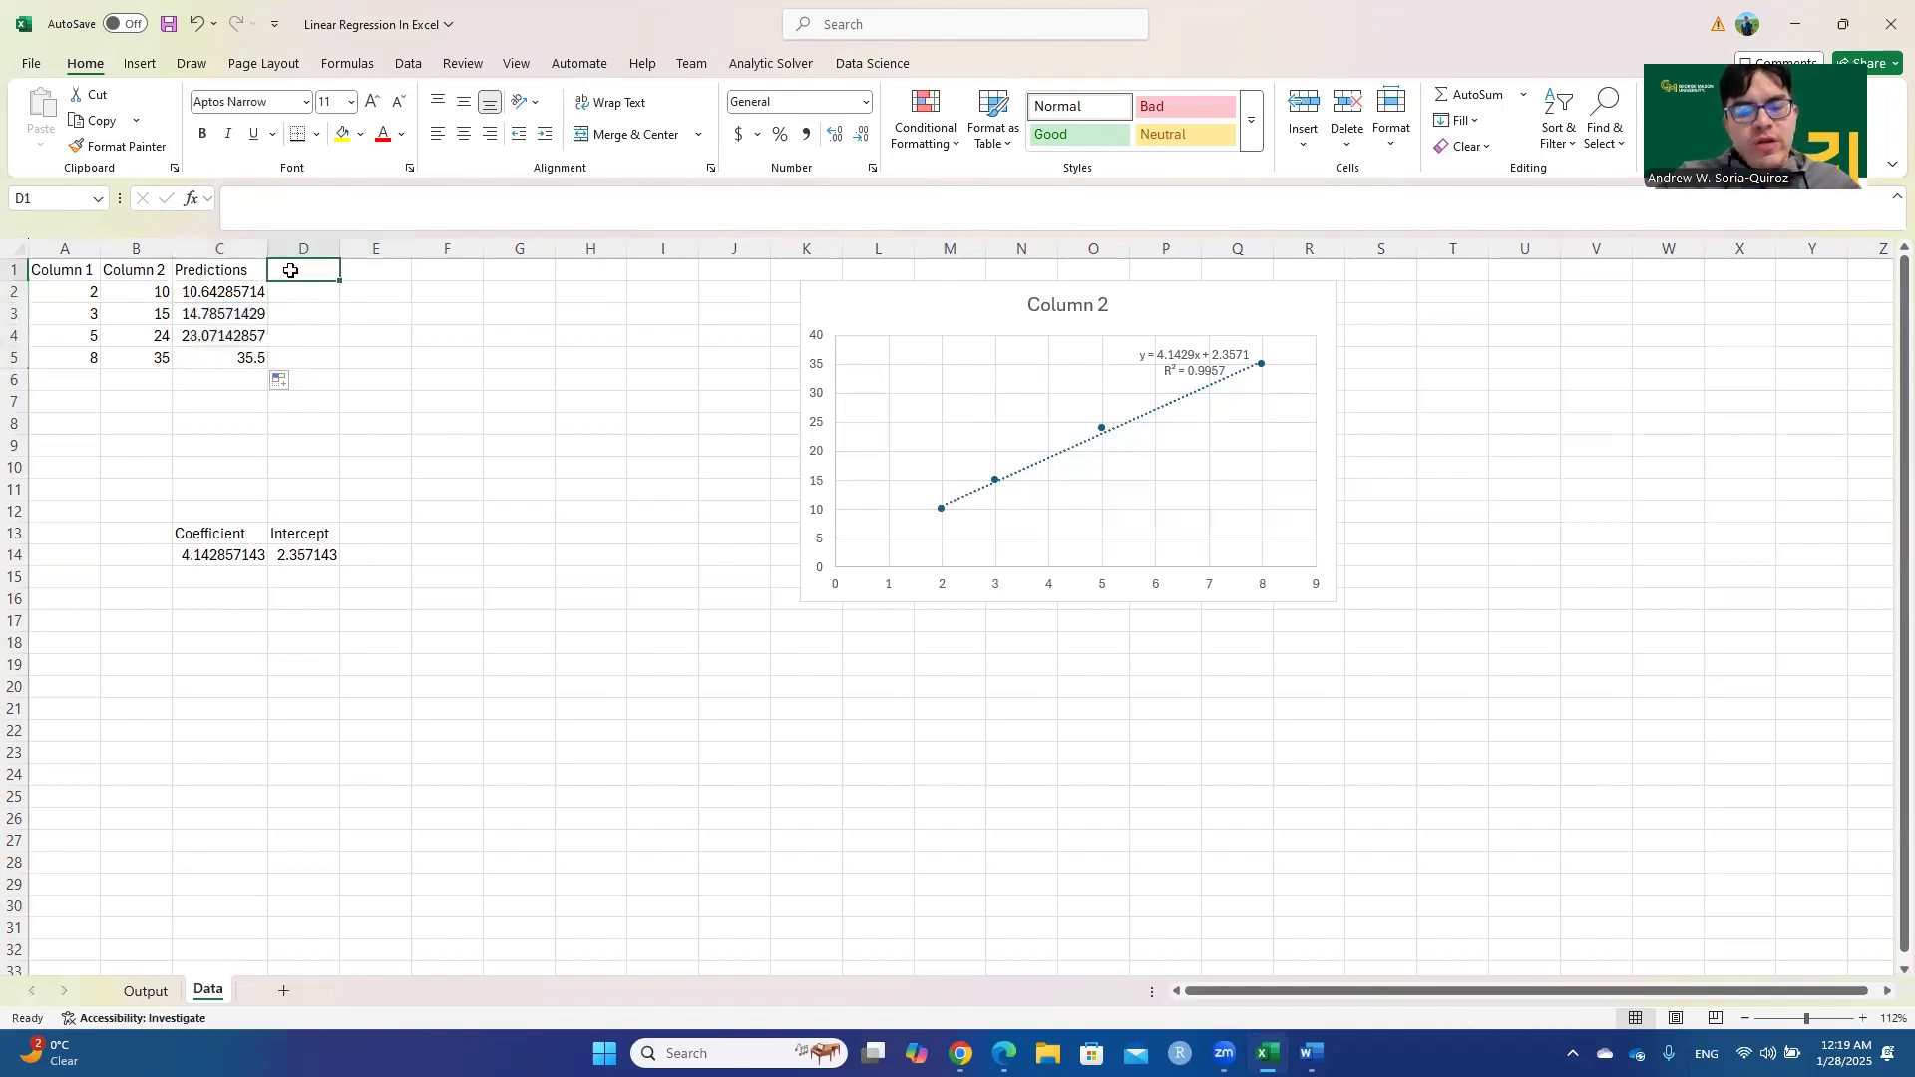
pyautogui.write('Absolute Error\\')
pyautogui.press('BackSpace')
pyautogui.press('Return')
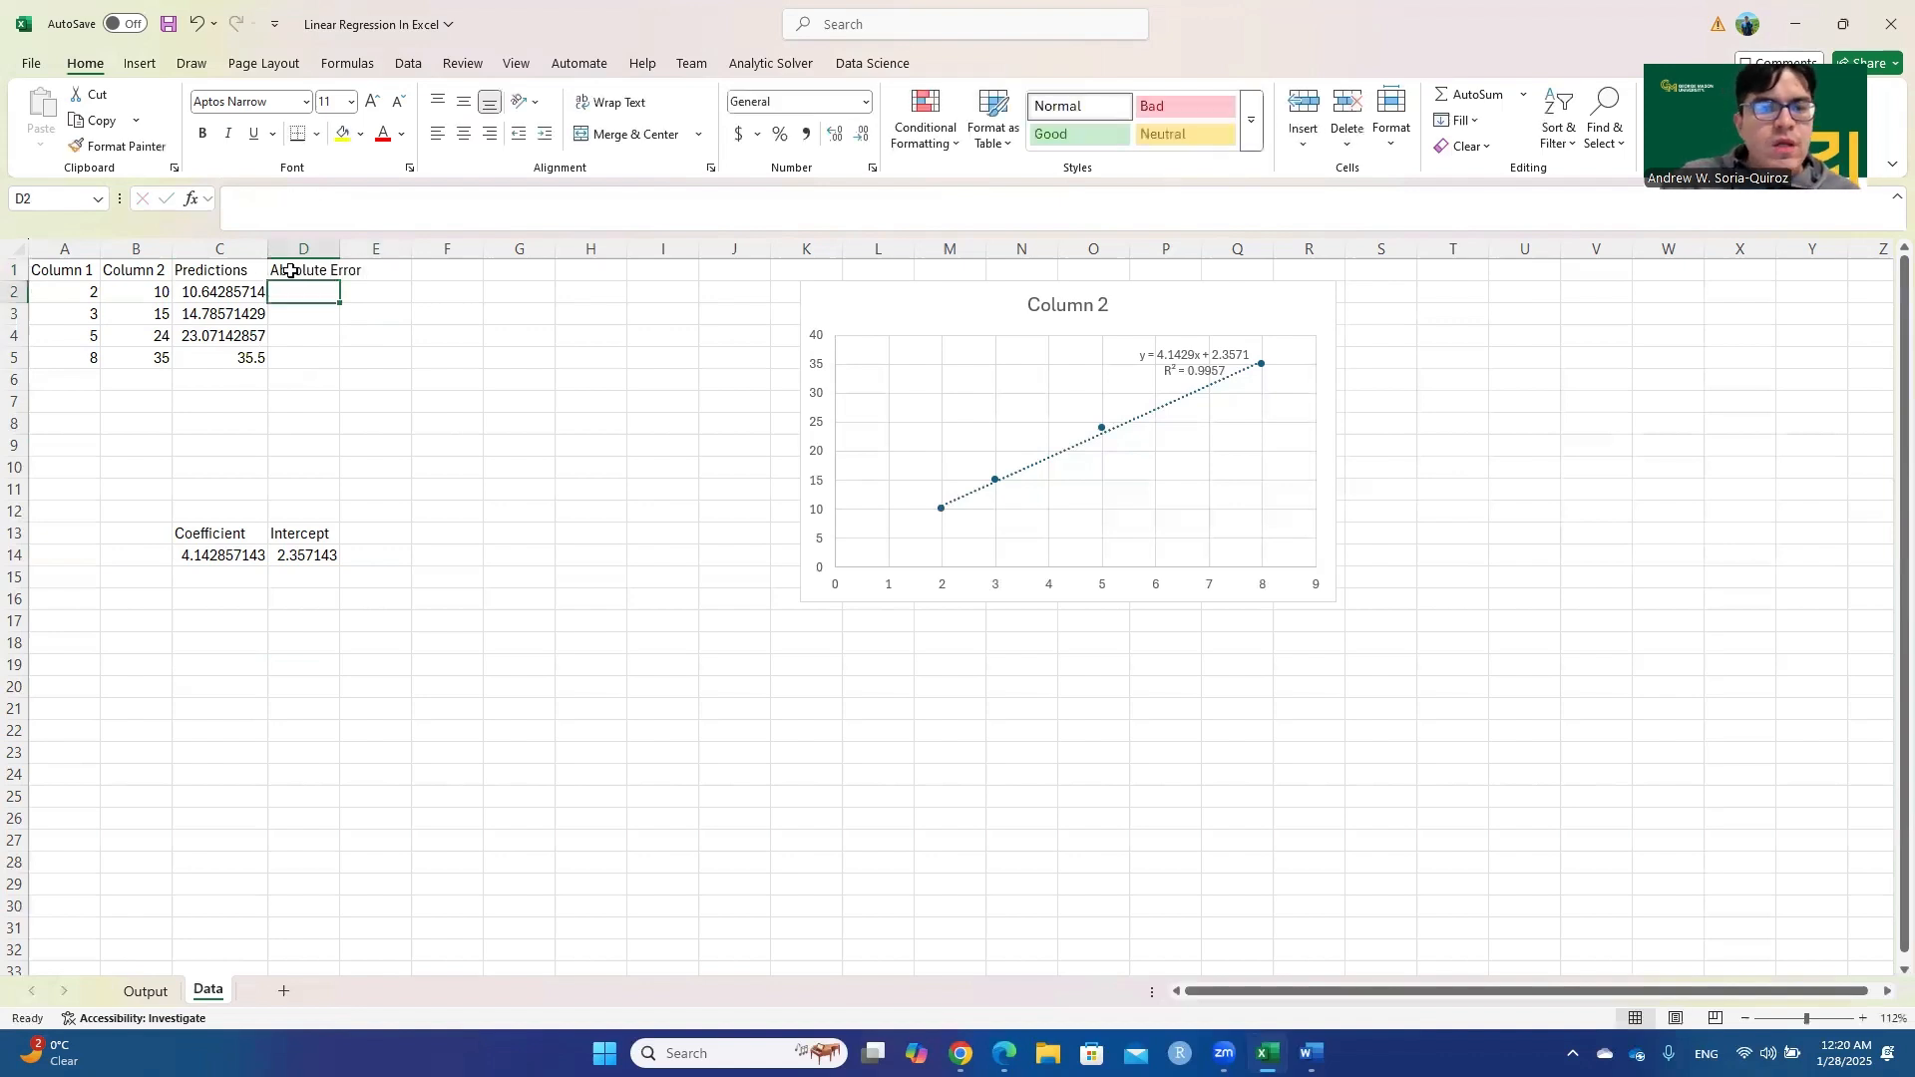
pyautogui.moveTo(343, 251); pyautogui.dragTo(375, 251)
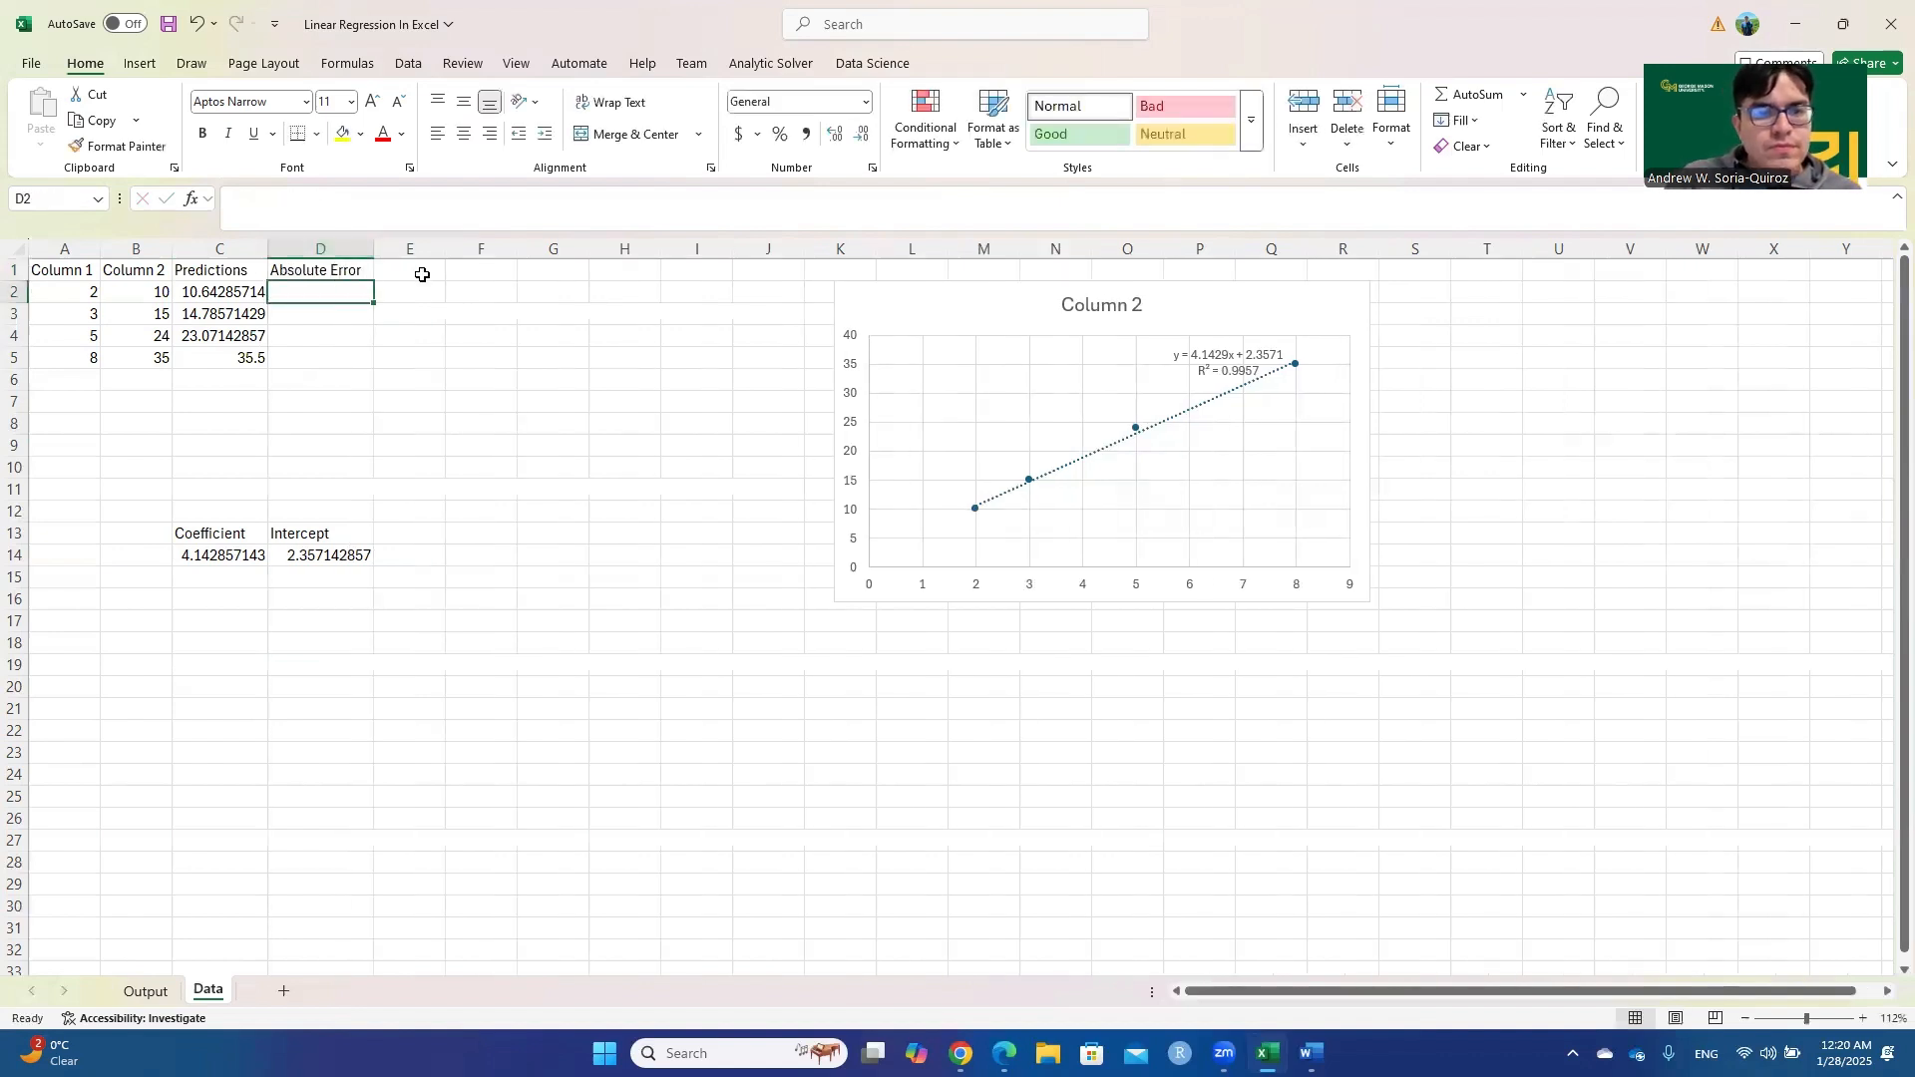
# Enter the header "Squared Error" in cell E1
pyautogui.click(422, 275)
pyautogui.write('Sqa')
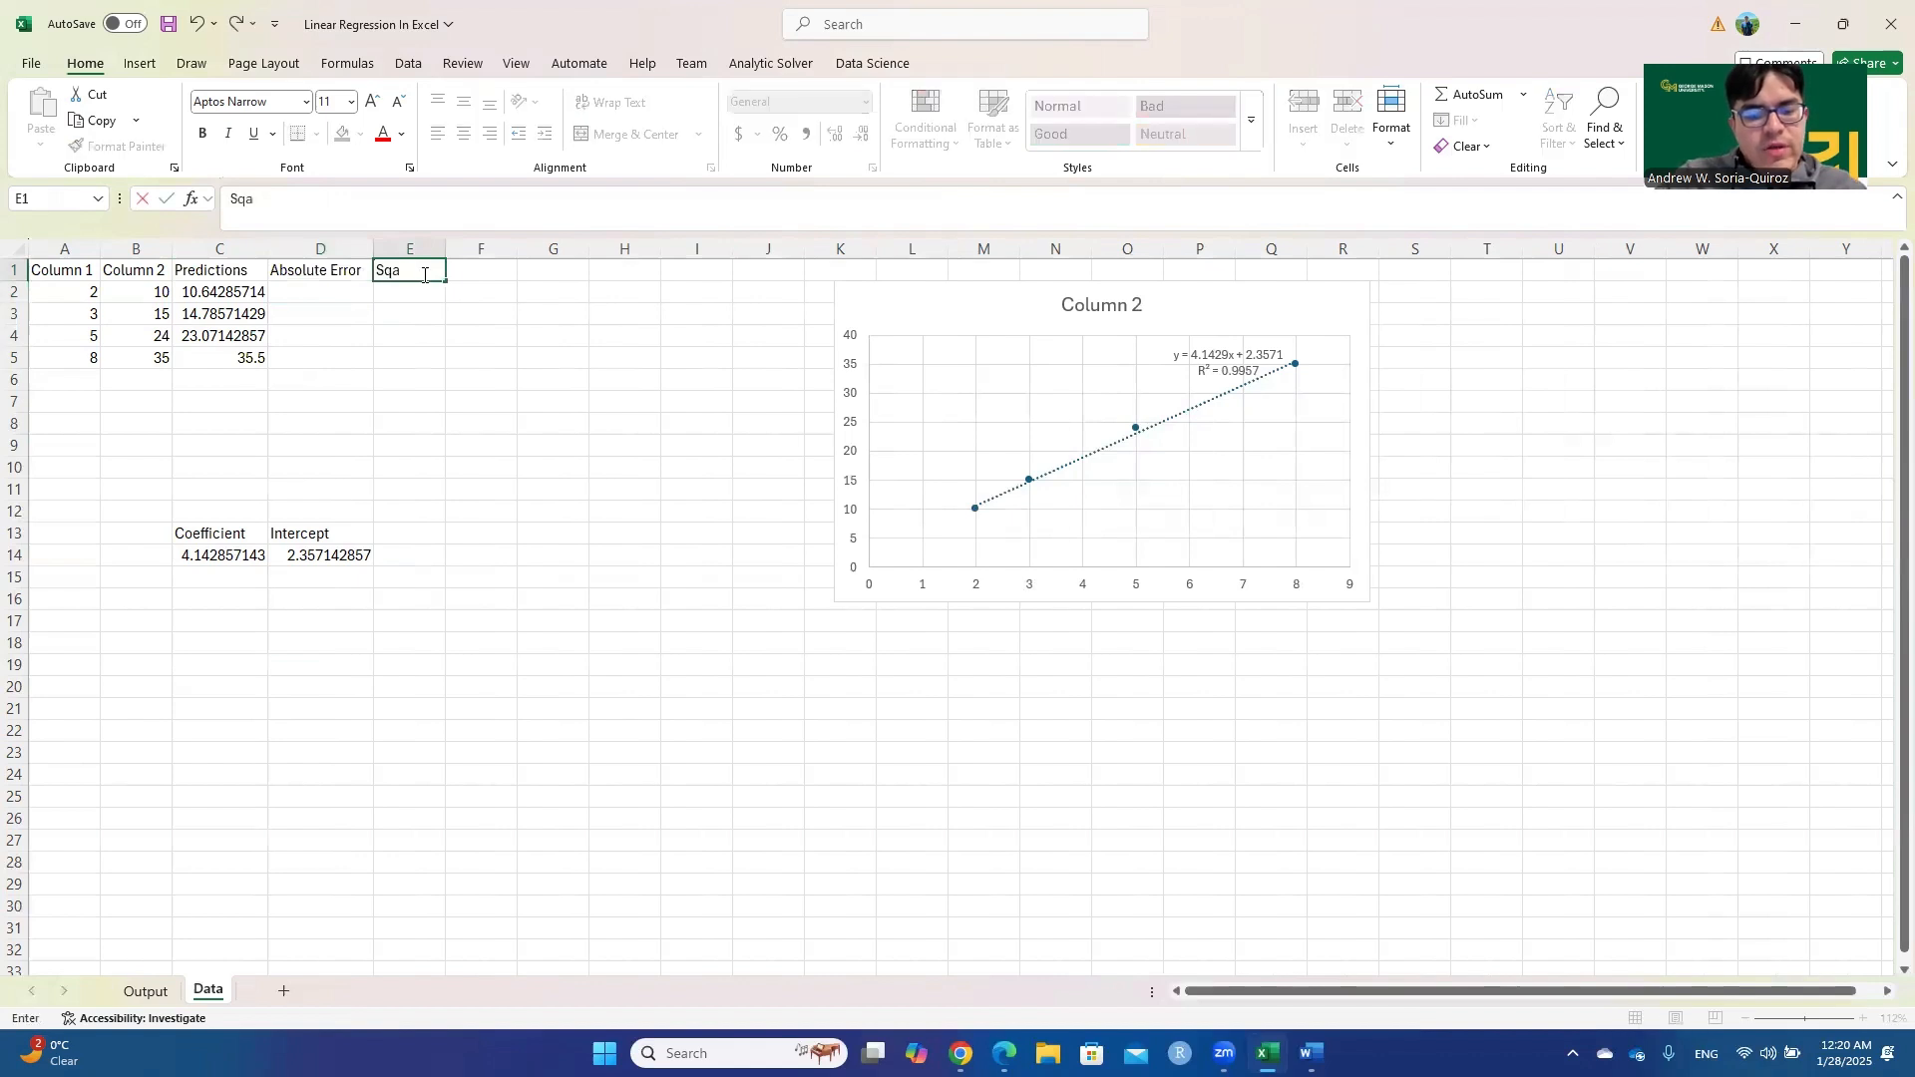
pyautogui.write('ured Error')
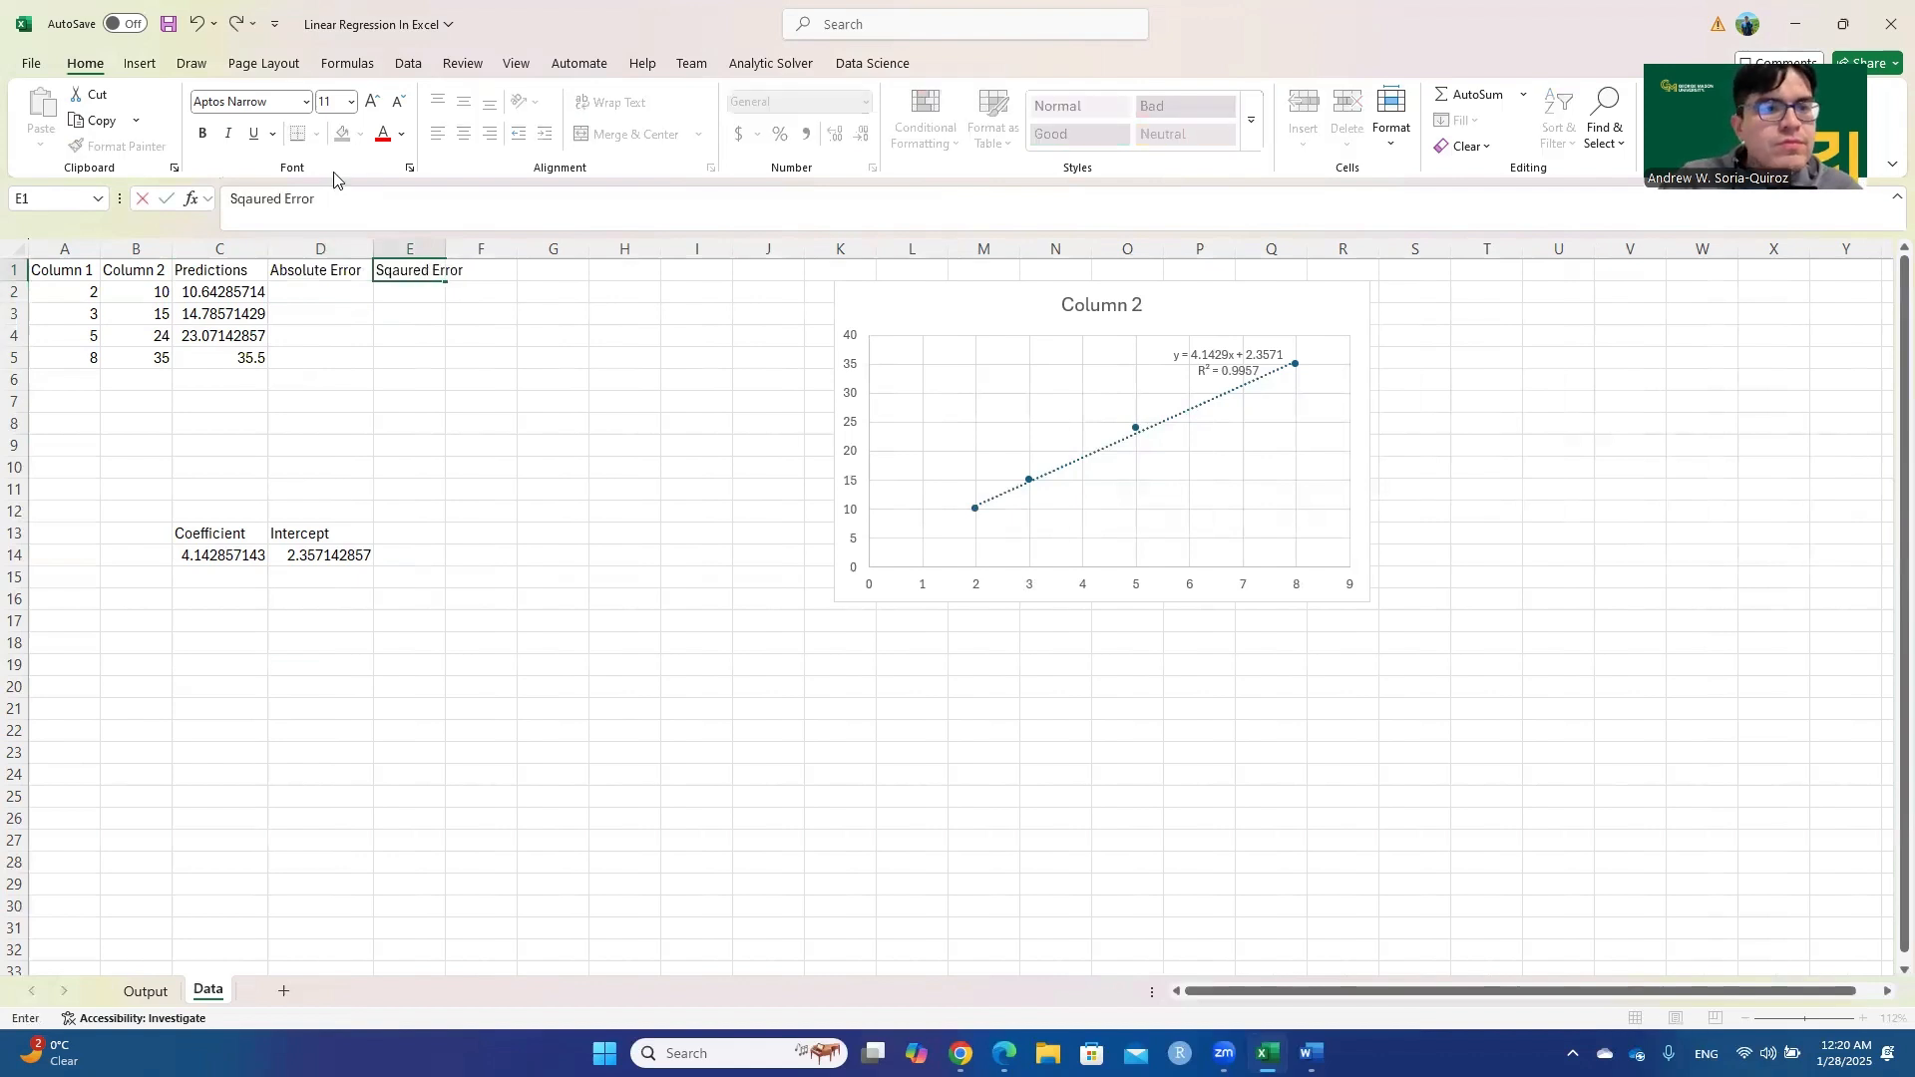
pyautogui.click(248, 201)
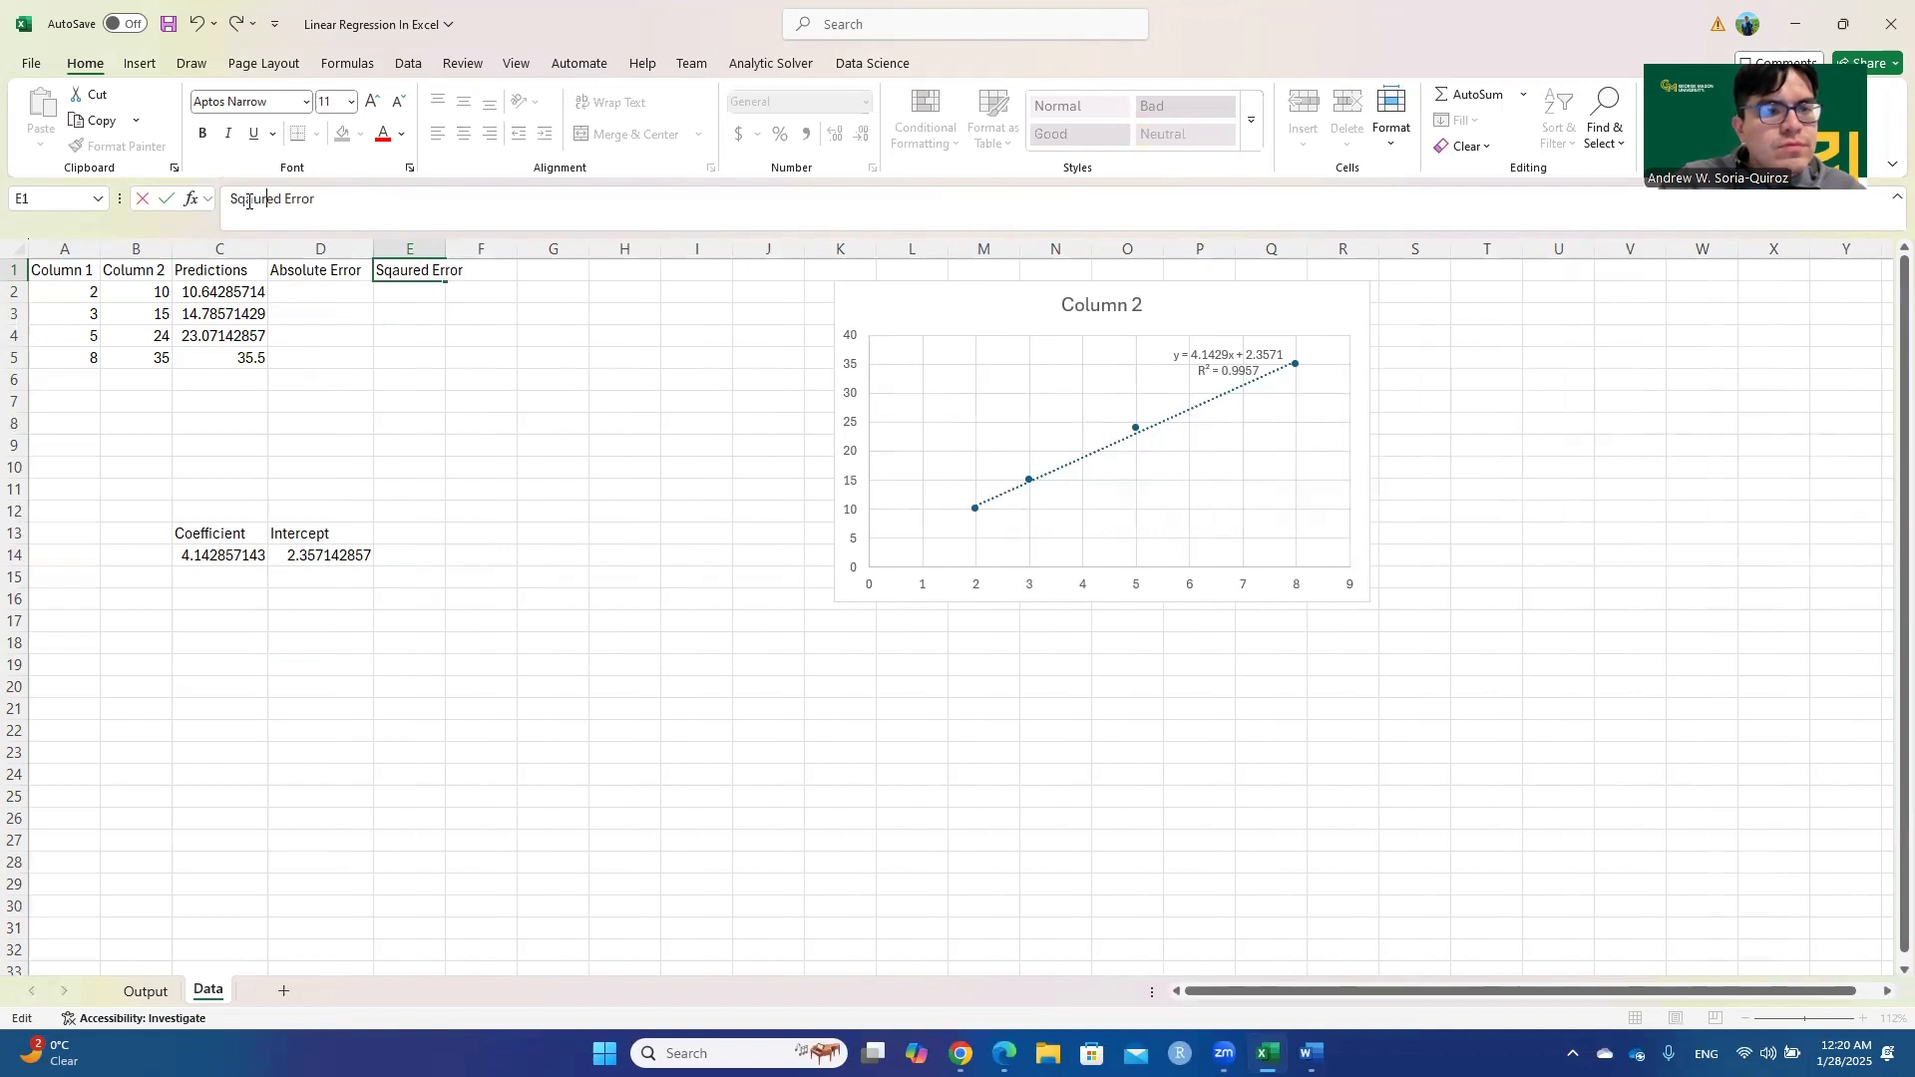
pyautogui.press('BackSpace')
pyautogui.press('BackSpace')
pyautogui.press('BackSpace')
pyautogui.press('BackSpace')
pyautogui.press('BackSpace')
pyautogui.write('uared')
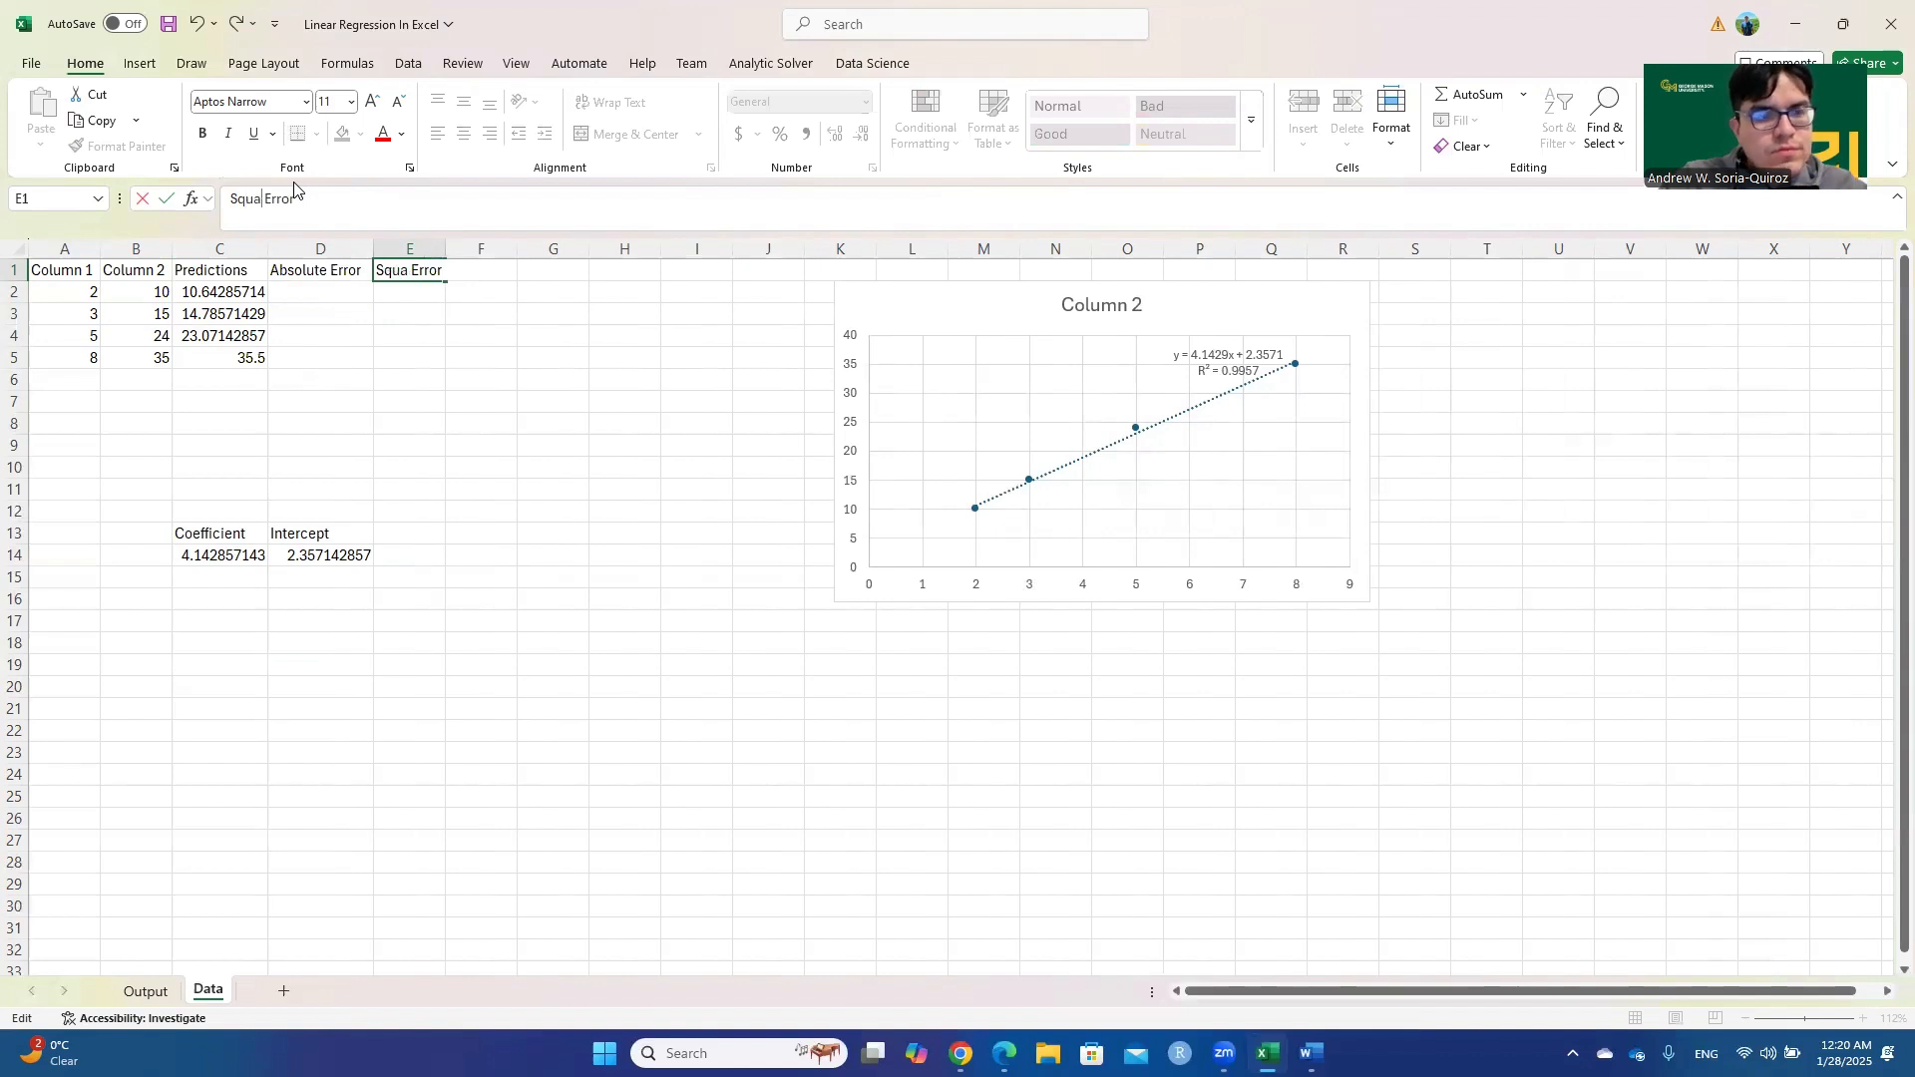
pyautogui.click(369, 360)
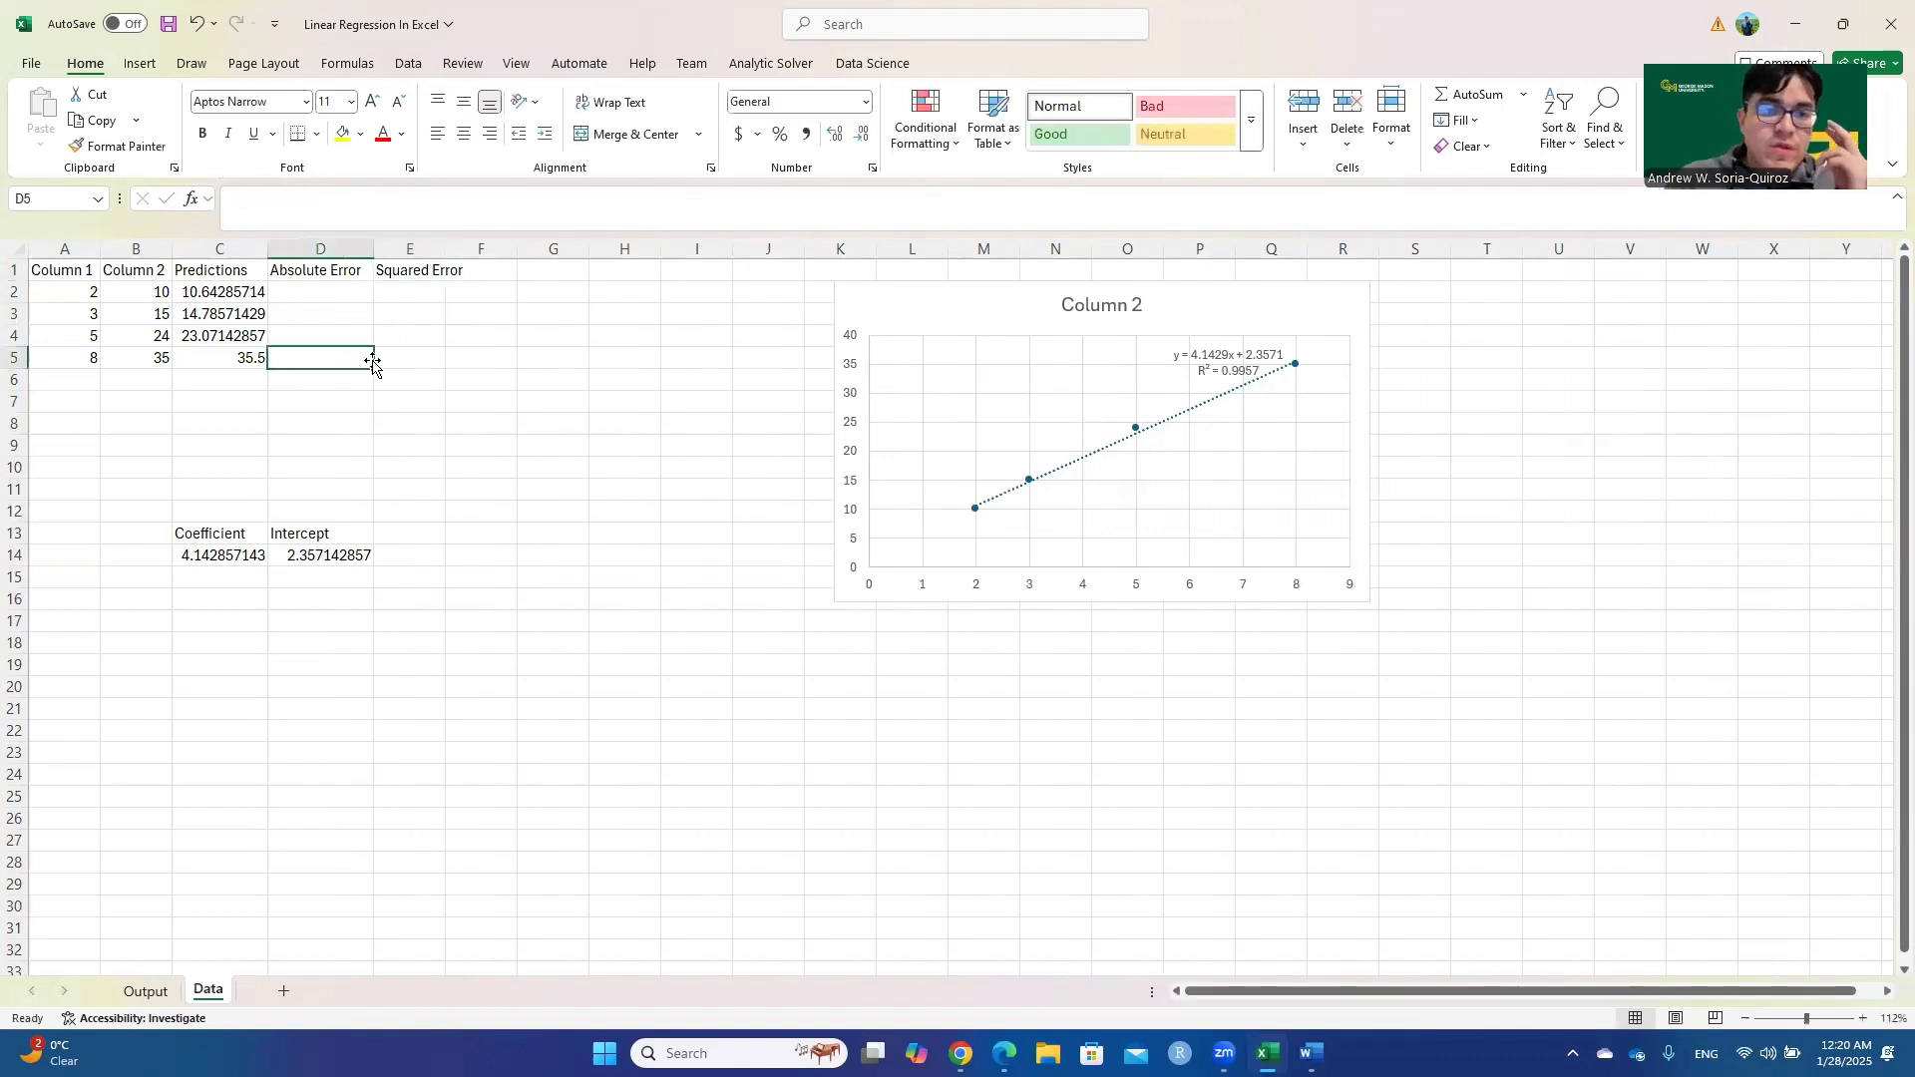
# Calculate the absolute error in cell D2 with =ABS(B2-C2) and fill the formula down through D5
pyautogui.click(346, 291)
pyautogui.write('=abs')
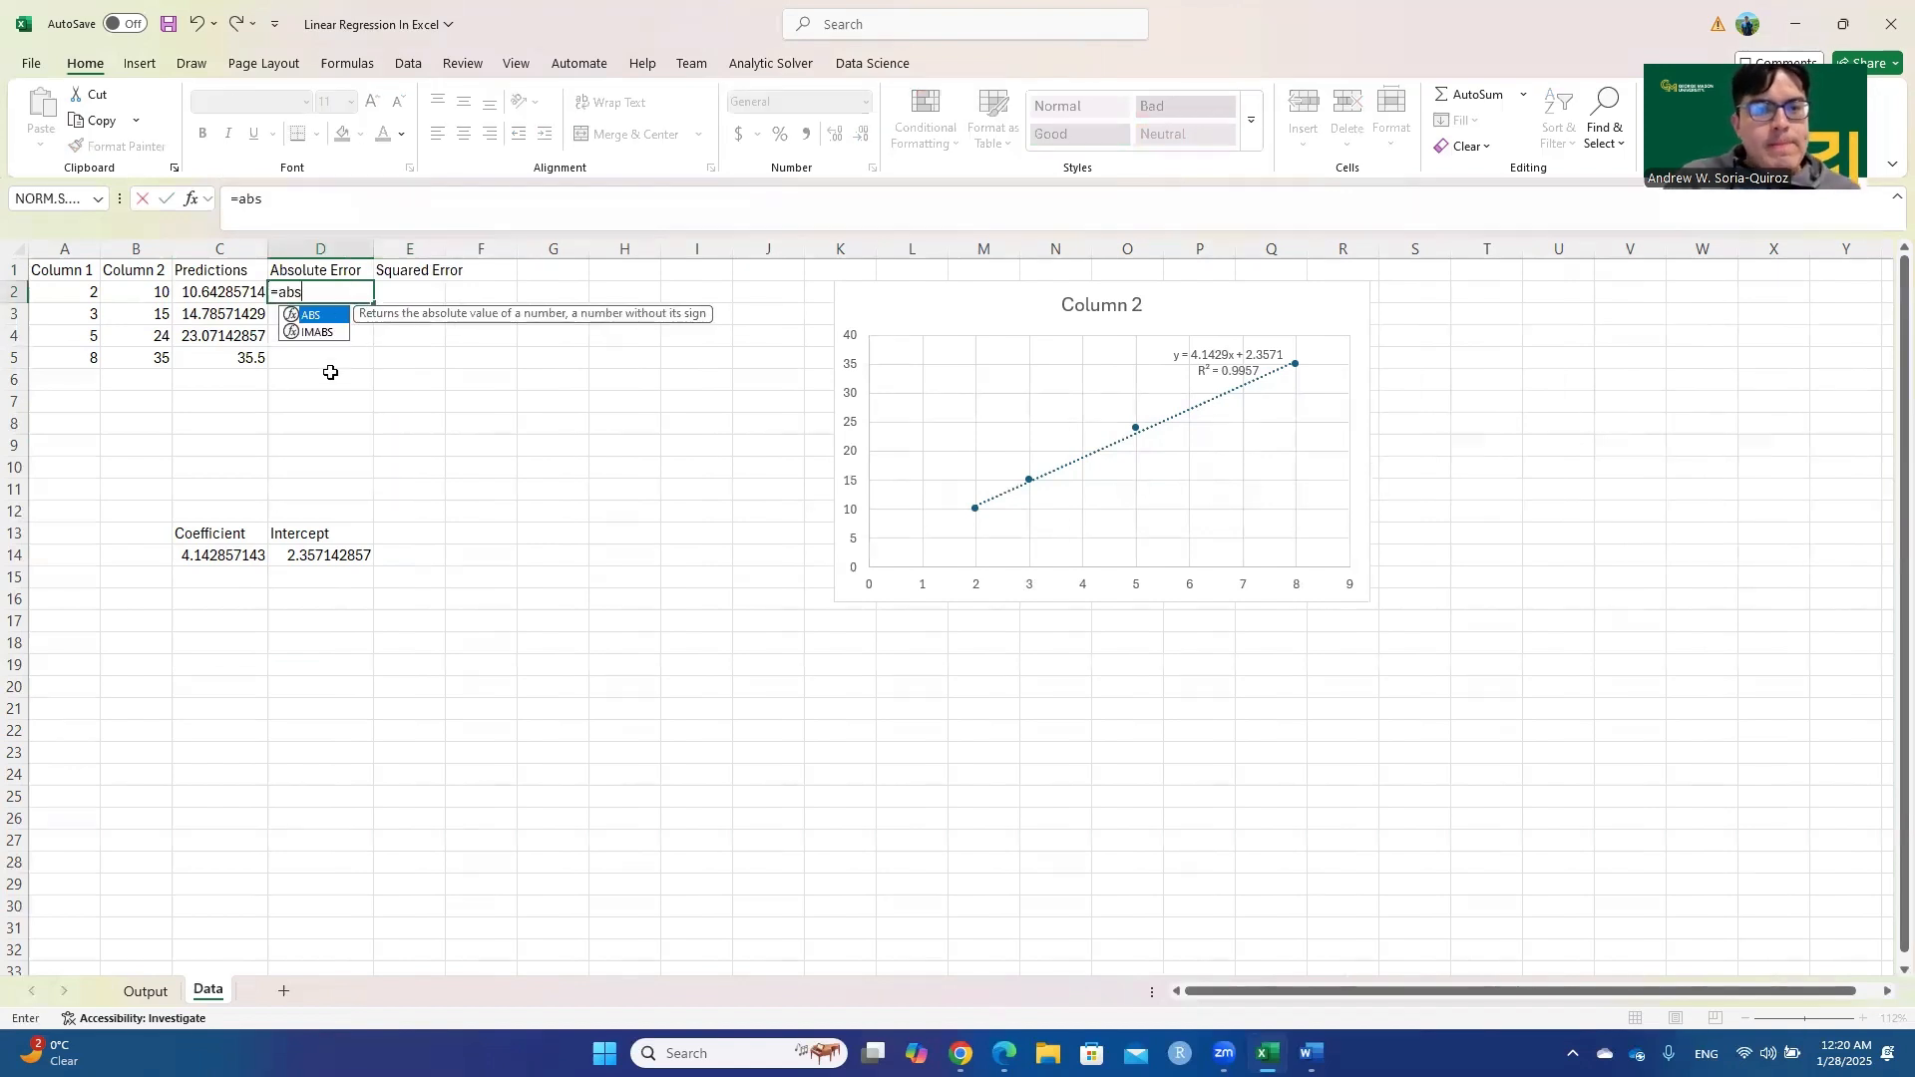
pyautogui.doubleClick(321, 315)
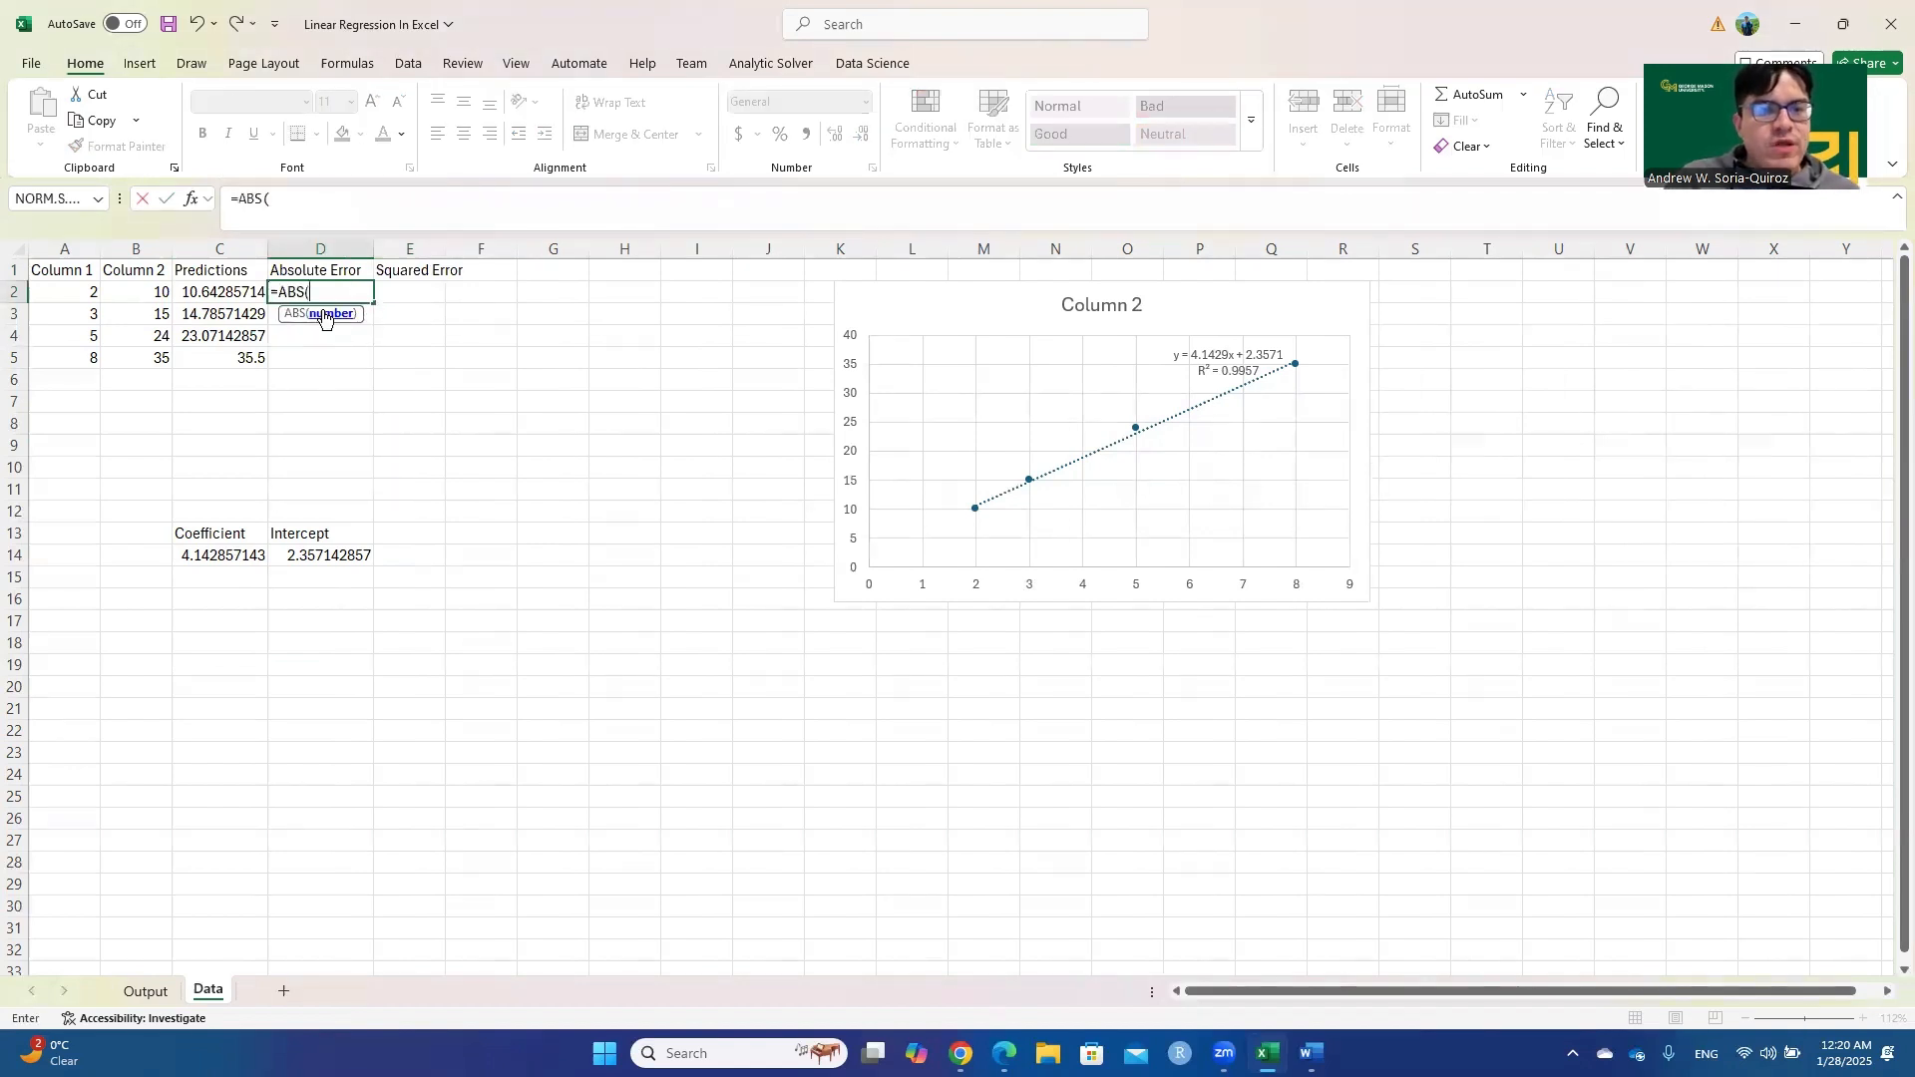
pyautogui.click(151, 293)
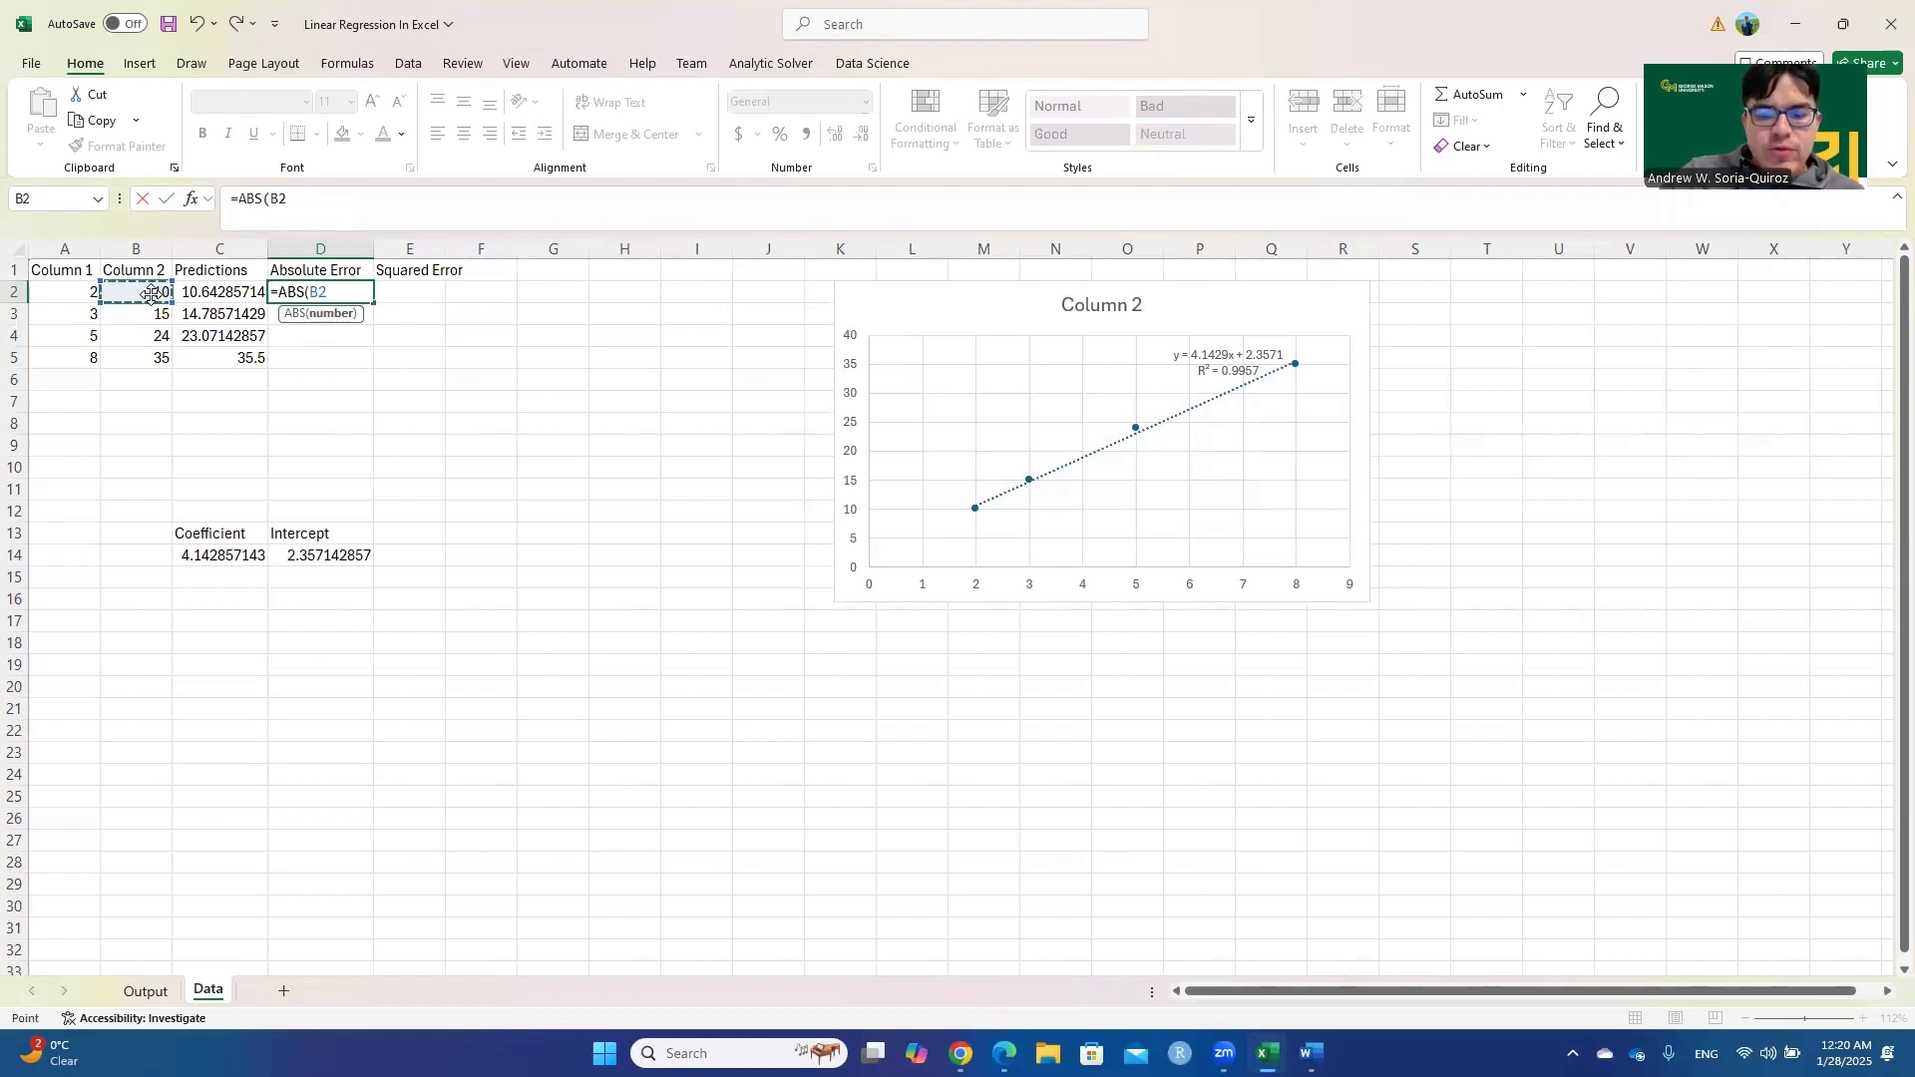
pyautogui.write('-')
pyautogui.click(211, 293)
pyautogui.press('Return')
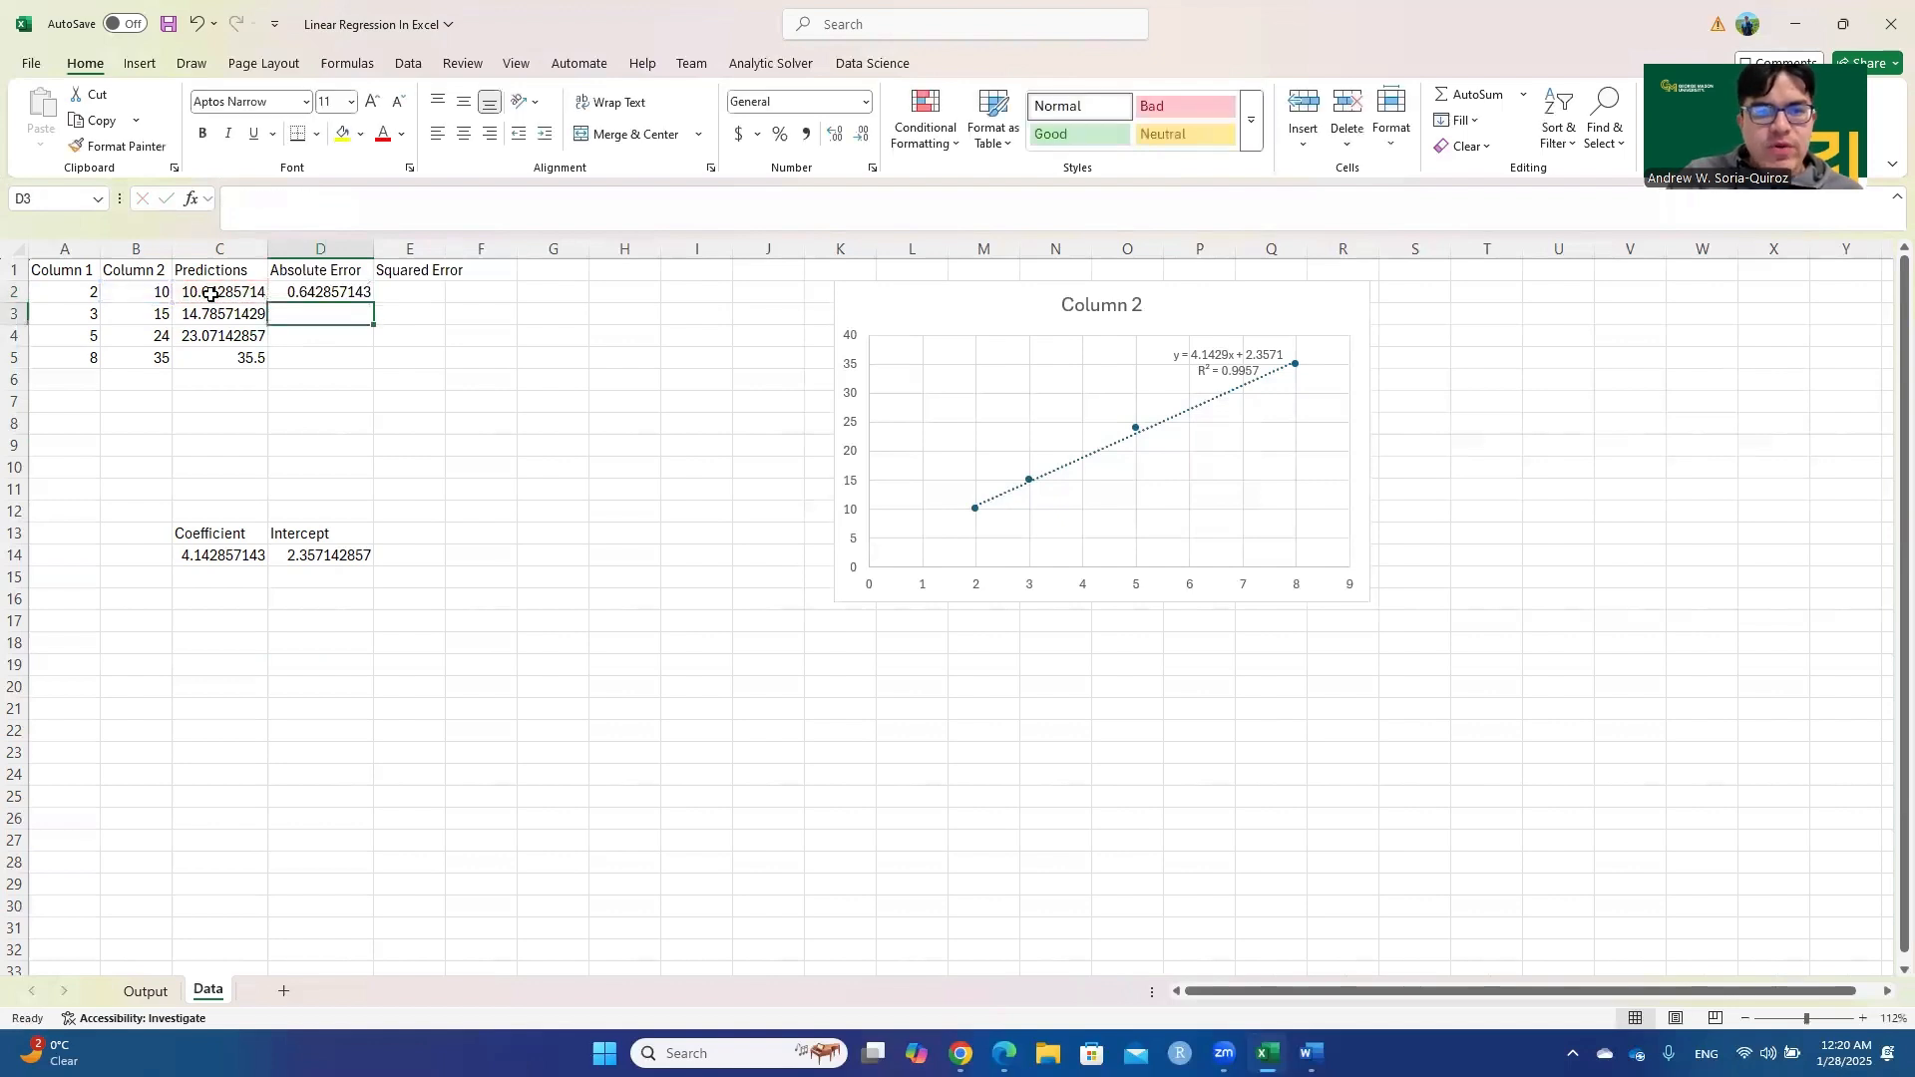
pyautogui.click(367, 291)
pyautogui.moveTo(374, 301); pyautogui.dragTo(375, 363)
# Calculate the squared error in cell E2 with the formula =(C2-B2)^2
pyautogui.click(412, 295)
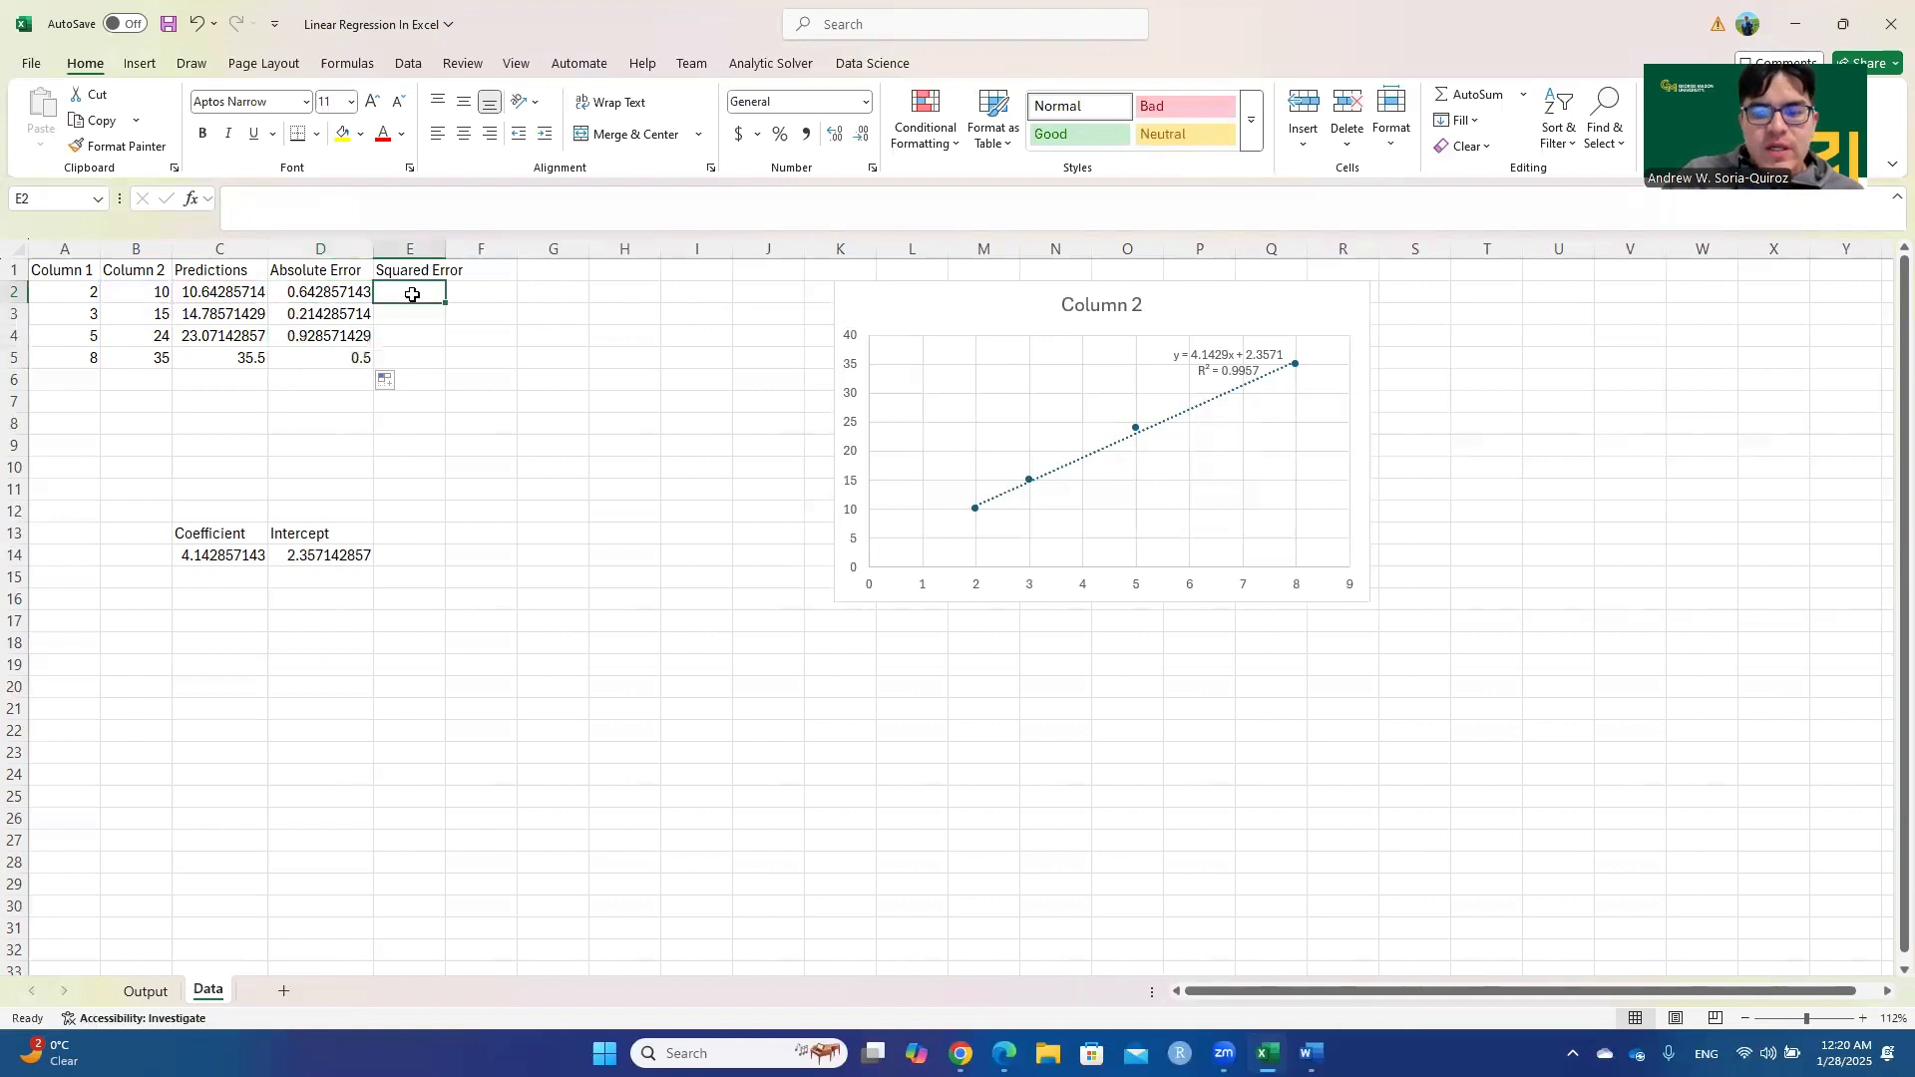
pyautogui.write('=')
pyautogui.click(238, 294)
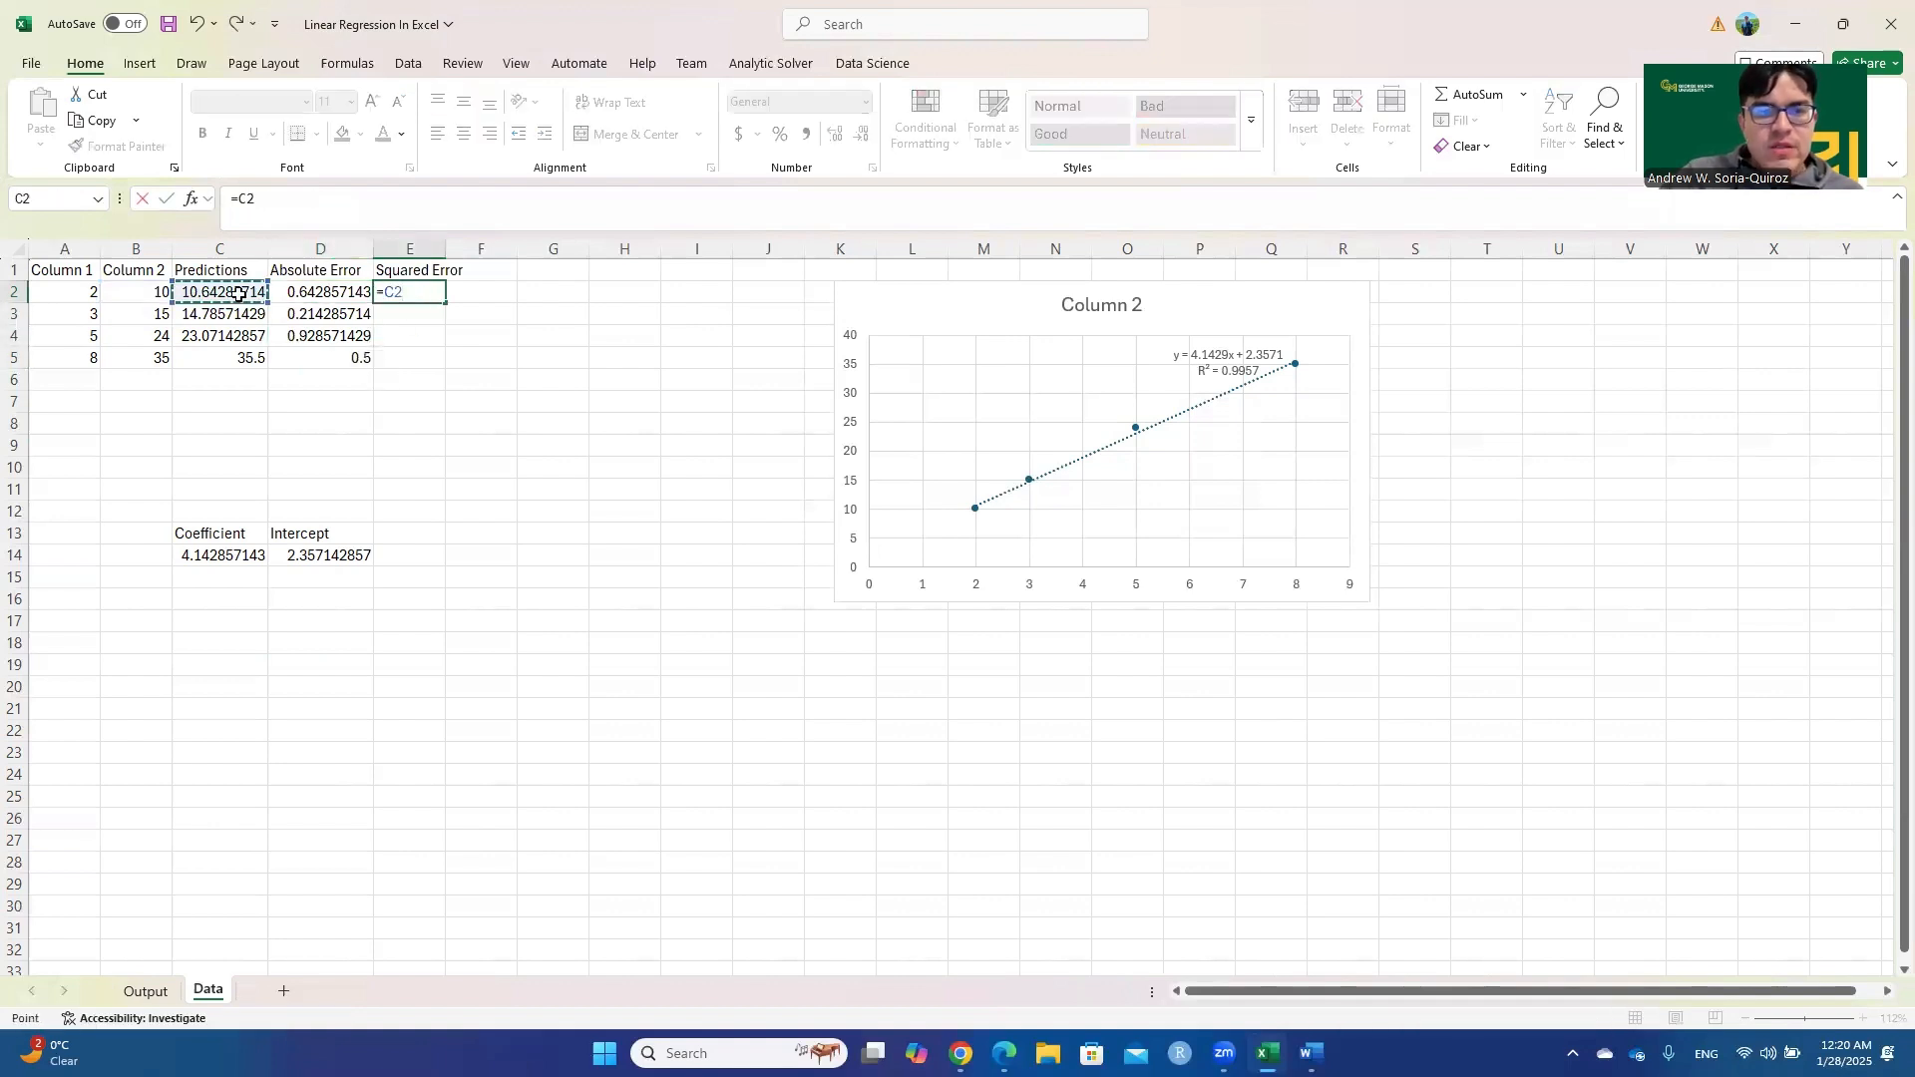
pyautogui.write('=C2-')
pyautogui.click(148, 294)
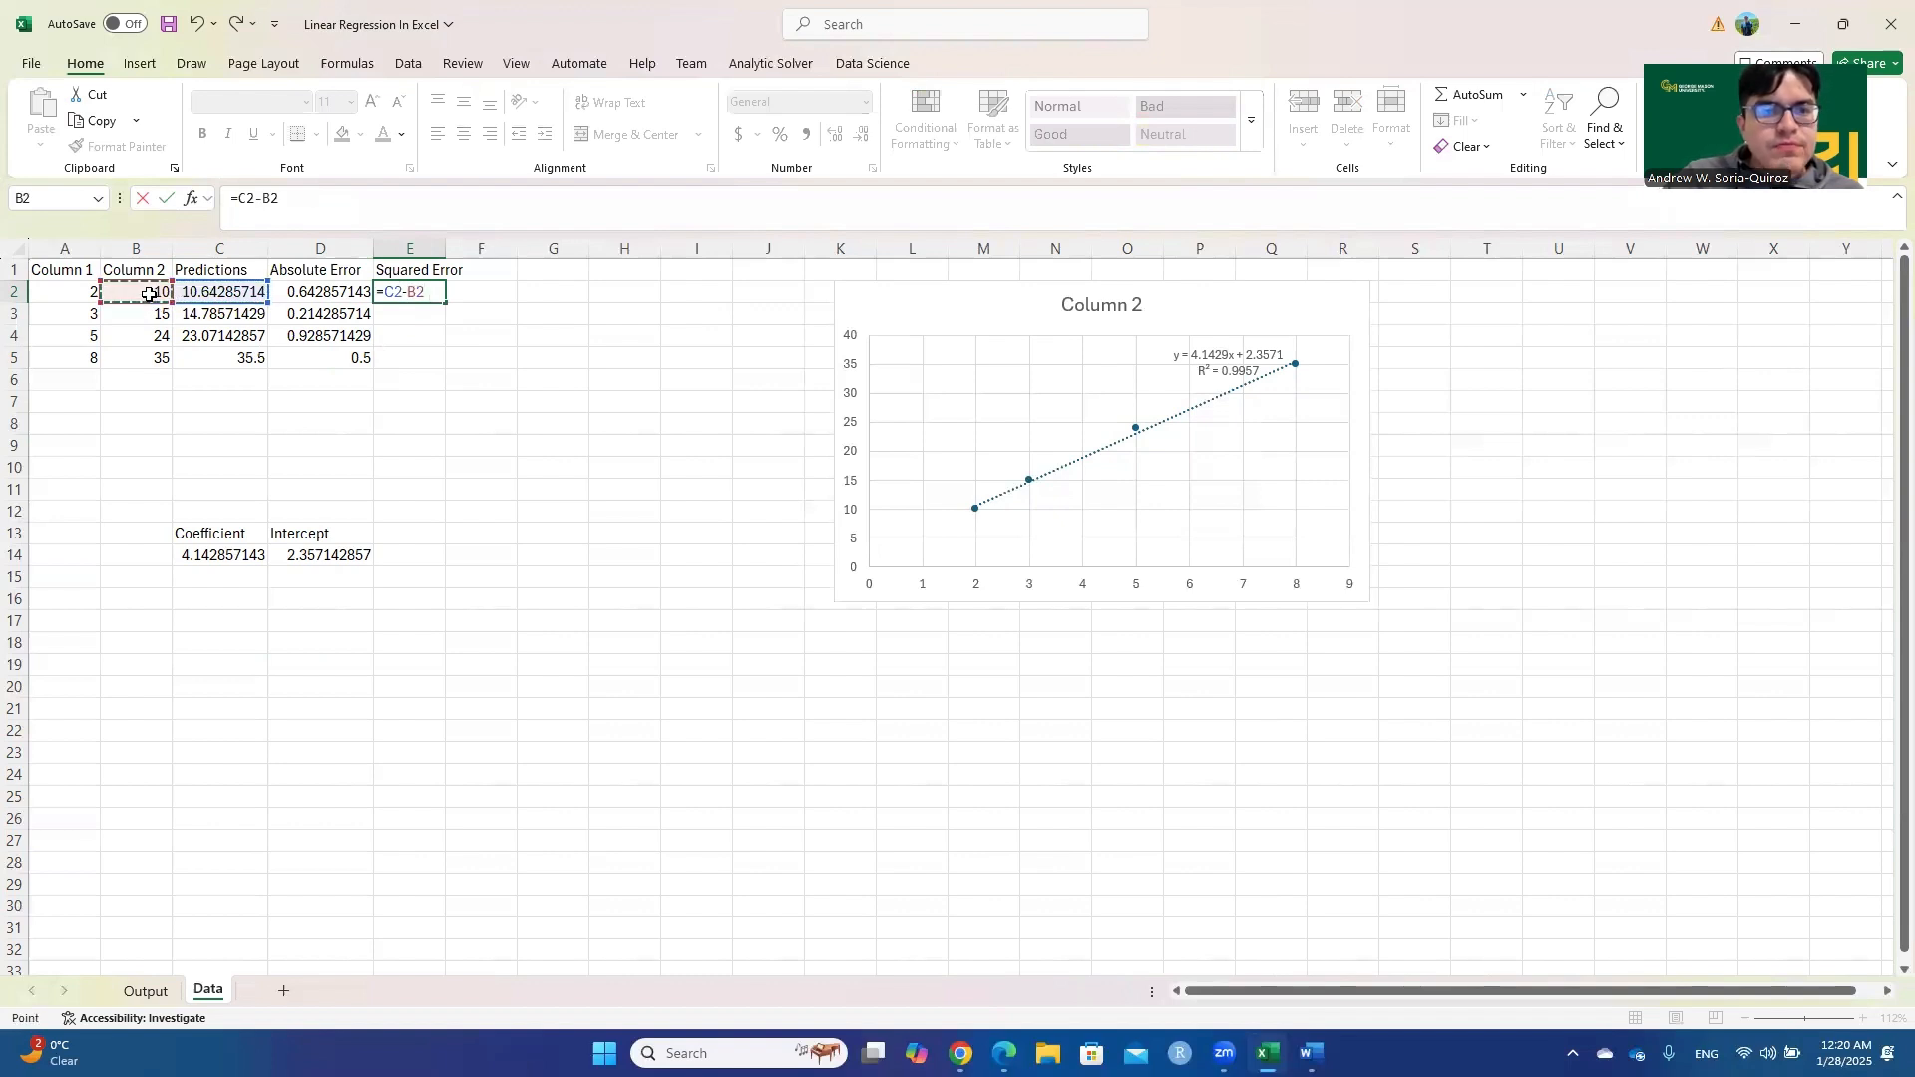
pyautogui.click(240, 199)
pyautogui.write('(')
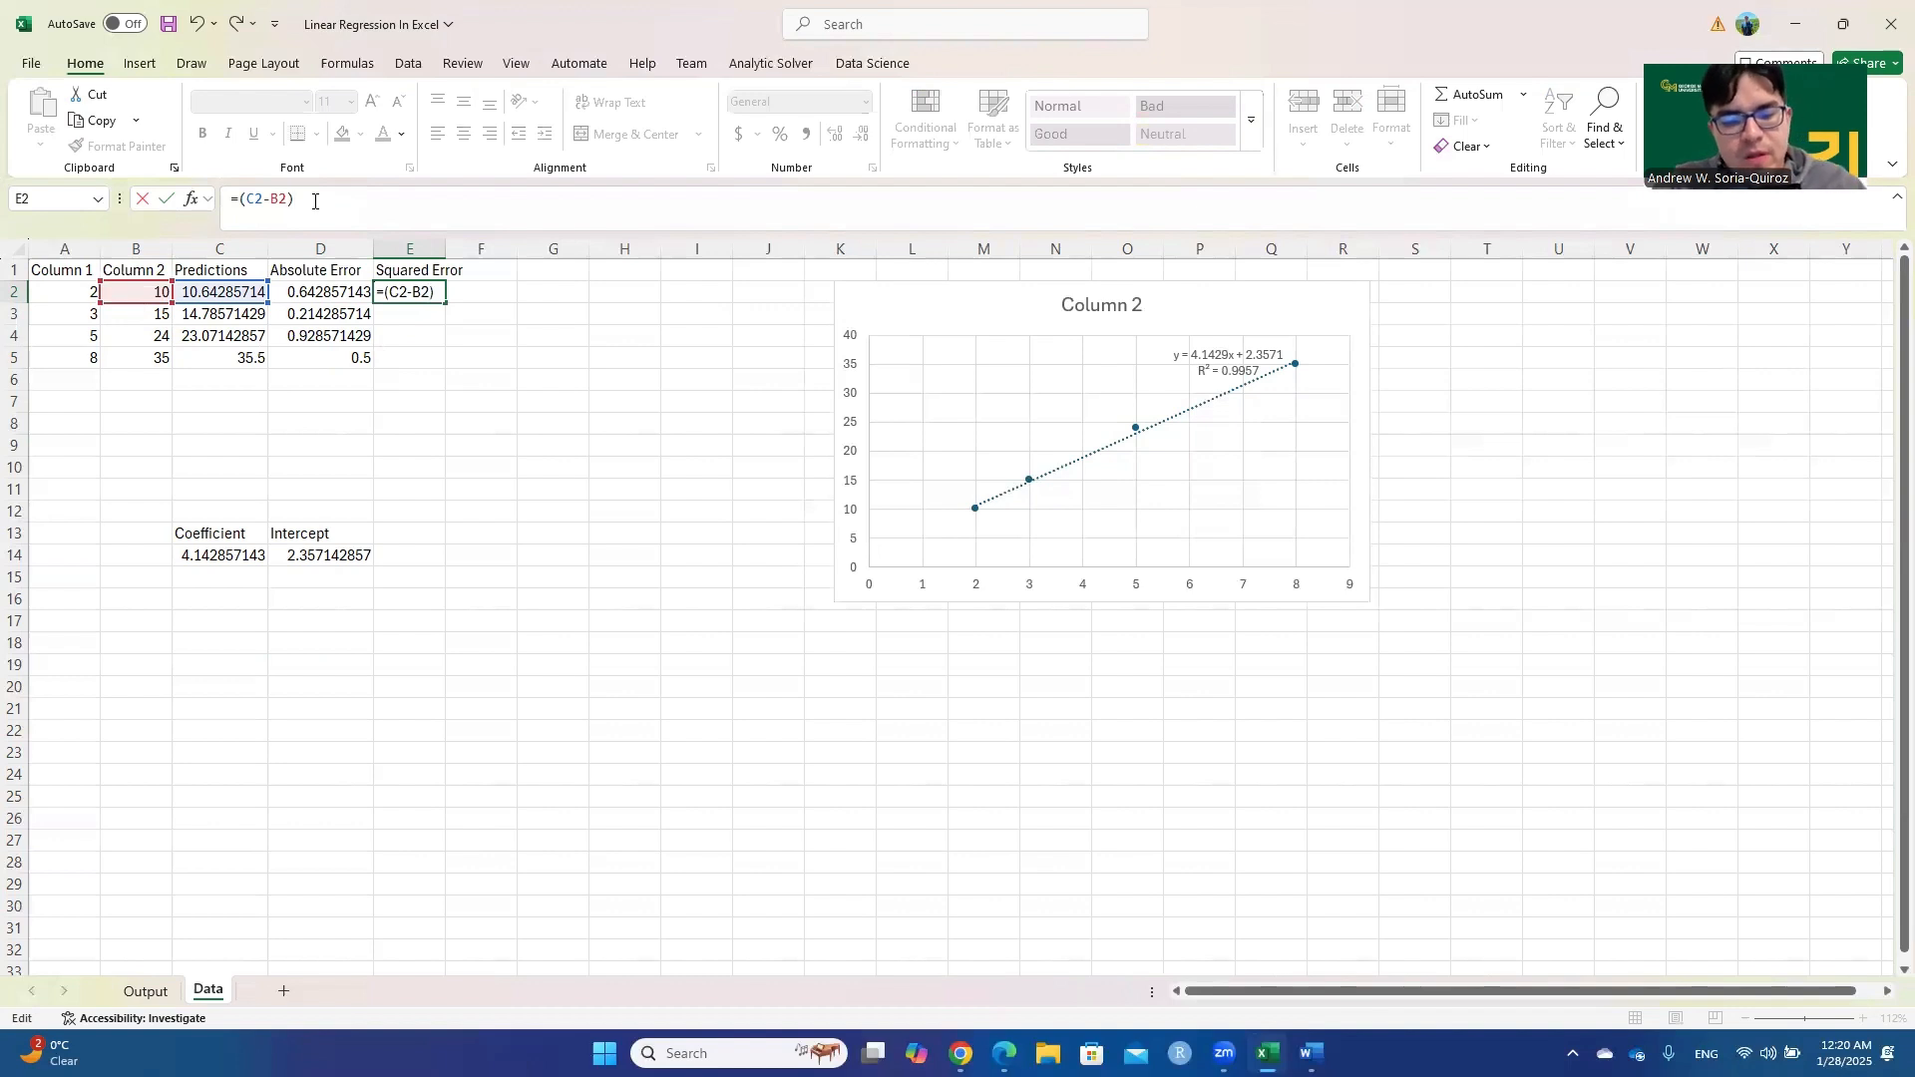
pyautogui.write('^2')
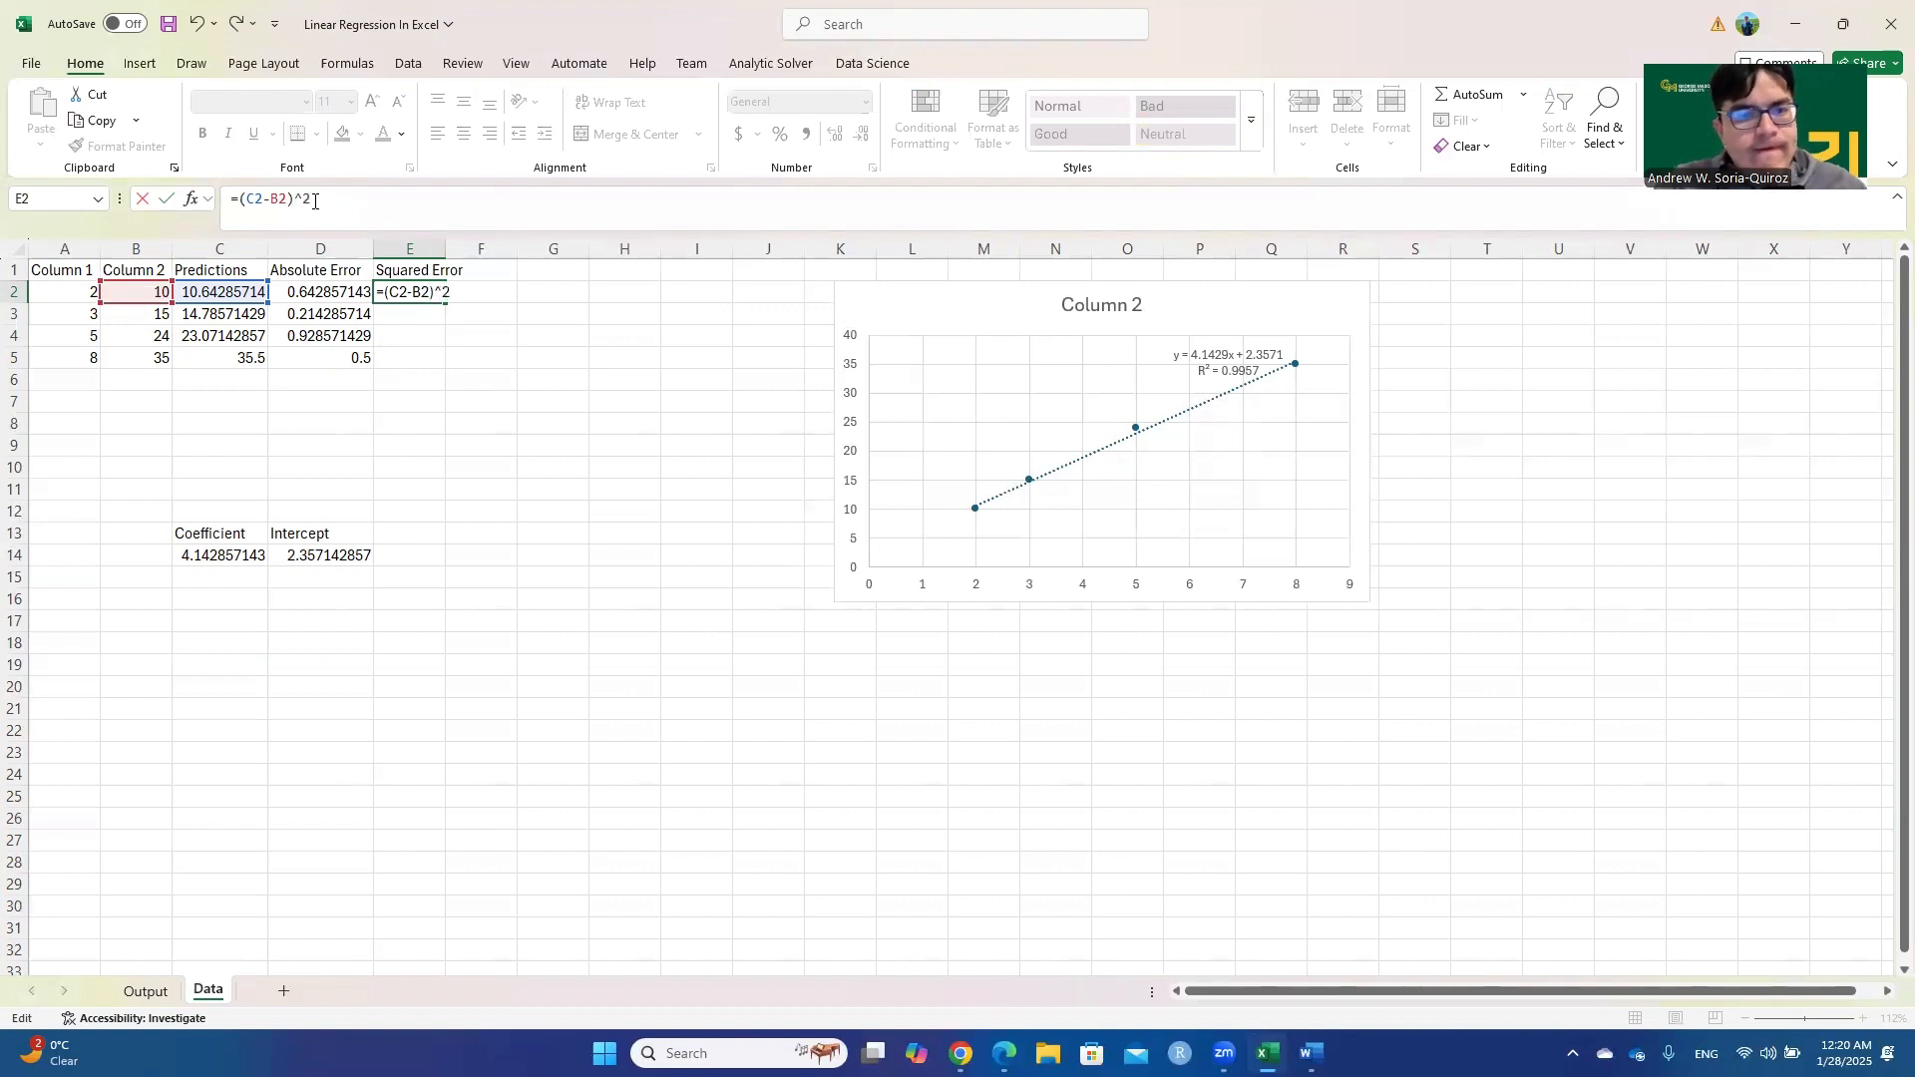
pyautogui.press('Return')
# Fill the squared error formula from E2 down through E5
pyautogui.click(431, 289)
pyautogui.moveTo(446, 301); pyautogui.dragTo(446, 347)
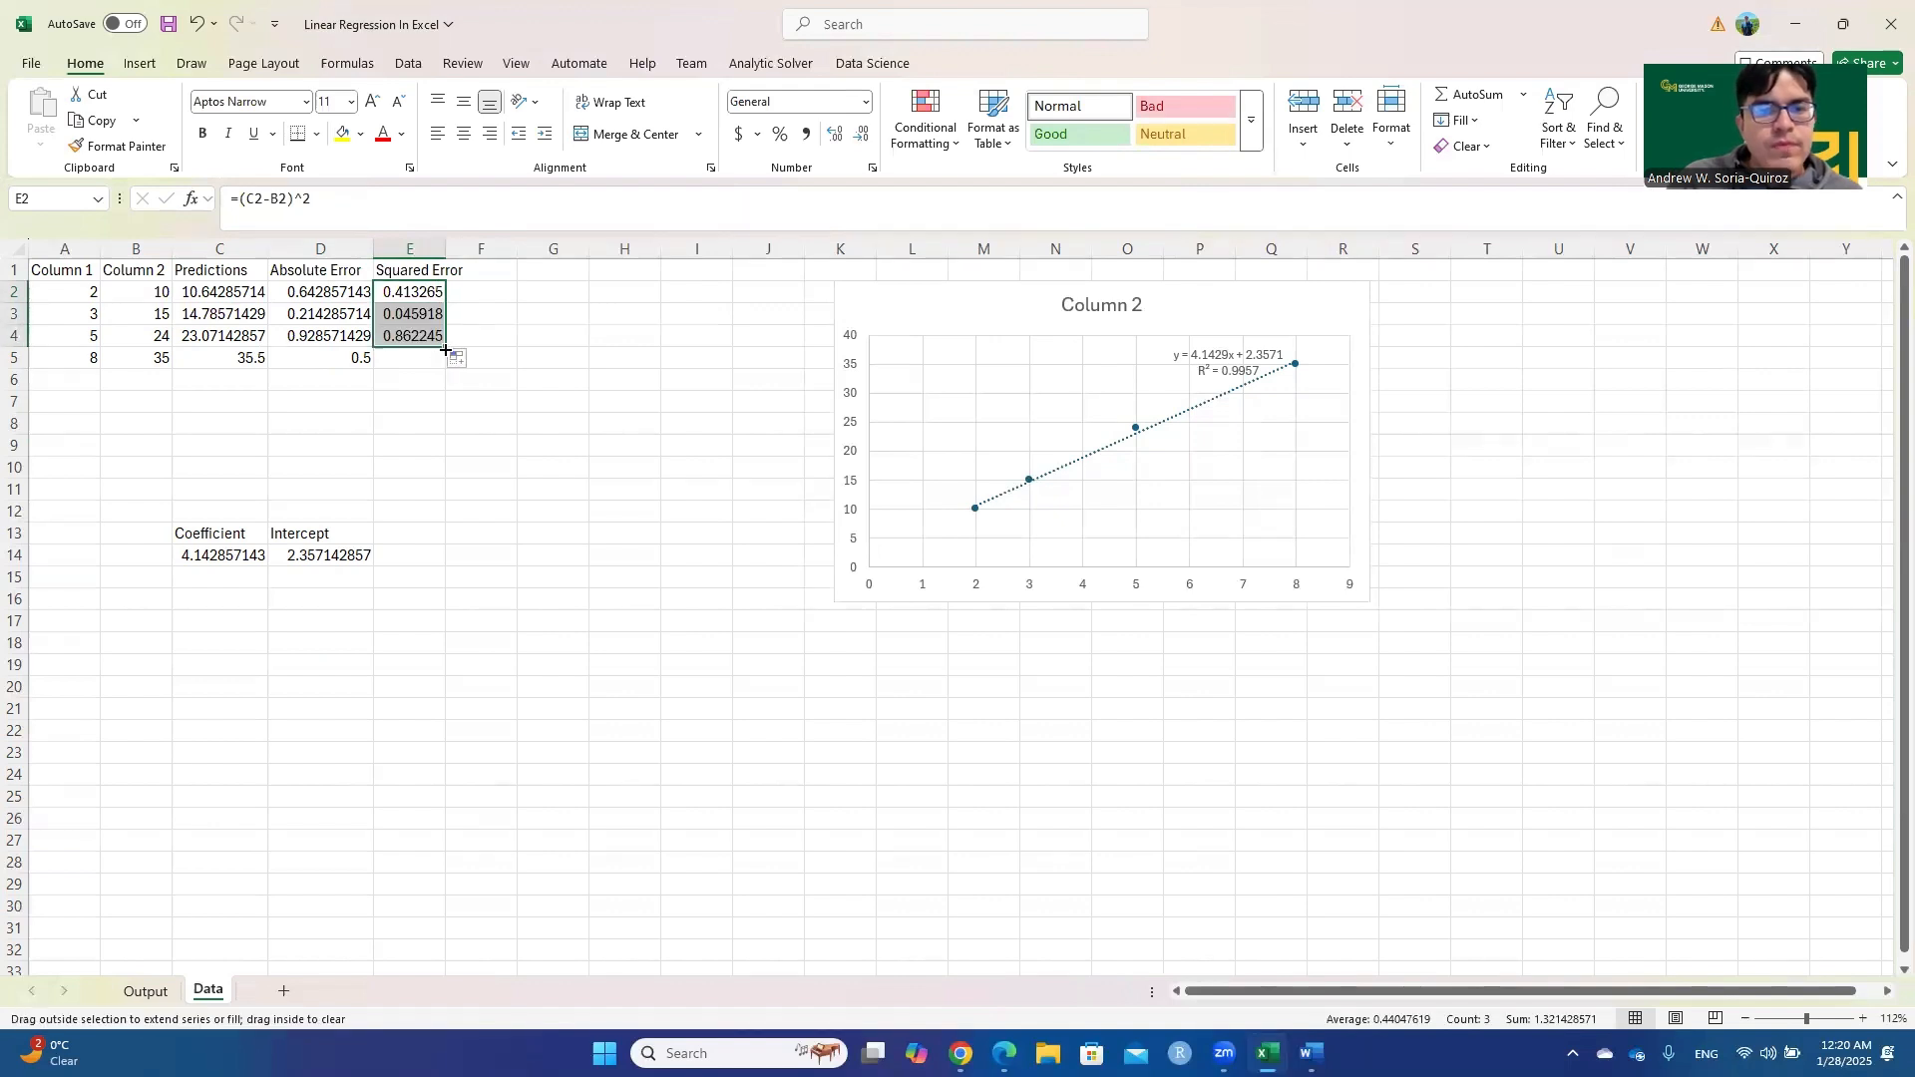
pyautogui.click(444, 355)
pyautogui.moveTo(427, 291); pyautogui.dragTo(449, 368)
pyautogui.click(408, 444)
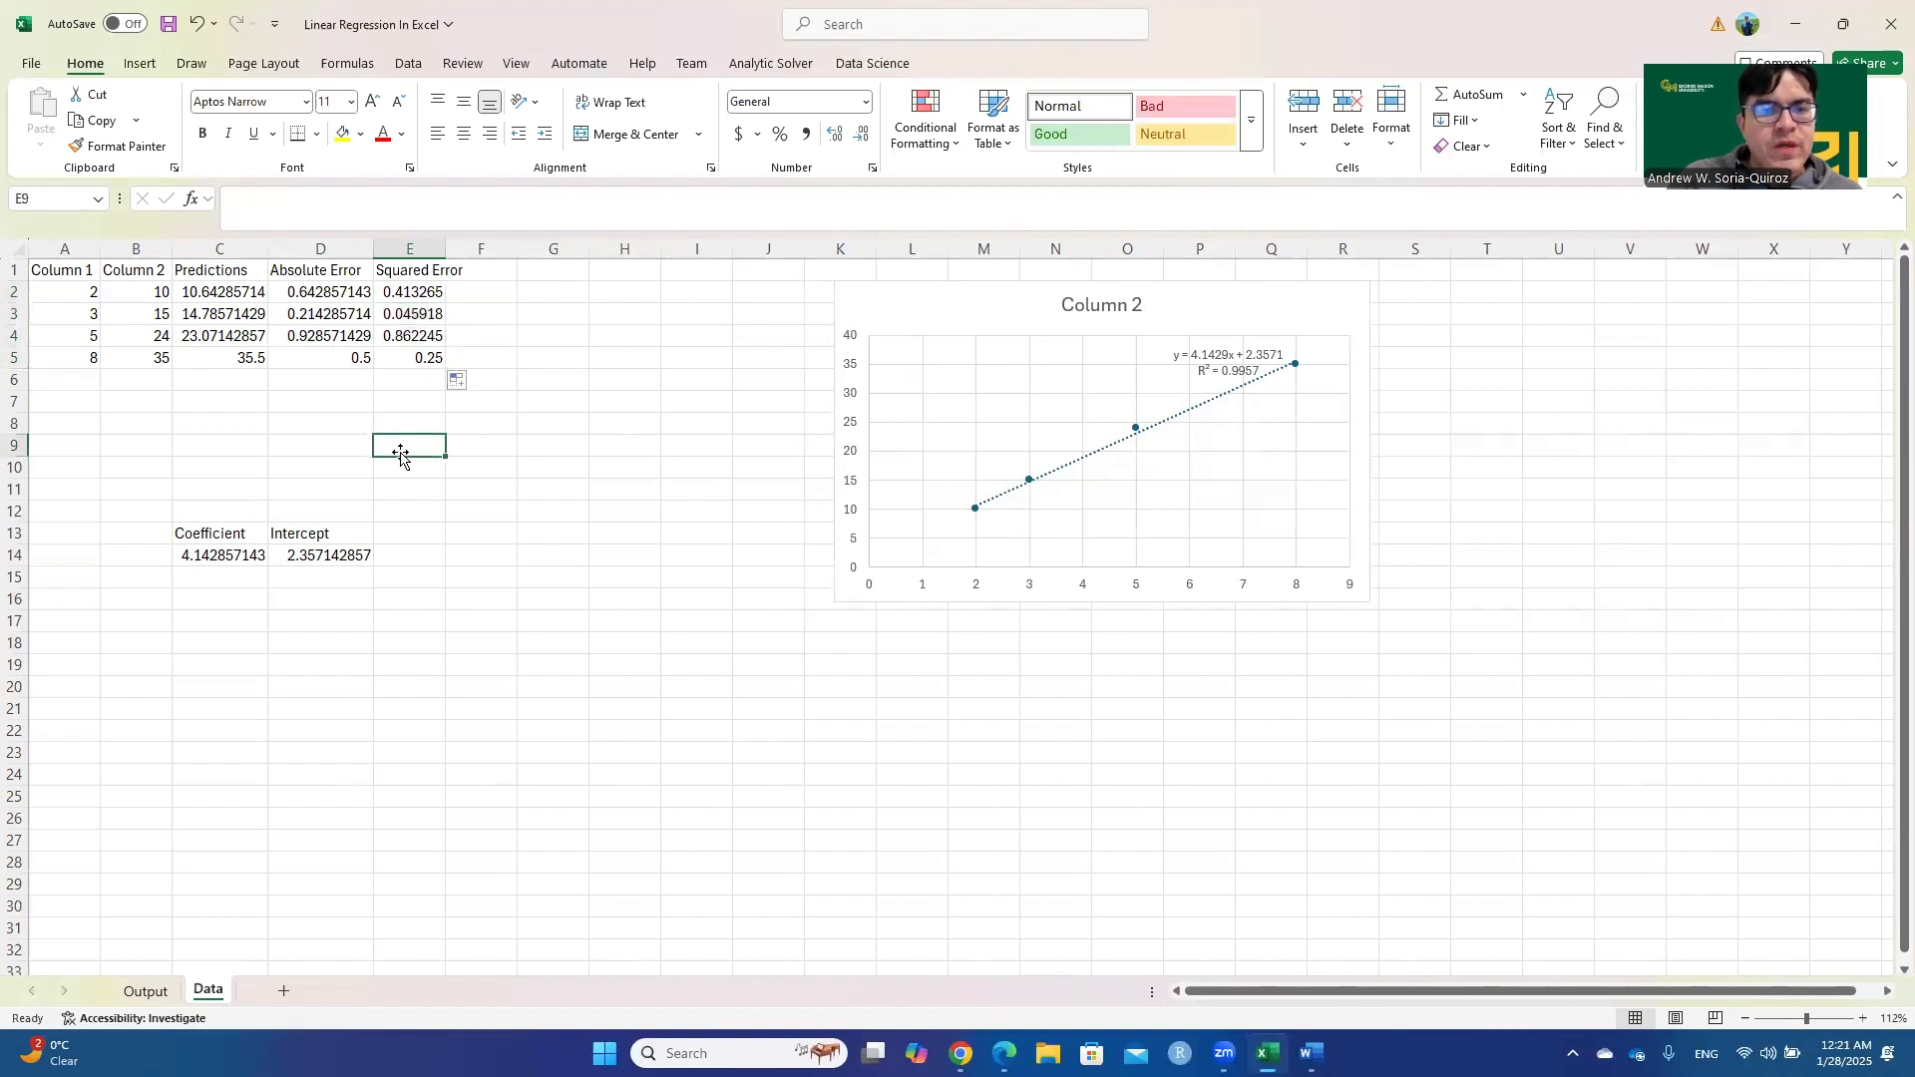
pyautogui.click(411, 248)
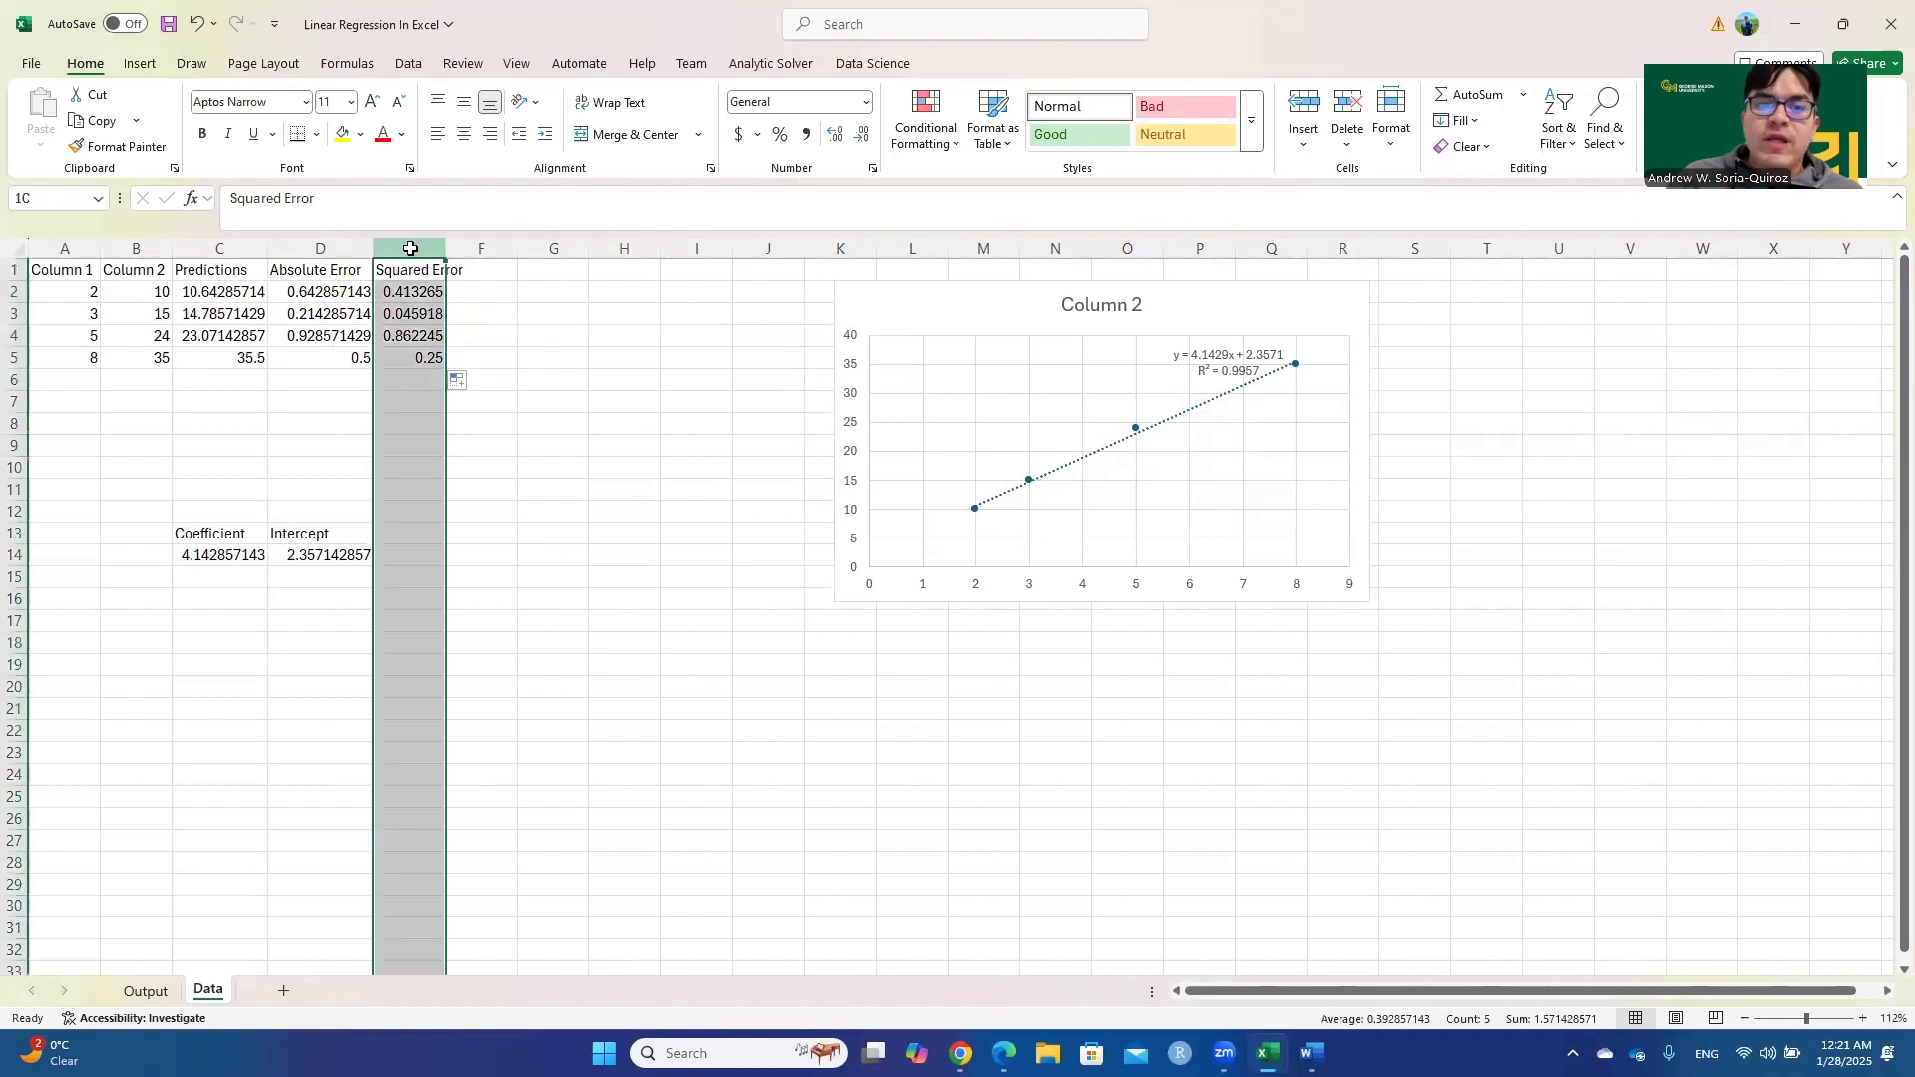
pyautogui.click(567, 360)
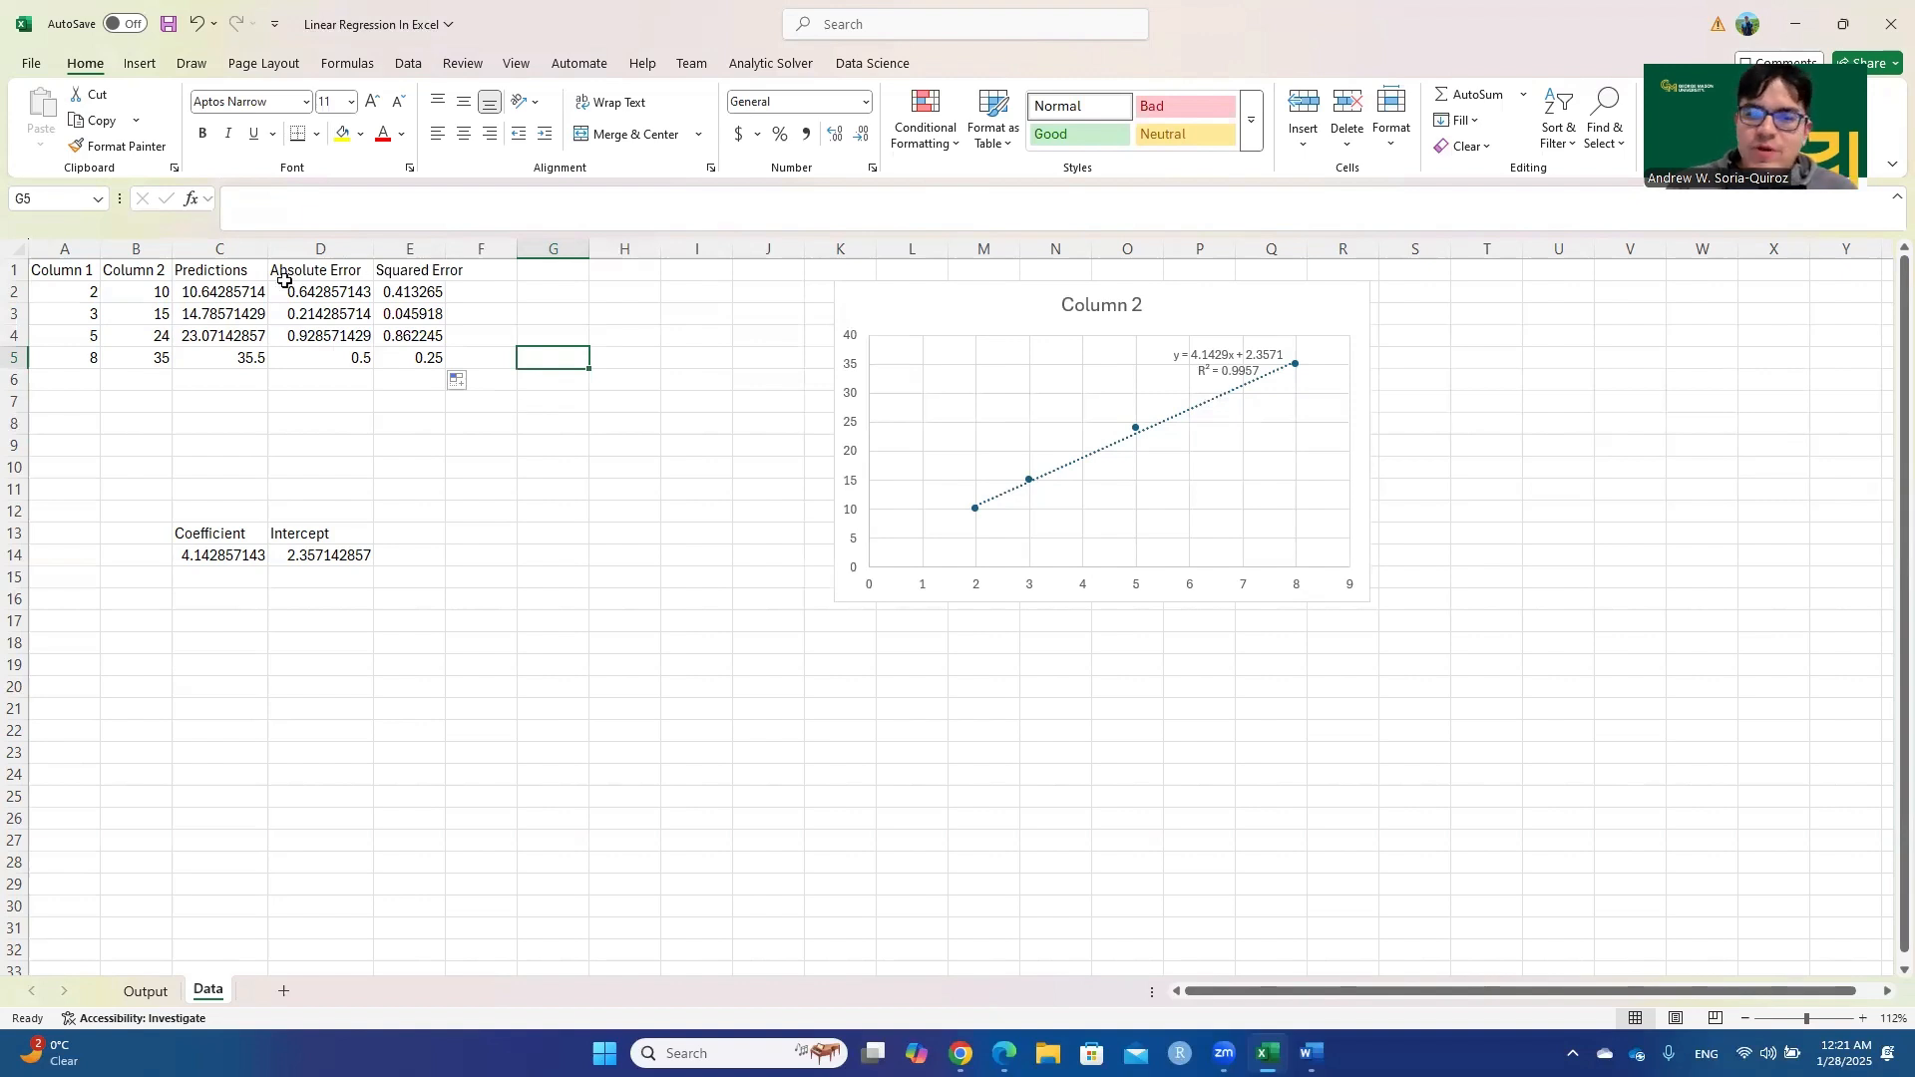
# Add a new data point in row 6, with 11 in Column 1 and 55 in Column 2
pyautogui.click(84, 376)
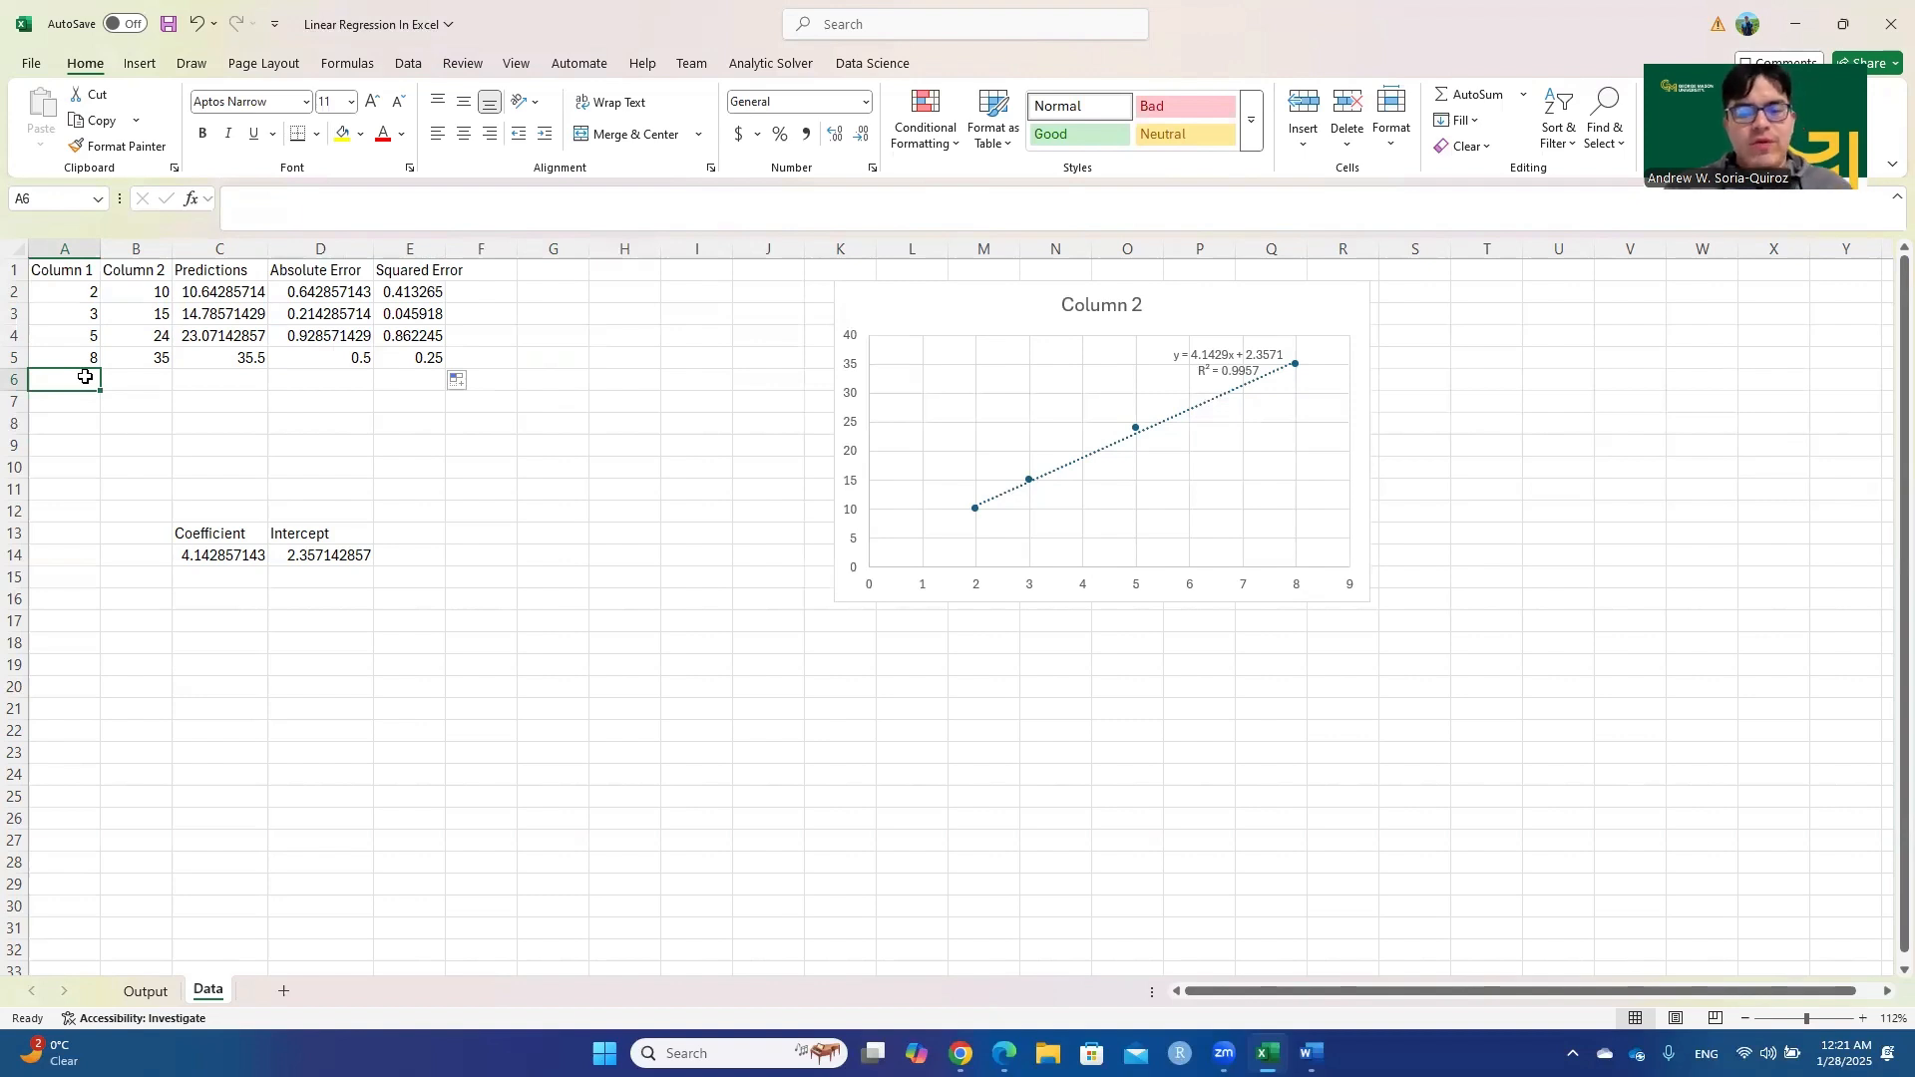
pyautogui.write('11')
pyautogui.press('Tab')
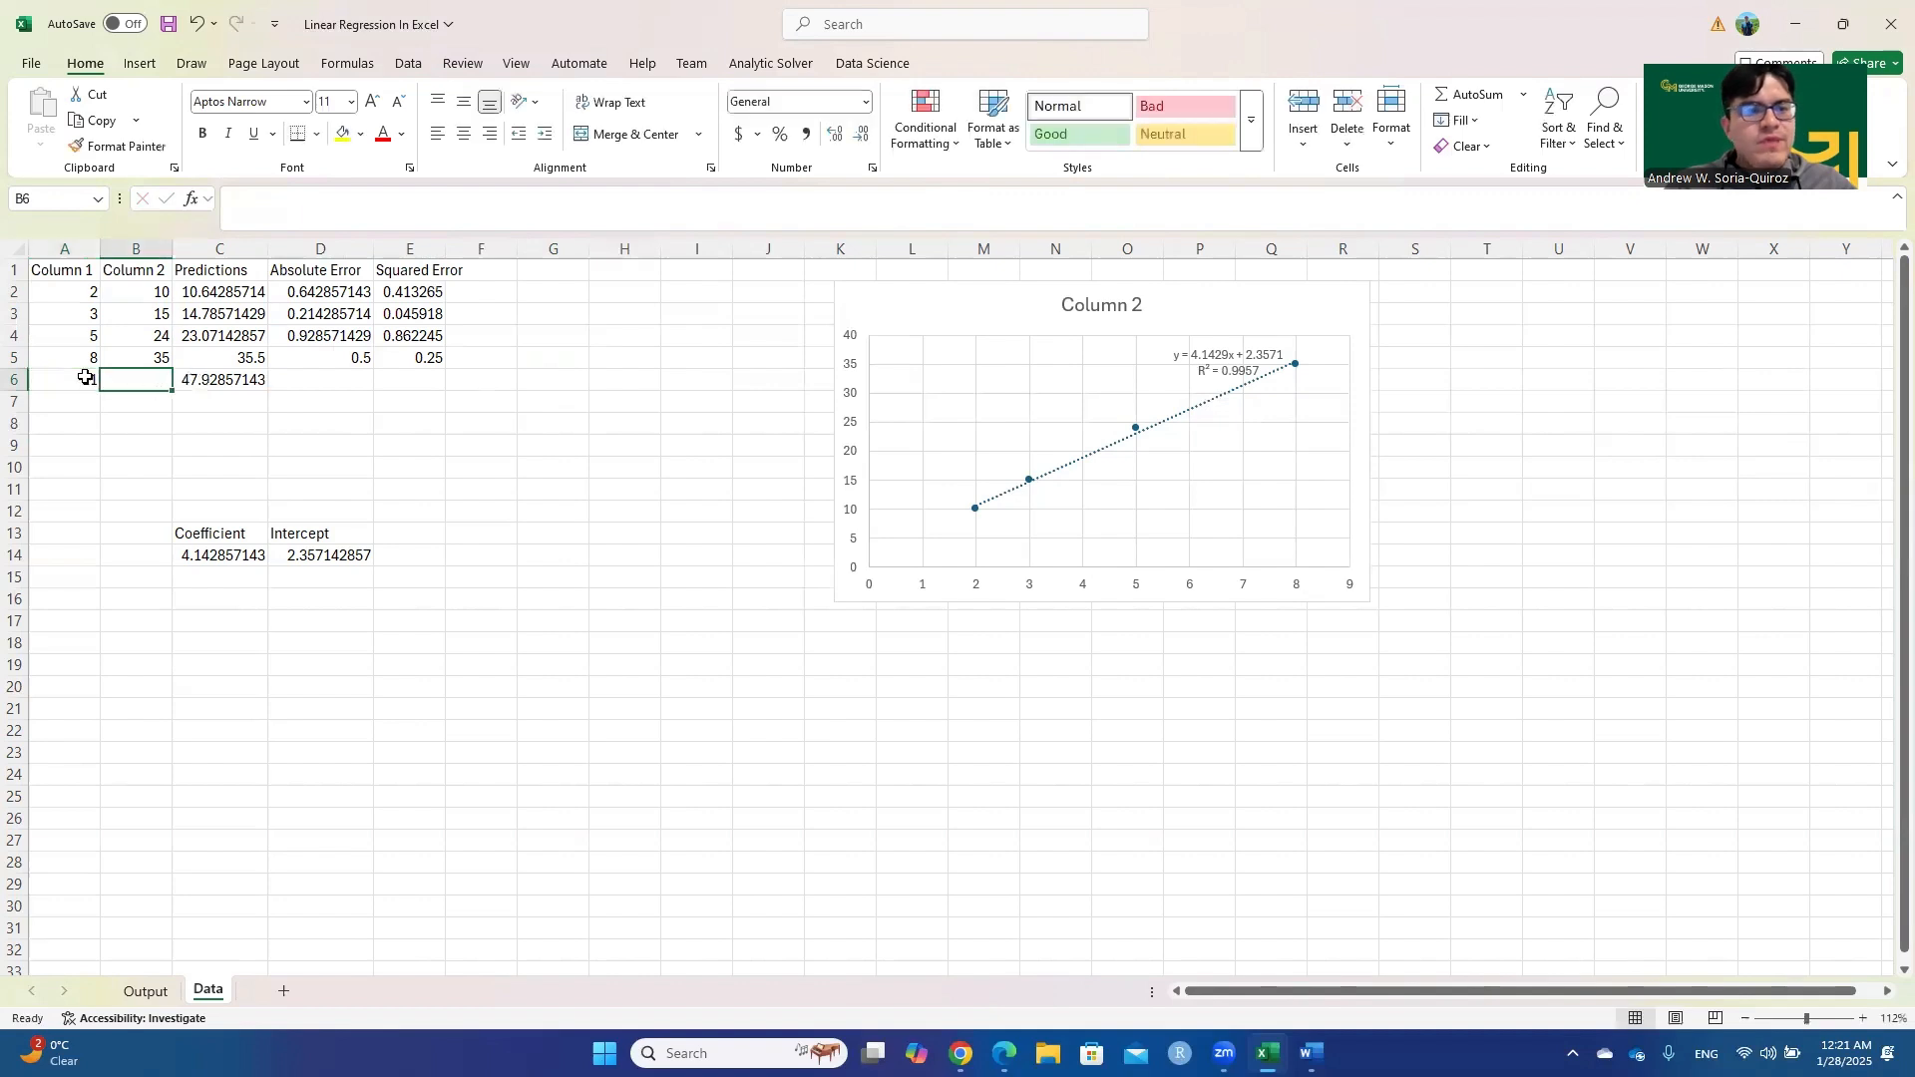
pyautogui.write('55')
pyautogui.press('Return')
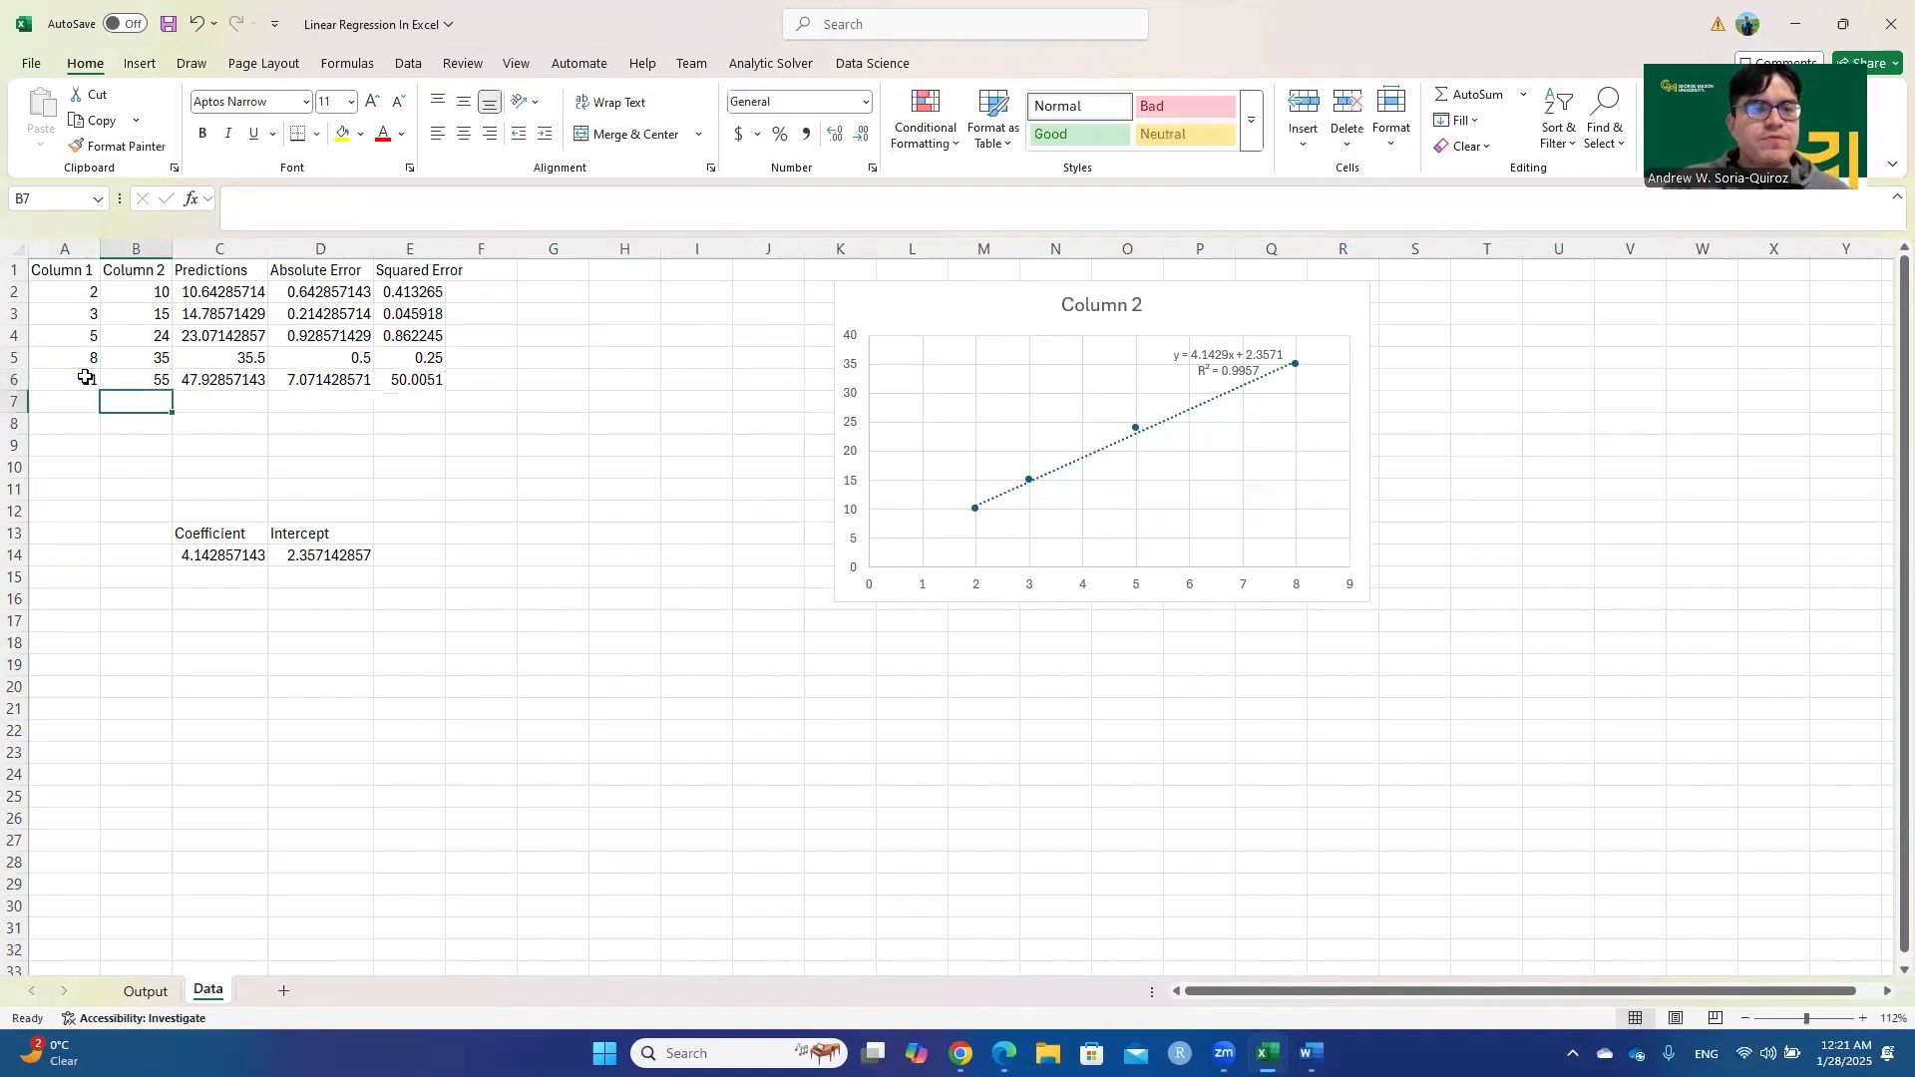
pyautogui.click(474, 572)
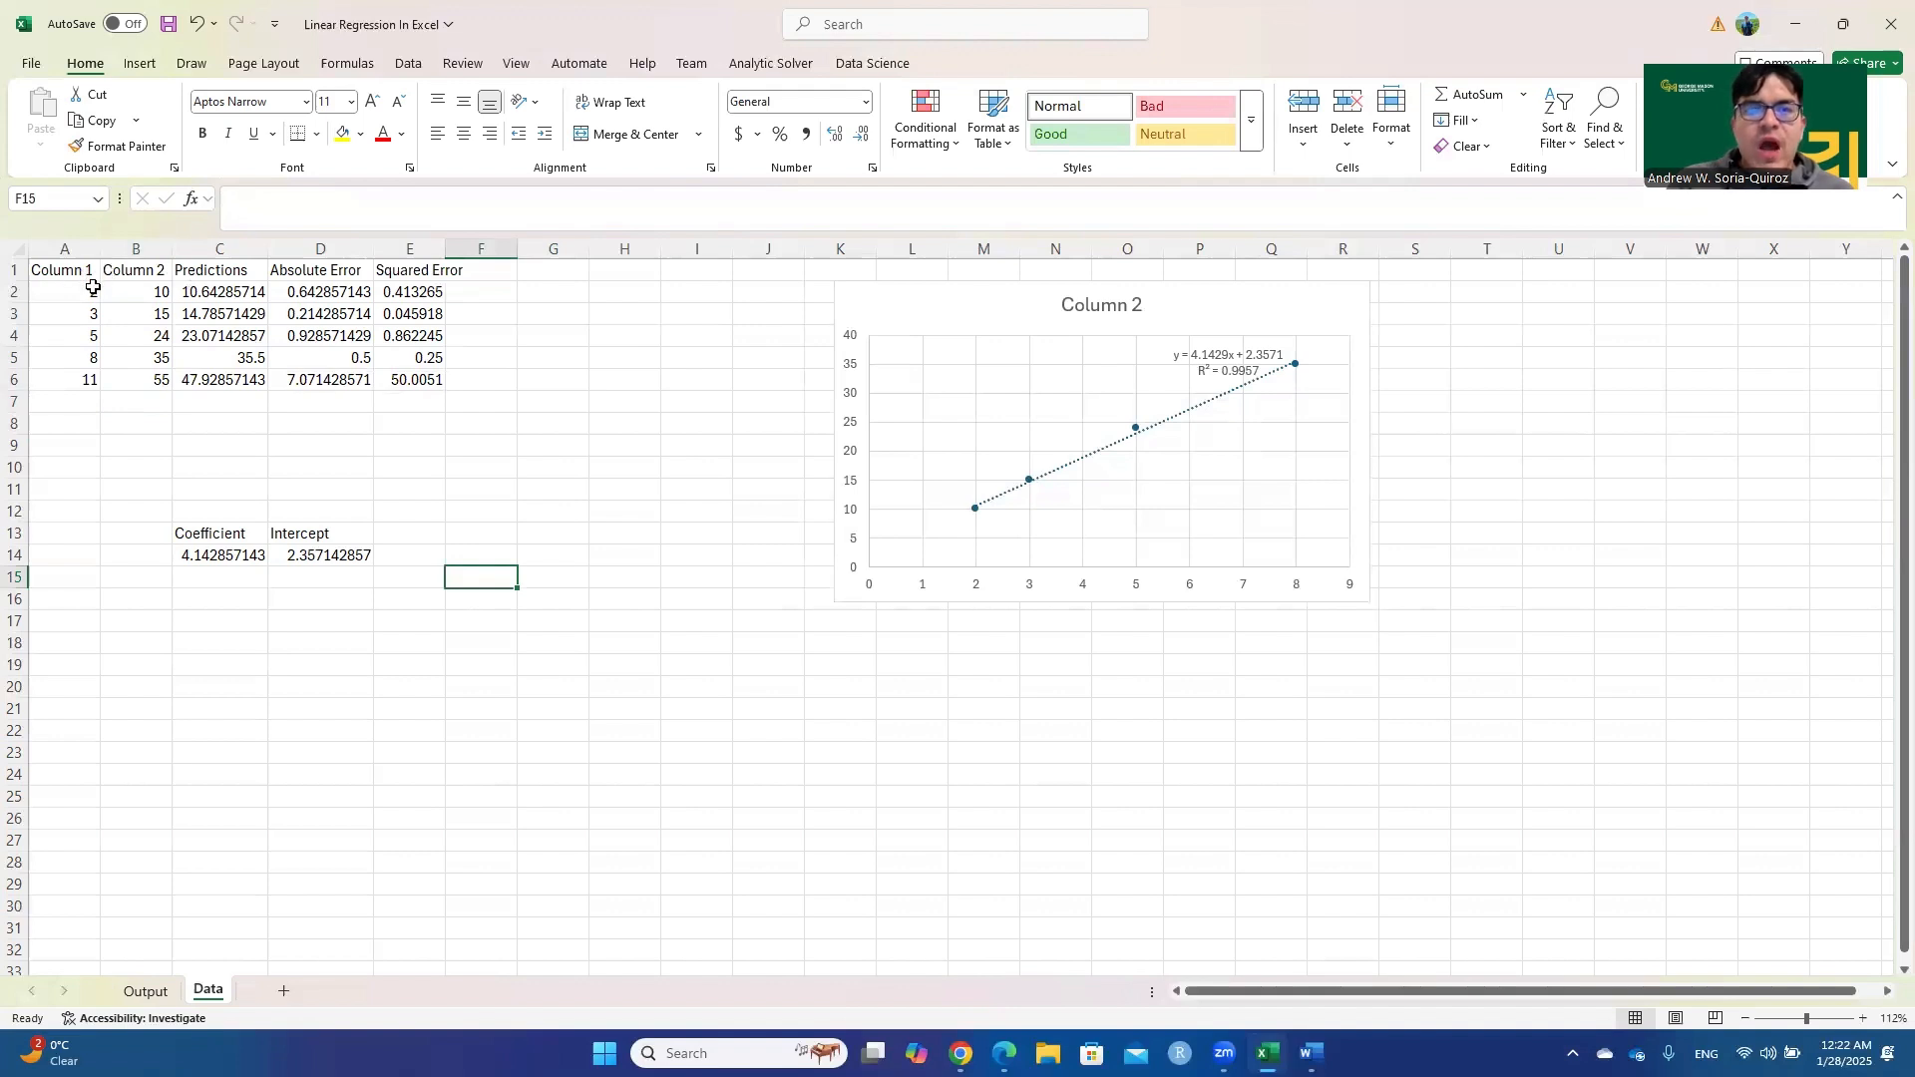
# Insert a scatter chart of the data in A1:B6 and place it directly below the existing chart
pyautogui.click(140, 65)
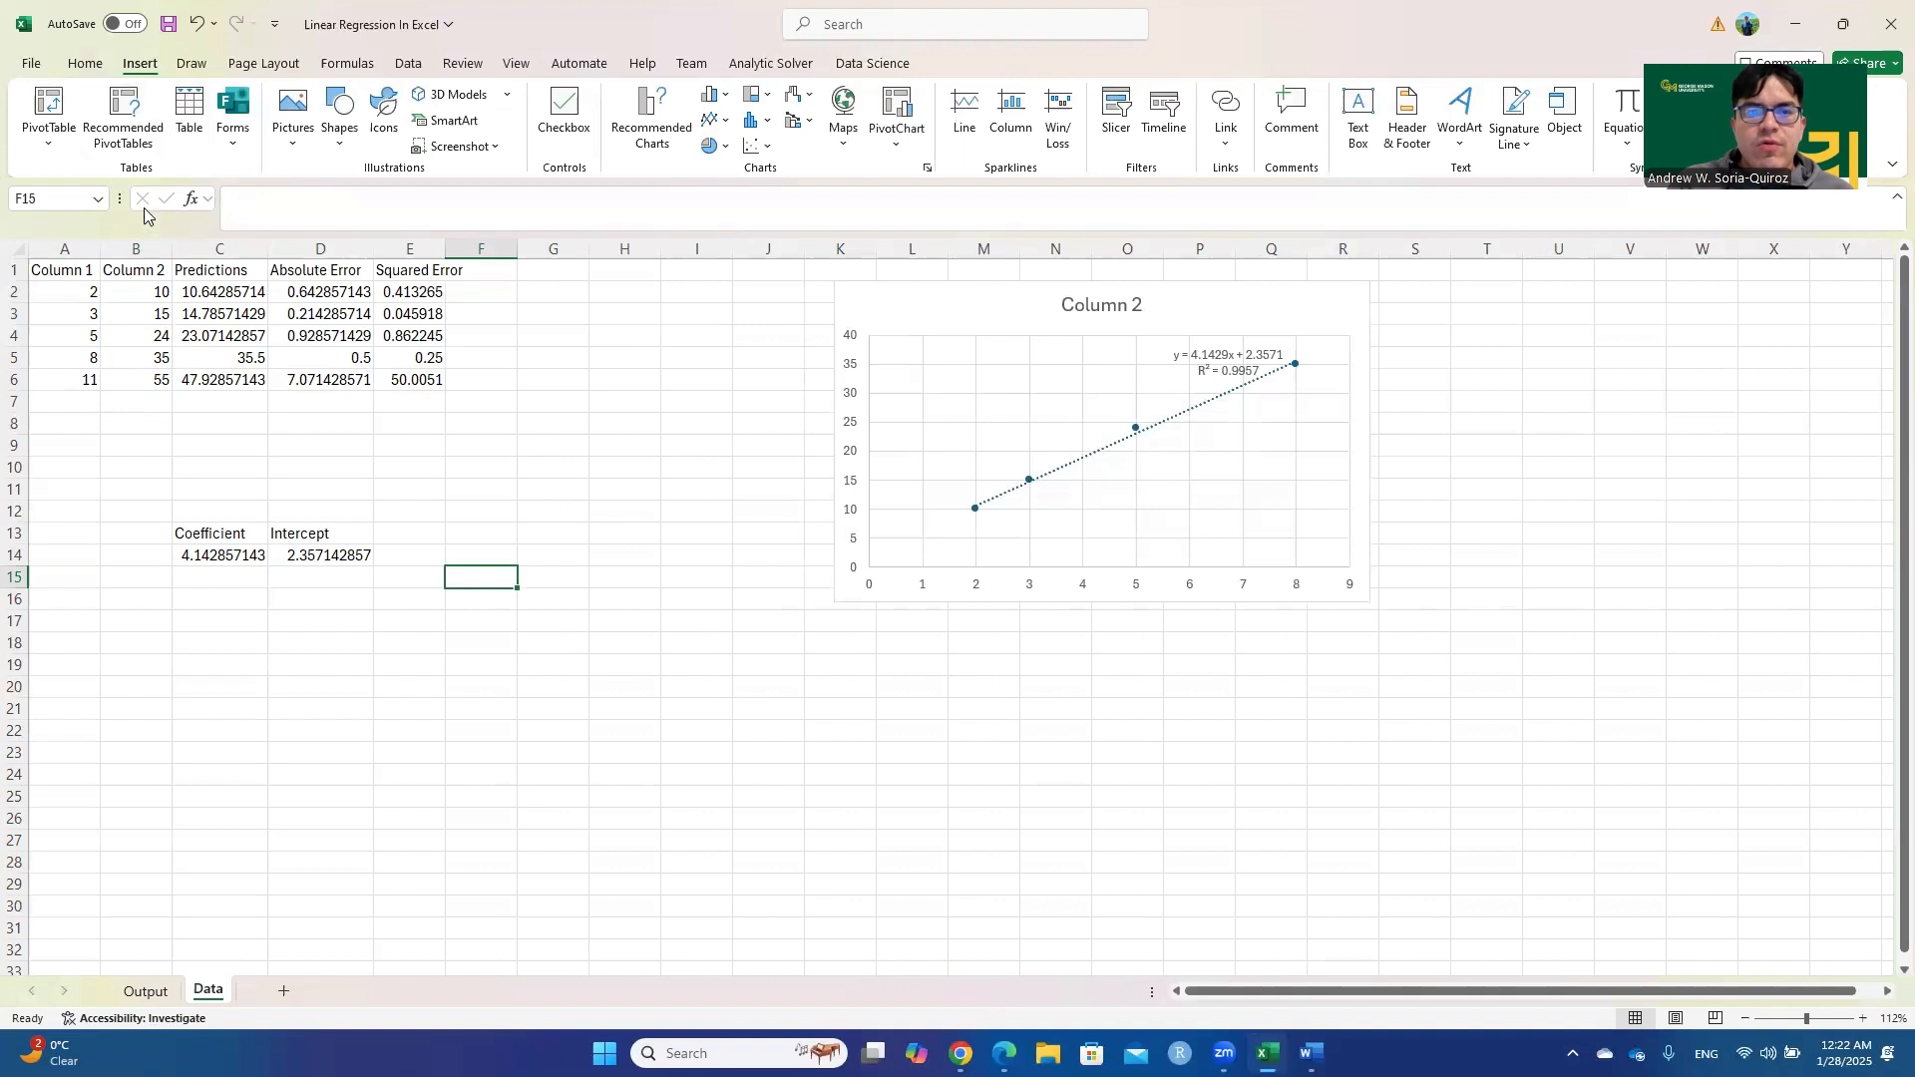
pyautogui.moveTo(81, 292); pyautogui.dragTo(90, 318)
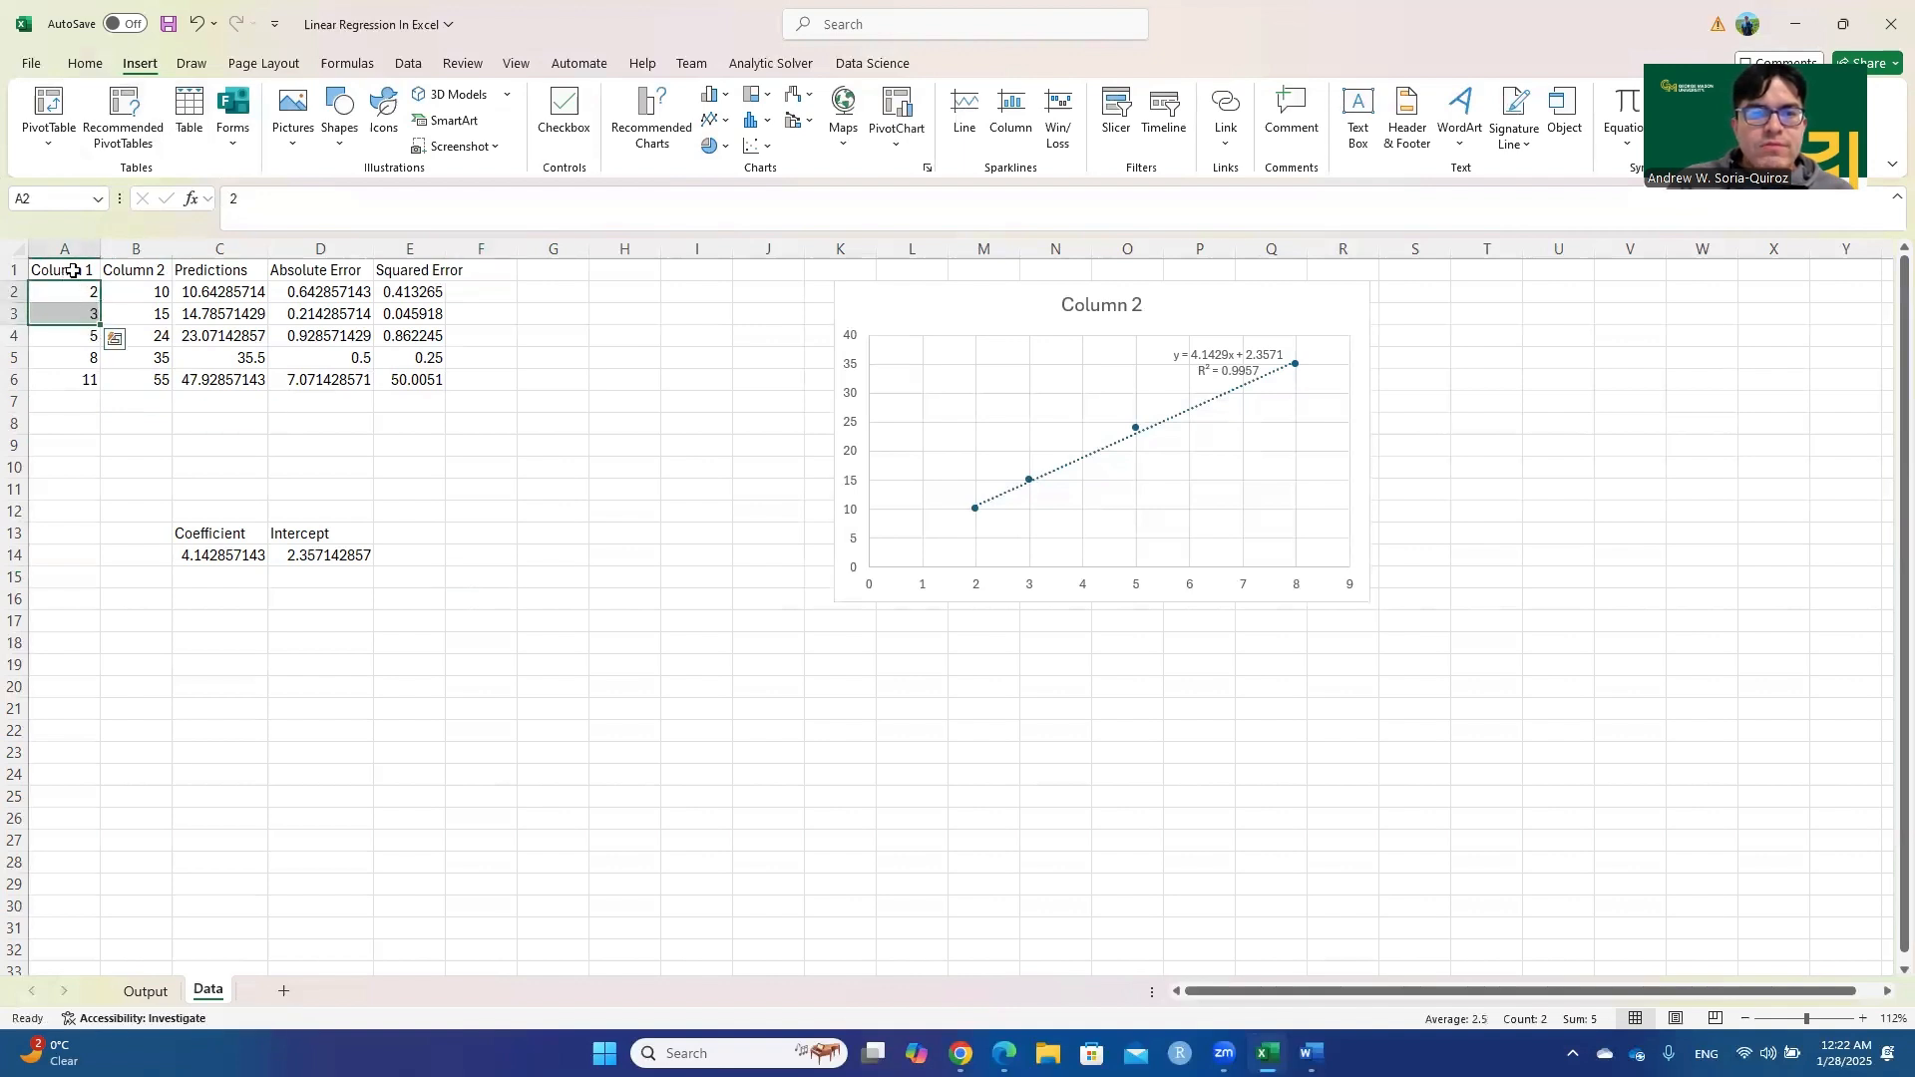
pyautogui.click(74, 270)
pyautogui.click(74, 294)
pyautogui.click(80, 267)
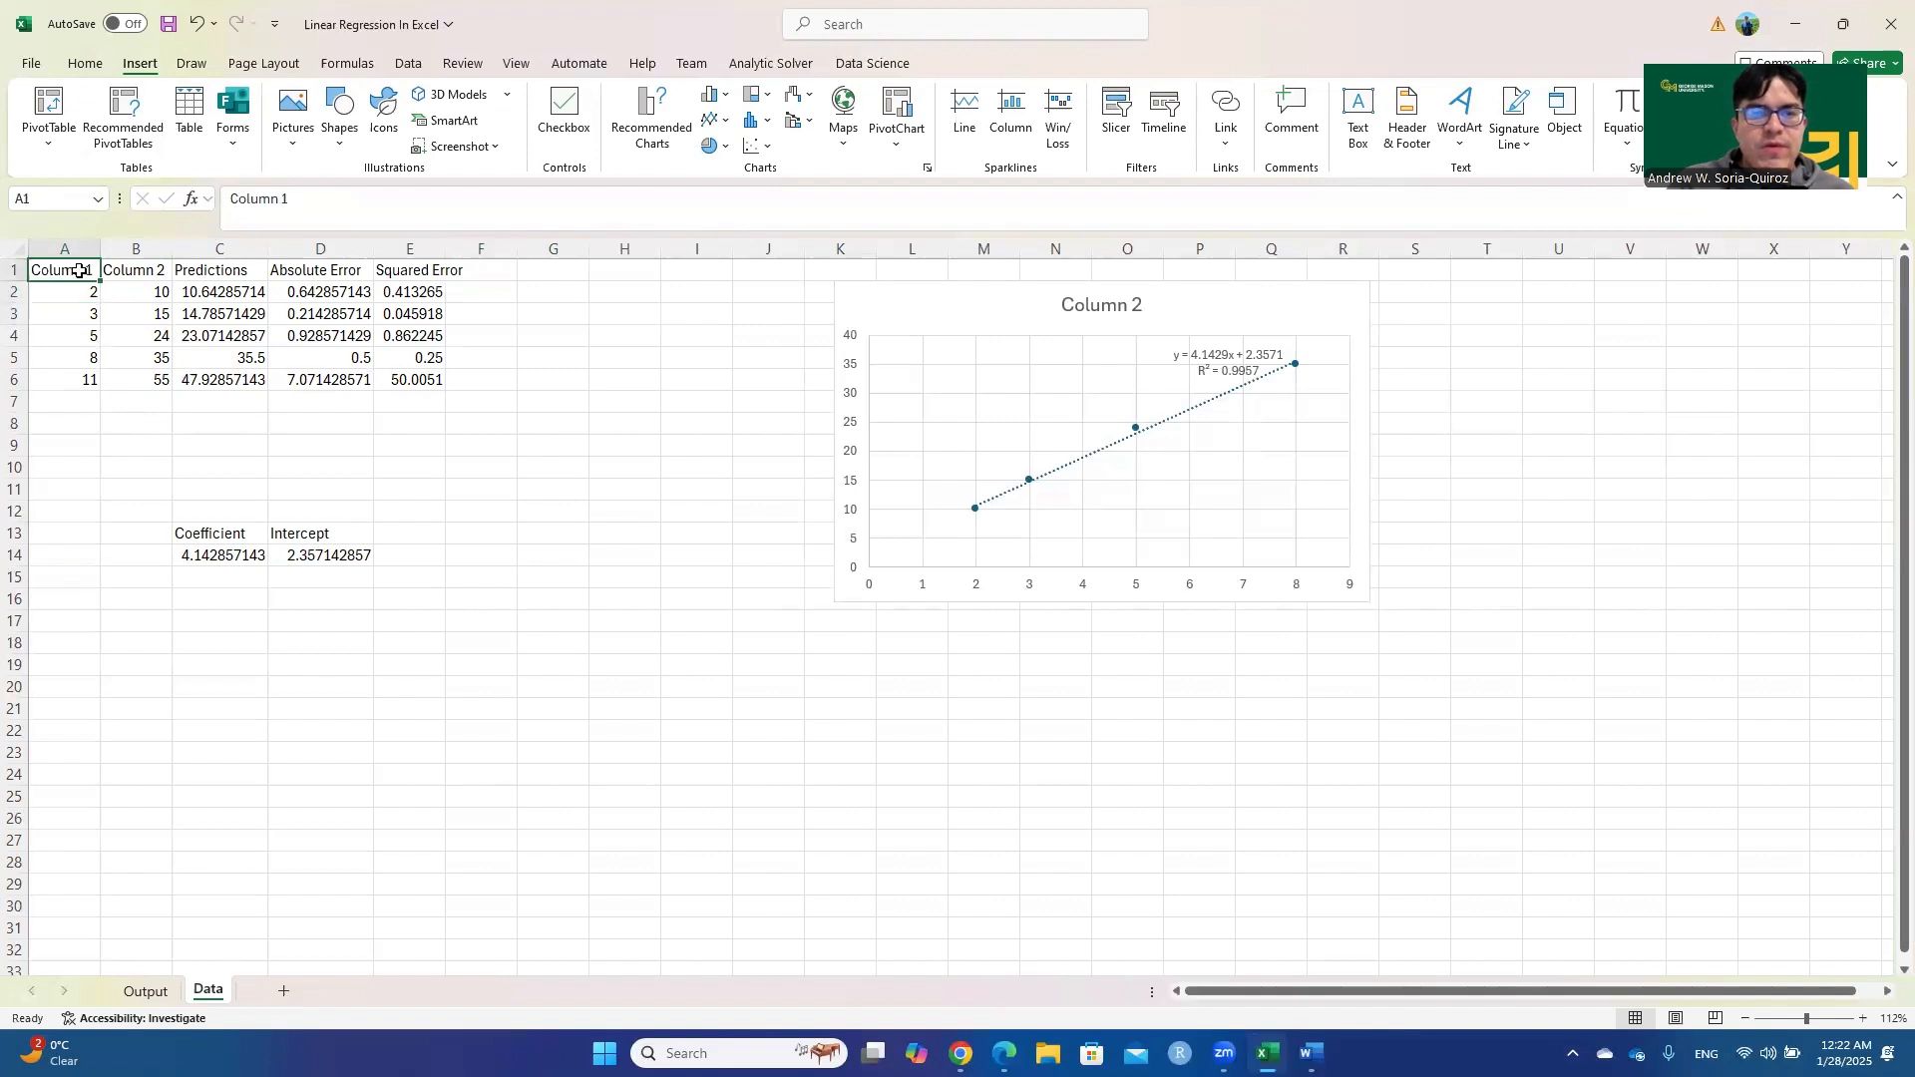
pyautogui.moveTo(79, 267); pyautogui.dragTo(152, 379)
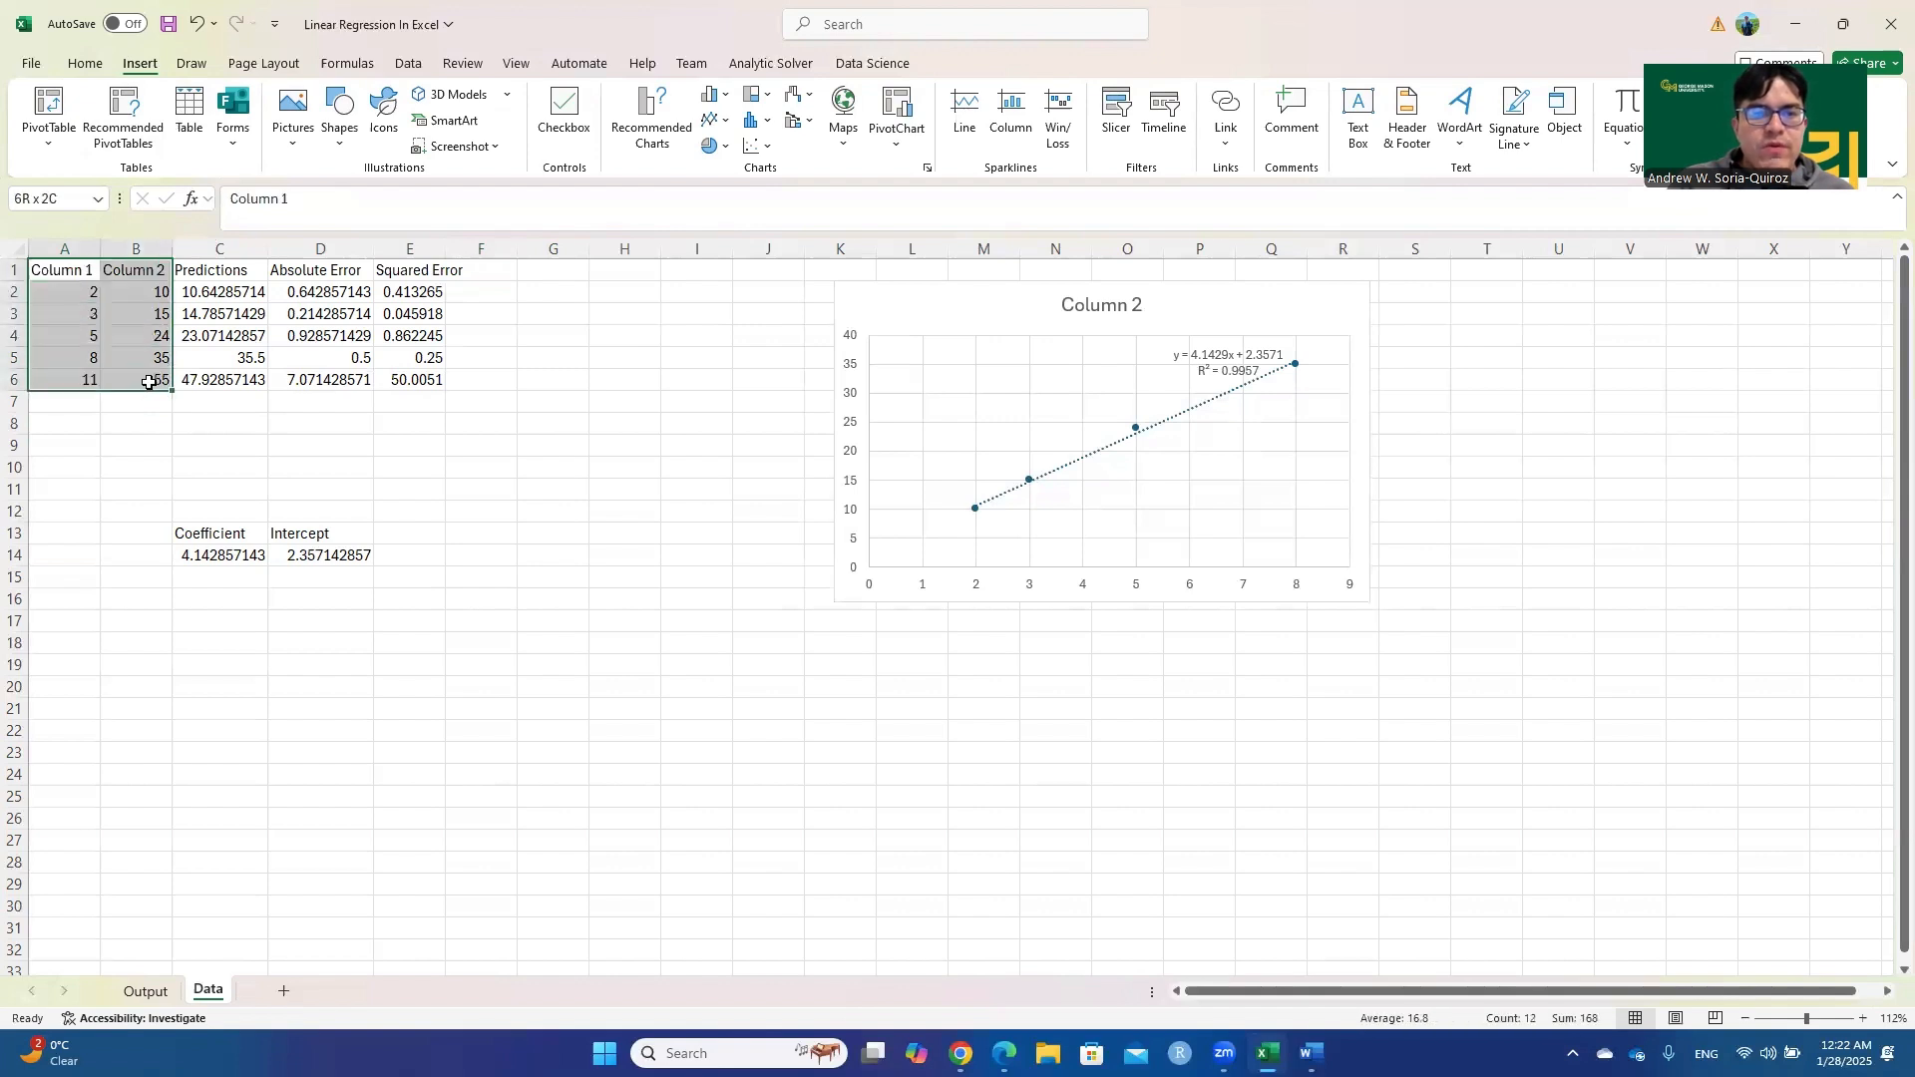
pyautogui.click(755, 146)
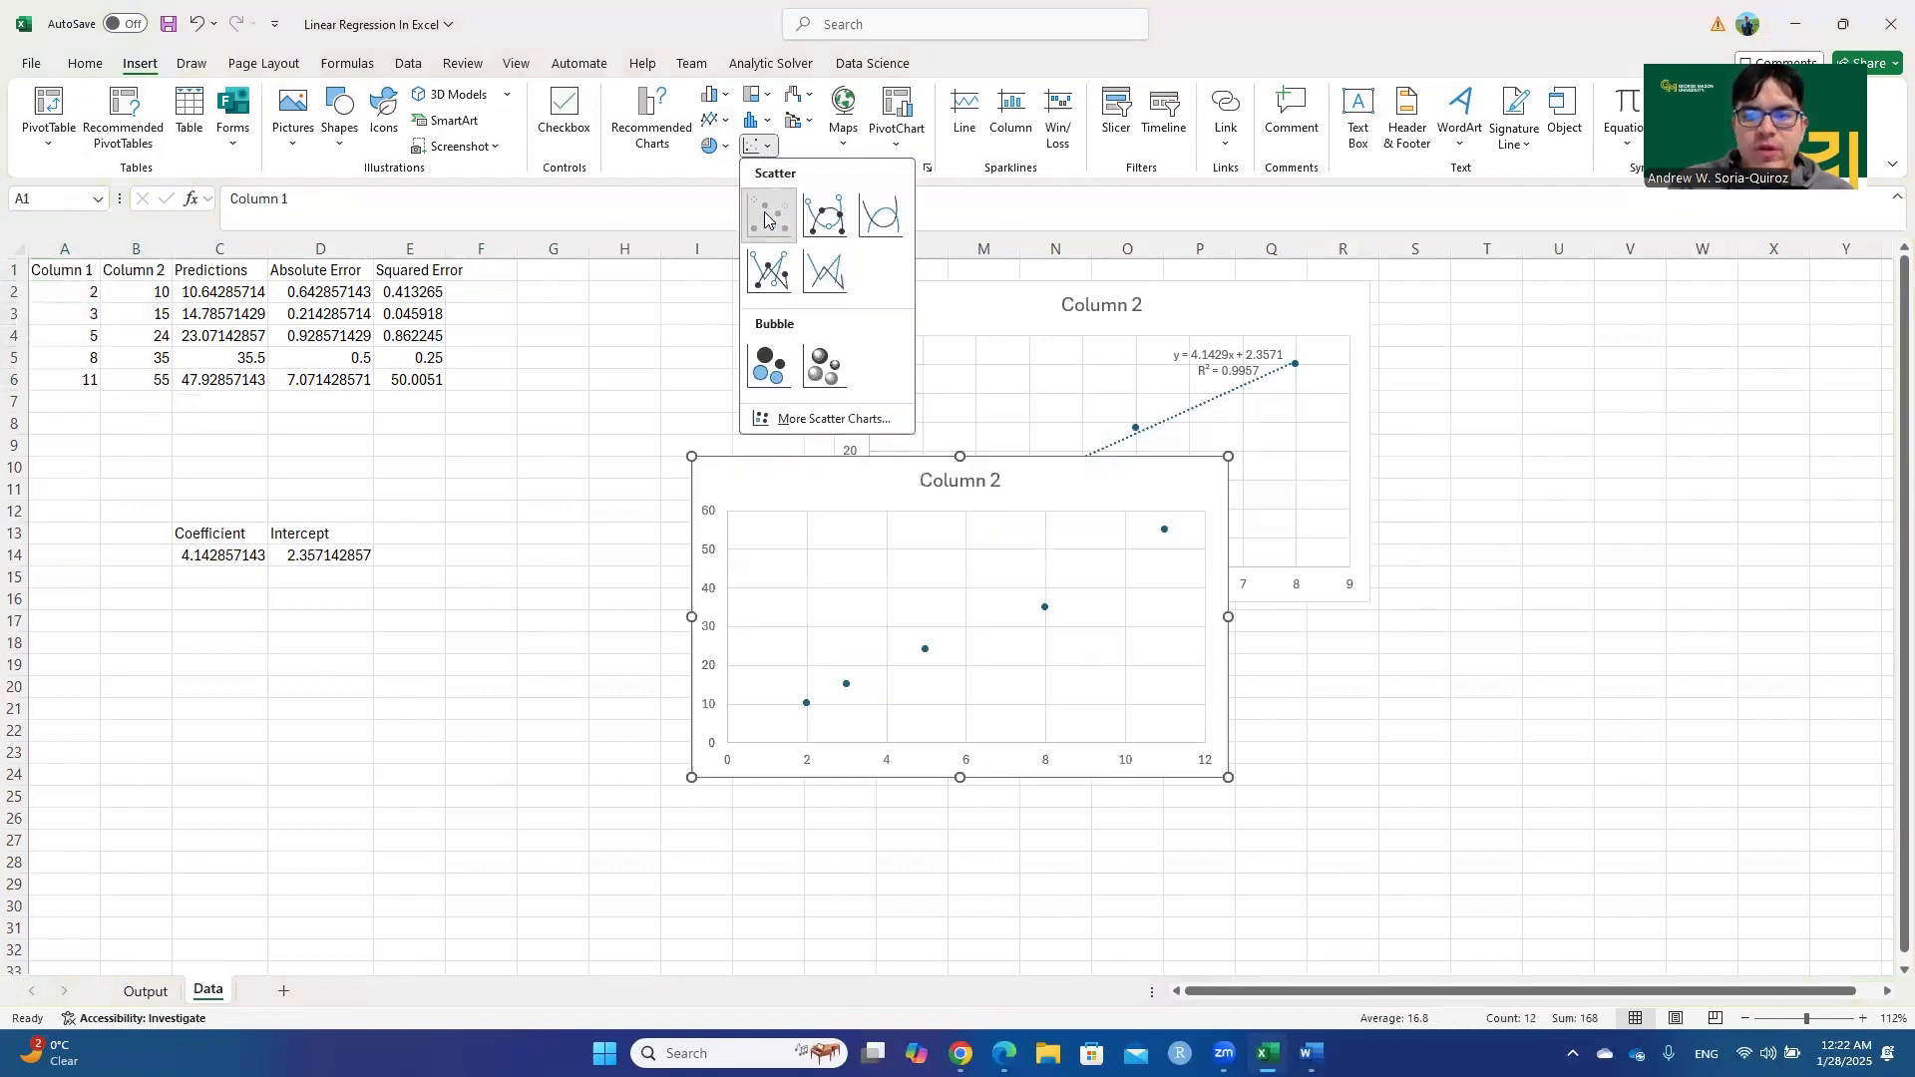
pyautogui.click(766, 218)
pyautogui.moveTo(860, 475); pyautogui.dragTo(1002, 646)
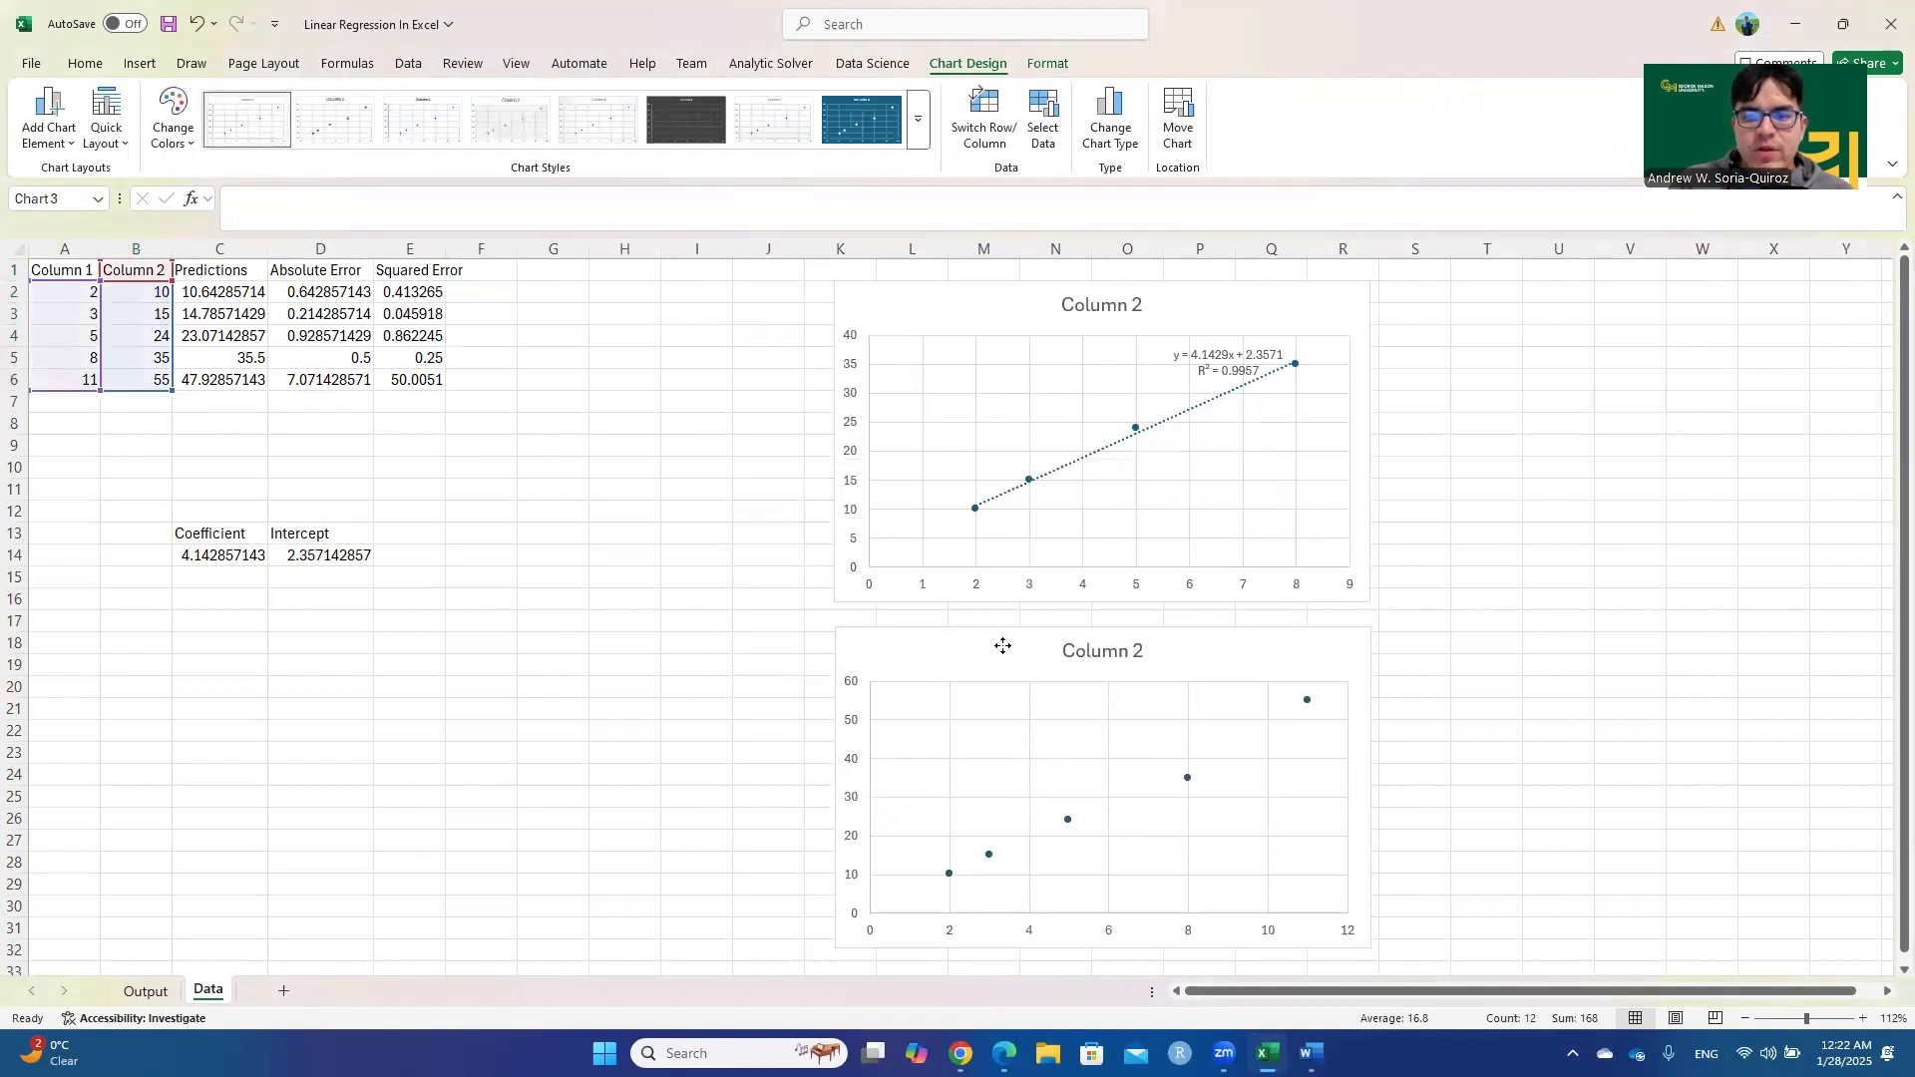
# Add a linear trendline to the new scatter chart and display its equation and R-squared value
pyautogui.click(1398, 647)
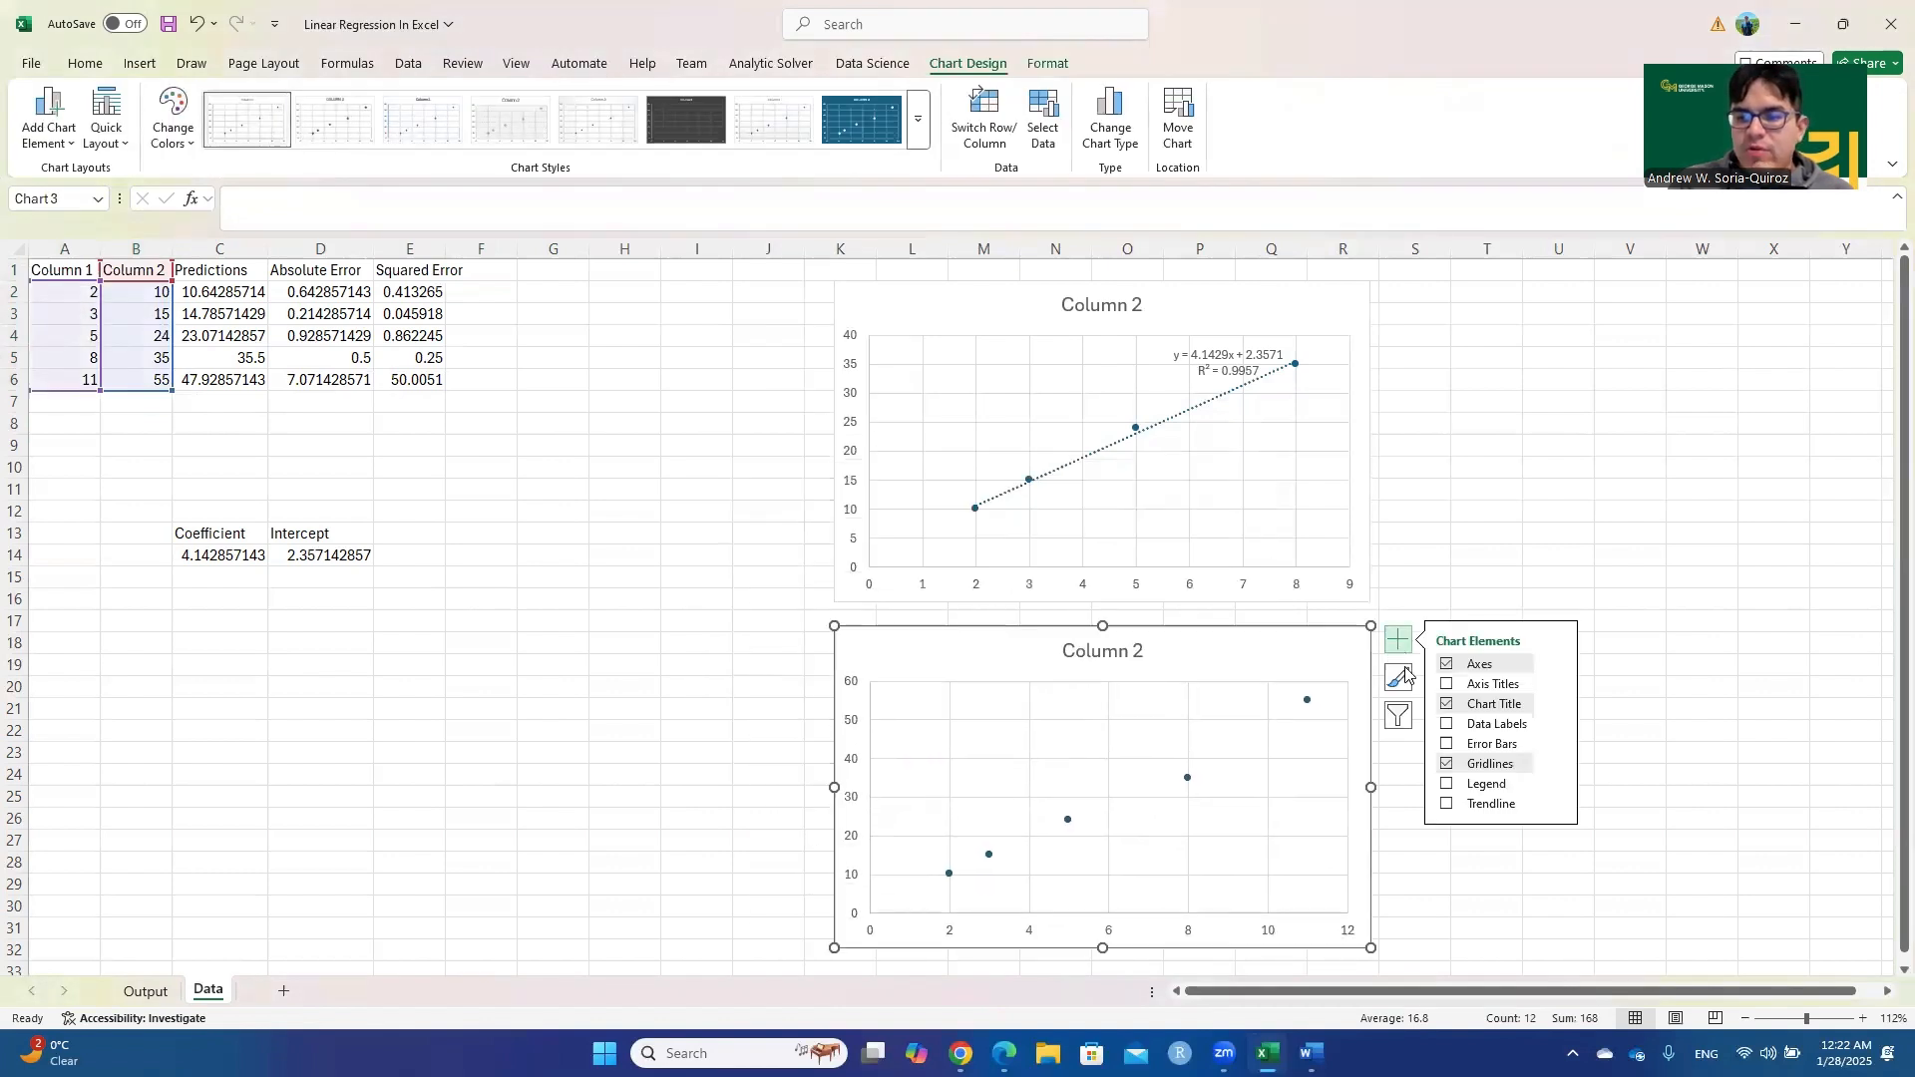
pyautogui.click(1448, 804)
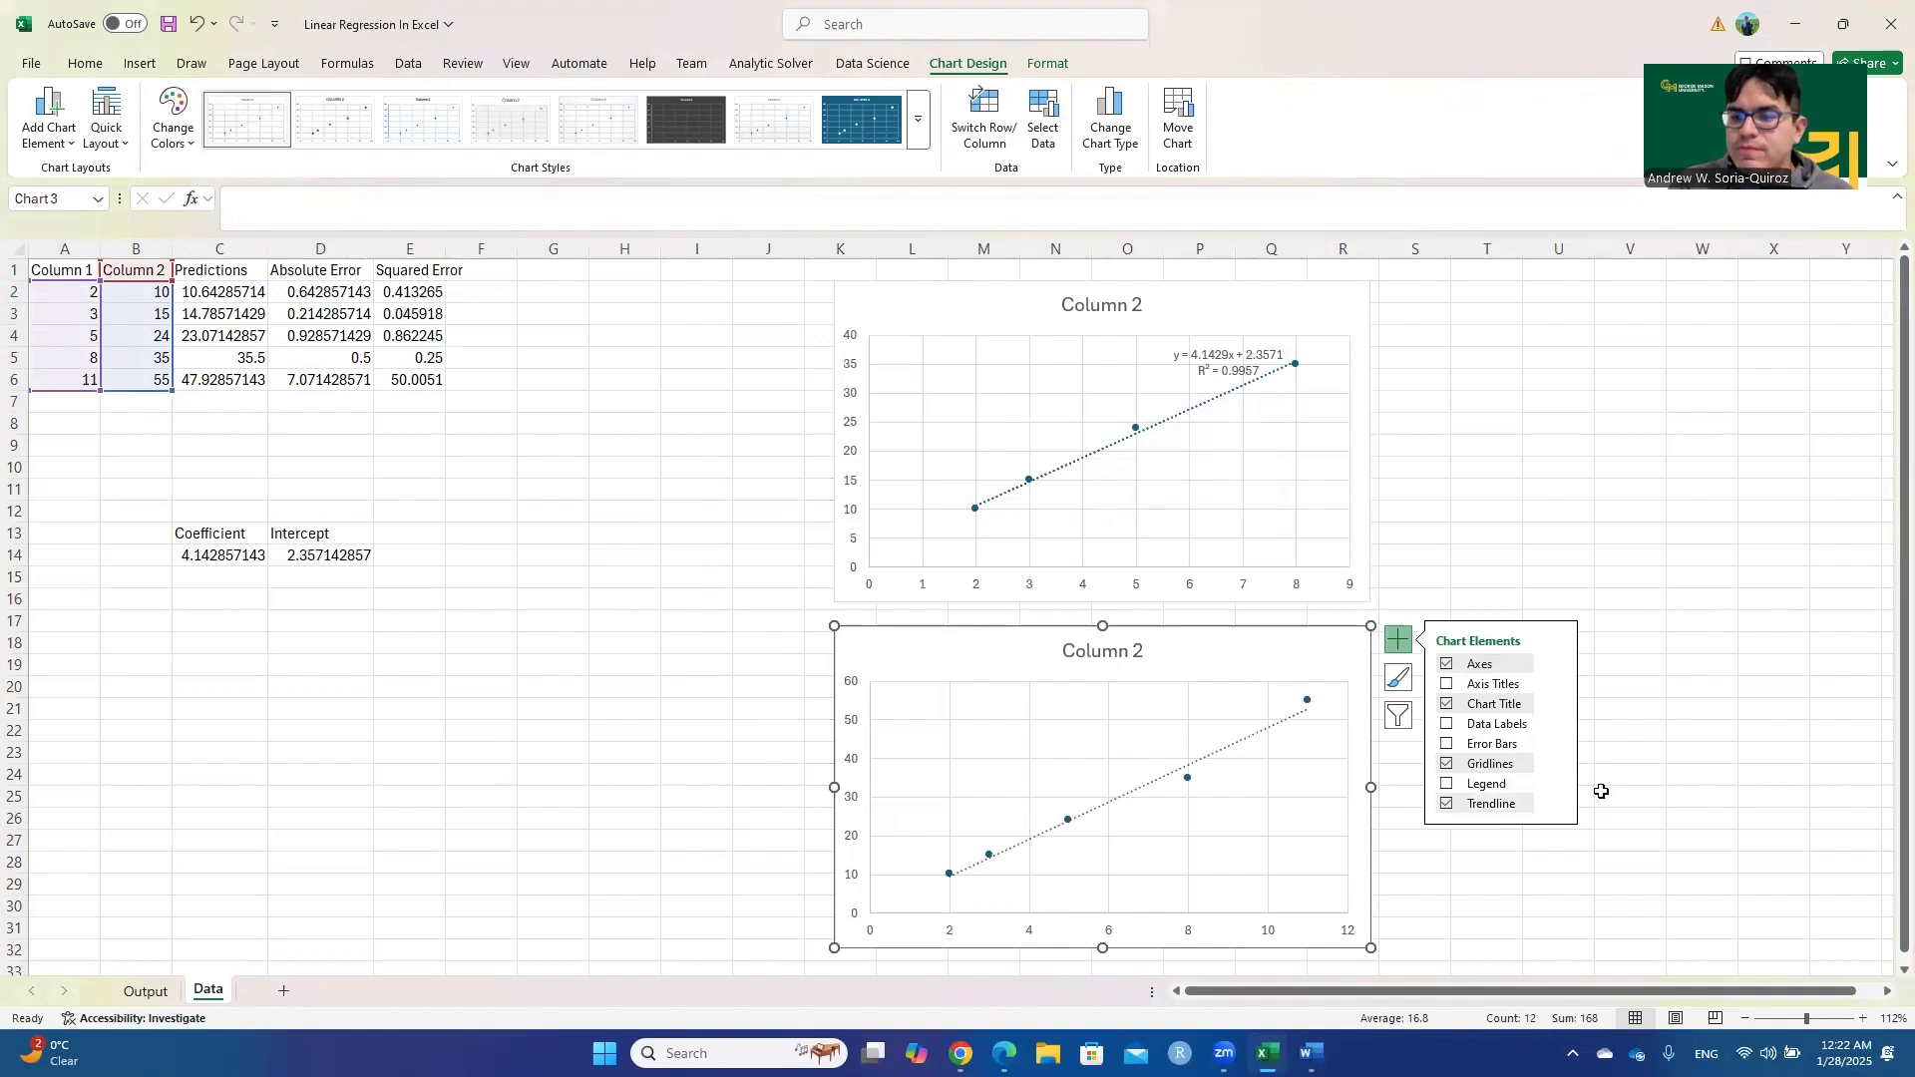
pyautogui.click(1559, 804)
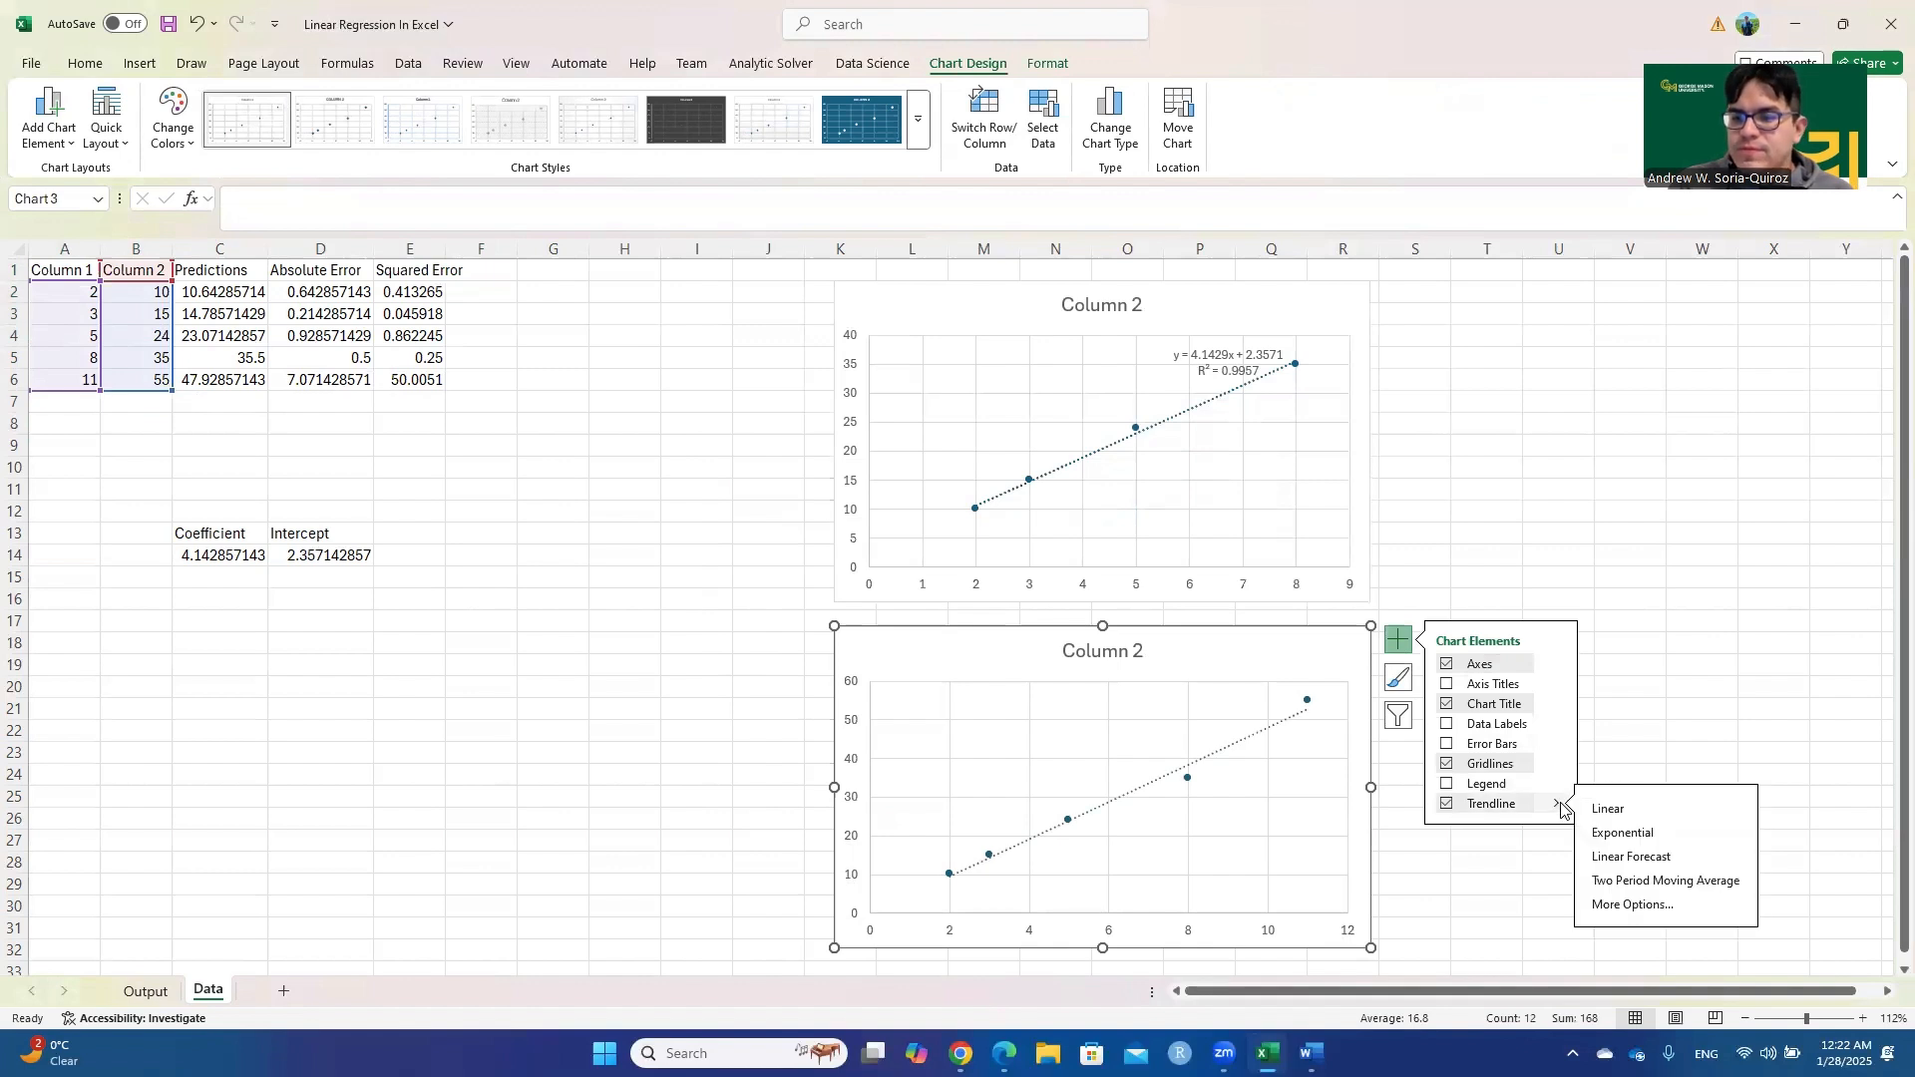
pyautogui.click(1635, 905)
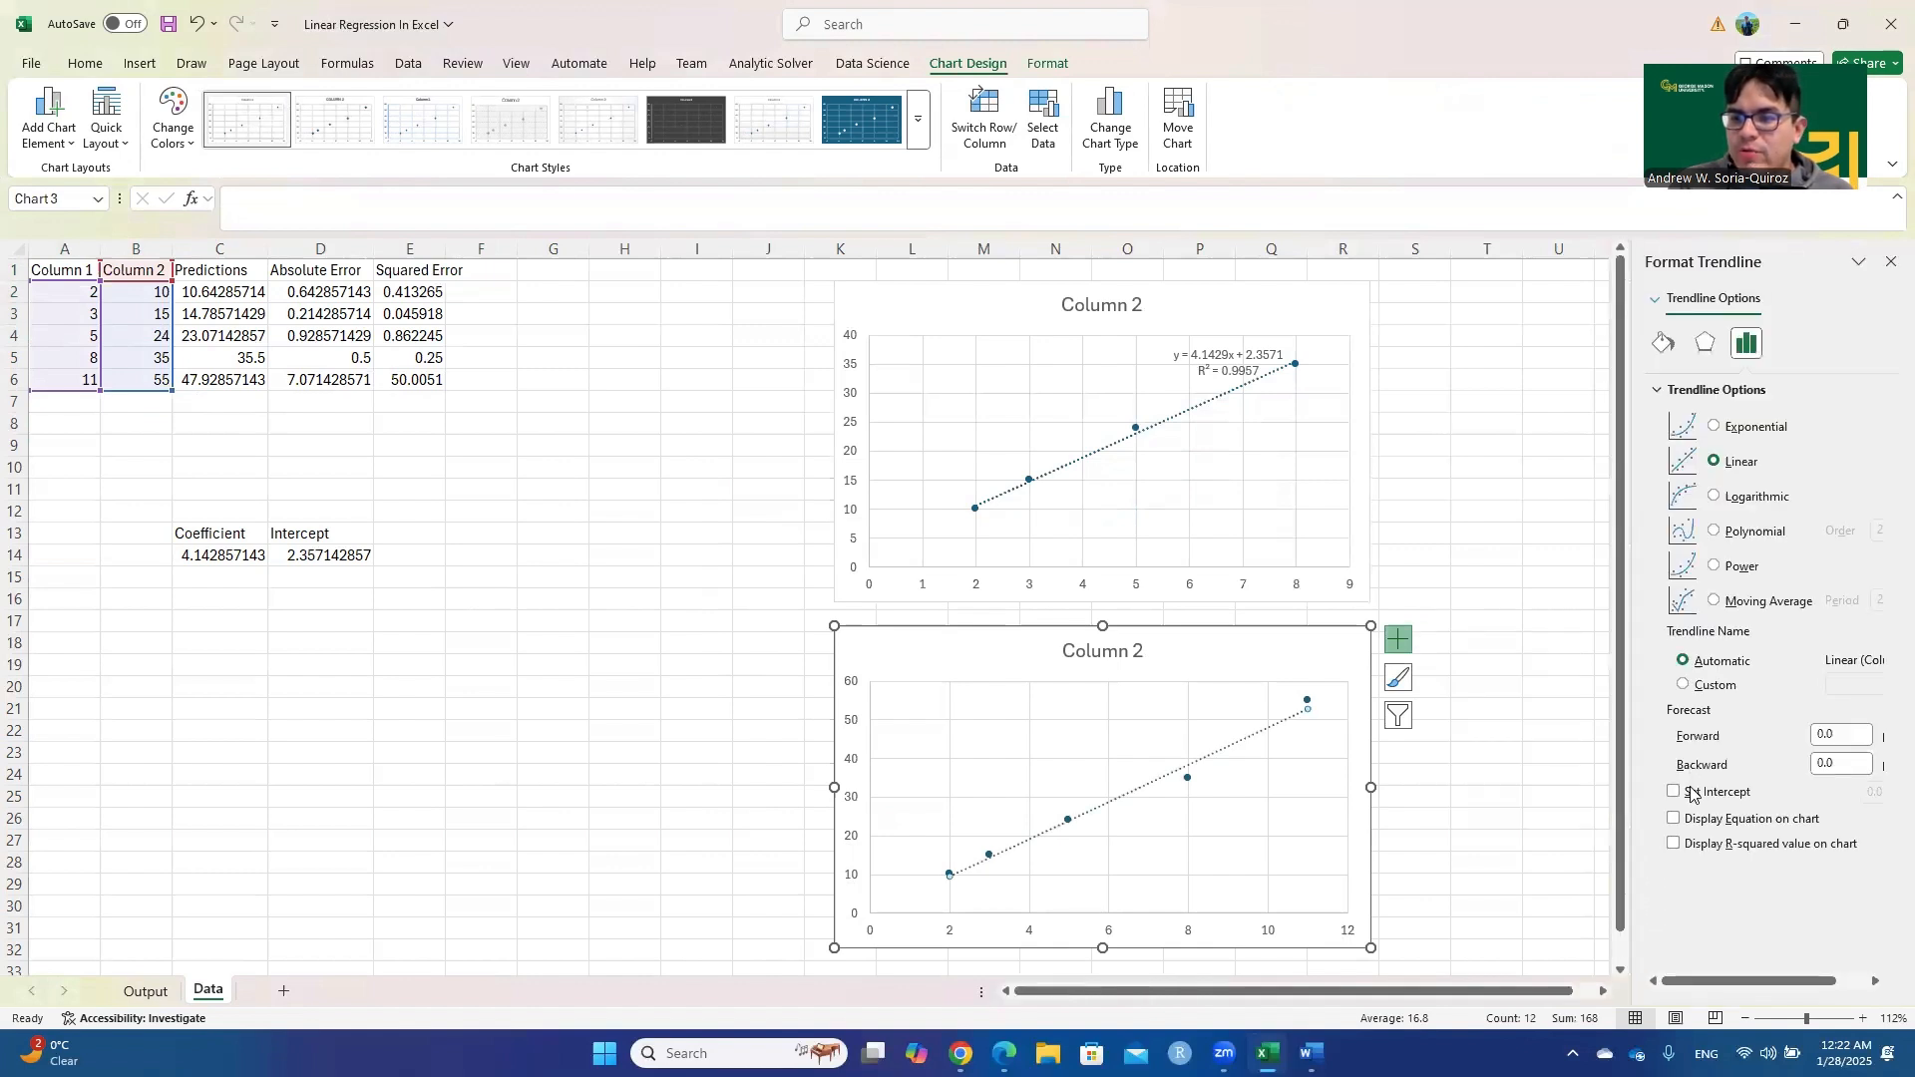
pyautogui.click(1674, 818)
pyautogui.click(1673, 843)
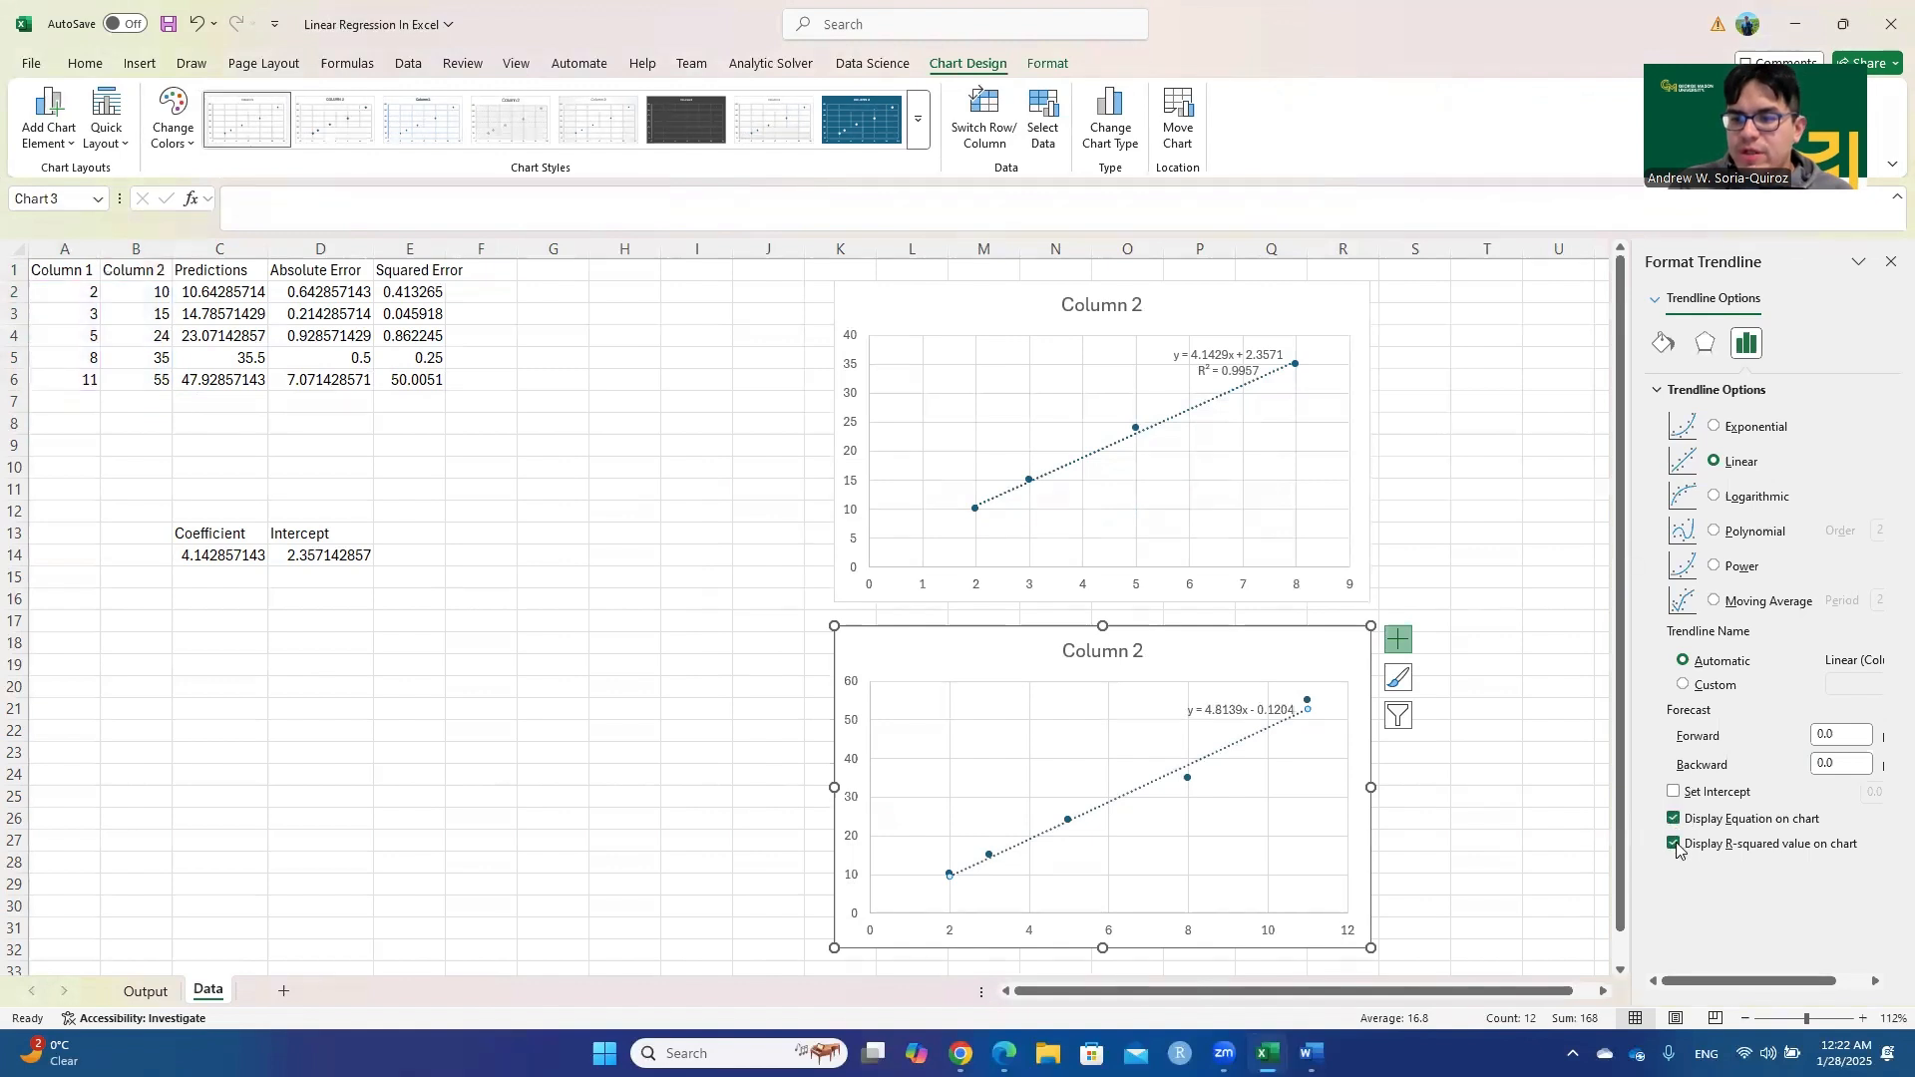
pyautogui.click(1888, 261)
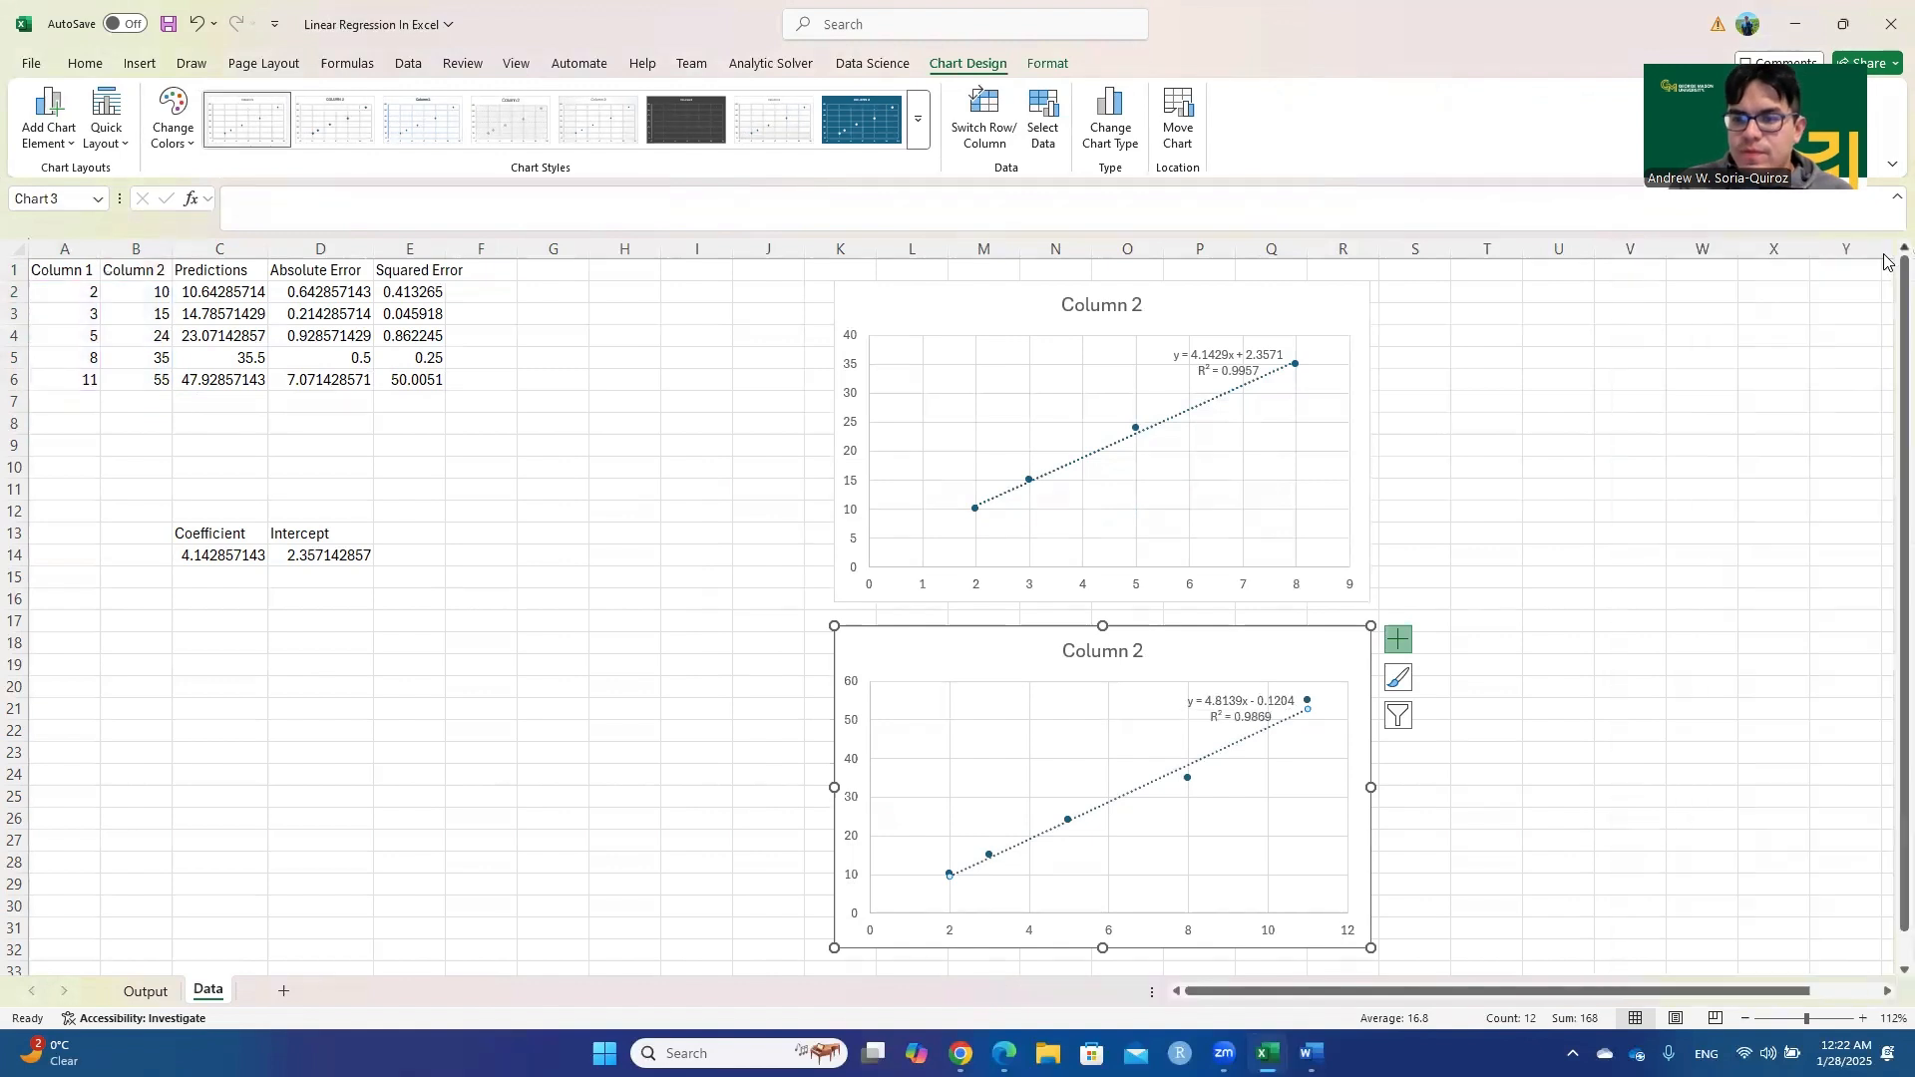
pyautogui.click(1613, 553)
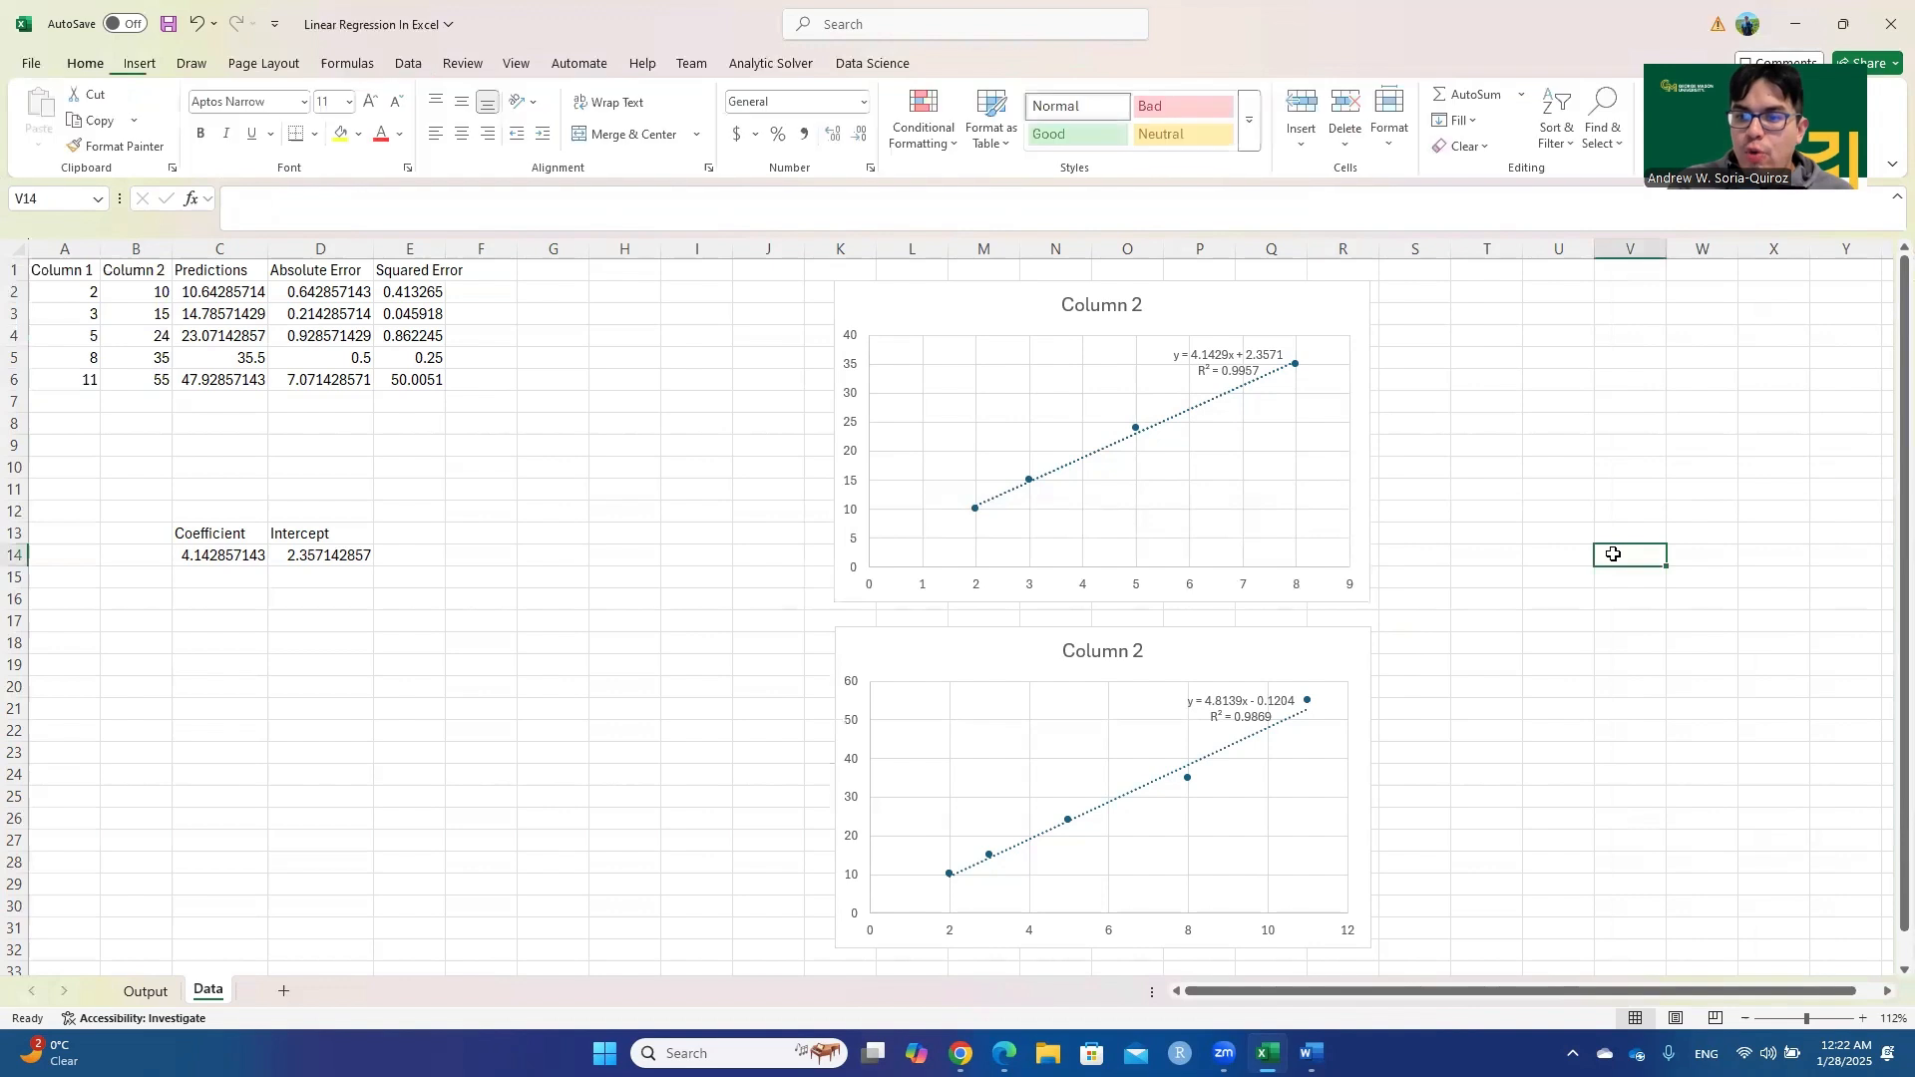
pyautogui.click(1508, 572)
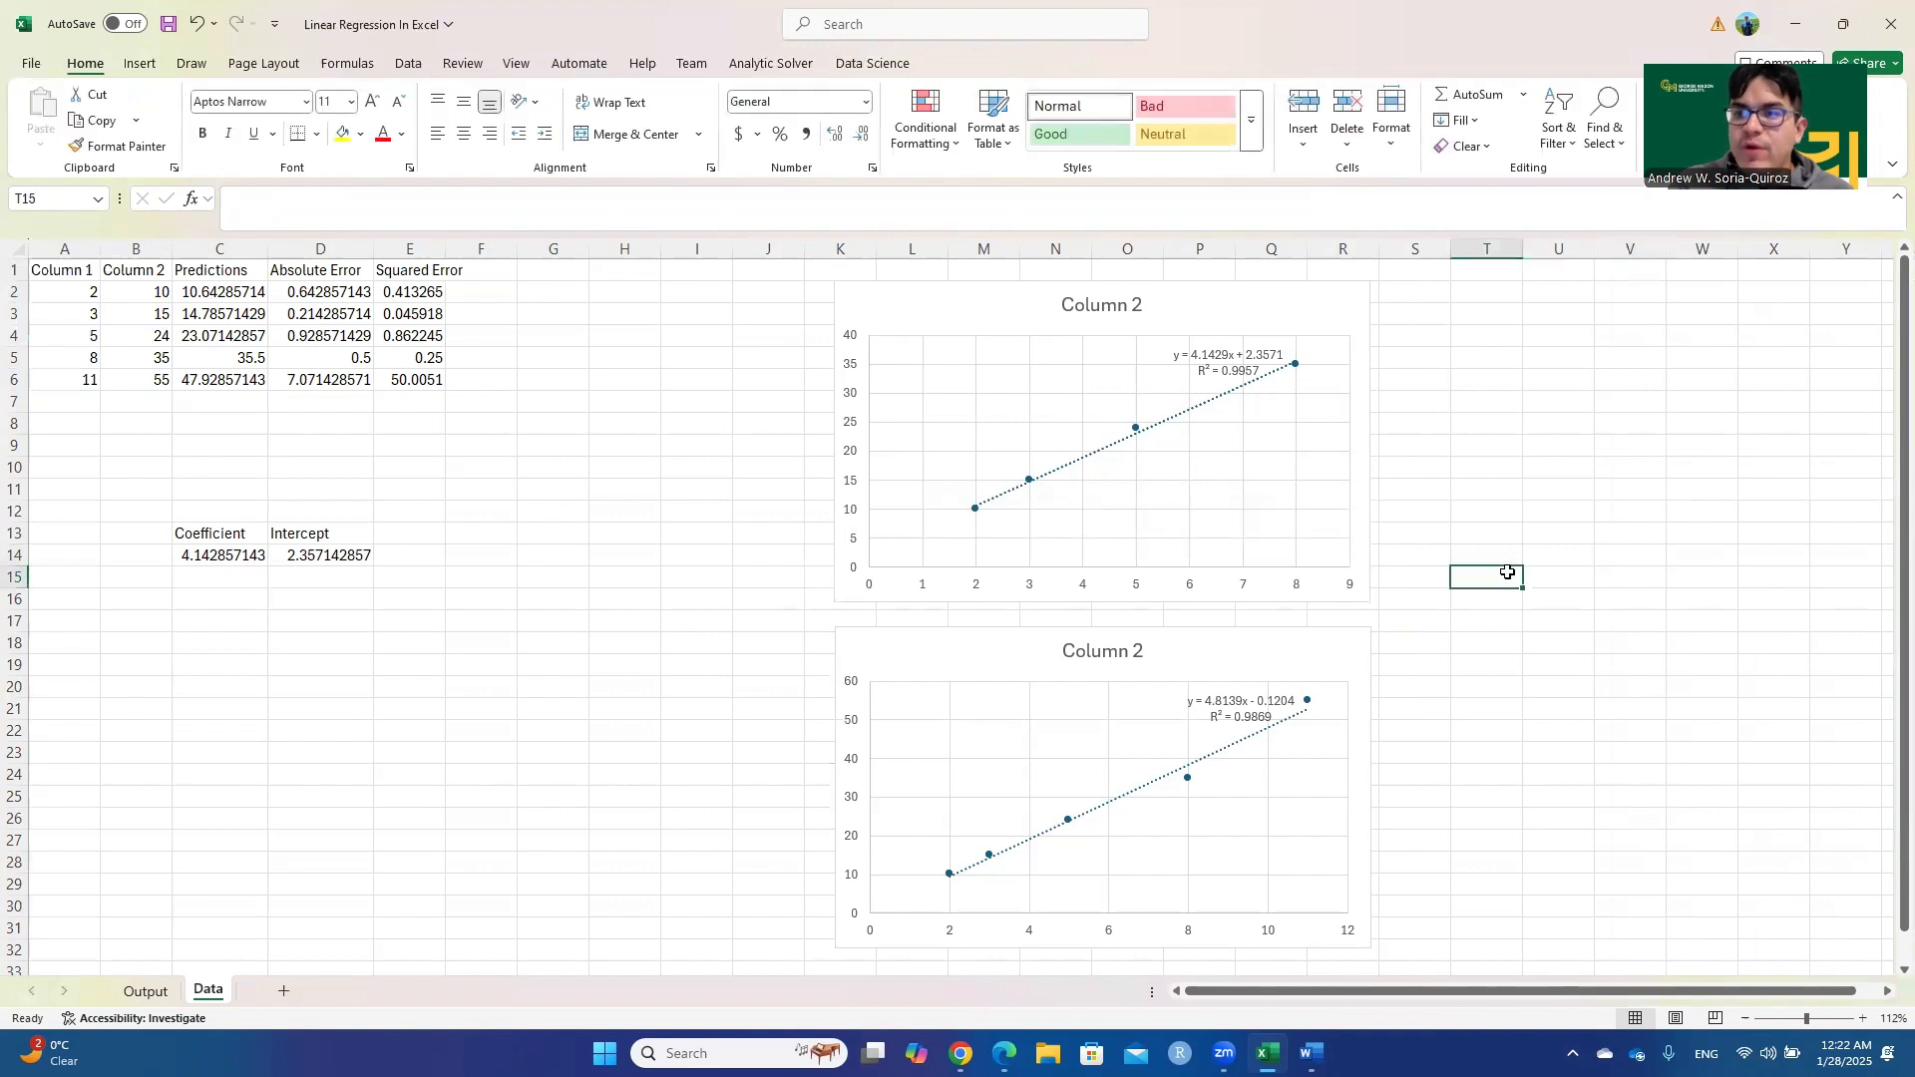
pyautogui.click(189, 674)
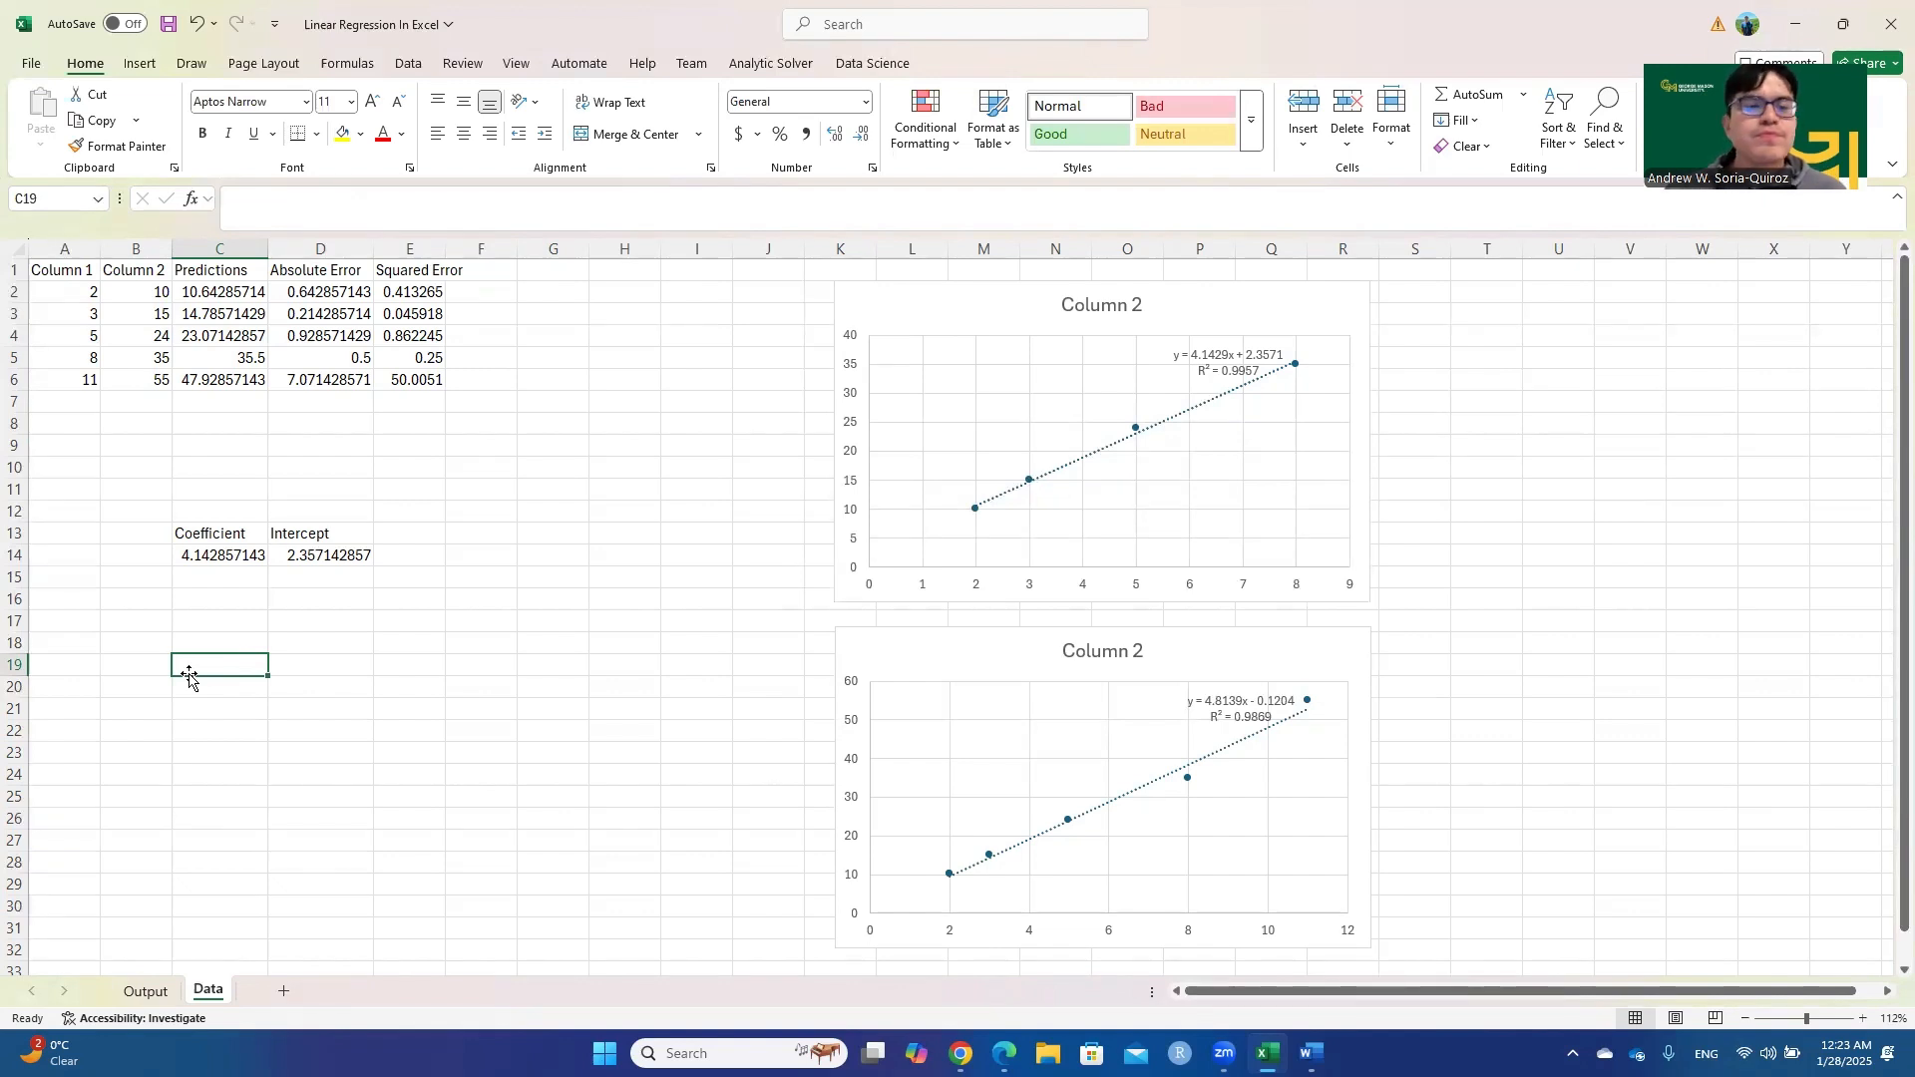
pyautogui.click(404, 595)
# Enter a LINEST formula in C15 with B2:B6 as the known y values and A2:A6 as the known x values
pyautogui.click(207, 584)
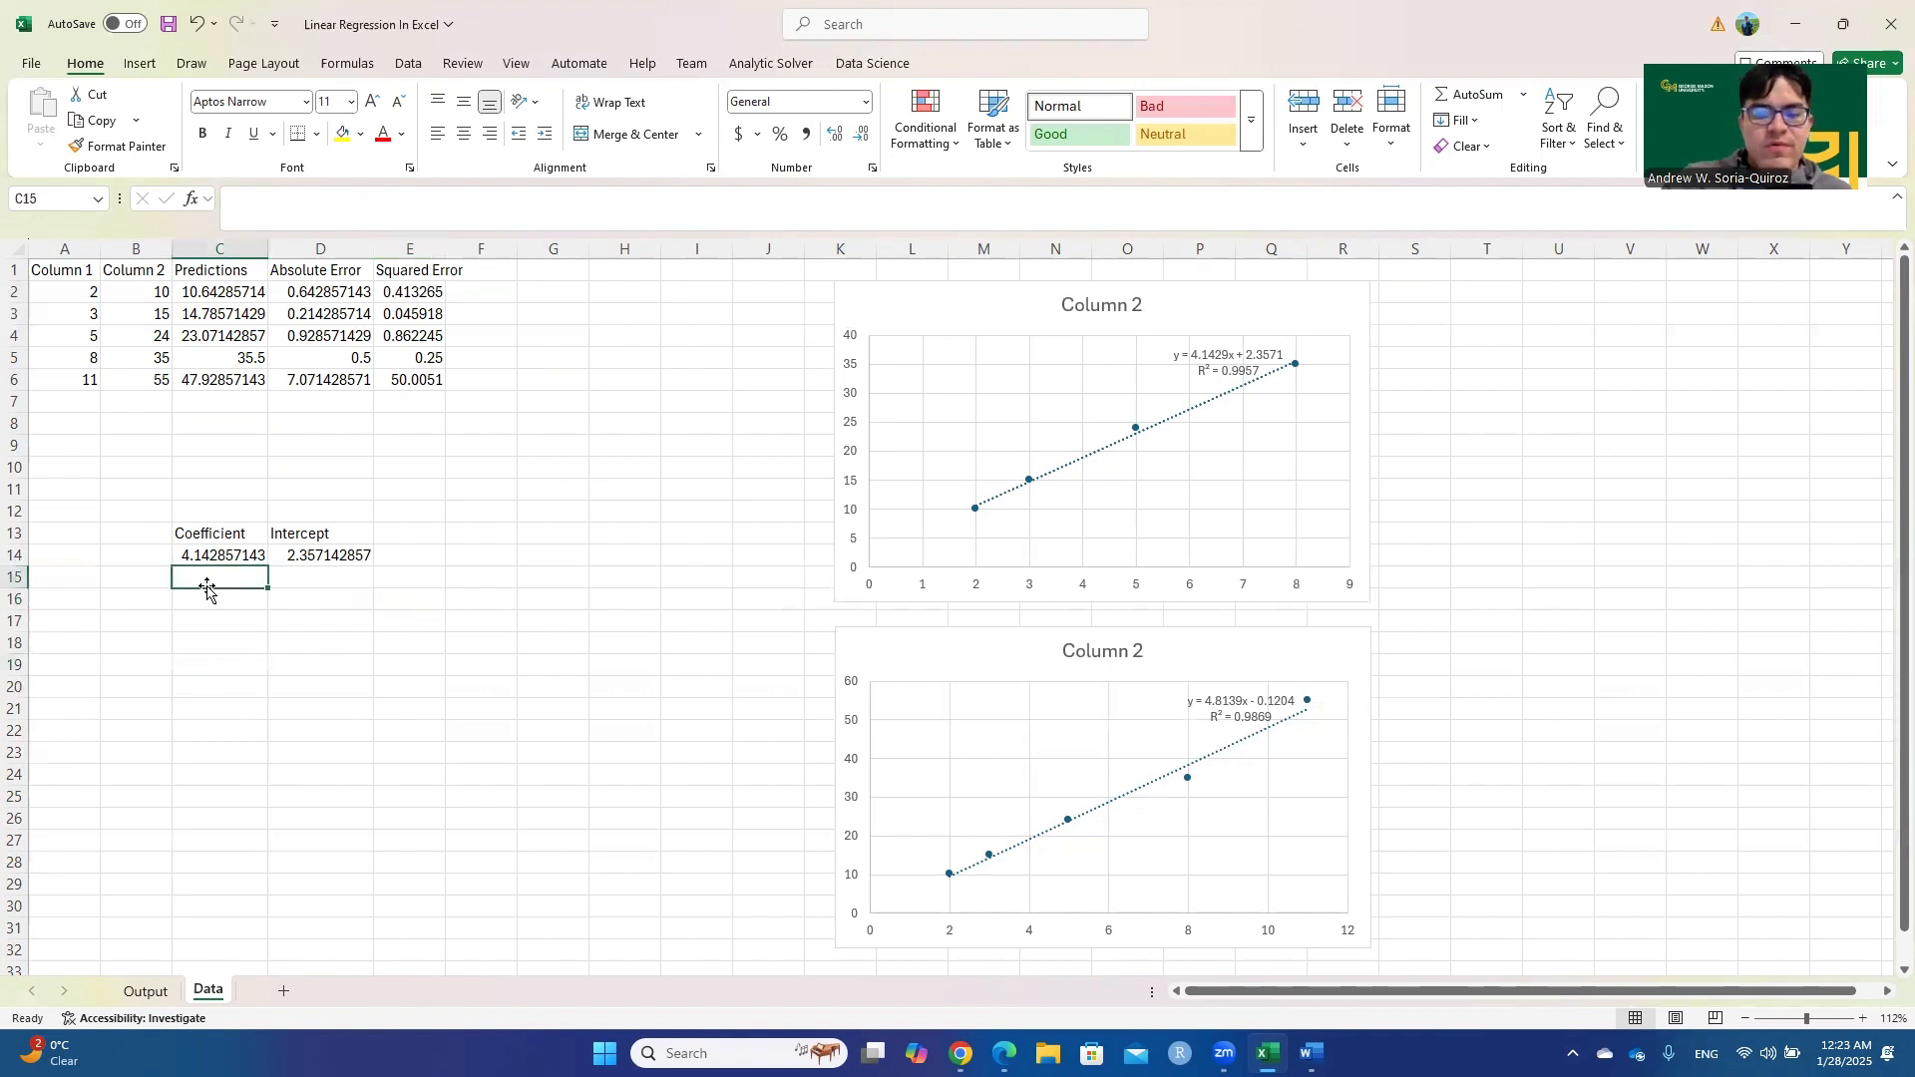
pyautogui.write('=line')
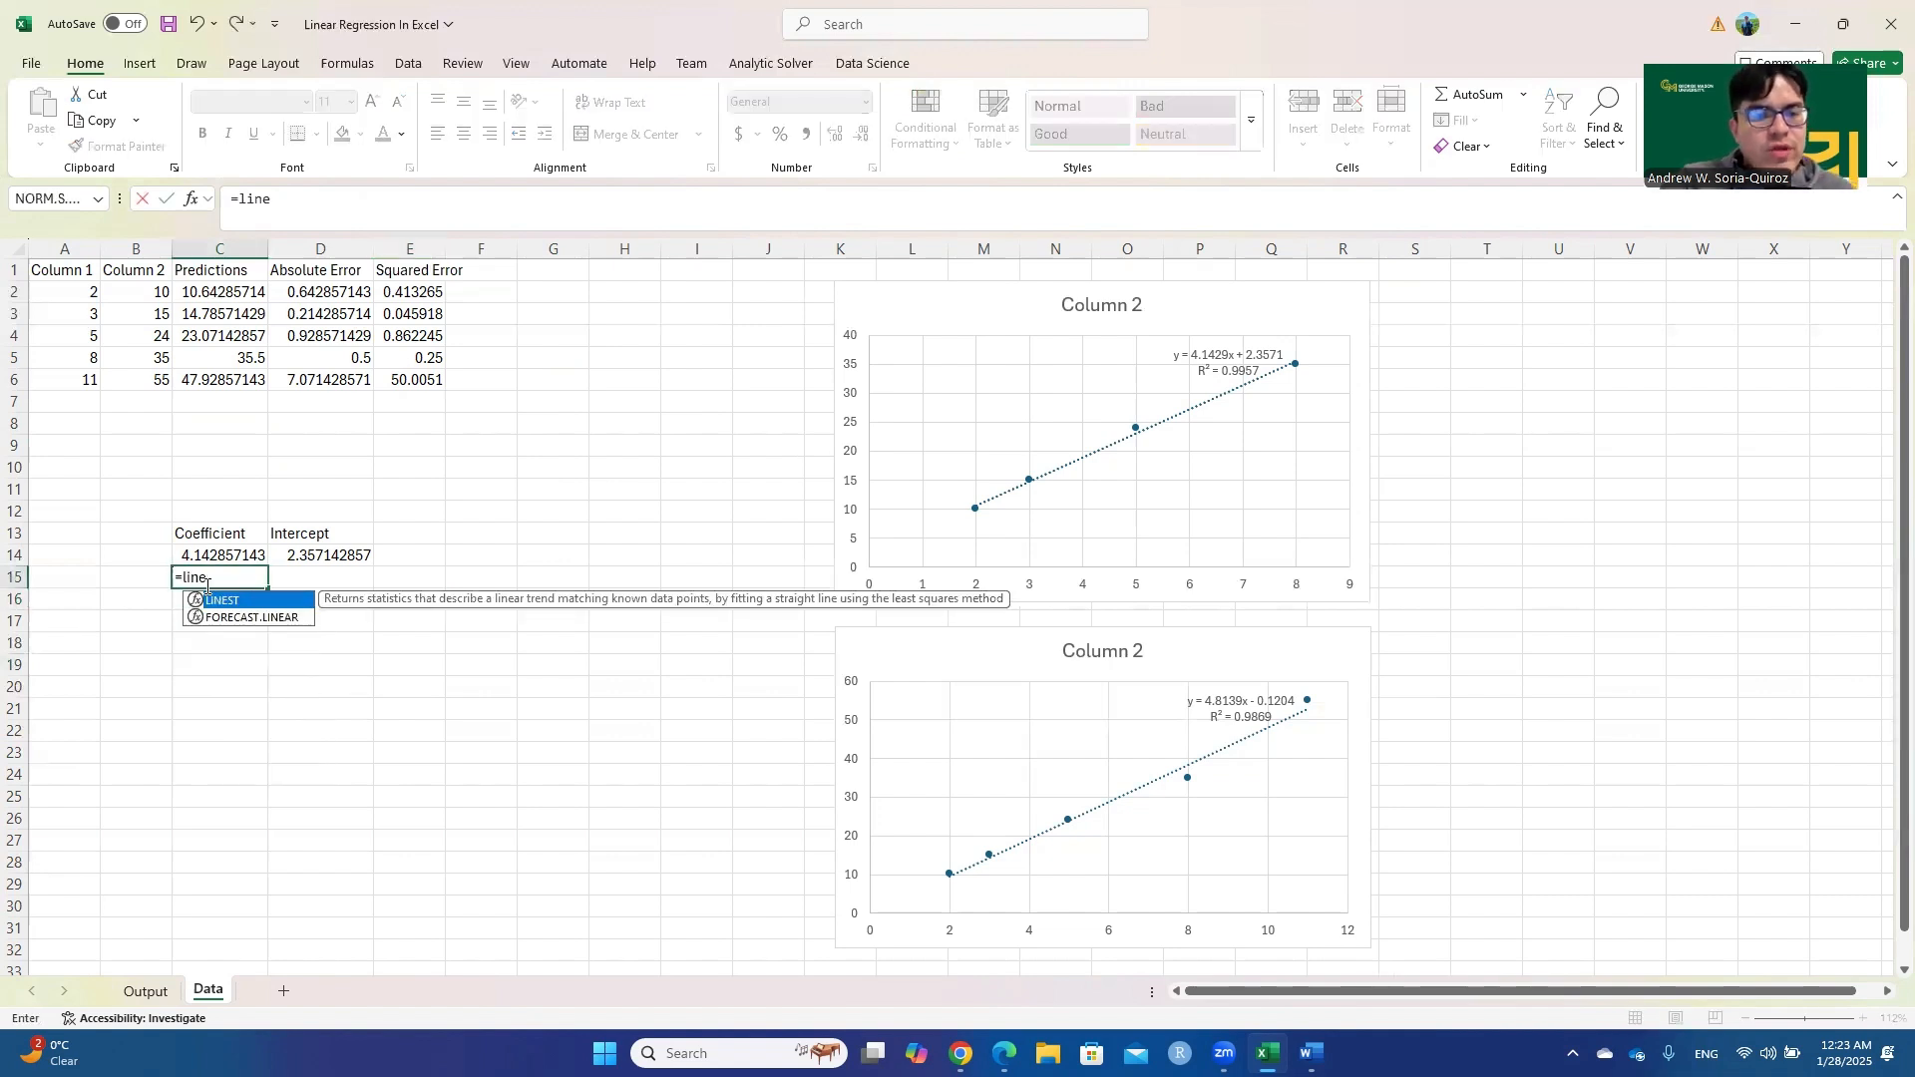
pyautogui.doubleClick(245, 602)
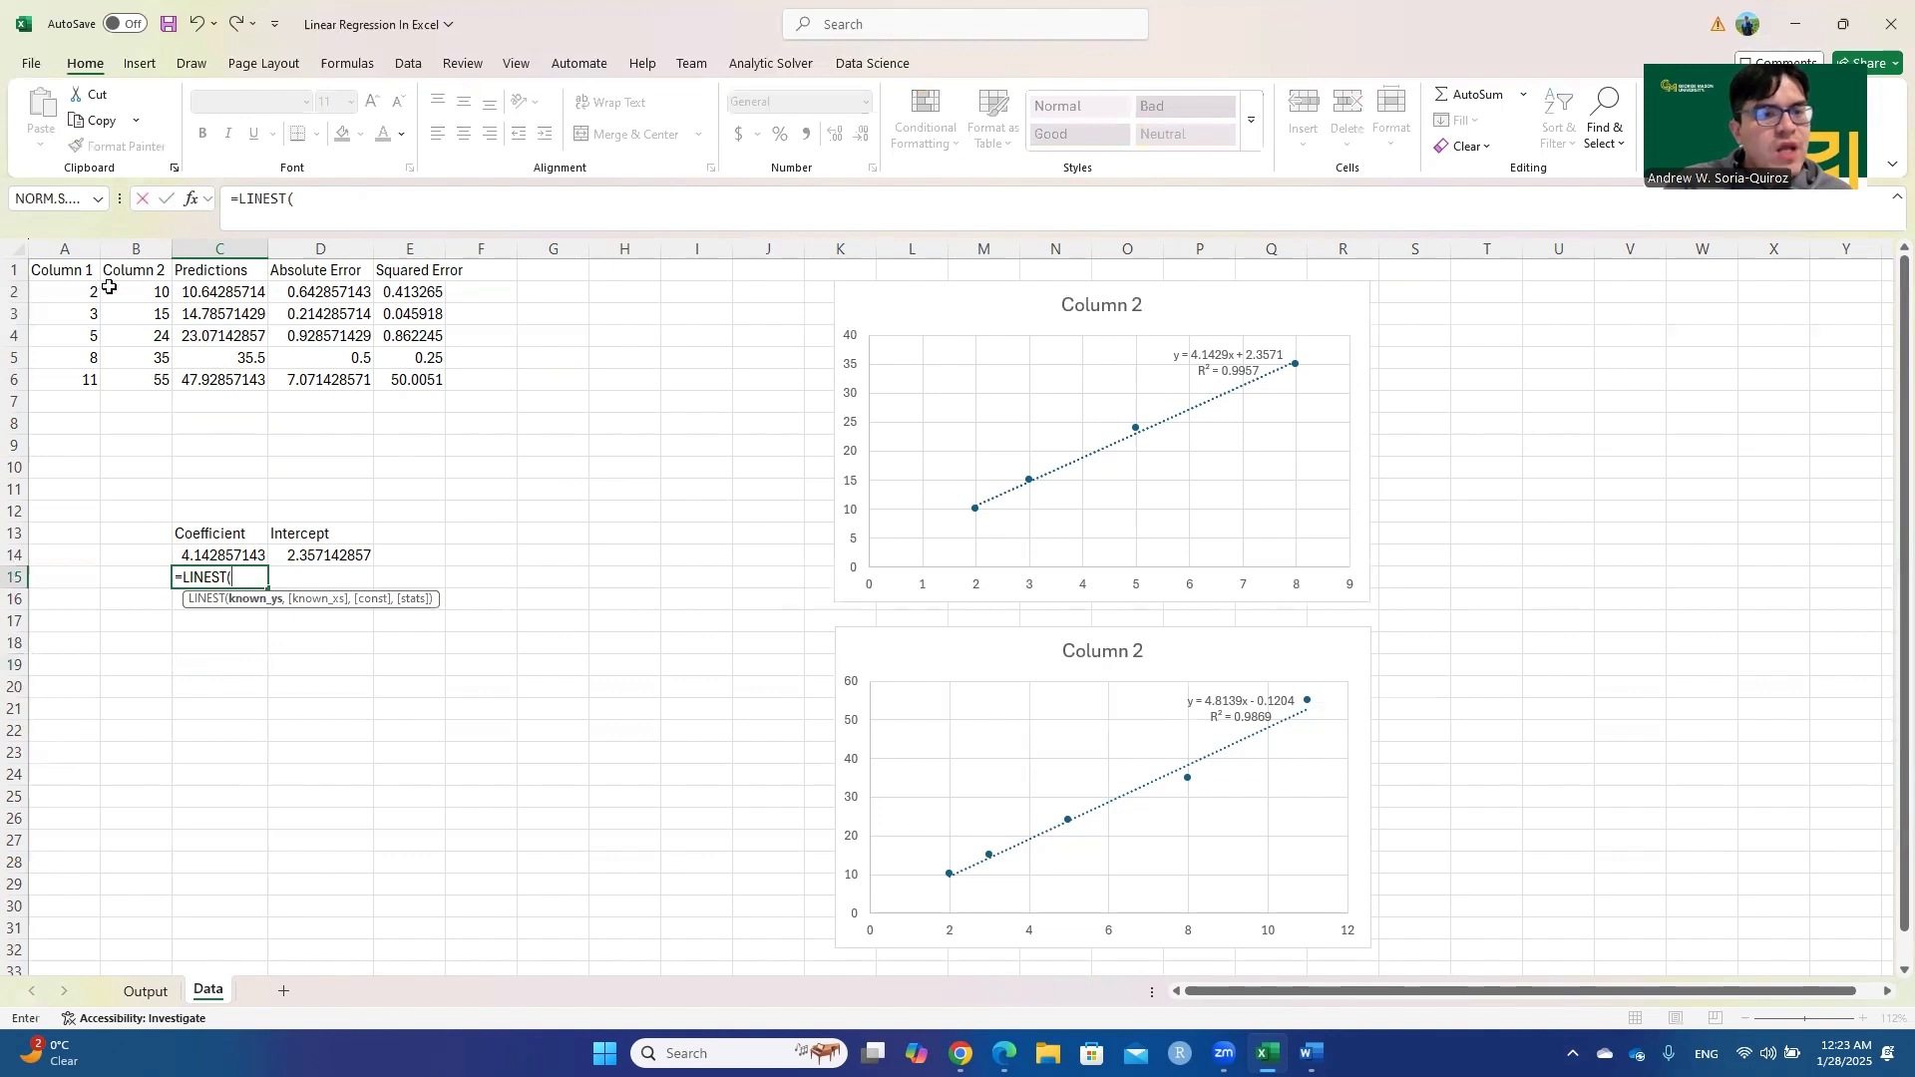
pyautogui.moveTo(125, 288); pyautogui.dragTo(128, 379)
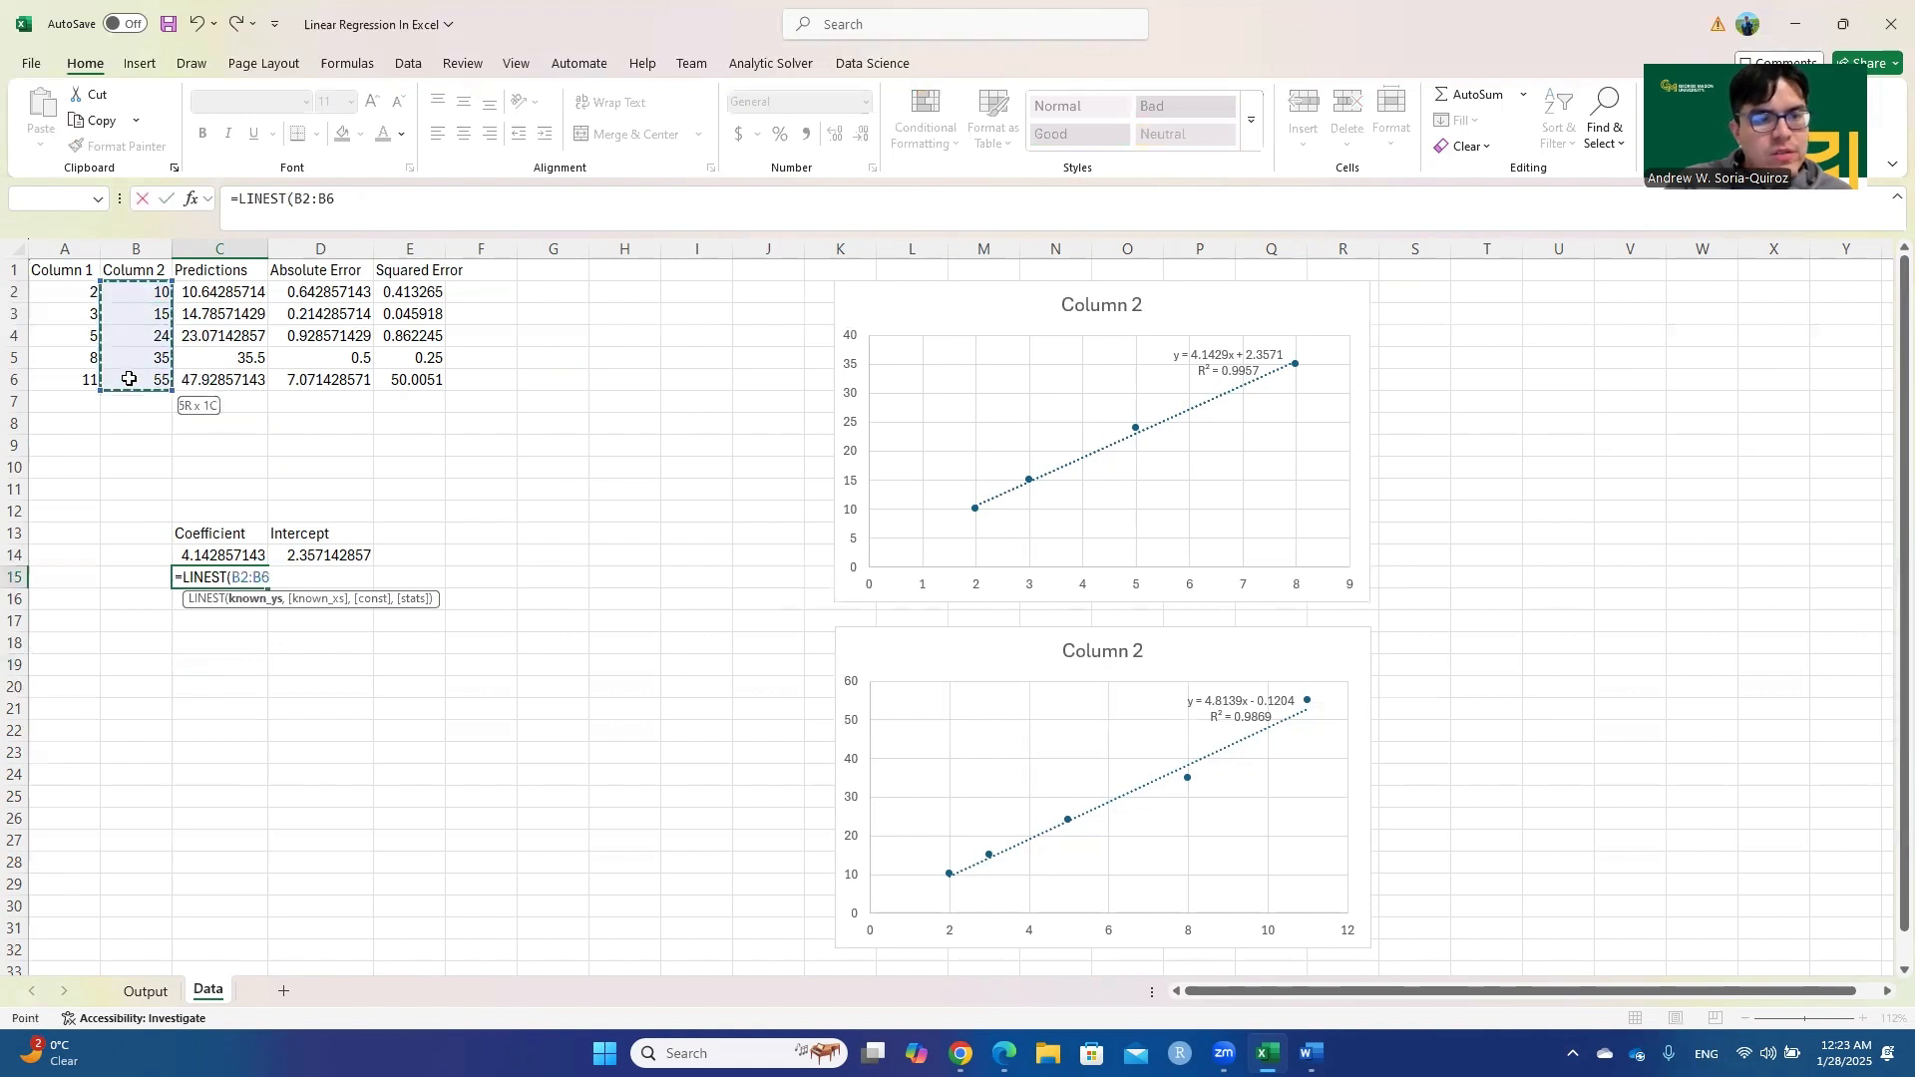
pyautogui.write(',')
pyautogui.click(84, 290)
pyautogui.moveTo(84, 290); pyautogui.dragTo(86, 373)
pyautogui.press('Return')
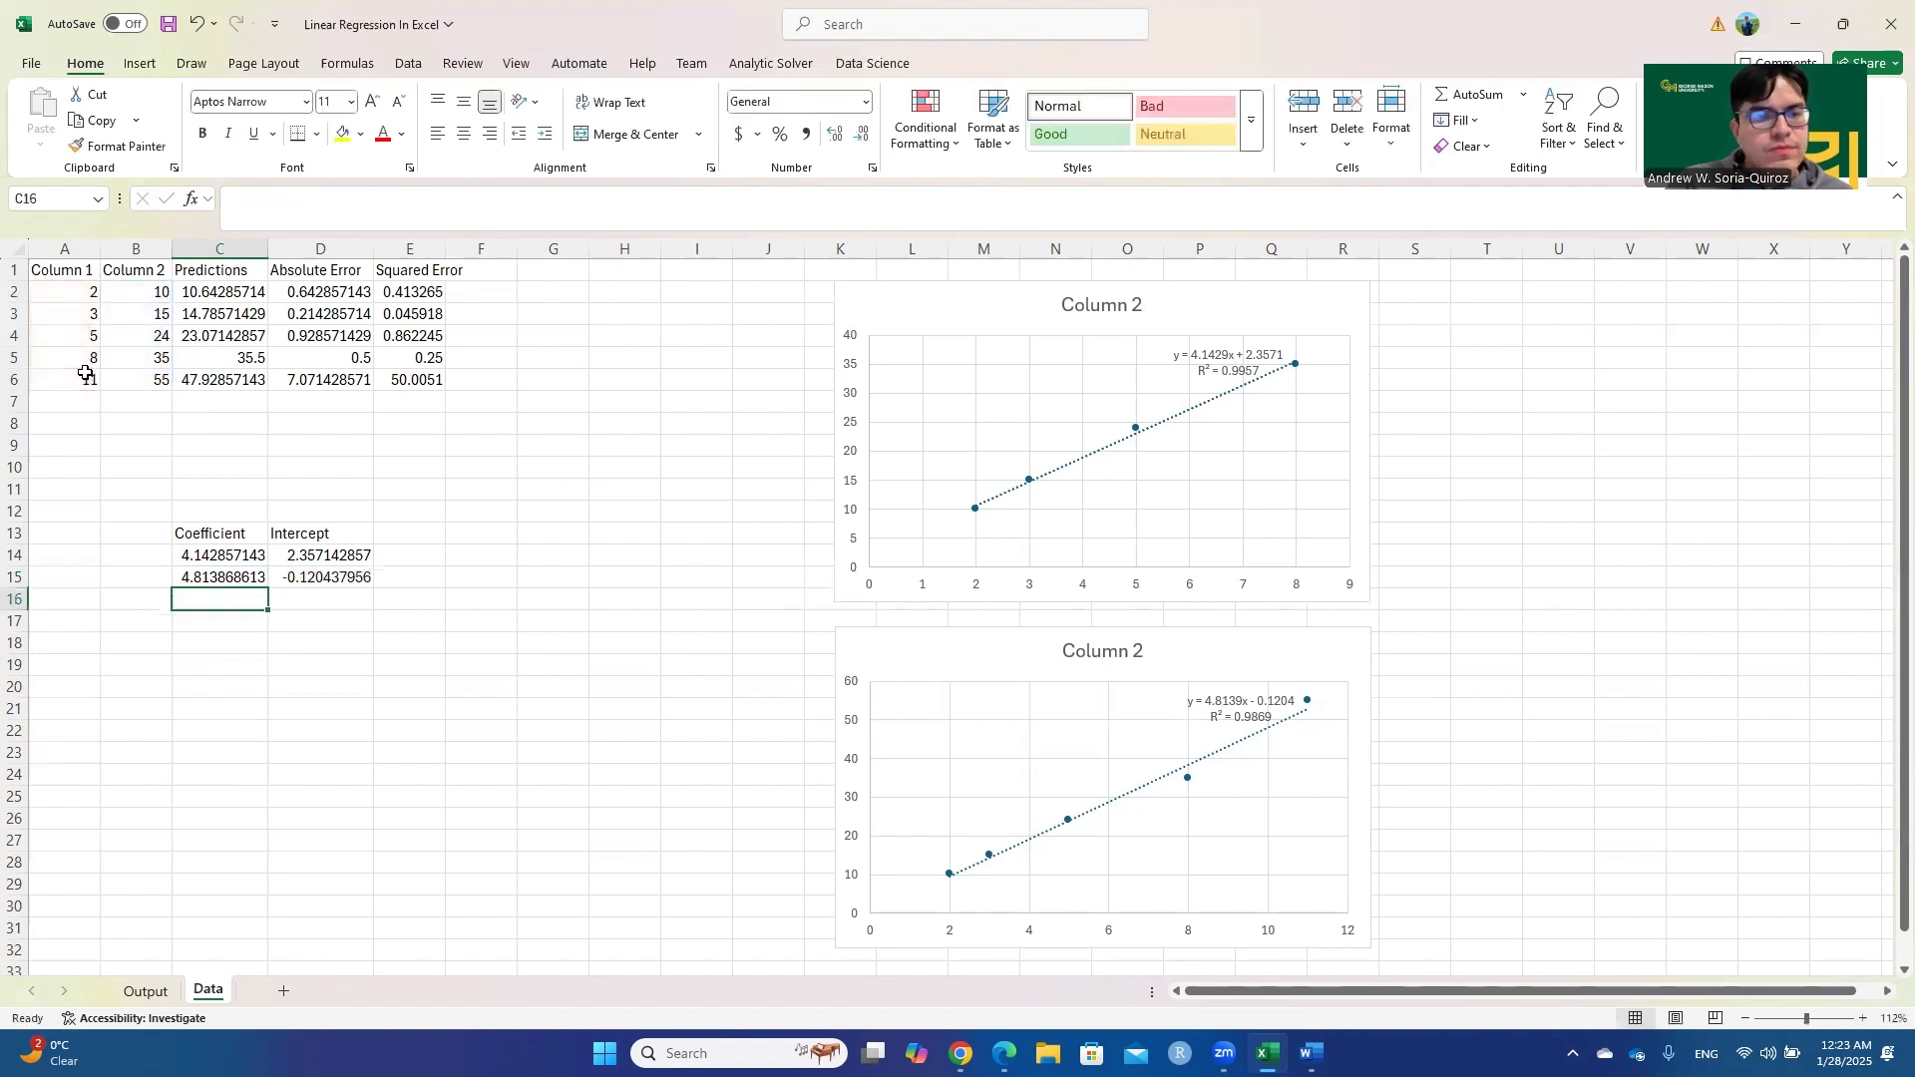
pyautogui.click(321, 602)
pyautogui.click(318, 578)
pyautogui.click(229, 626)
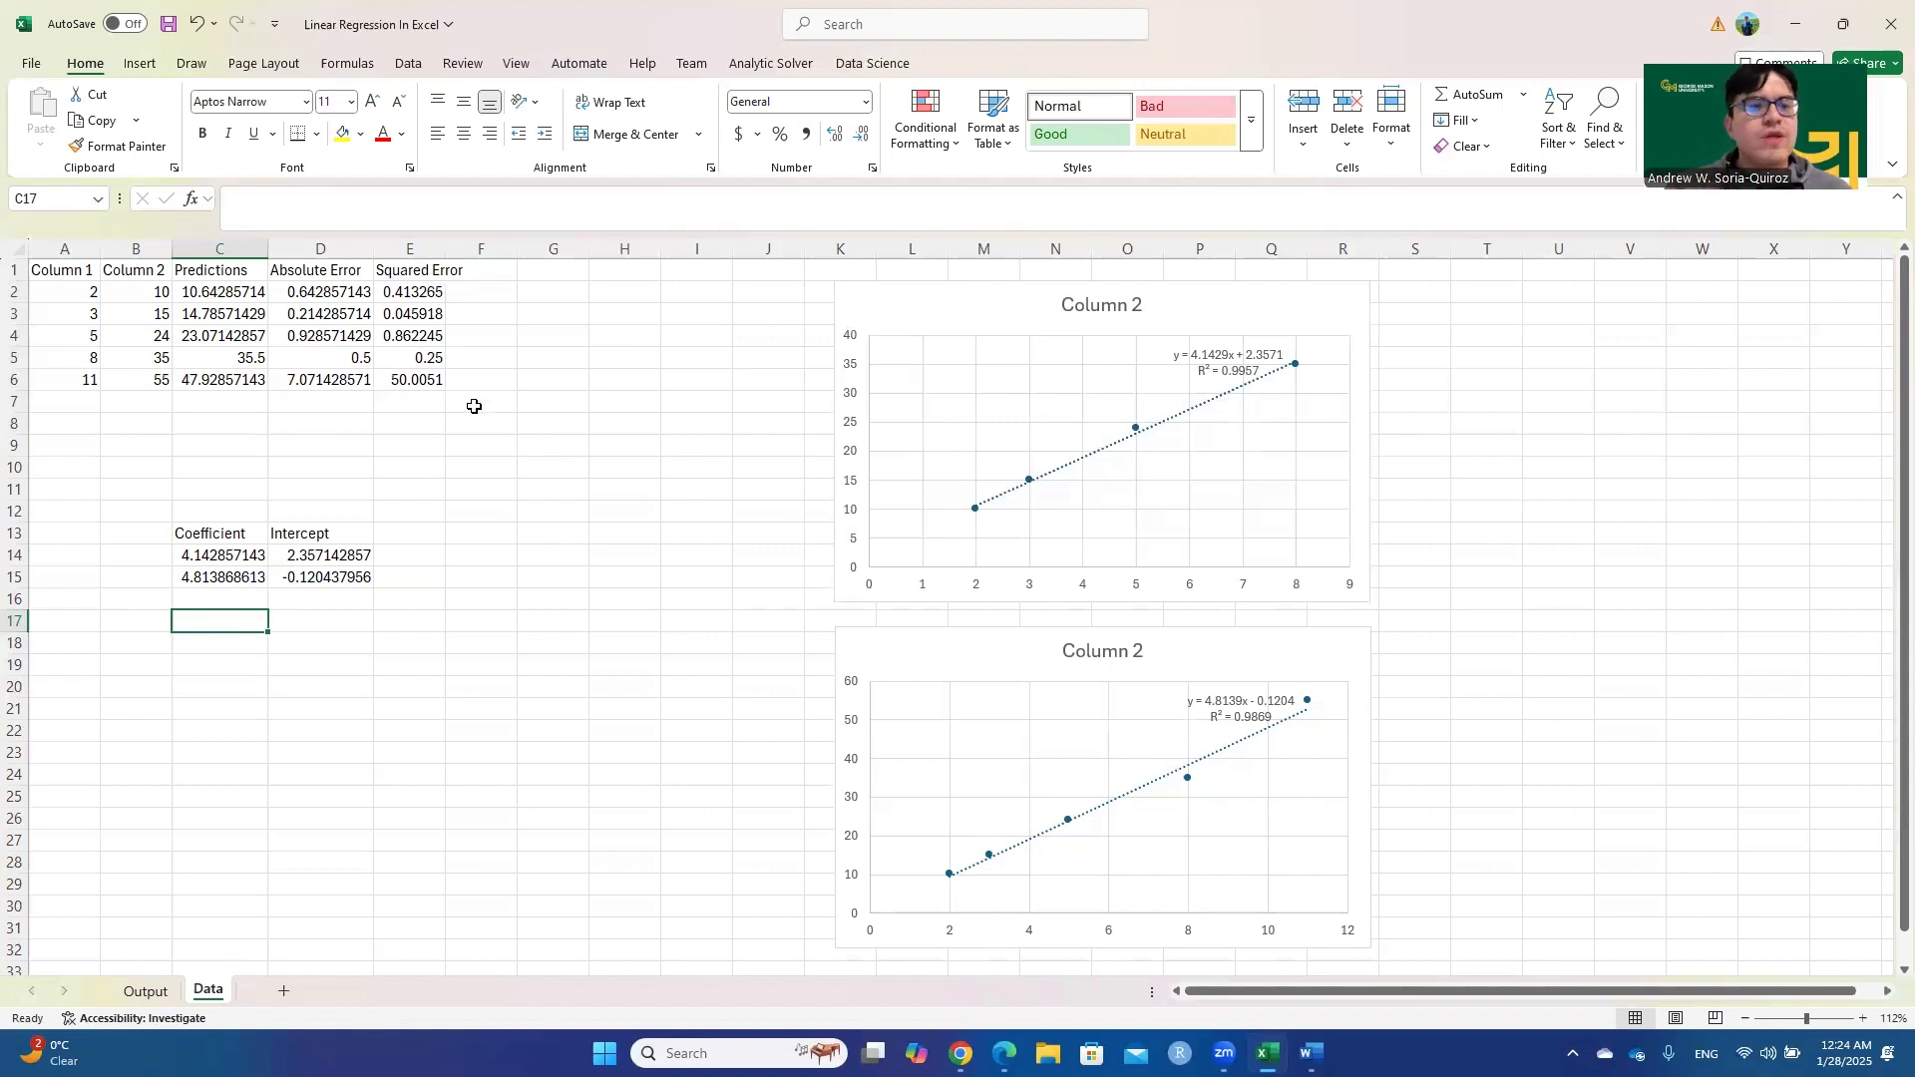
# Add the header "Squared Errors" in F1 and widen column F to fit it
pyautogui.click(479, 272)
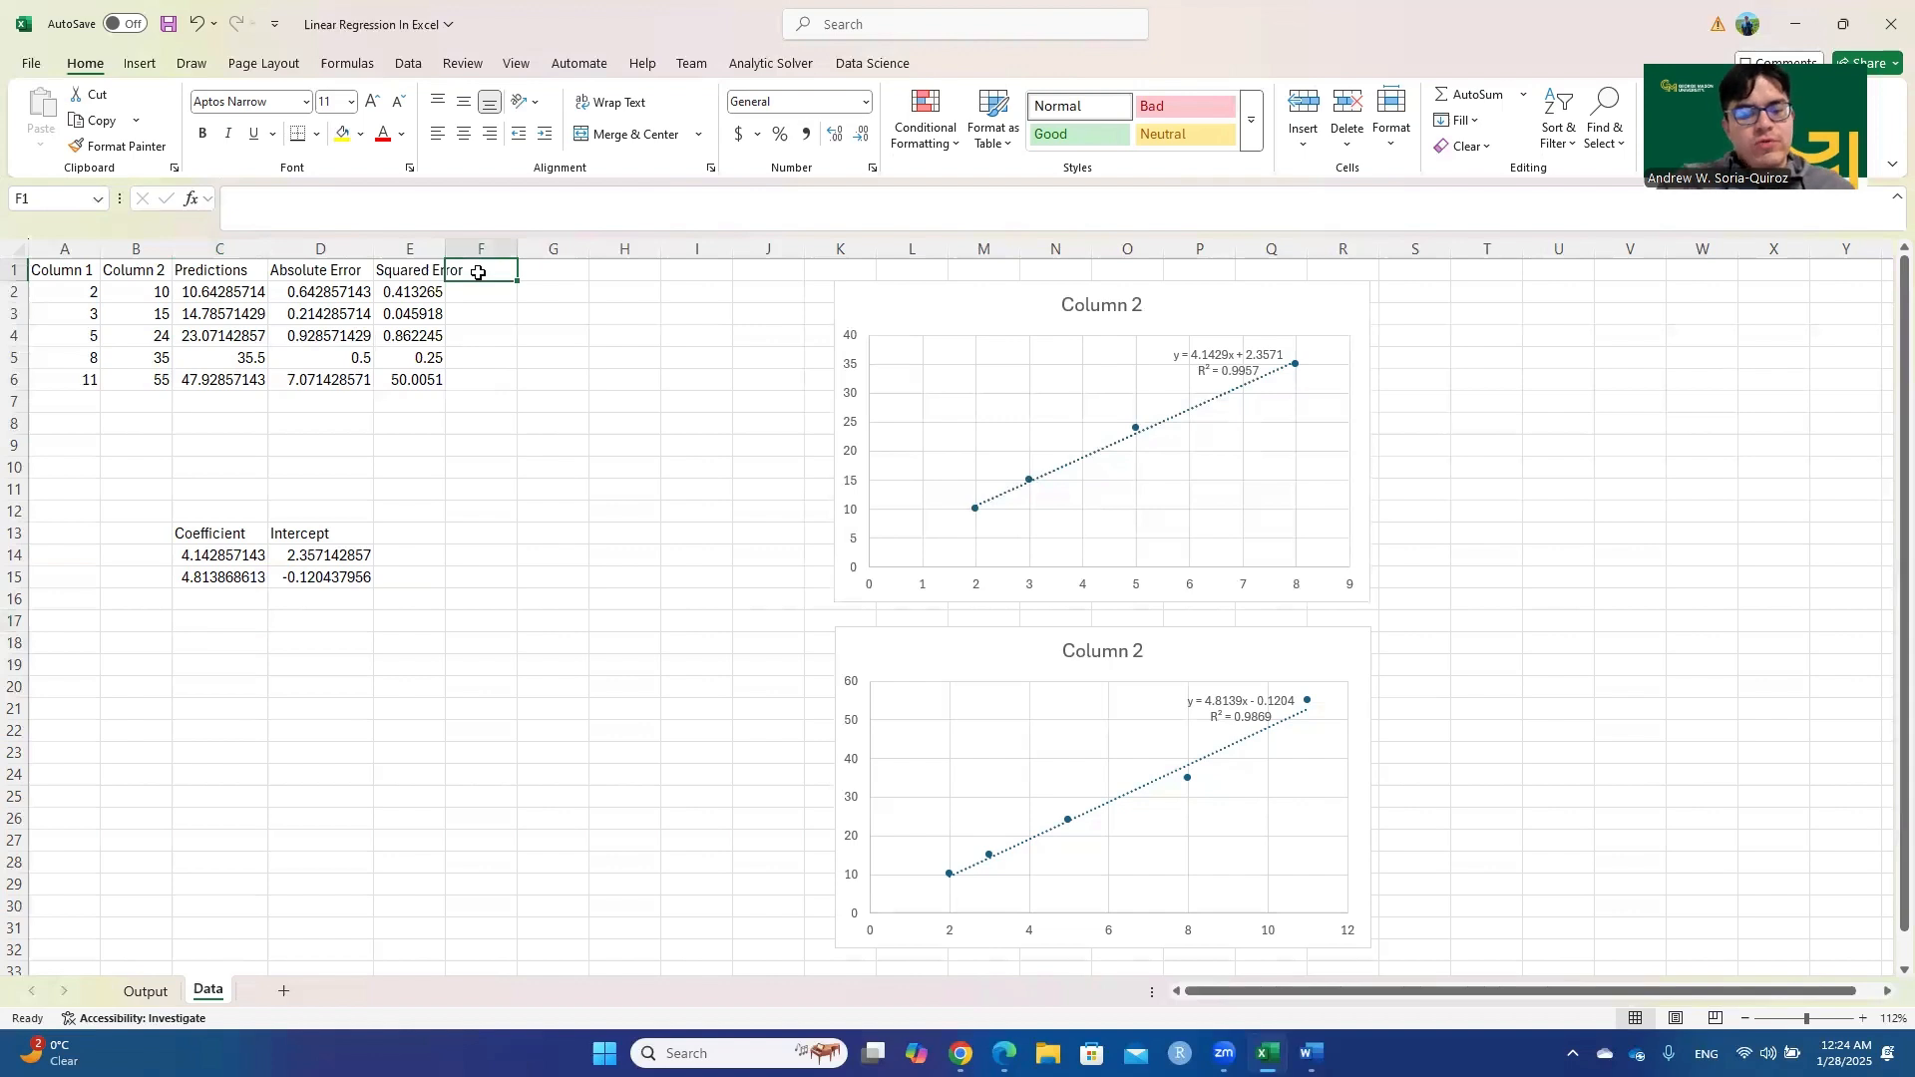
pyautogui.write('Sqaured')
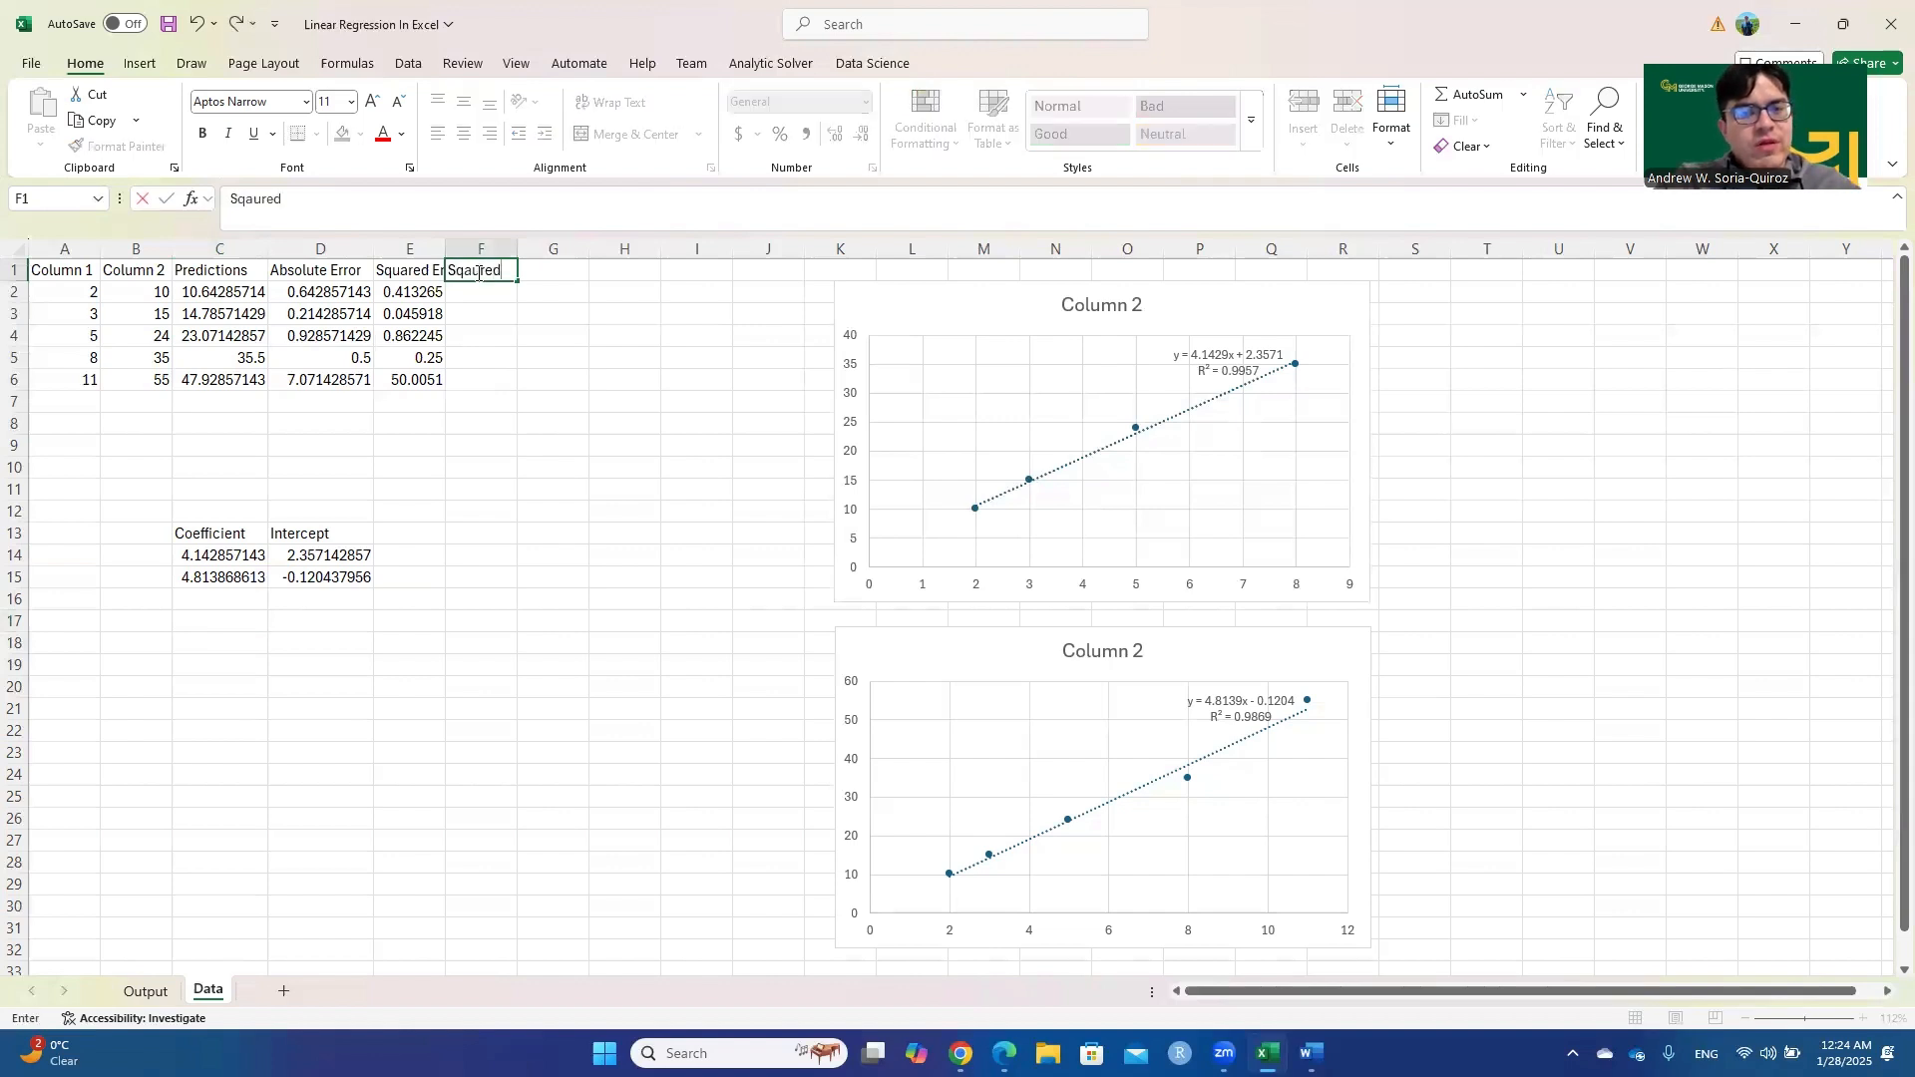
pyautogui.press('BackSpace')
pyautogui.press('BackSpace')
pyautogui.press('BackSpace')
pyautogui.press('BackSpace')
pyautogui.press('BackSpace')
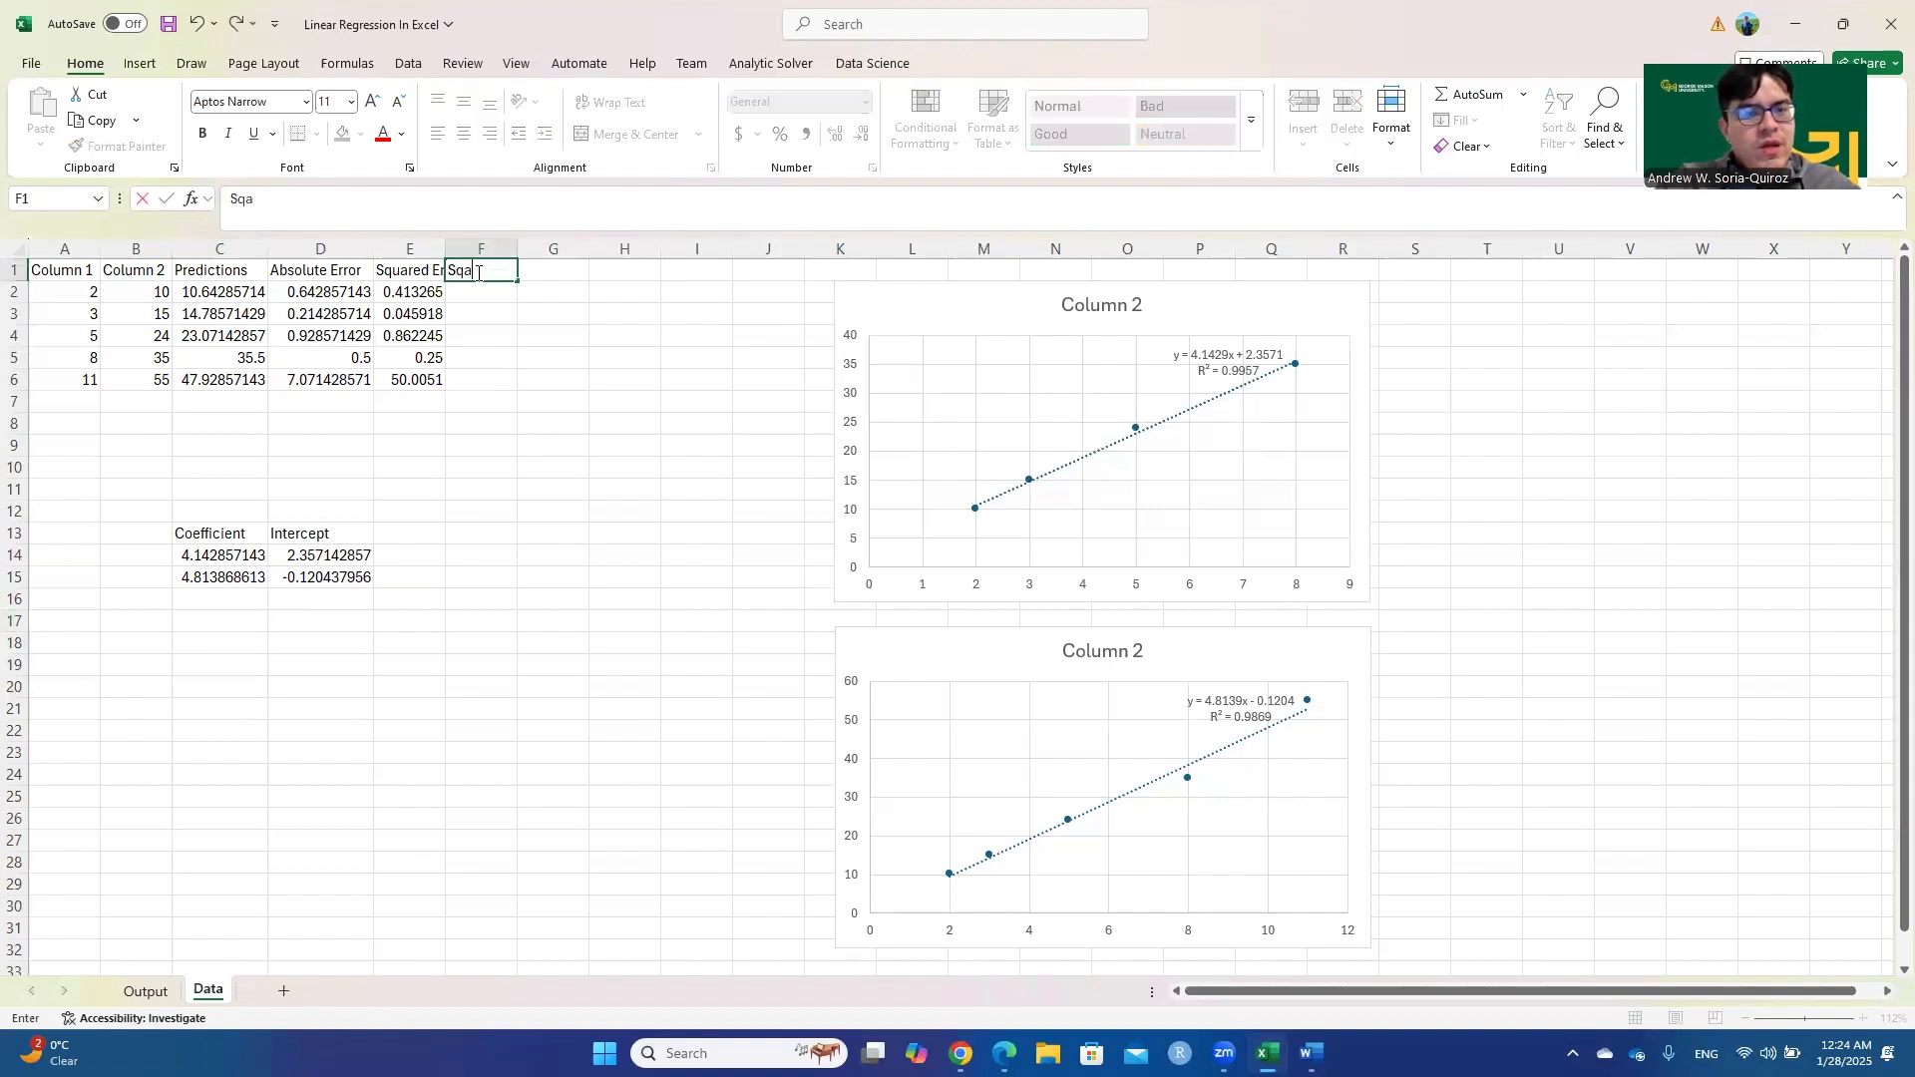
pyautogui.write('uared')
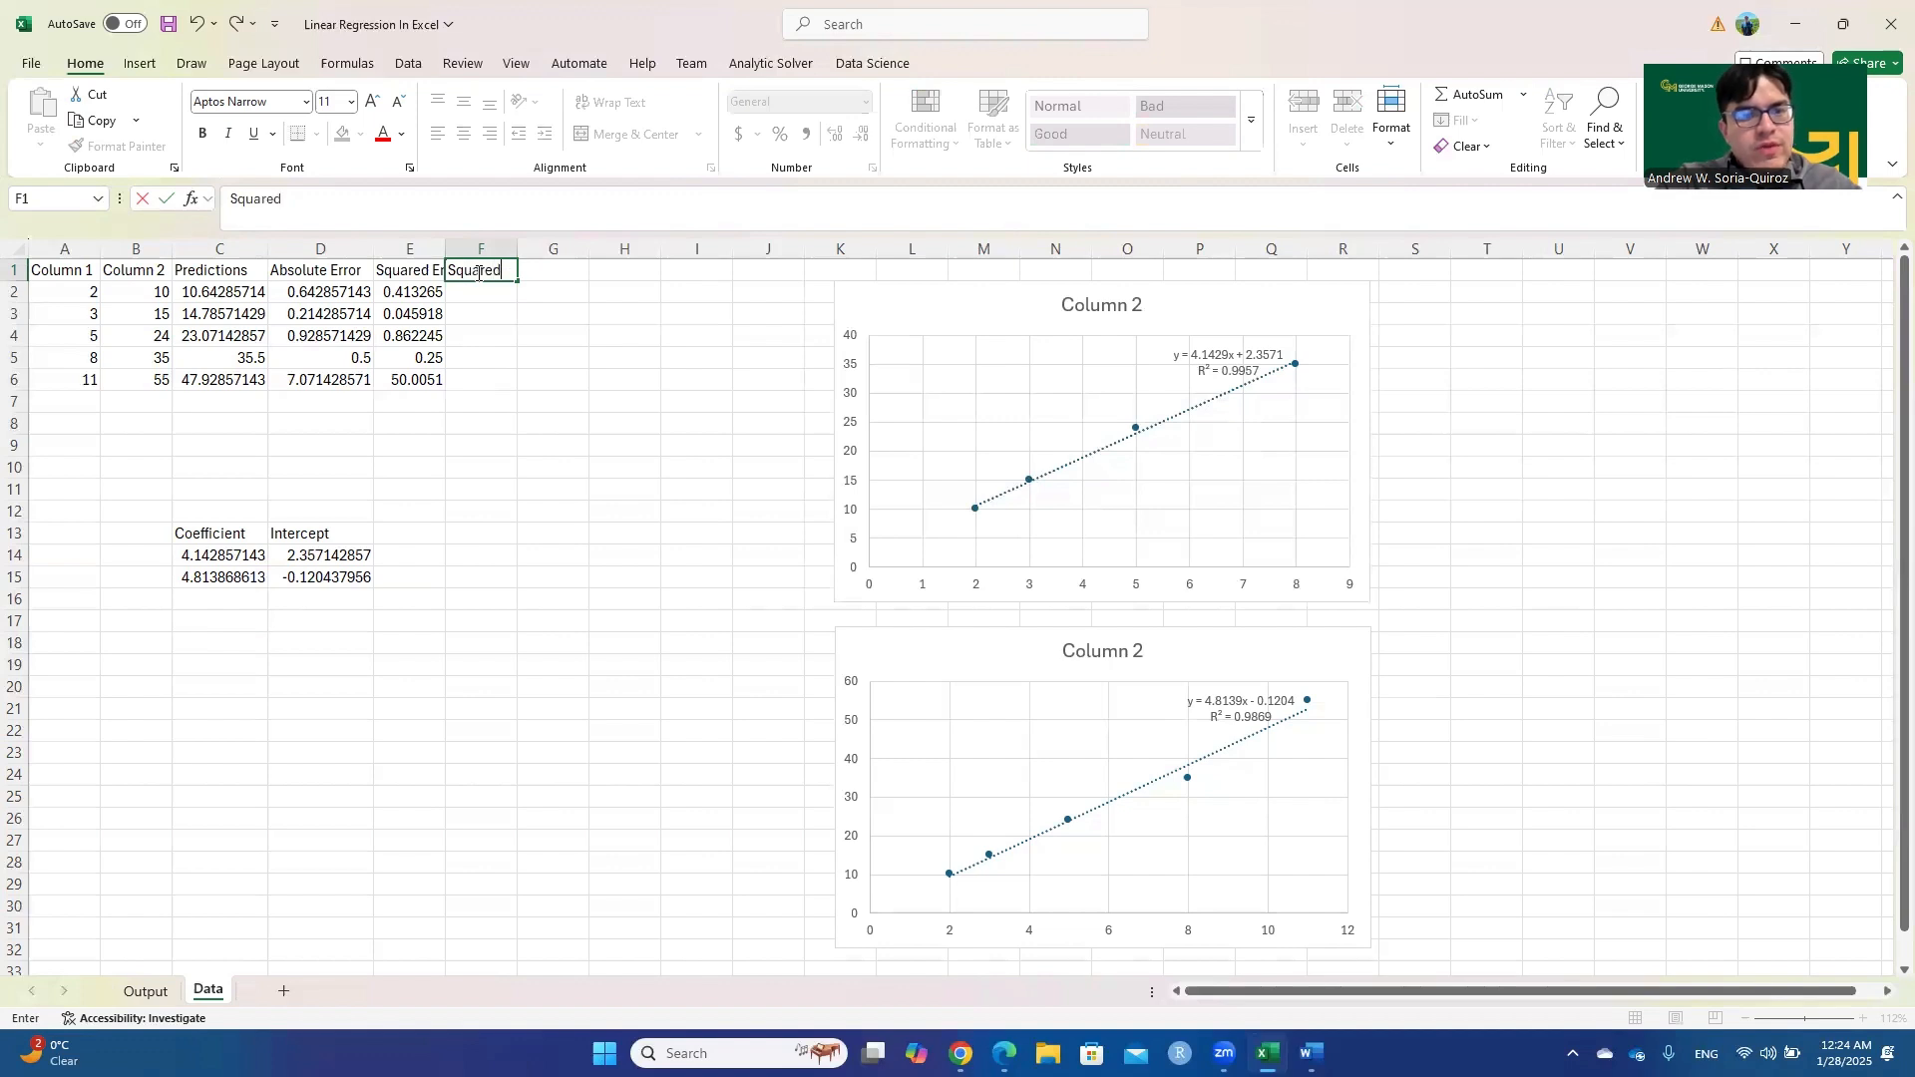
pyautogui.write(' Errors')
pyautogui.press('Return')
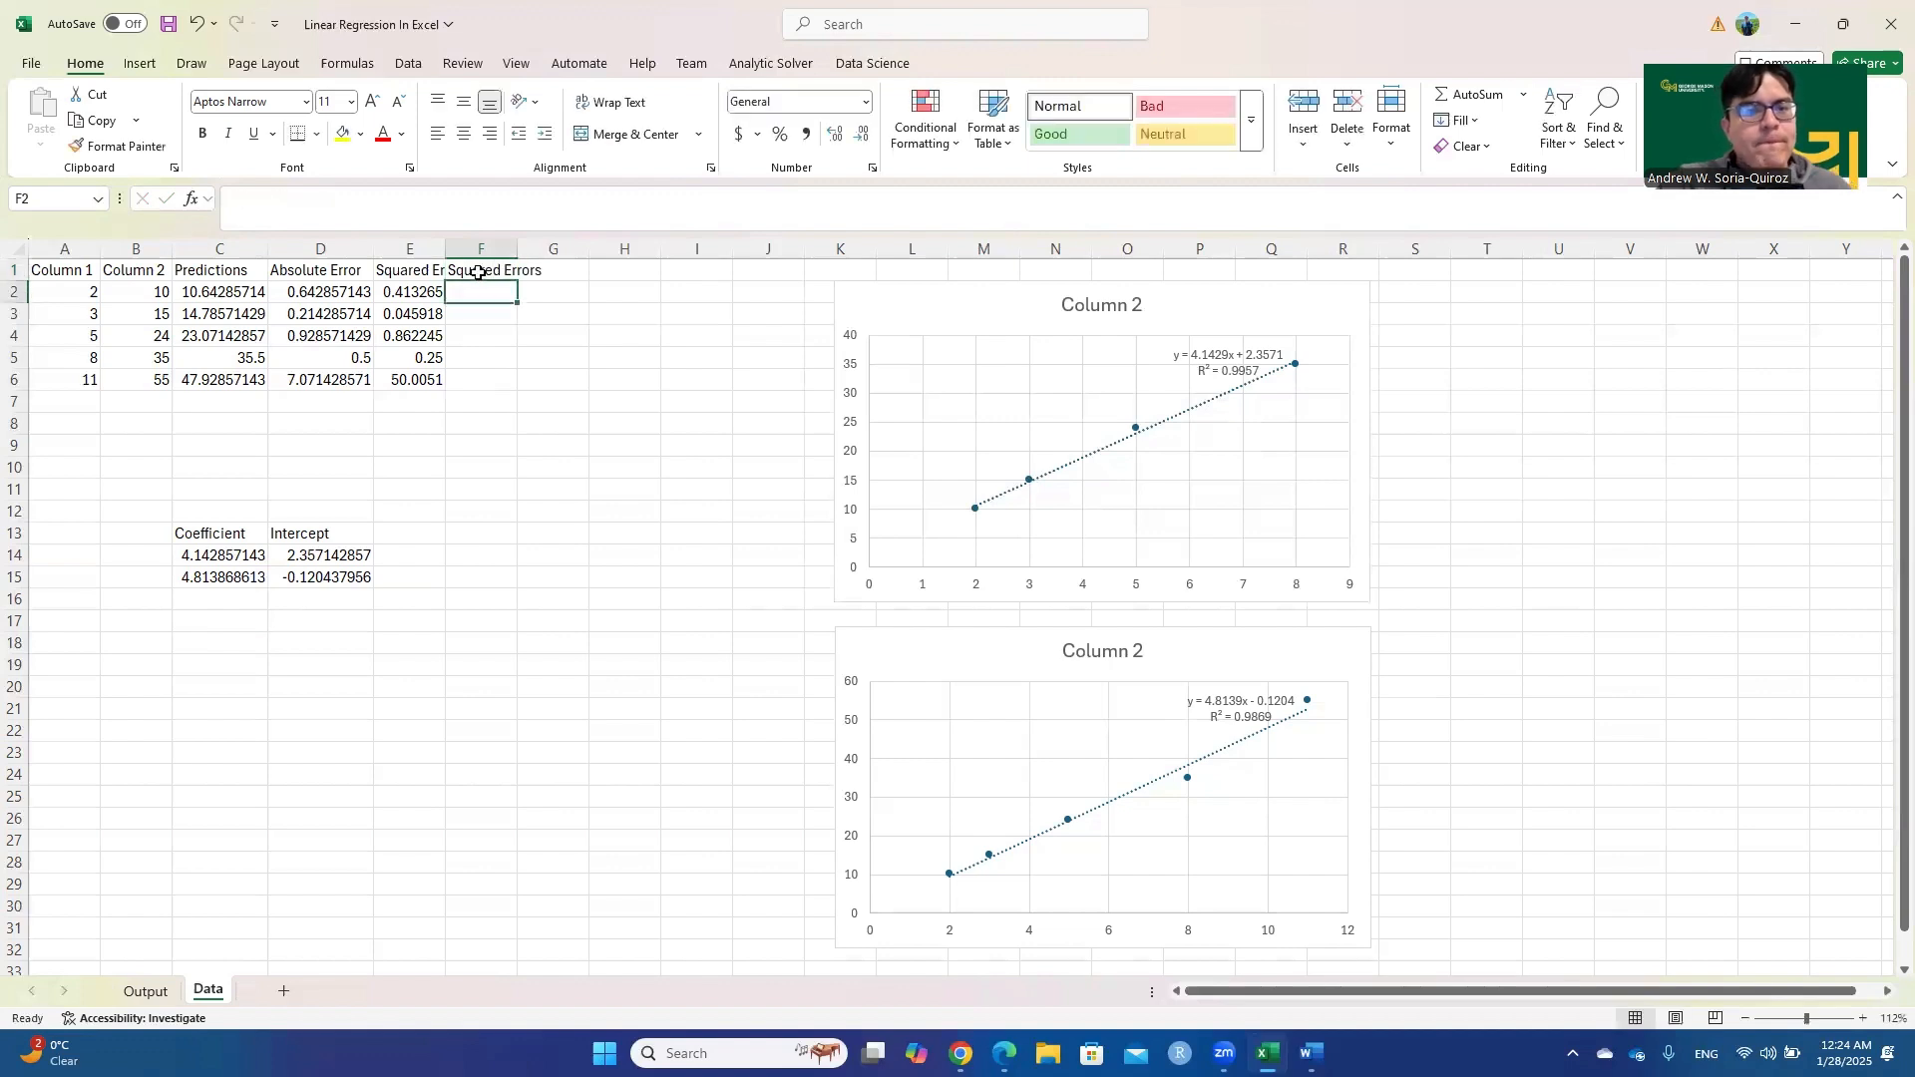
pyautogui.moveTo(518, 251); pyautogui.dragTo(555, 251)
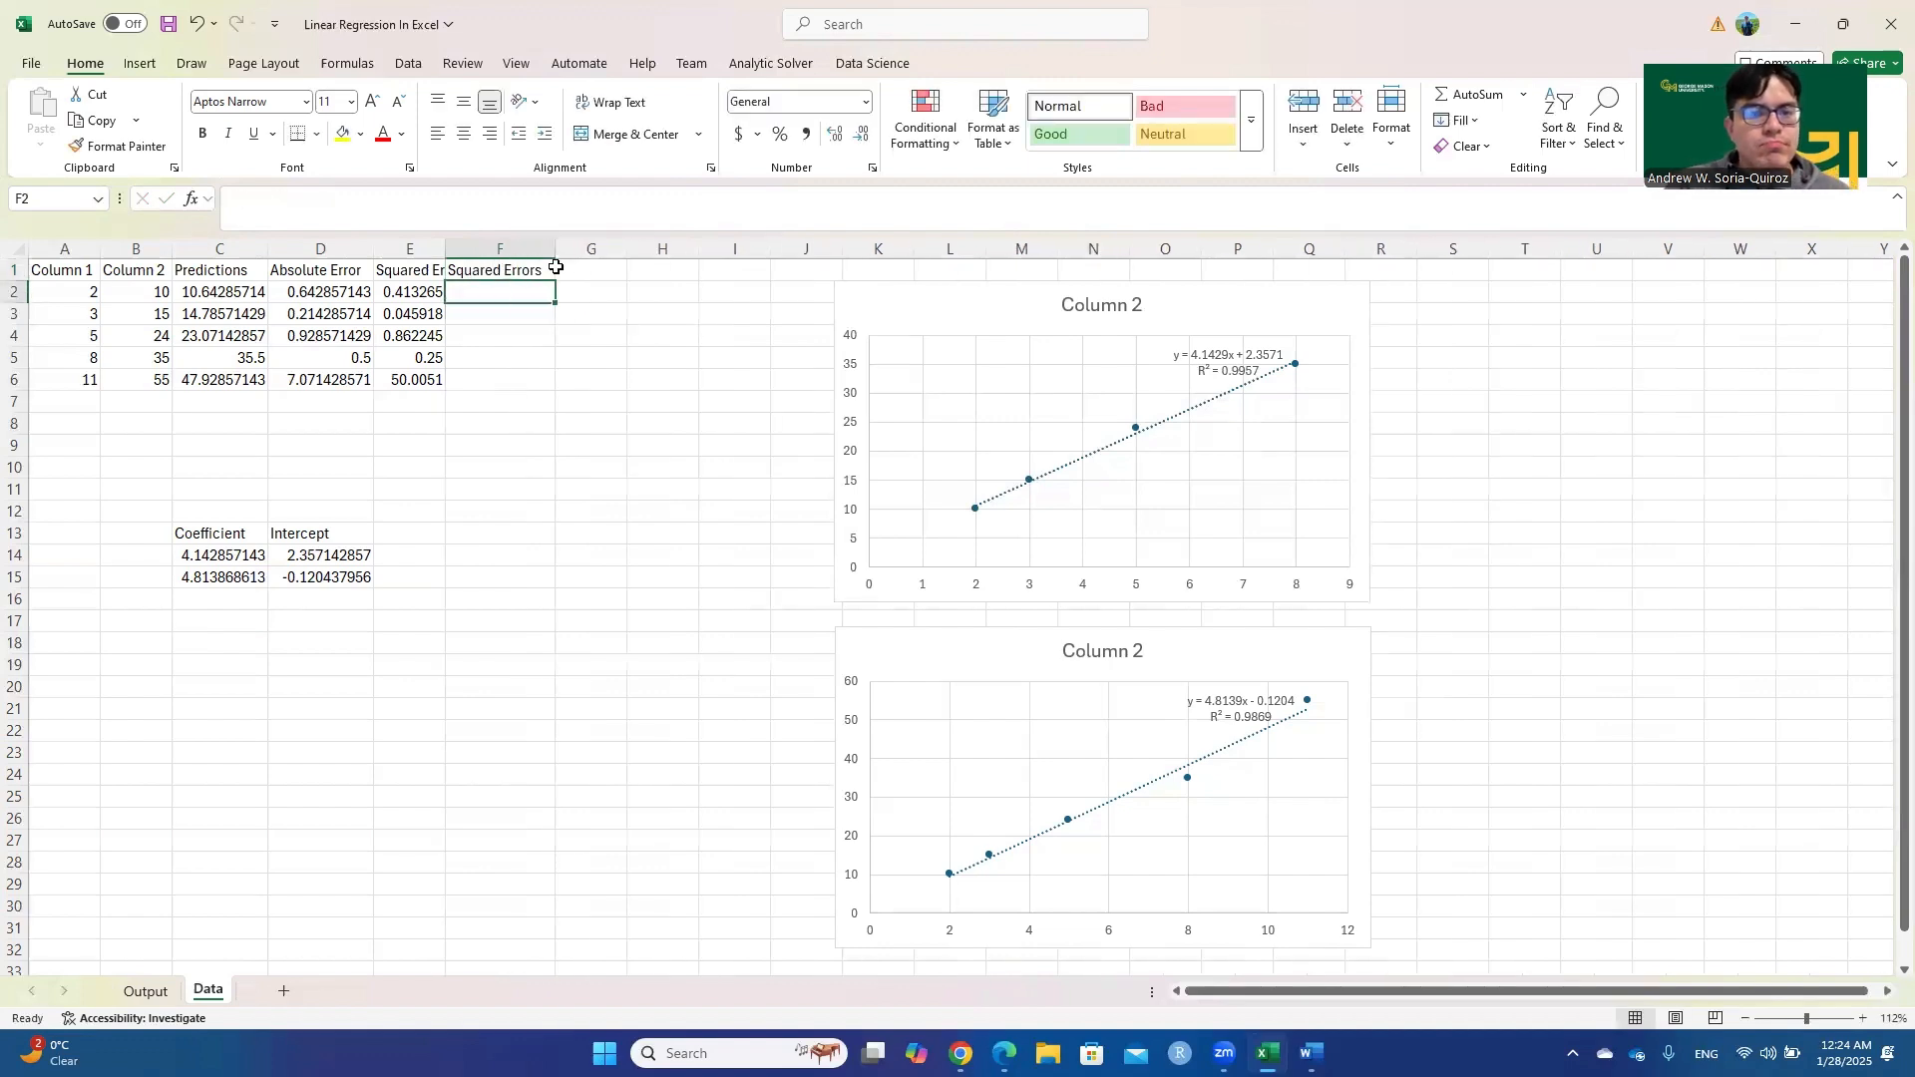
pyautogui.click(524, 355)
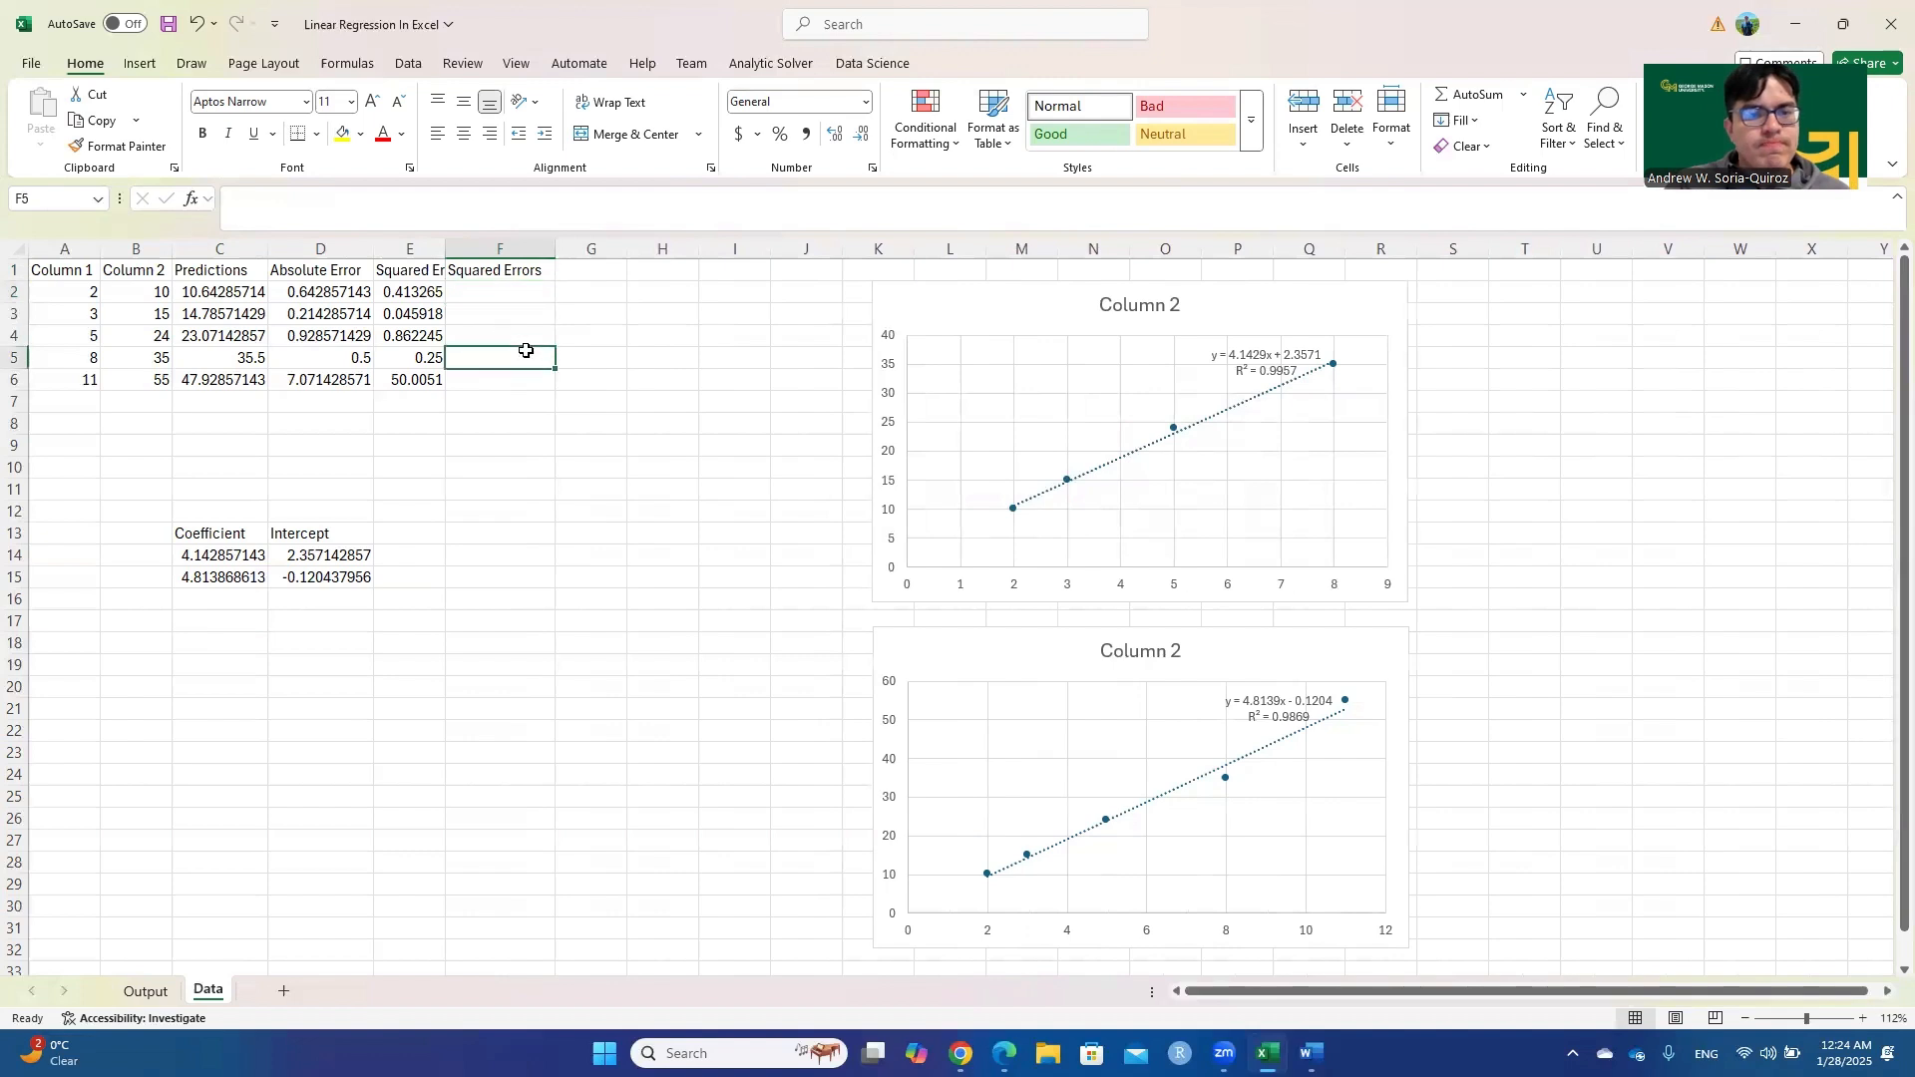
pyautogui.click(488, 293)
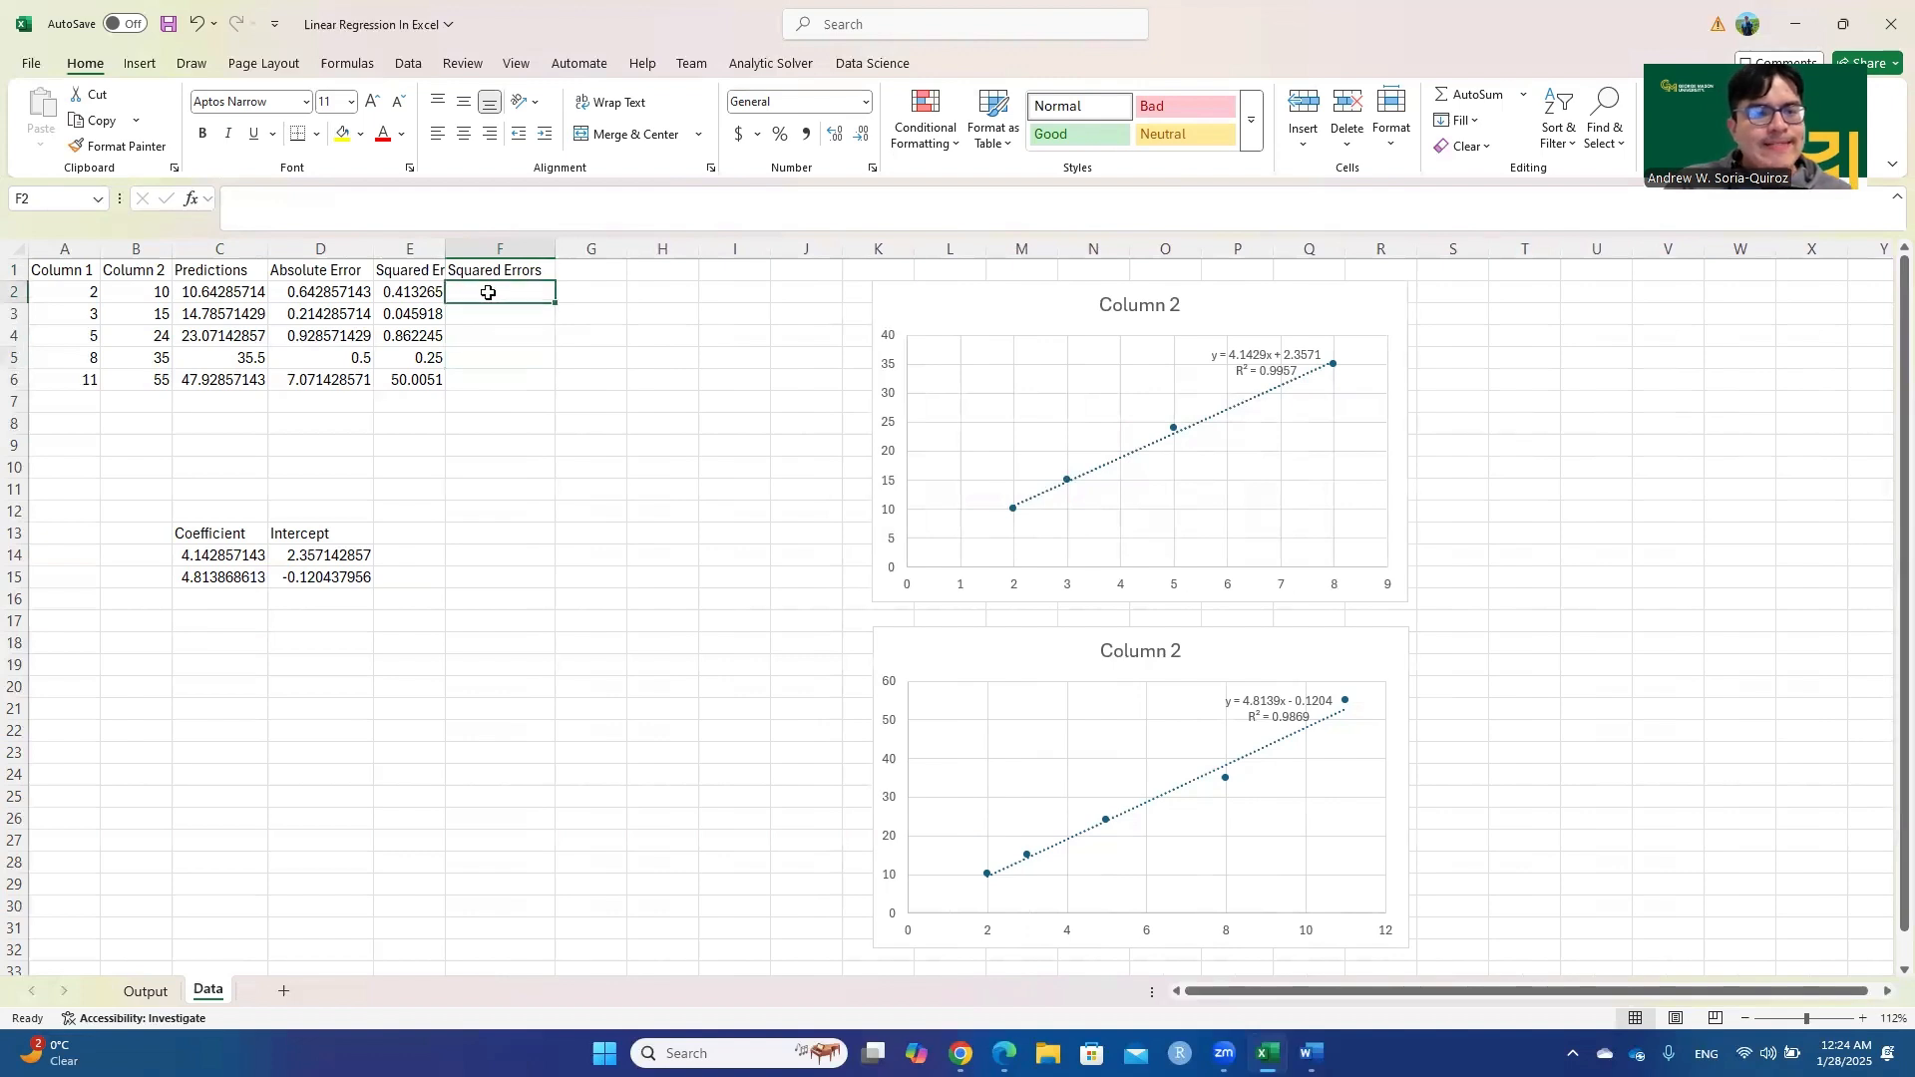
# Add the header "Predictions 2" in G1
pyautogui.click(594, 270)
pyautogui.write('Predic')
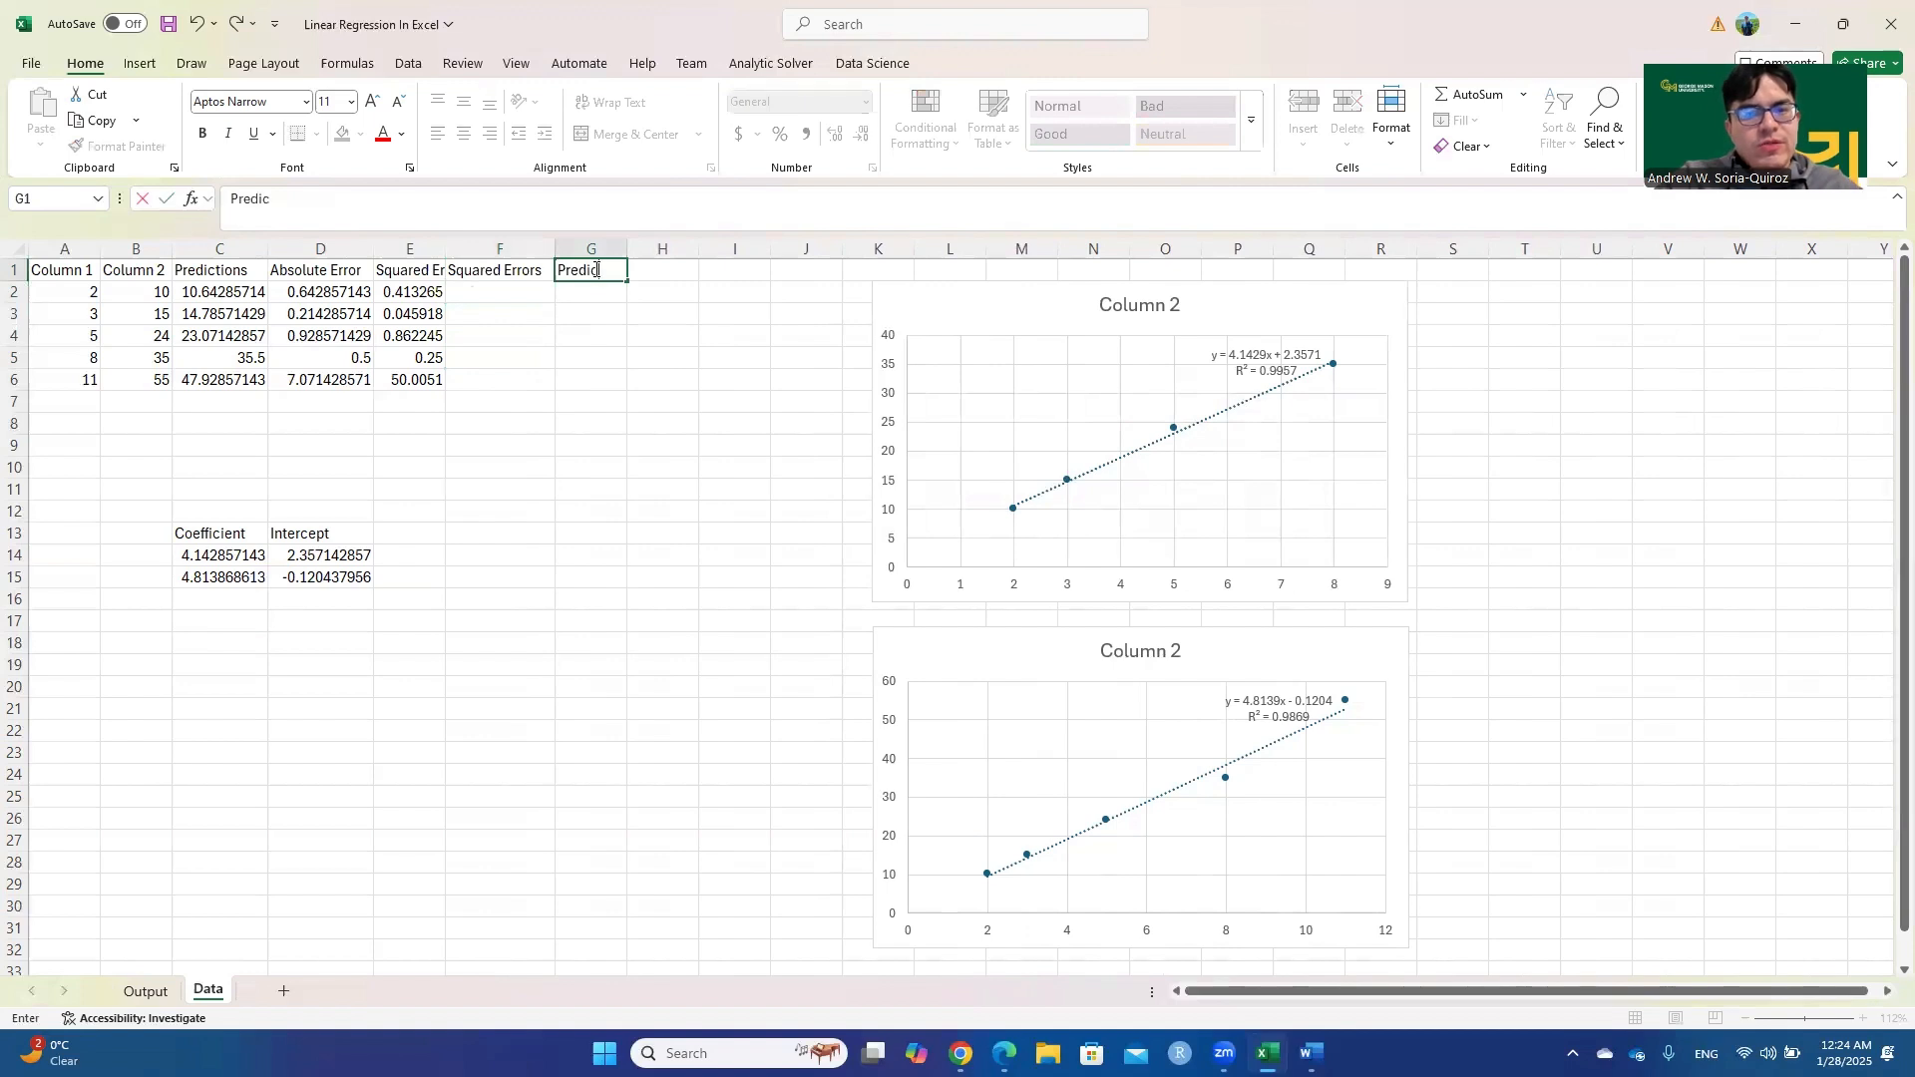
pyautogui.write('tions 2')
pyautogui.press('Return')
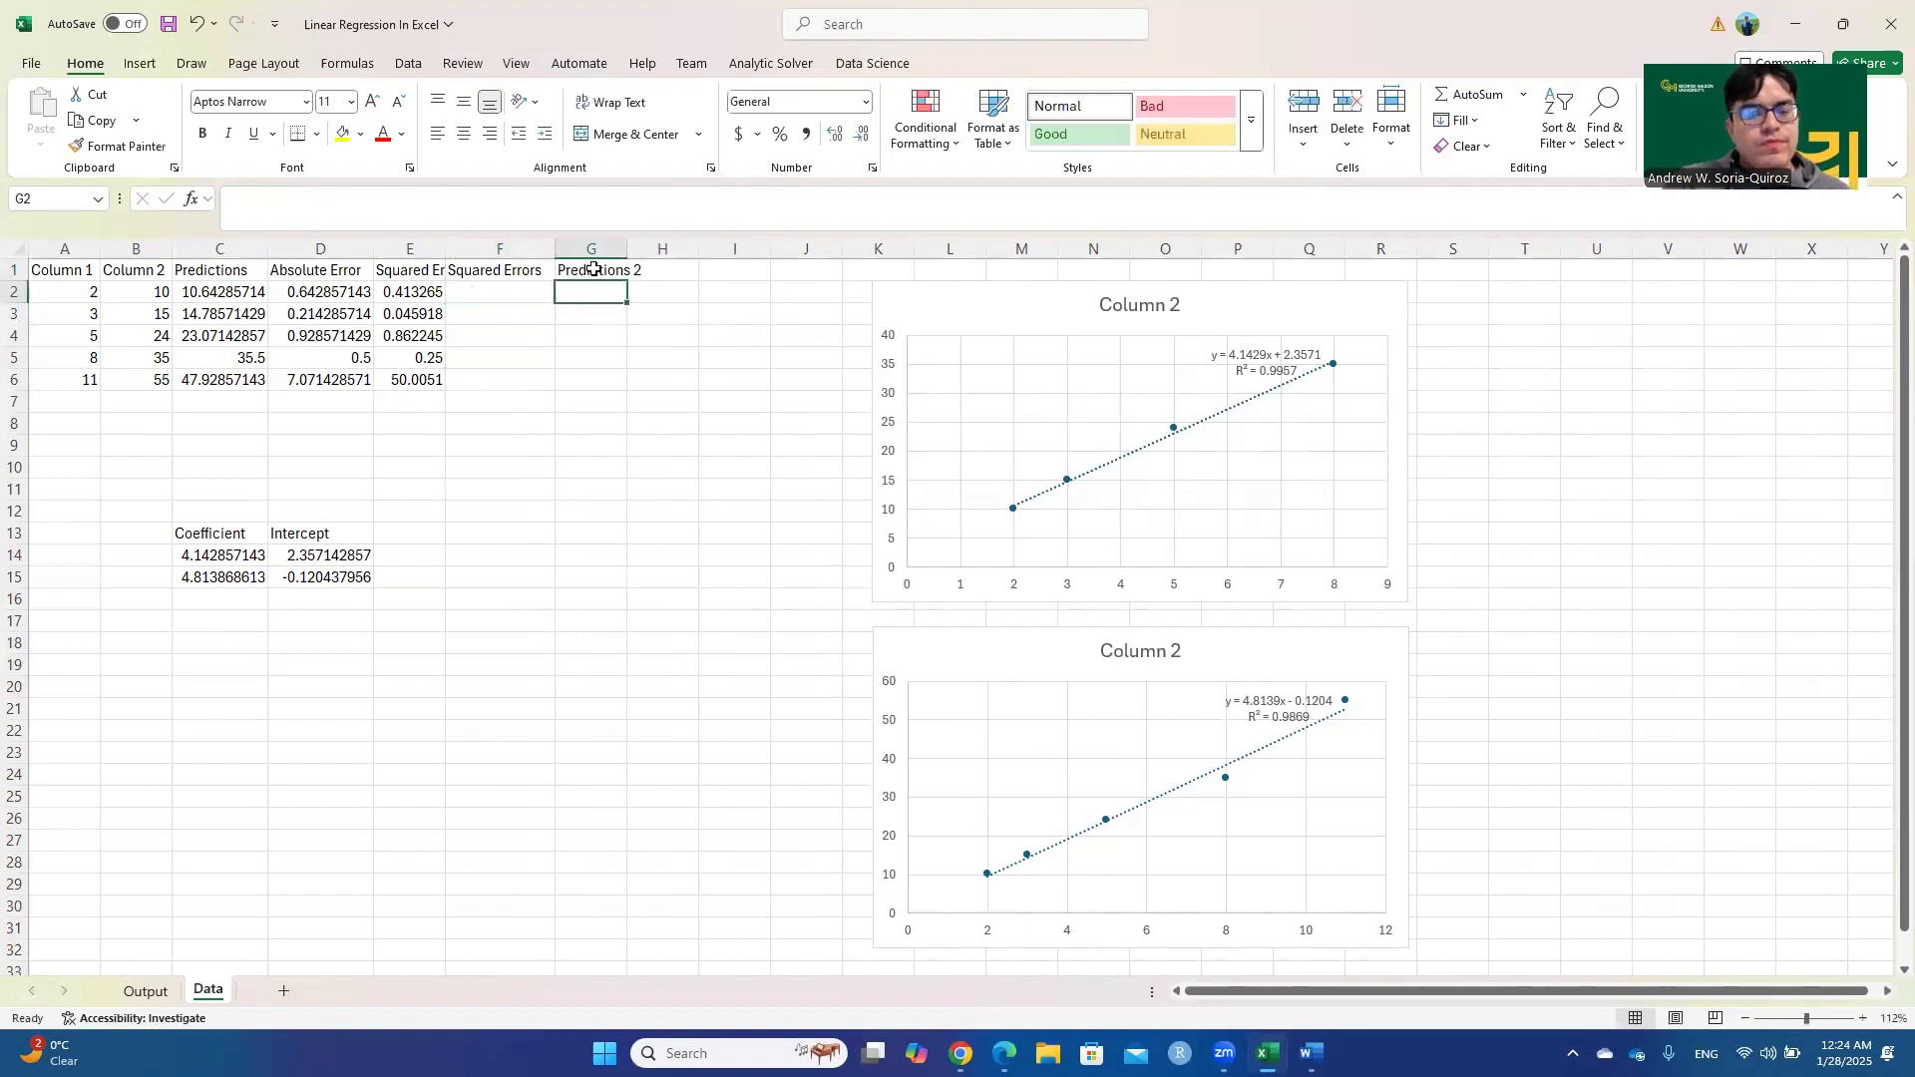
# Build a prediction formula in G2 that multiplies A2 by the second coefficient in C15 and adds the intercept in D15
pyautogui.write('=')
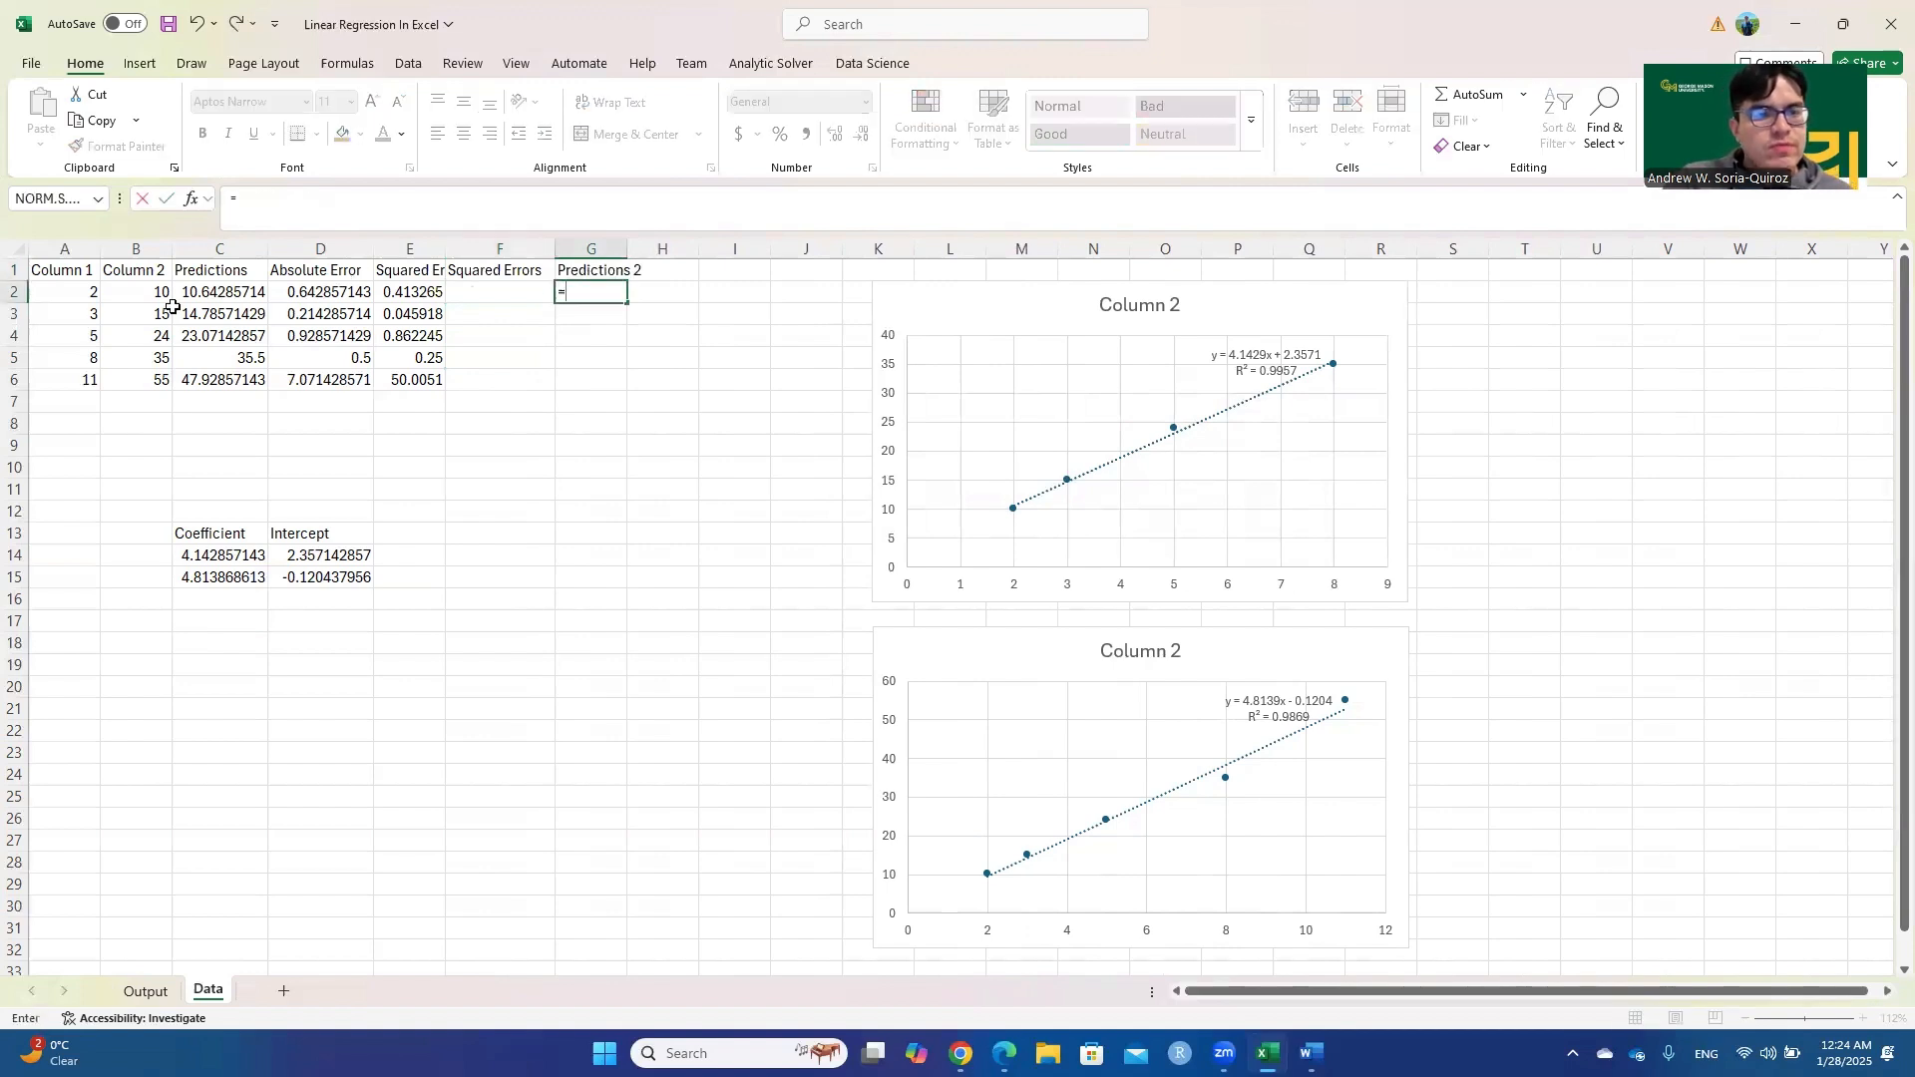
pyautogui.click(70, 295)
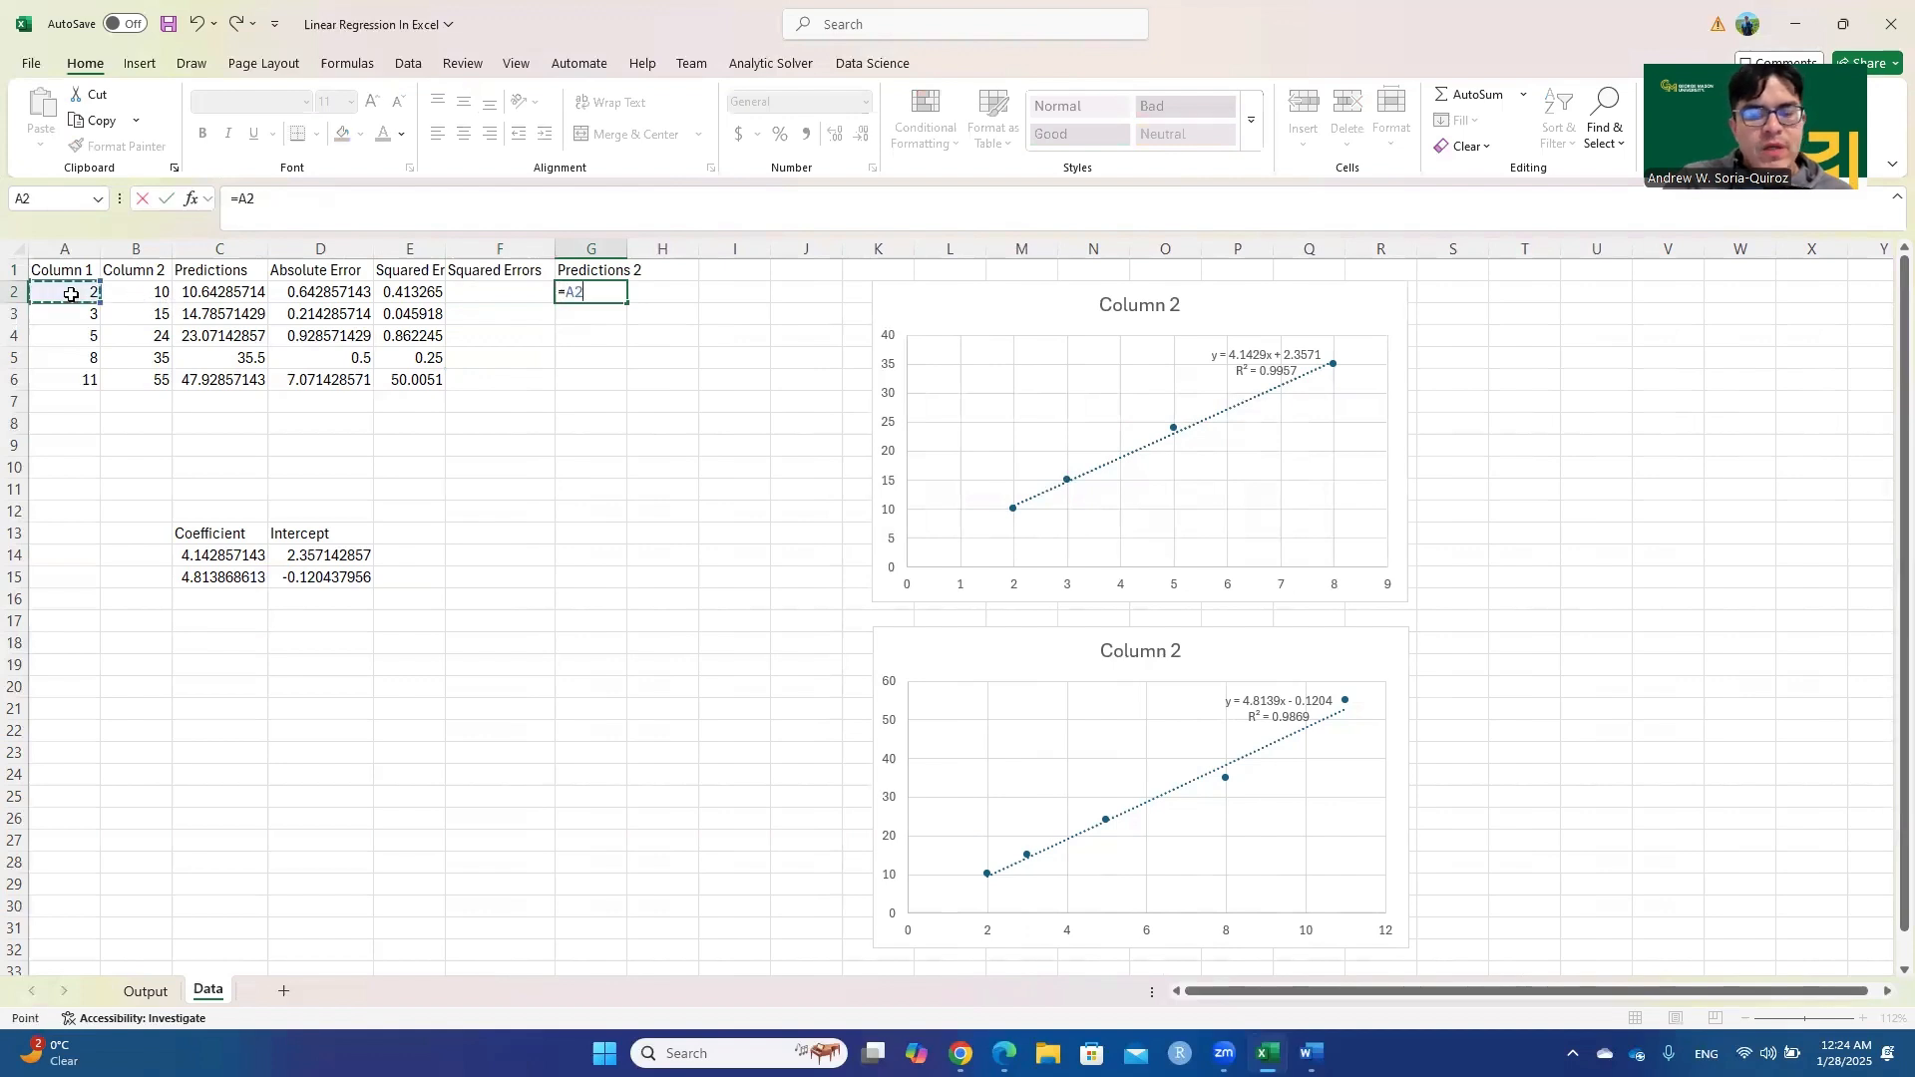
pyautogui.write('*')
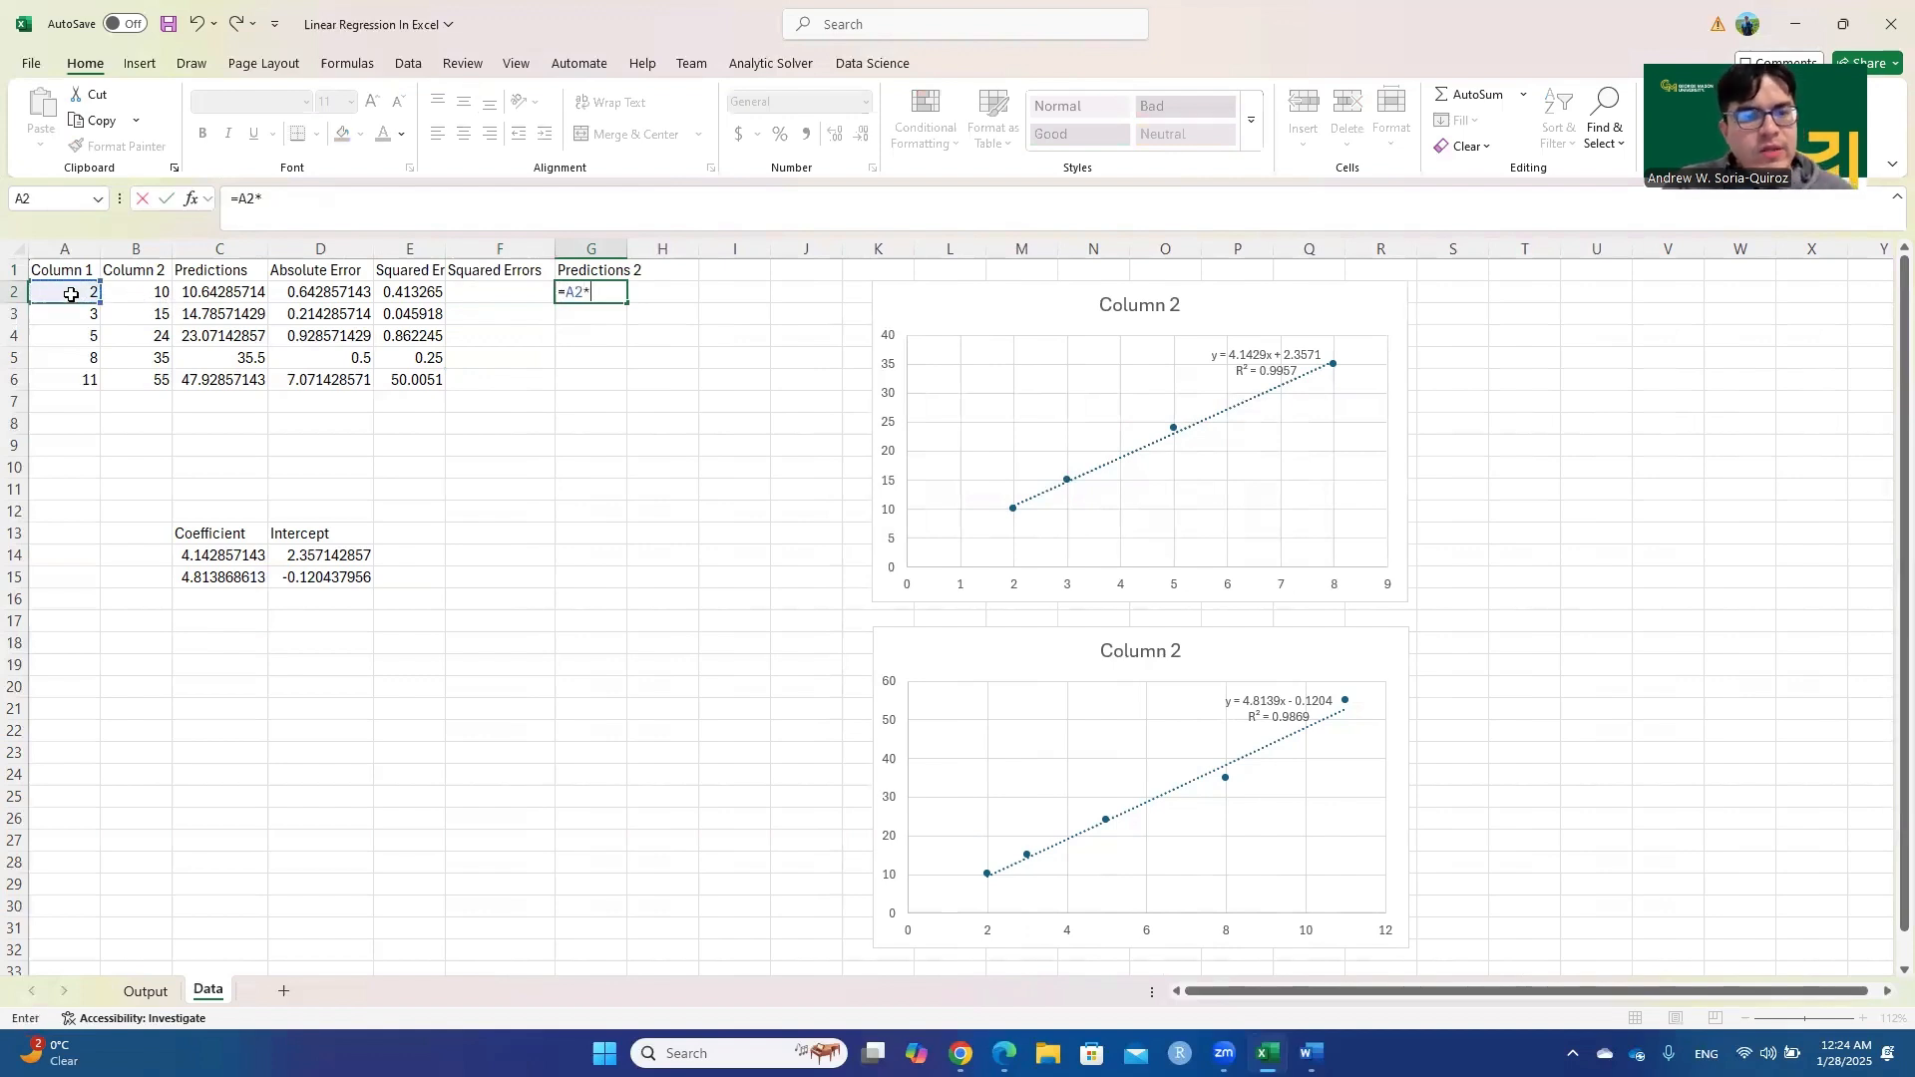
pyautogui.click(210, 559)
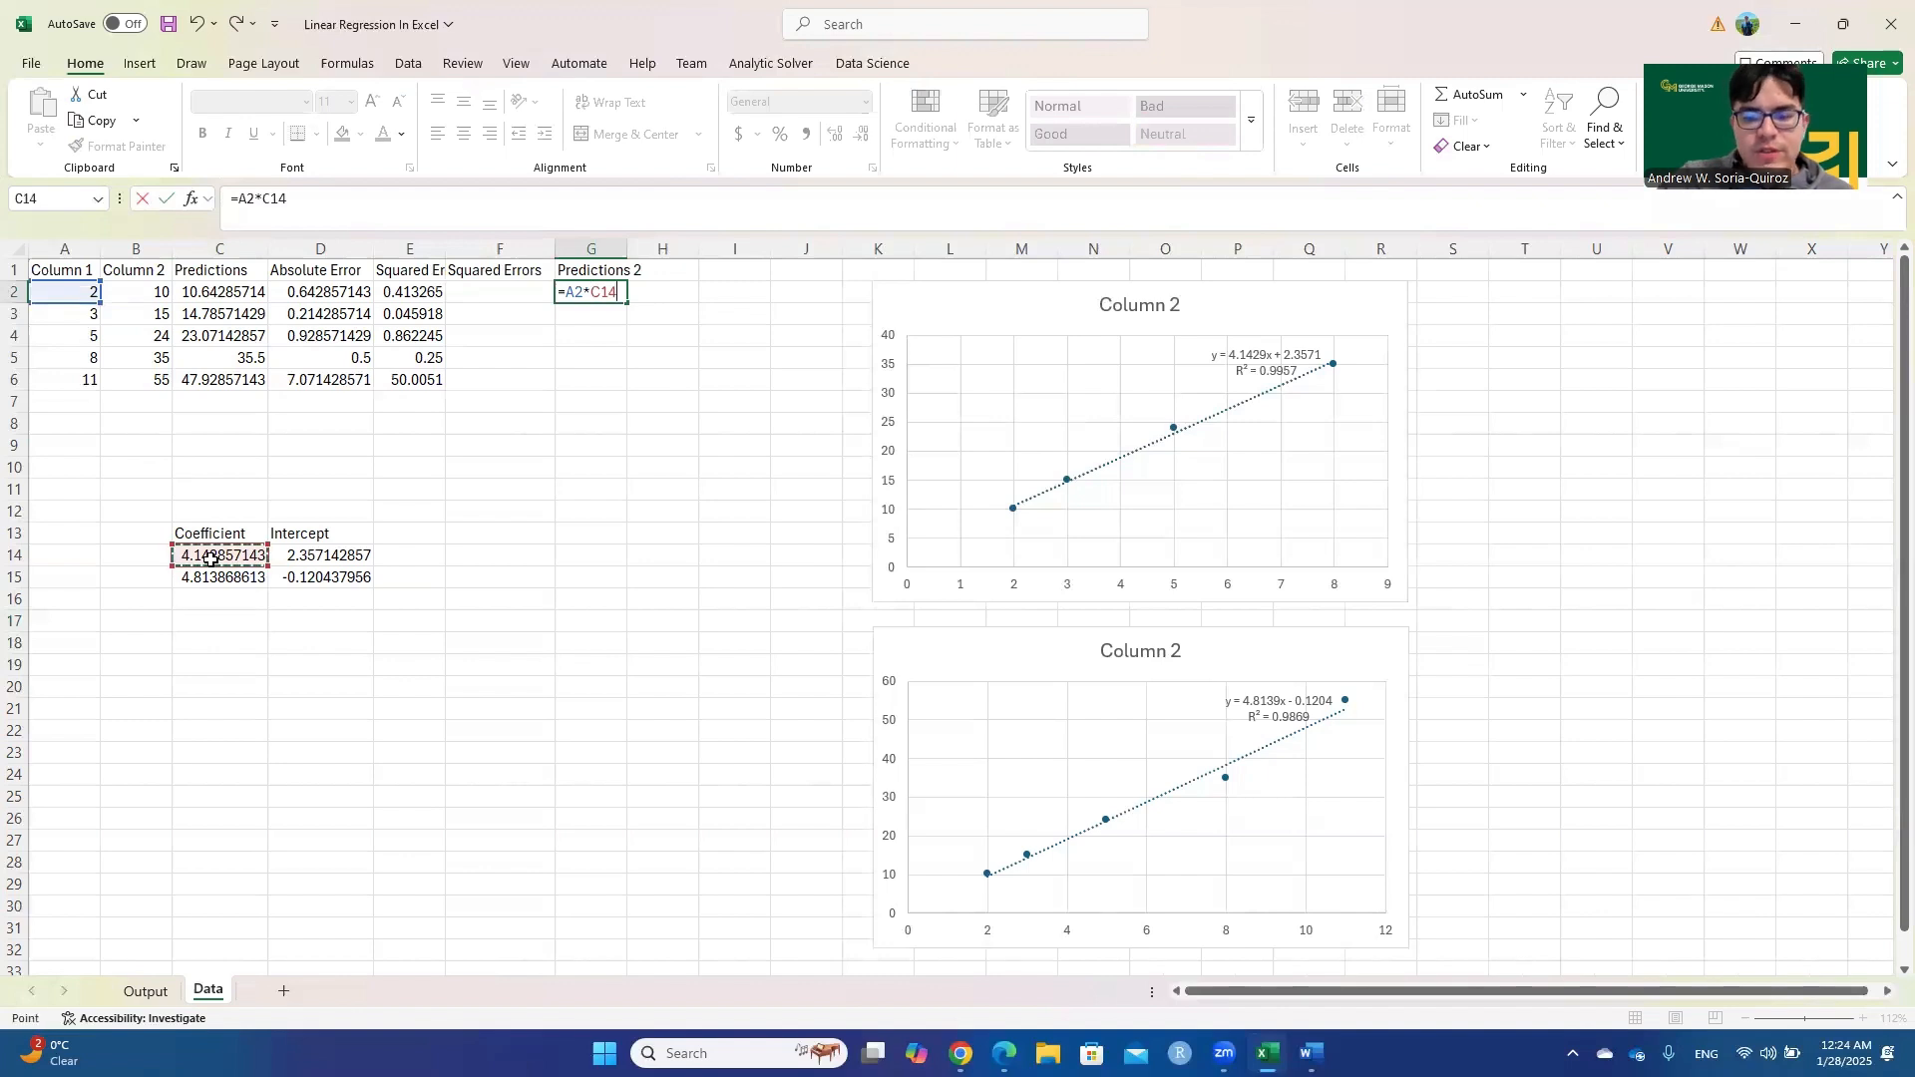
pyautogui.write('+')
pyautogui.click(316, 559)
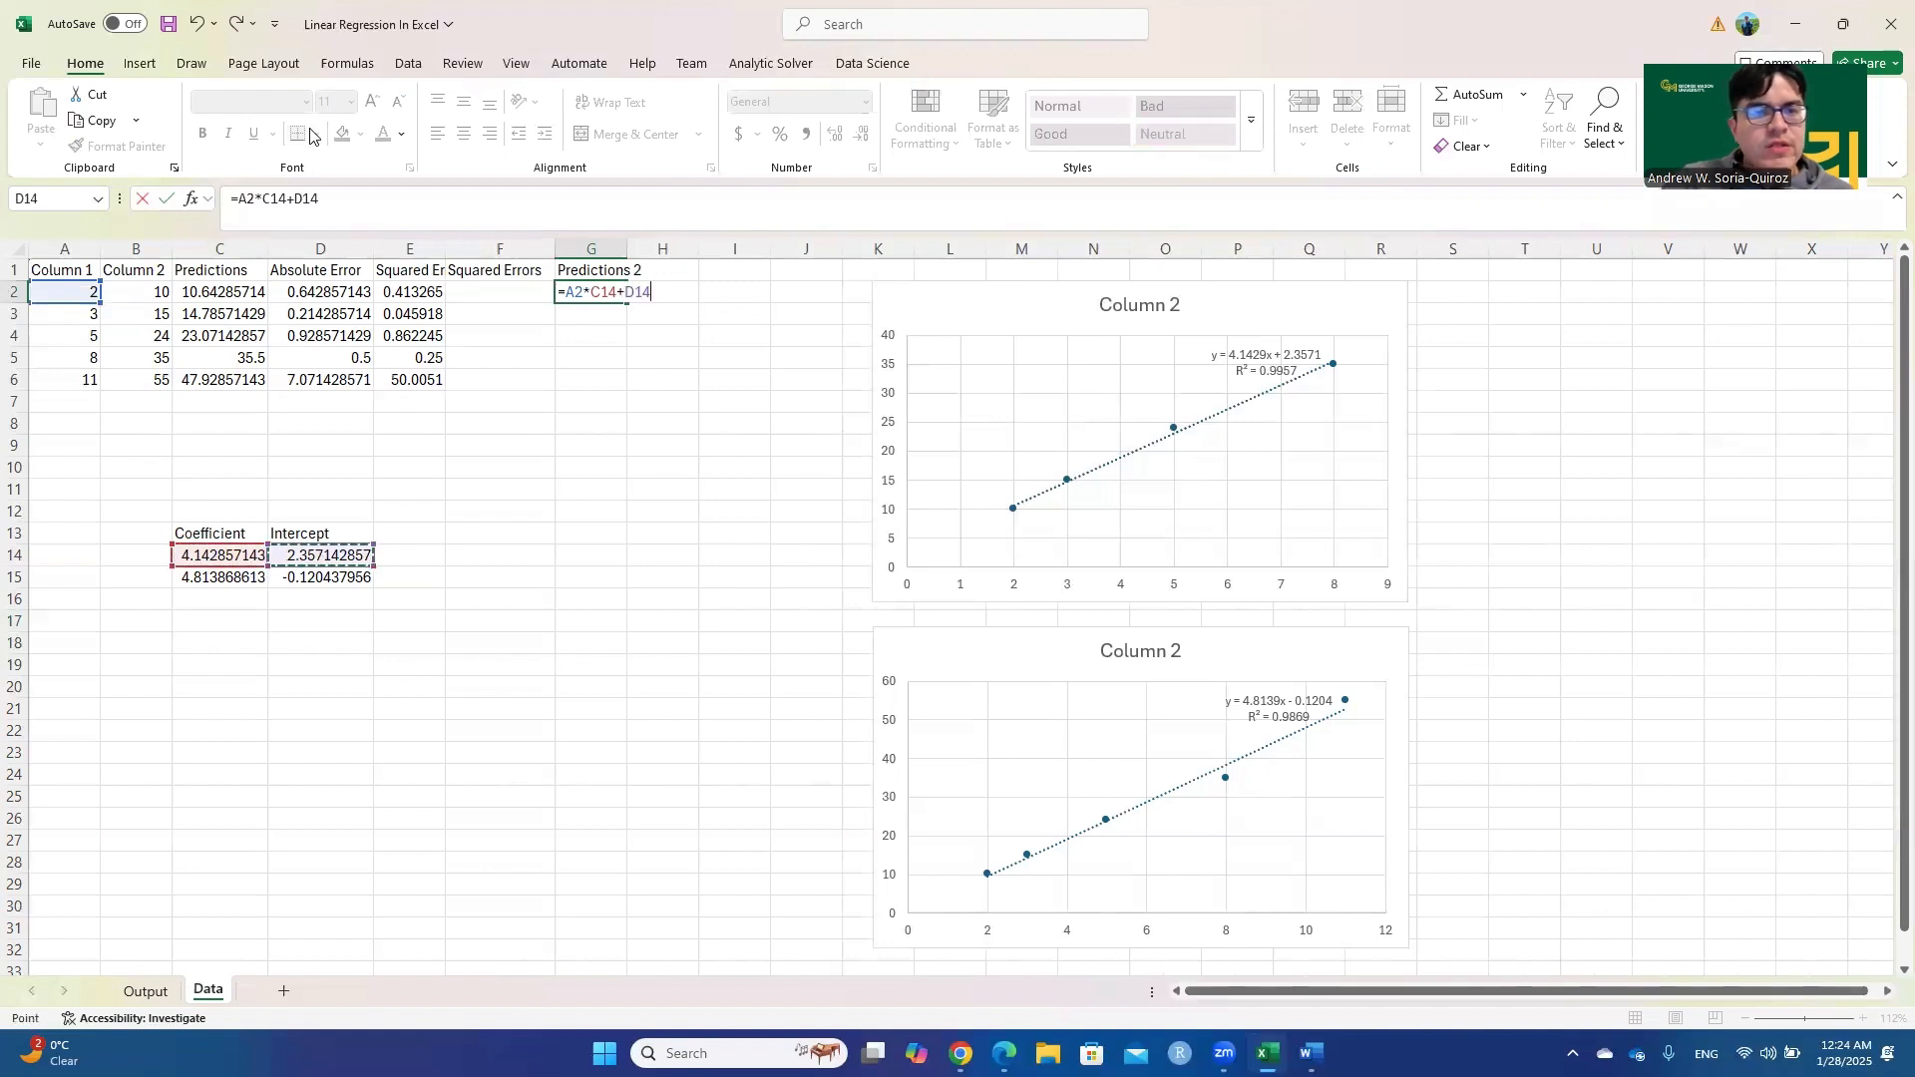
pyautogui.moveTo(243, 567); pyautogui.dragTo(305, 587)
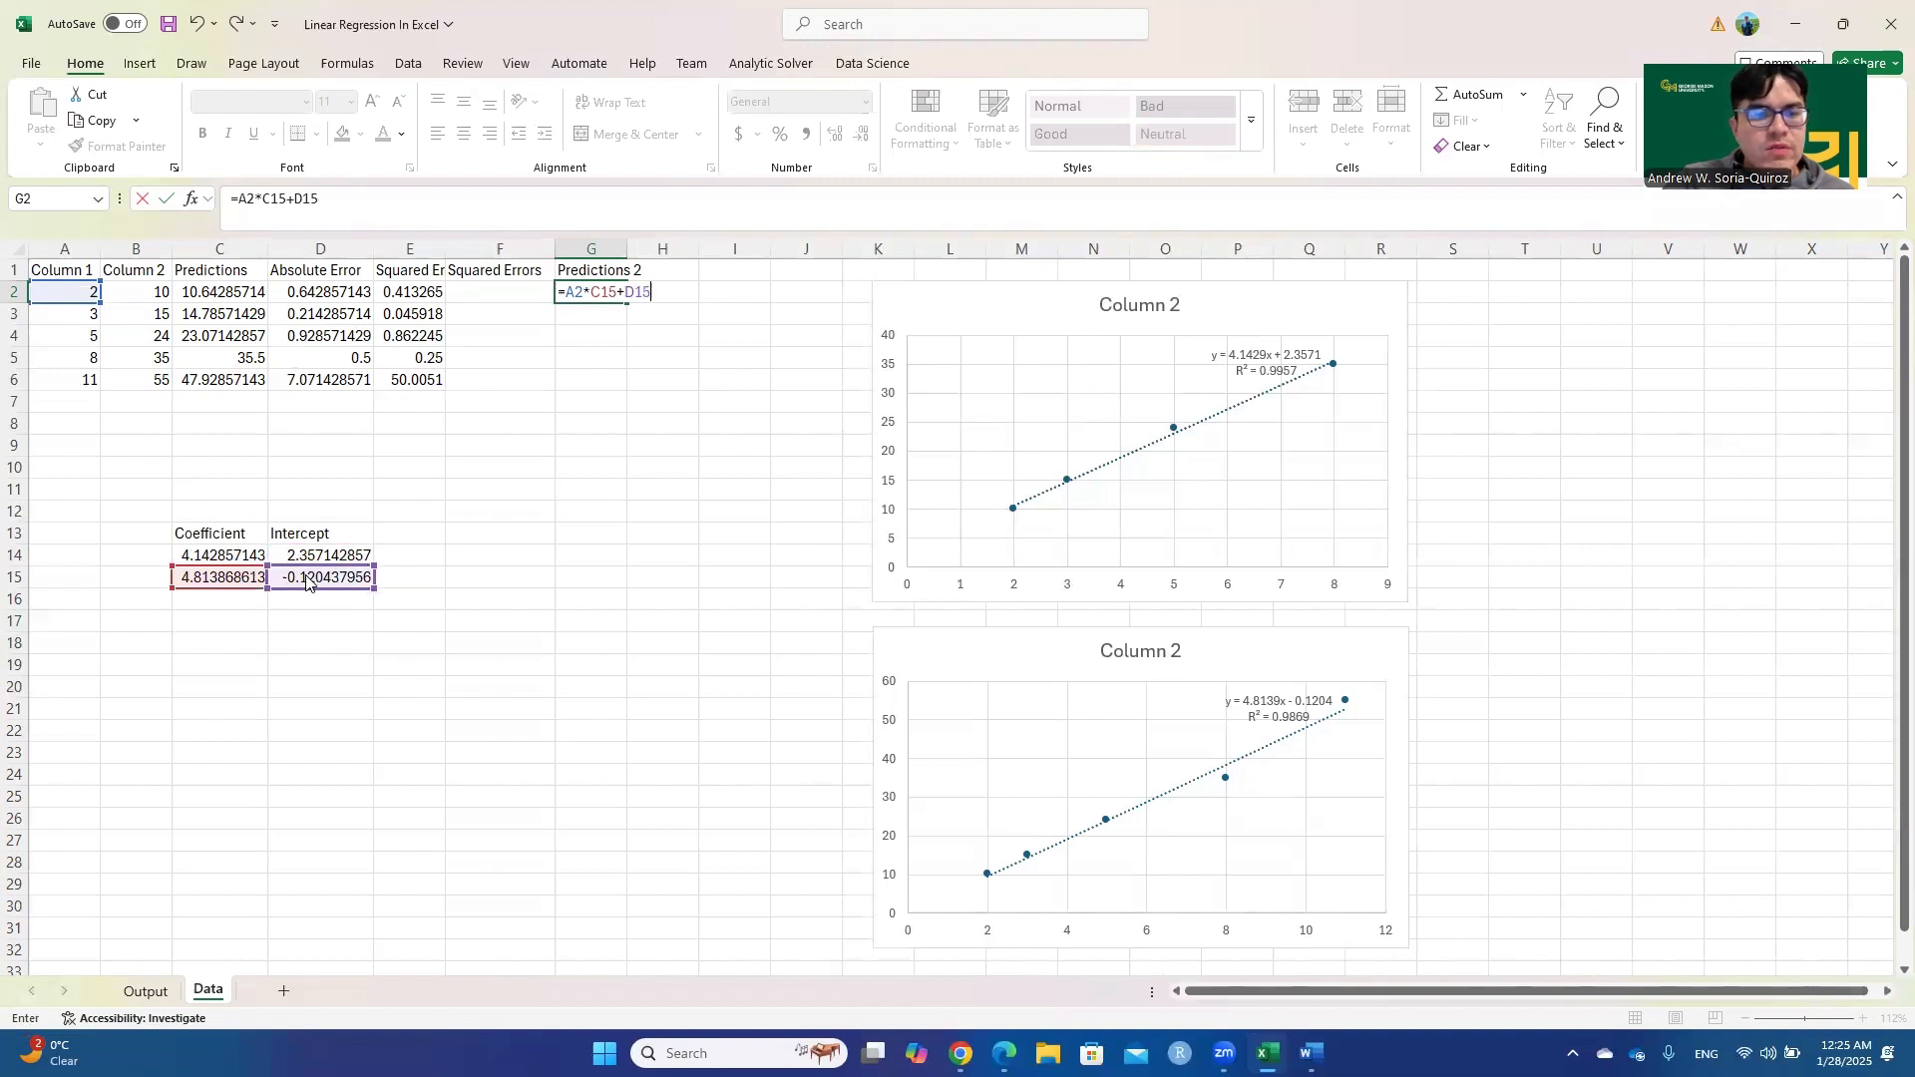
# Make the C15 and D15 references in the G2 formula absolute and fill the formula down through G6
pyautogui.click(261, 195)
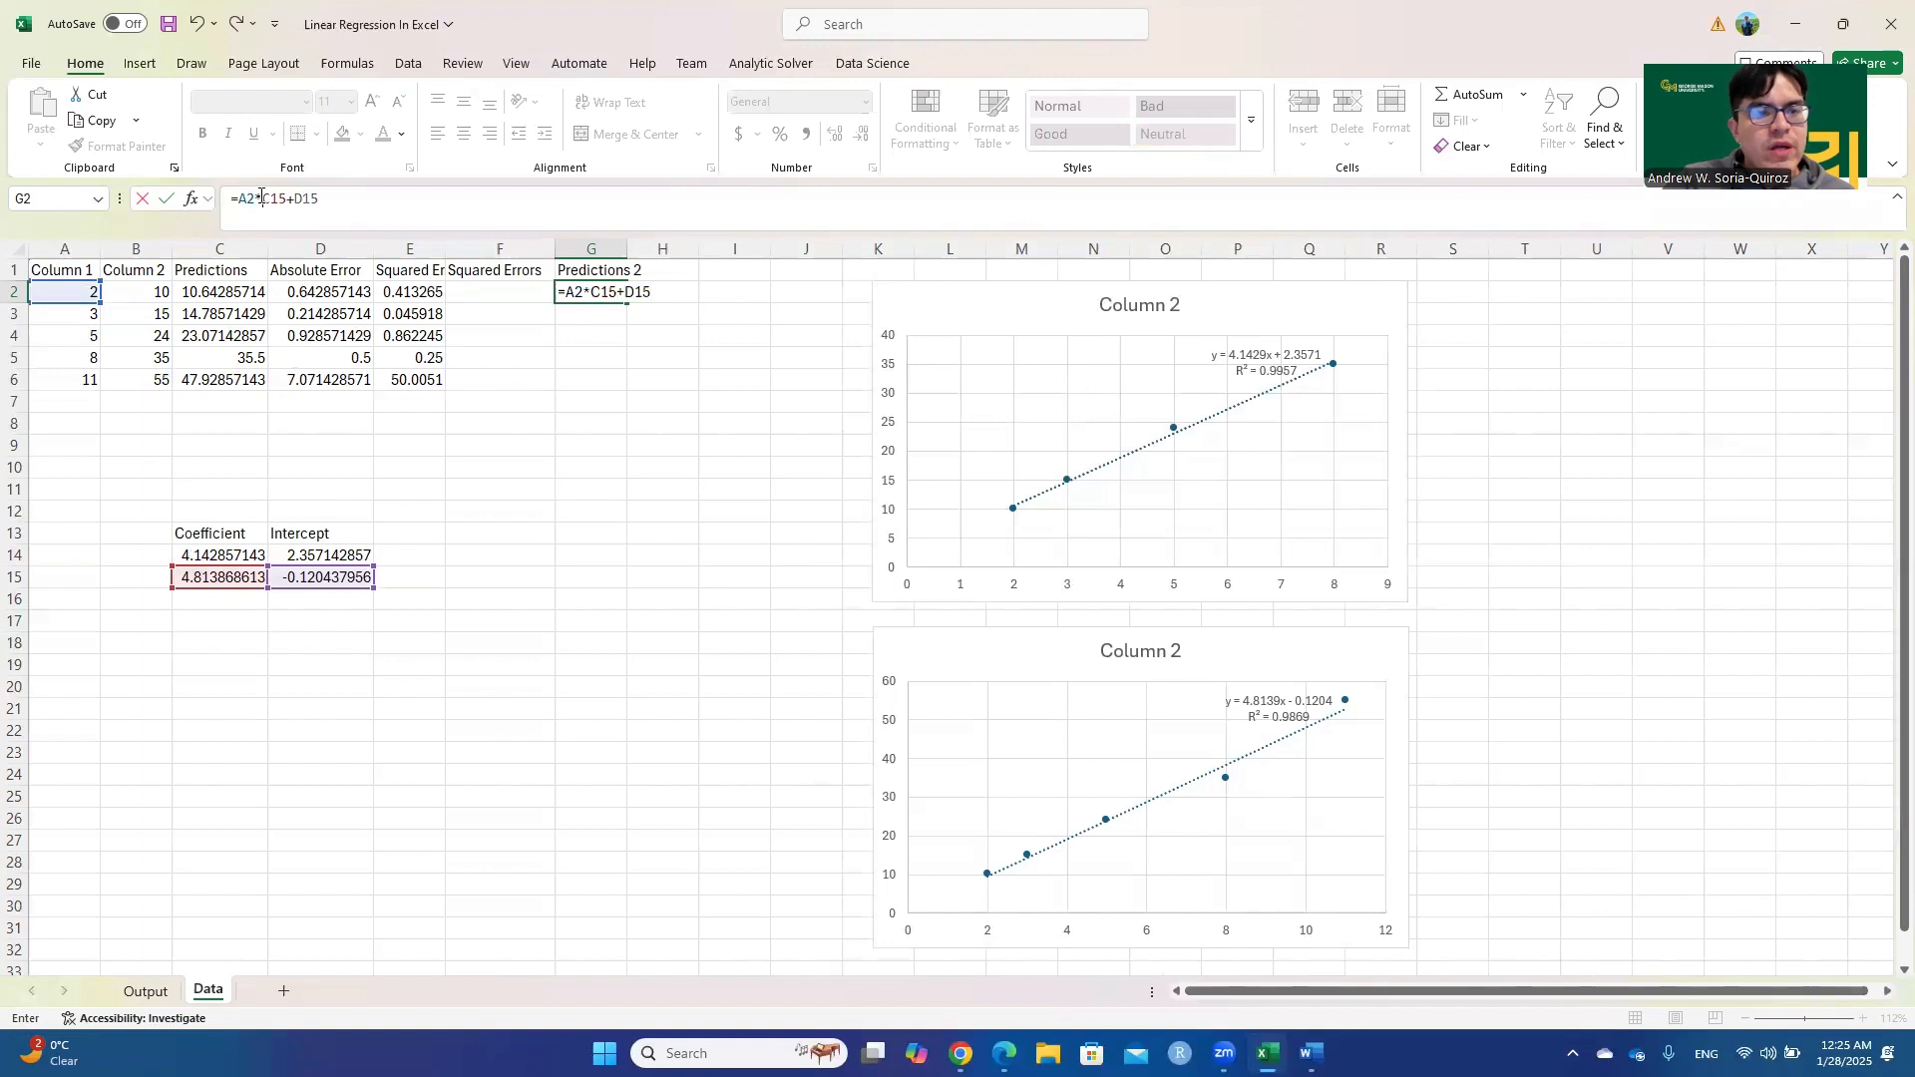
pyautogui.write('$')
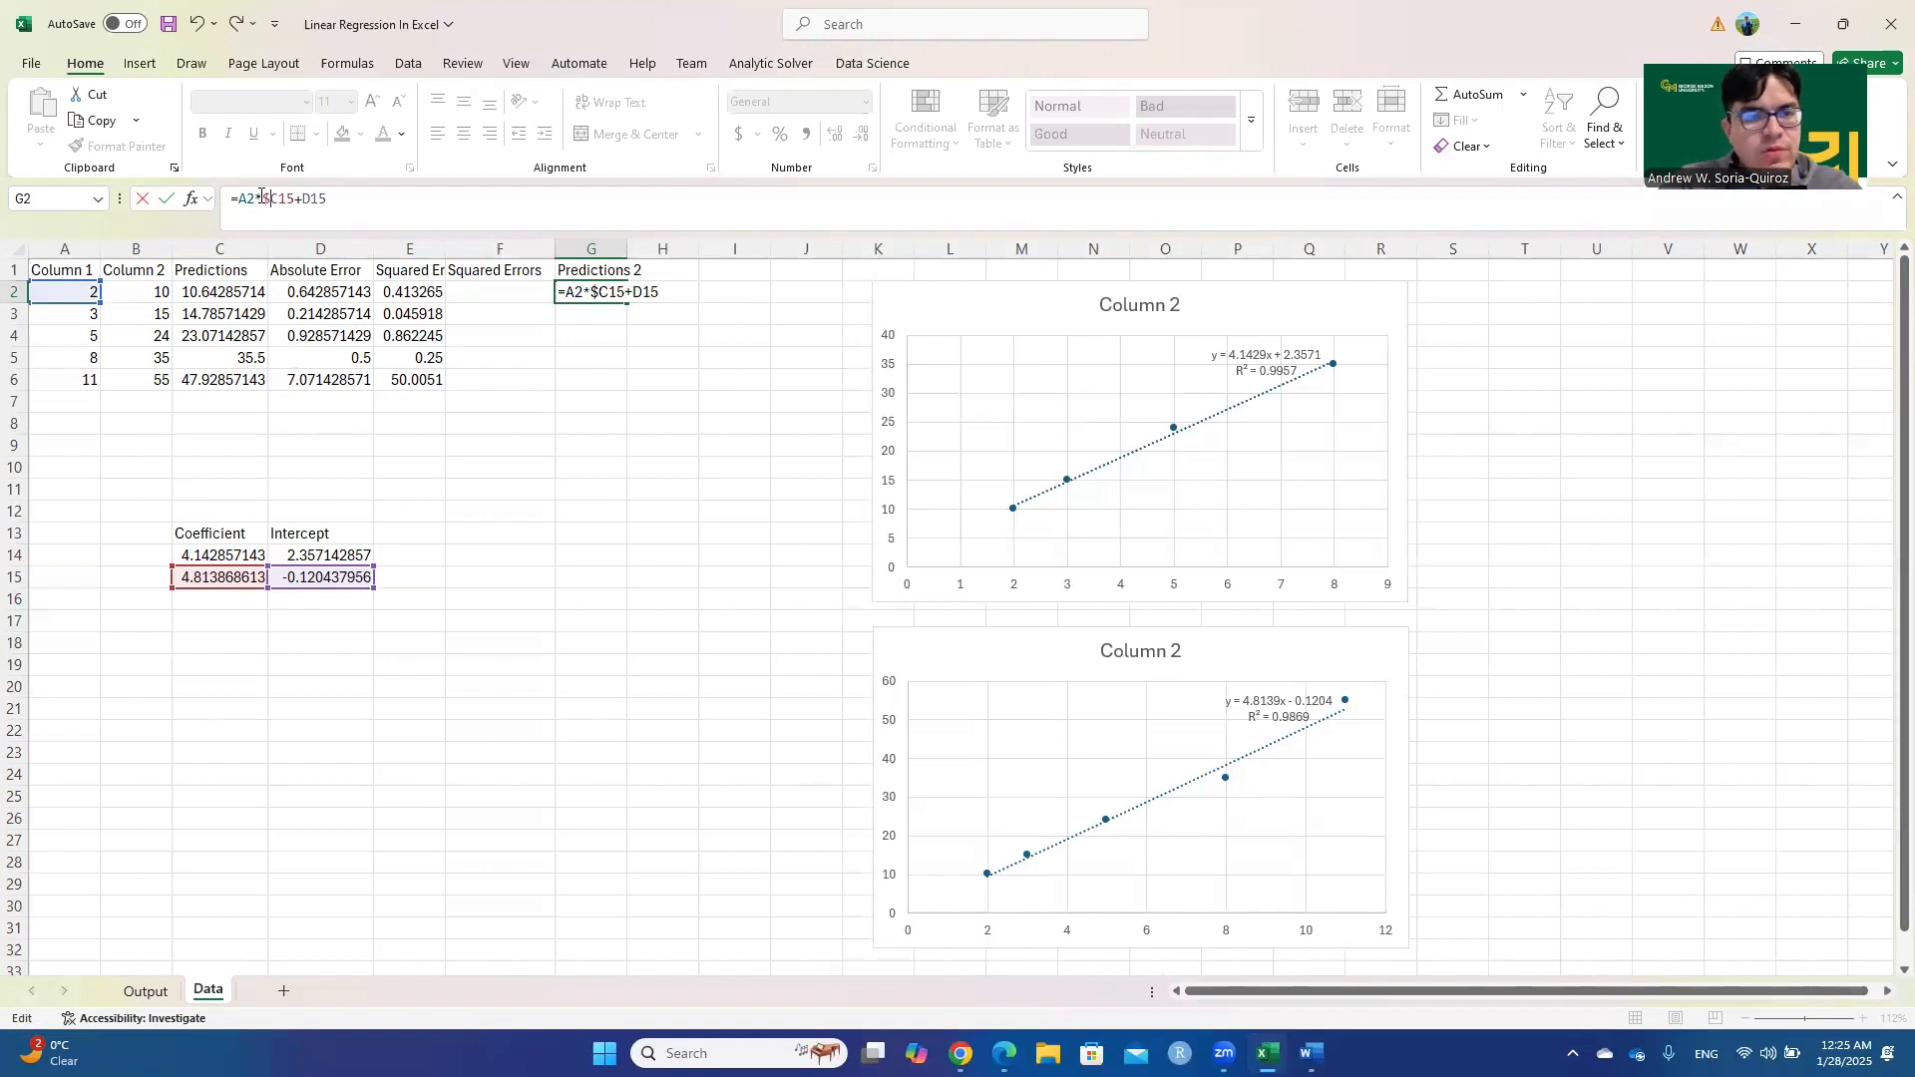
pyautogui.press('Right')
pyautogui.write('$C')
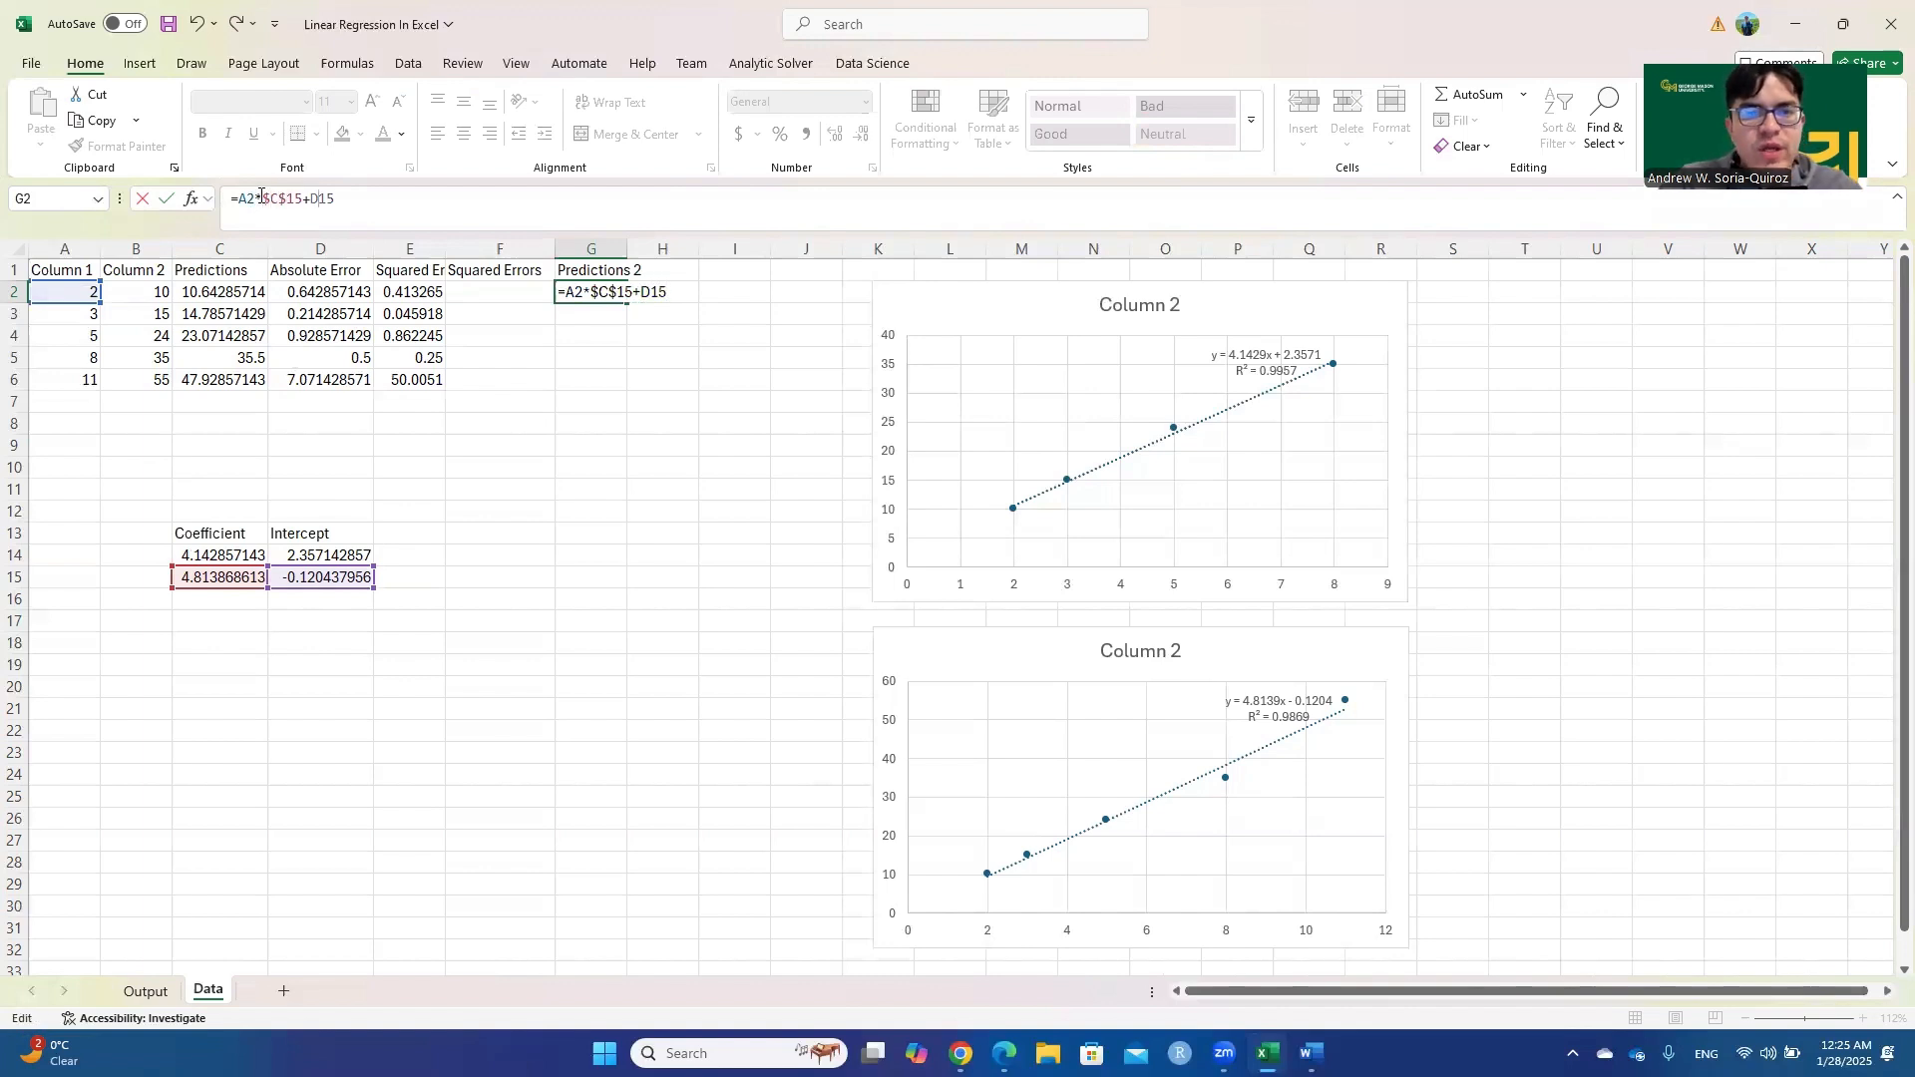
pyautogui.write('$15+')
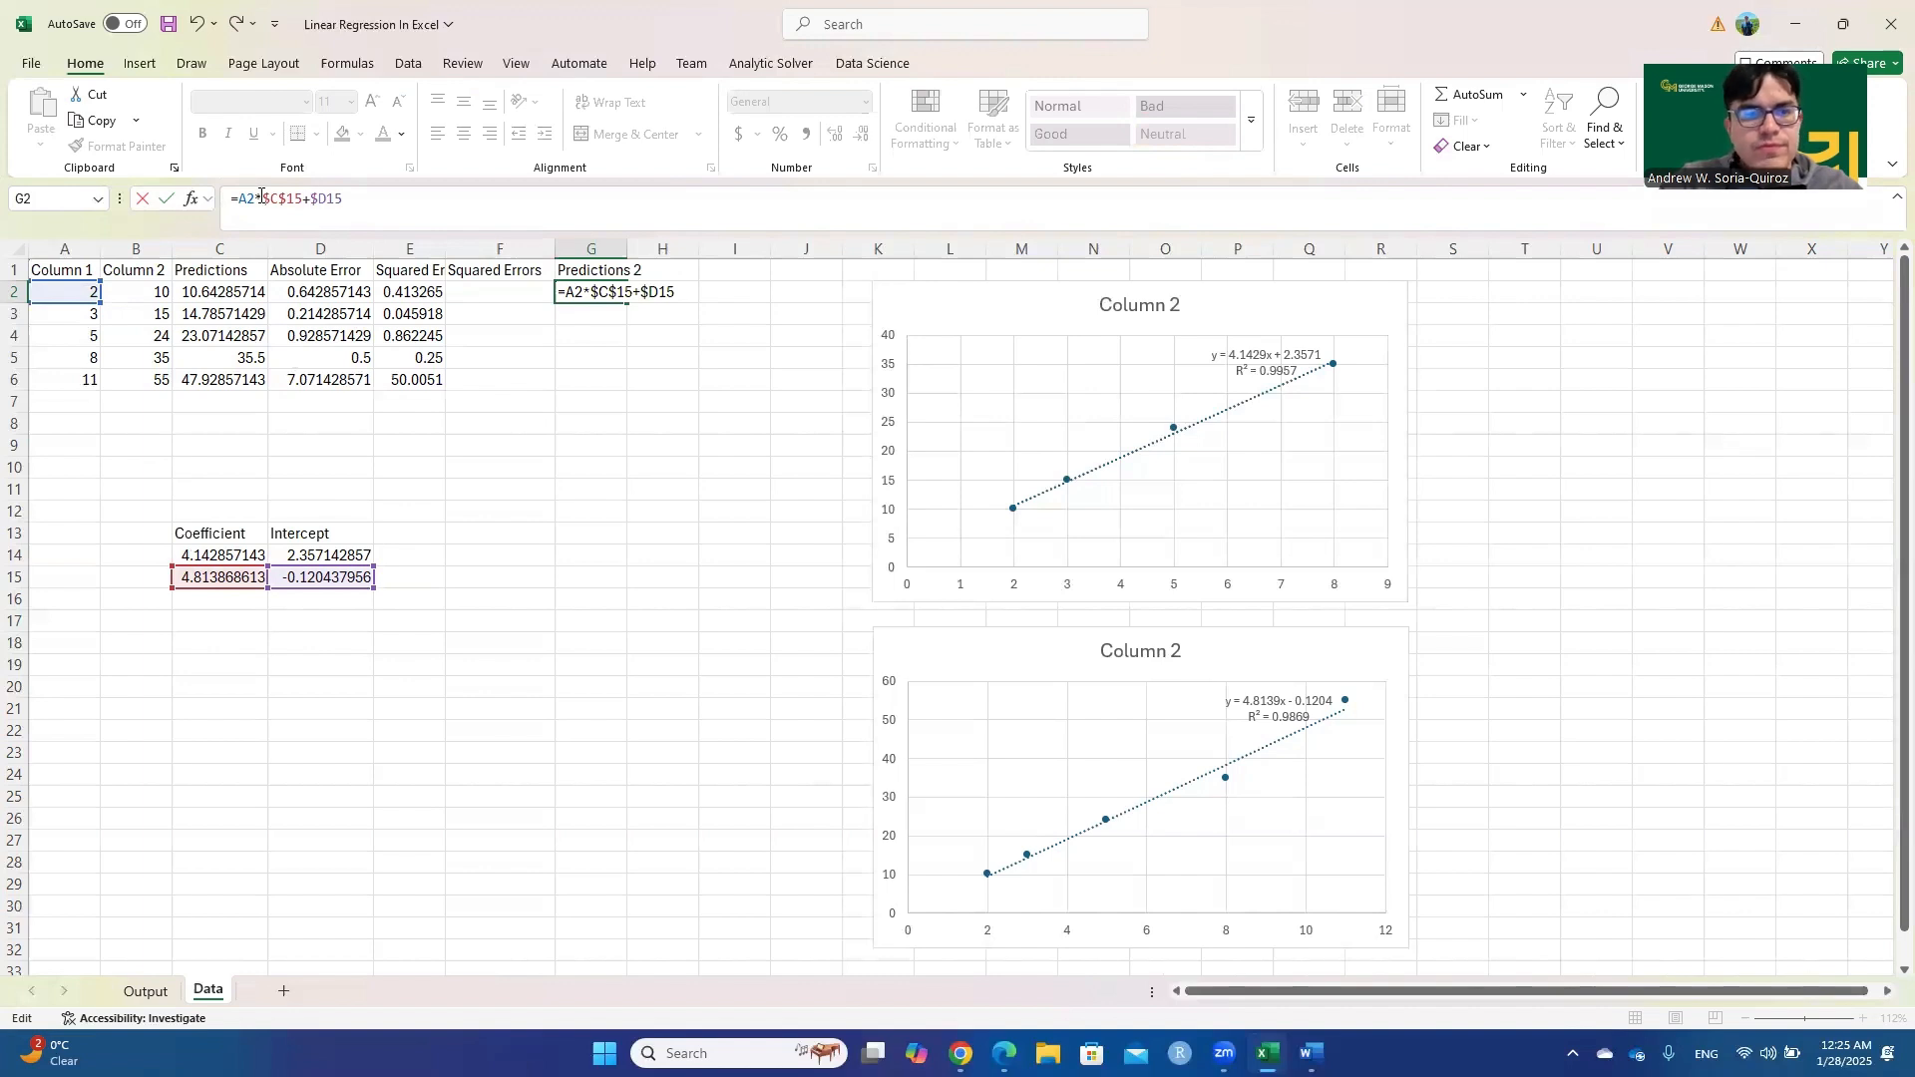
pyautogui.write('$')
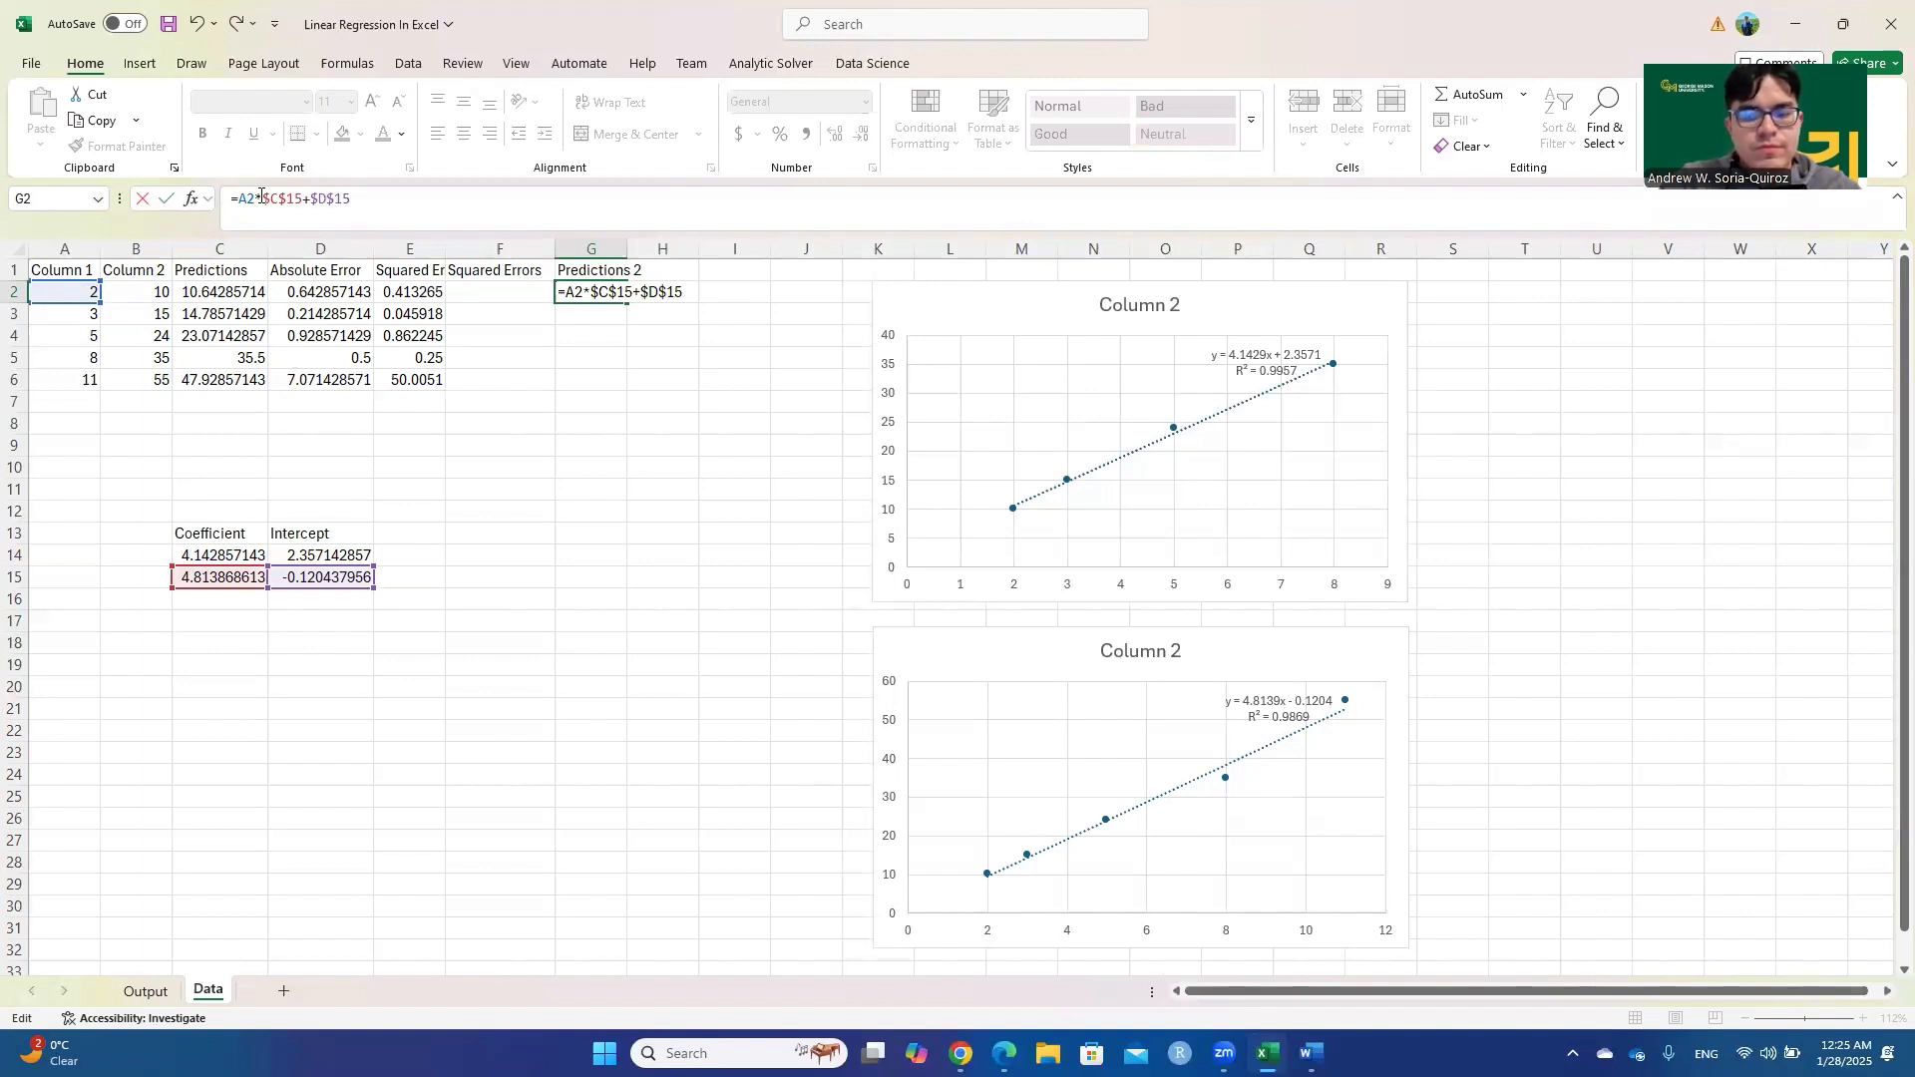
pyautogui.press('Return')
pyautogui.click(595, 289)
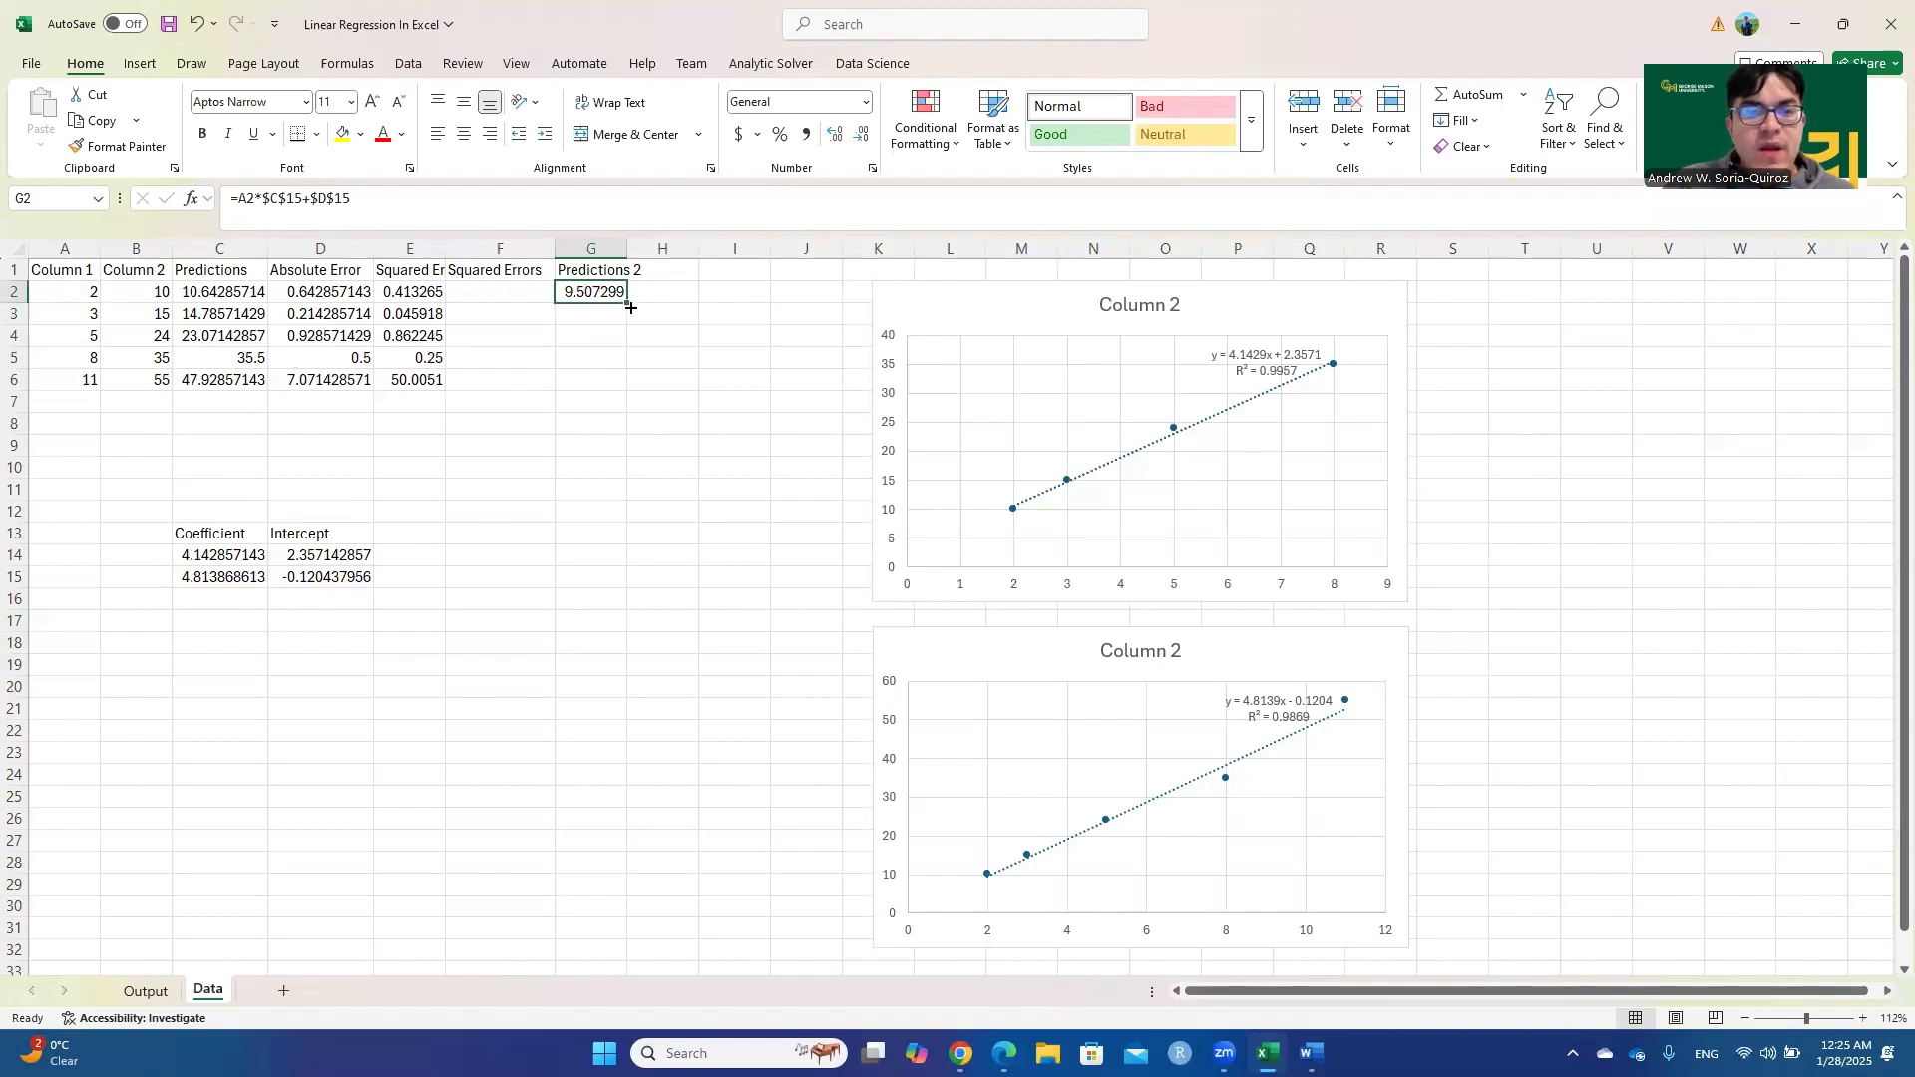
pyautogui.moveTo(630, 309); pyautogui.dragTo(630, 386)
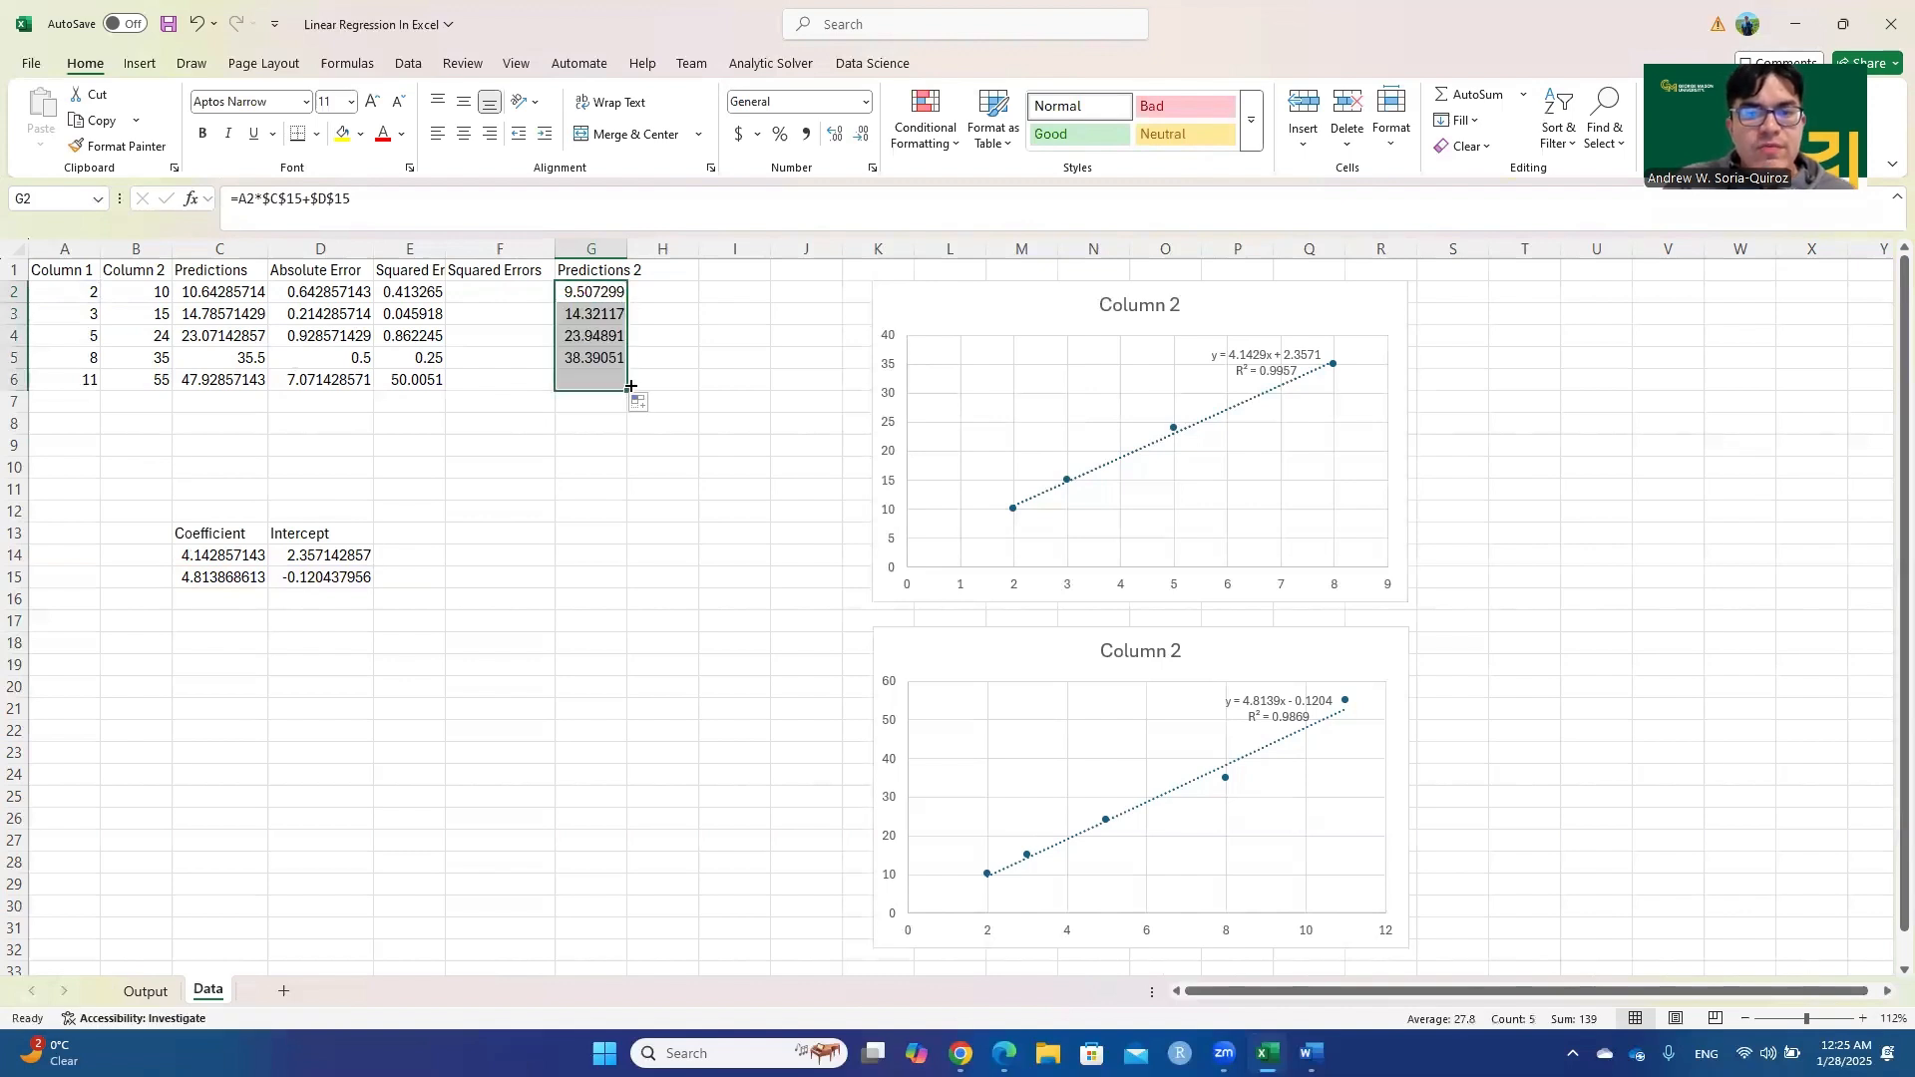
# Enter the formula =(C2-G2)^2 in F2 to square the difference between the two predictions
pyautogui.click(480, 292)
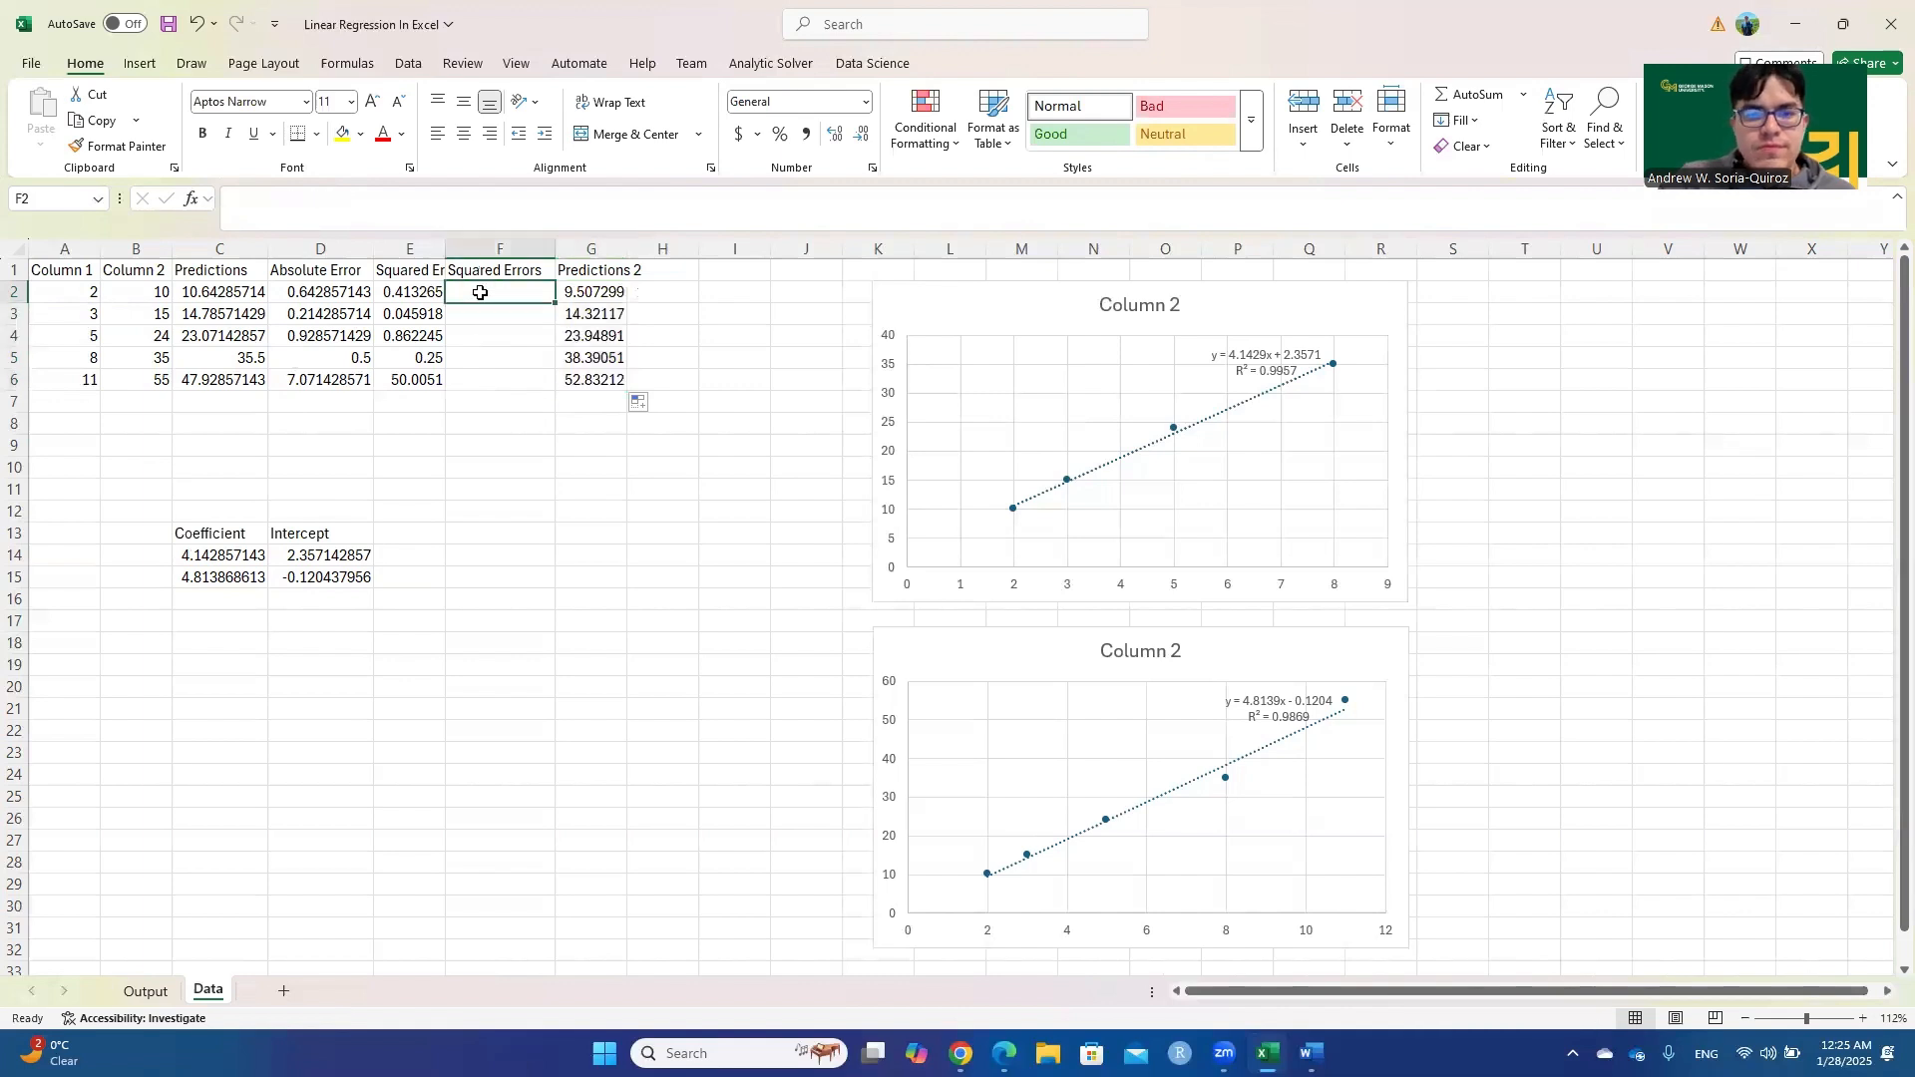
pyautogui.write('=')
pyautogui.click(230, 293)
pyautogui.write('-')
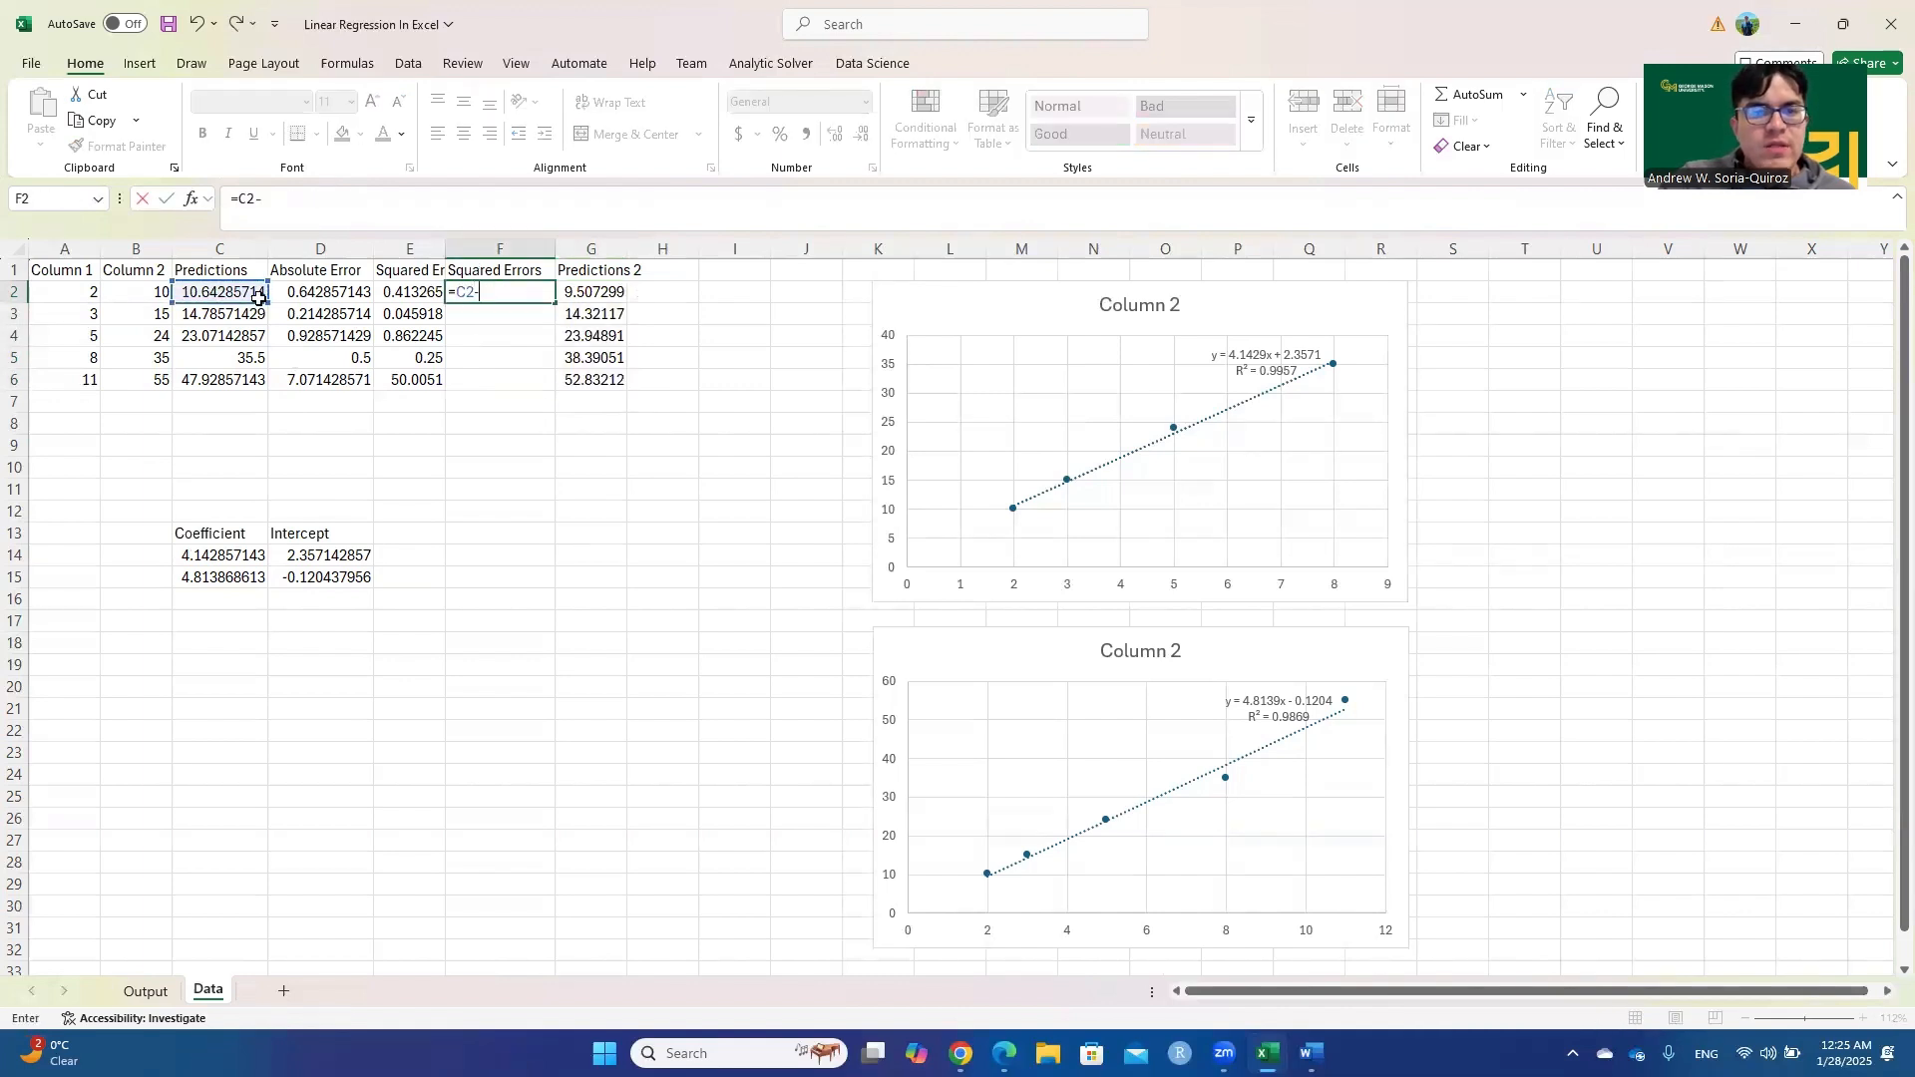
pyautogui.click(564, 297)
pyautogui.click(239, 198)
pyautogui.write('(')
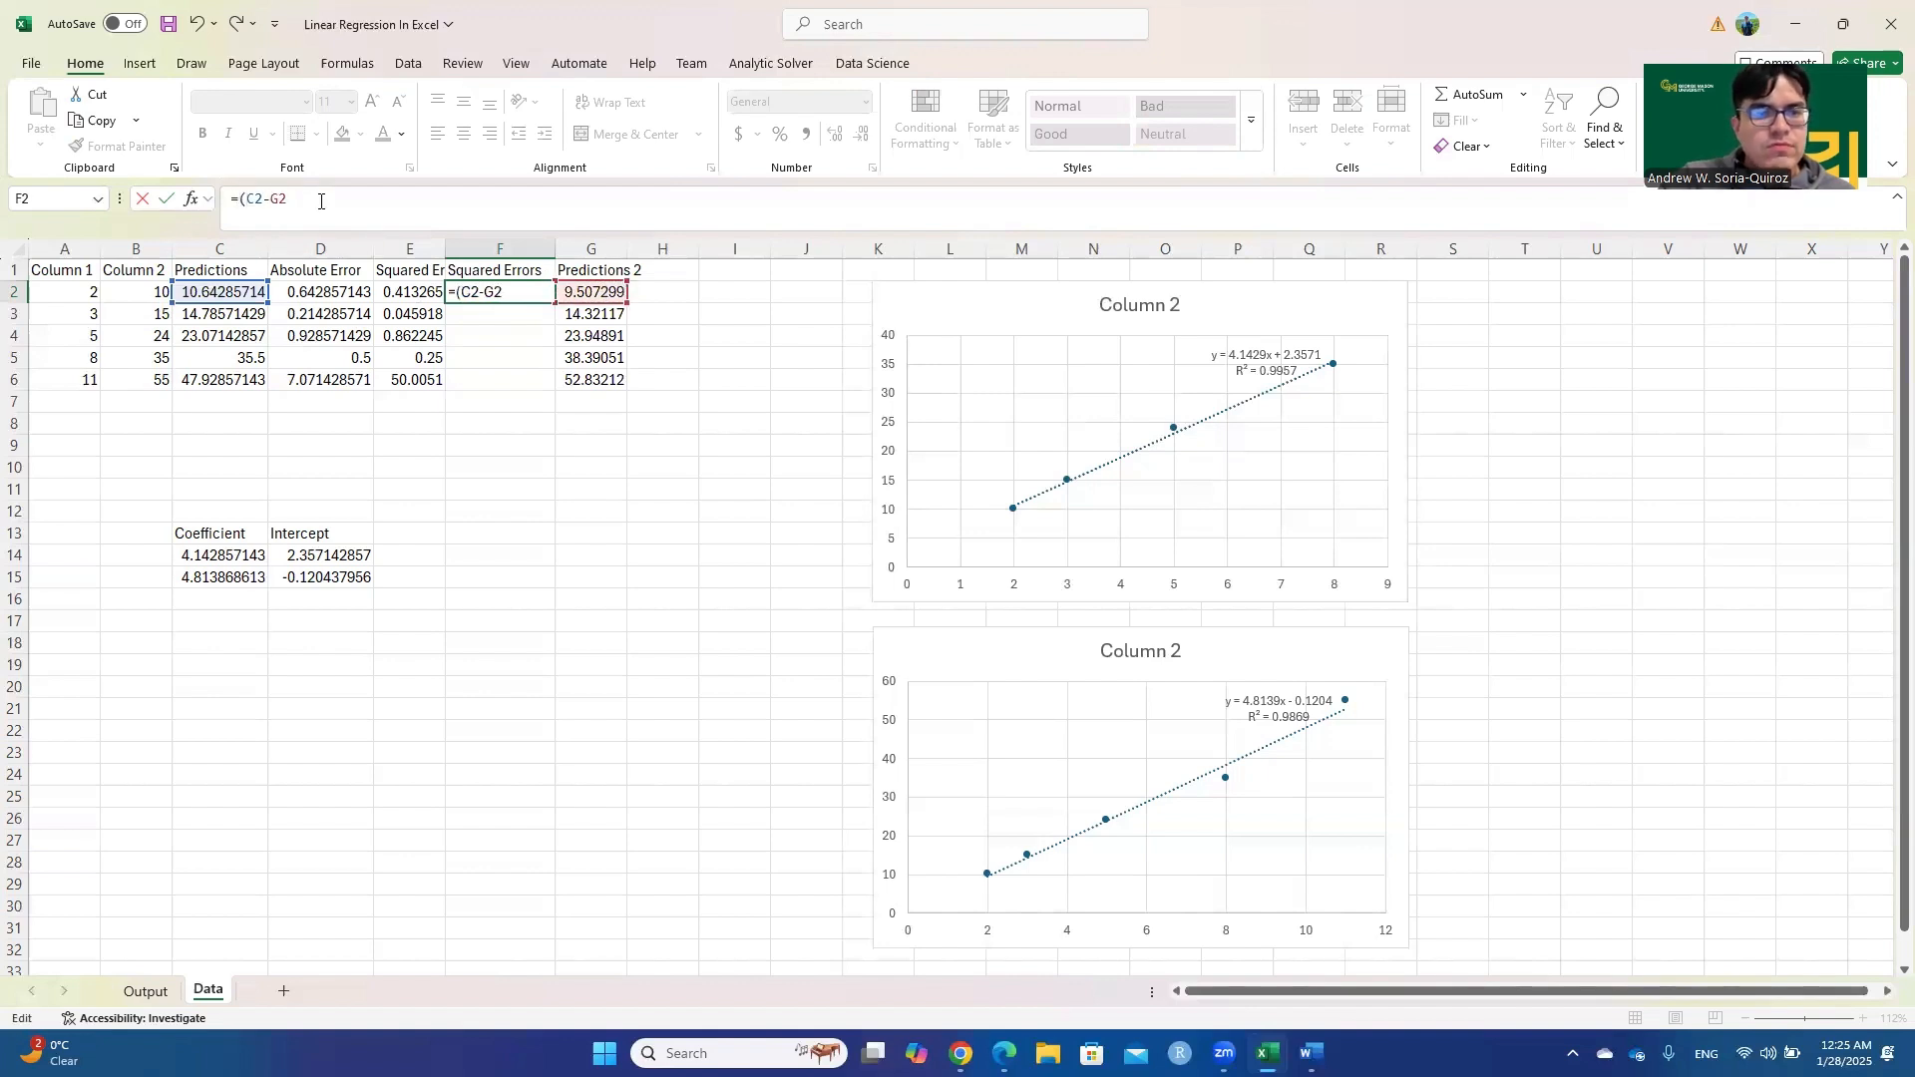
pyautogui.write(')')
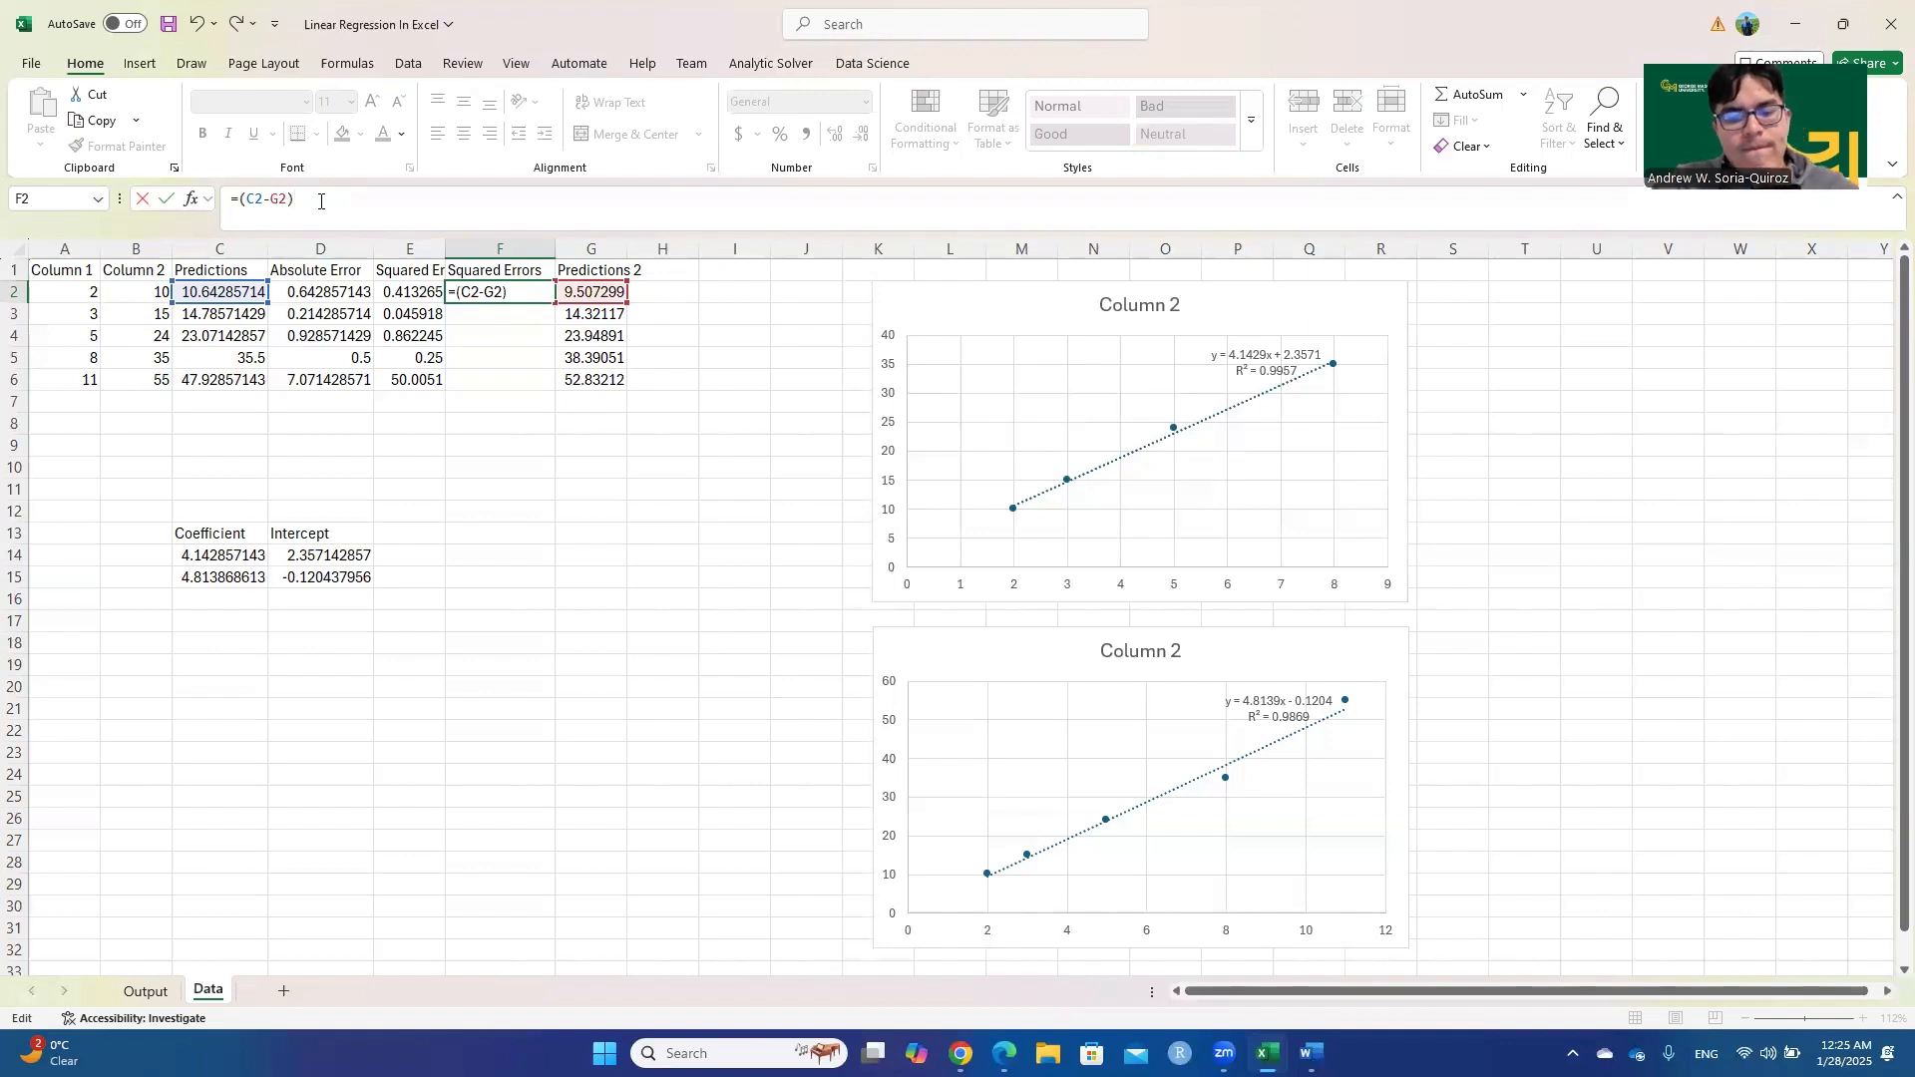
pyautogui.write('^2')
pyautogui.press('Return')
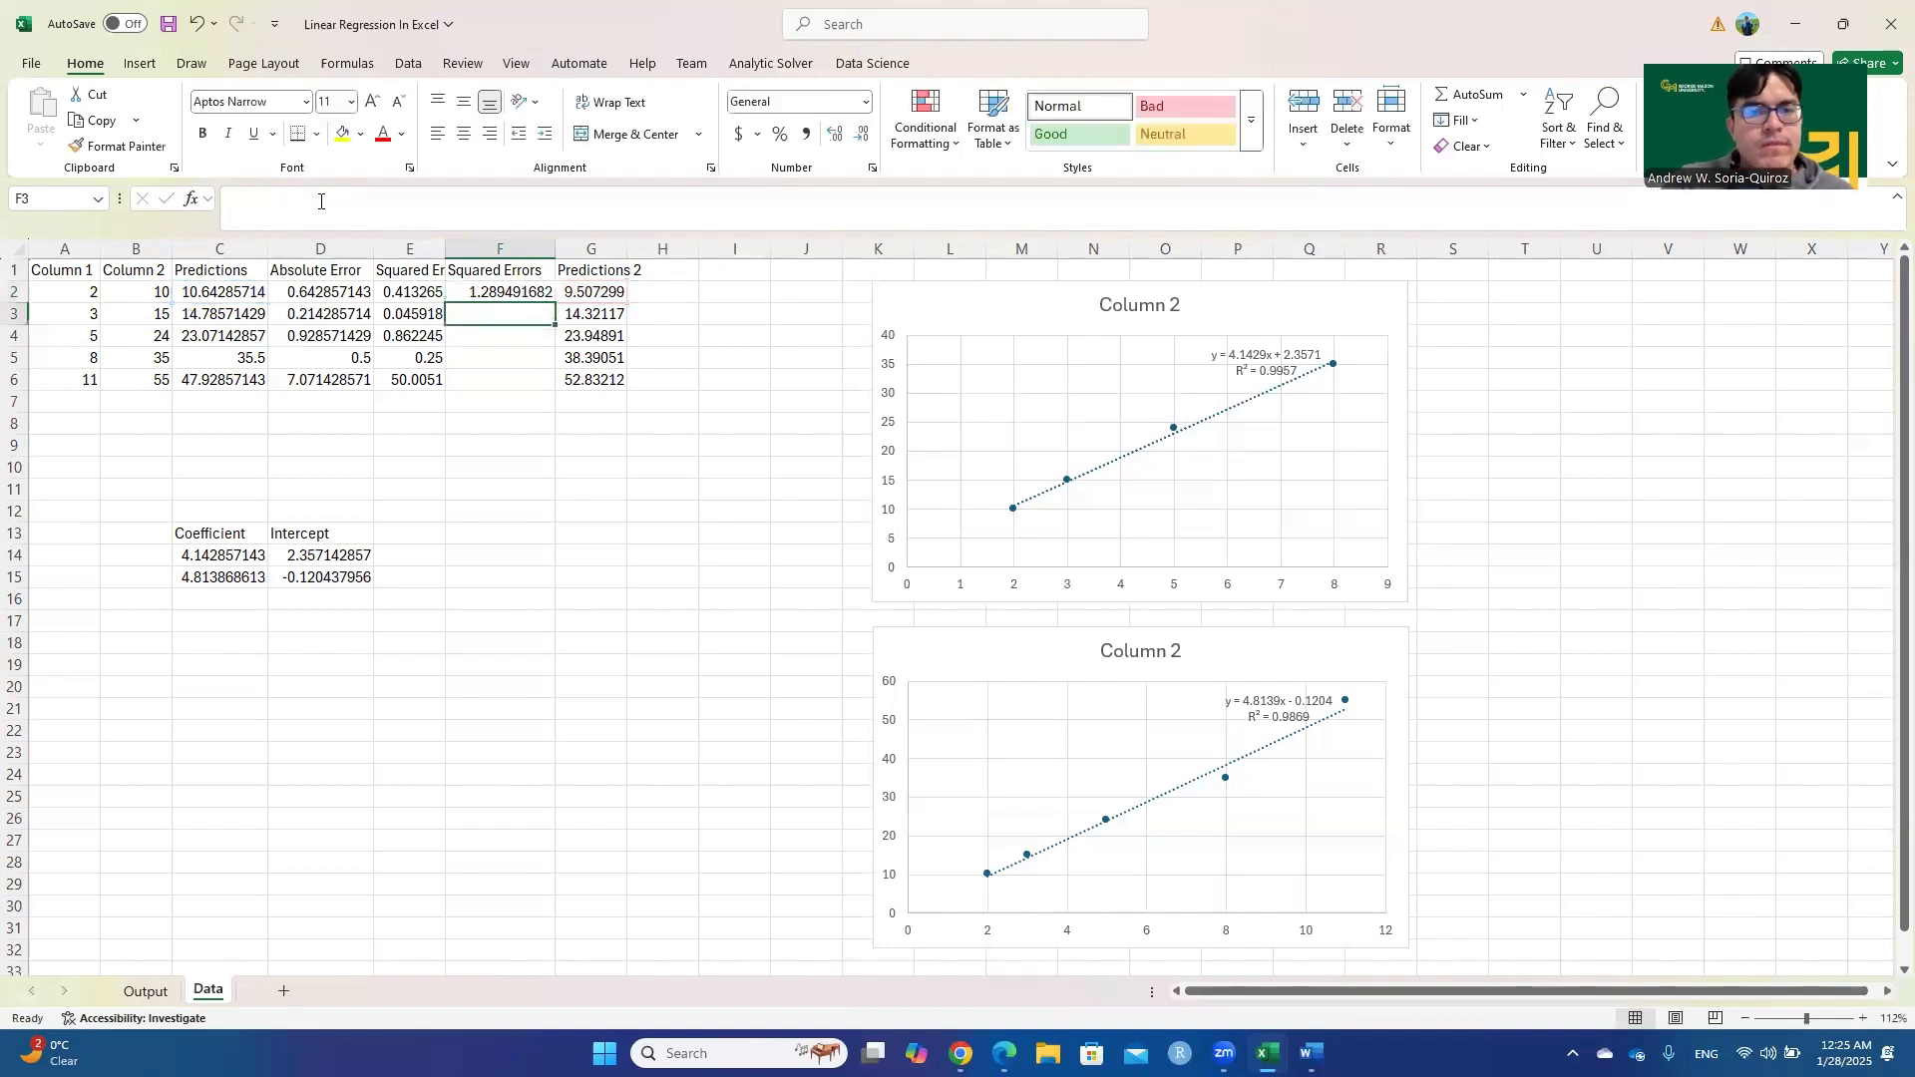
# Fill the Squared Errors formula from F2 down through F6
pyautogui.click(523, 290)
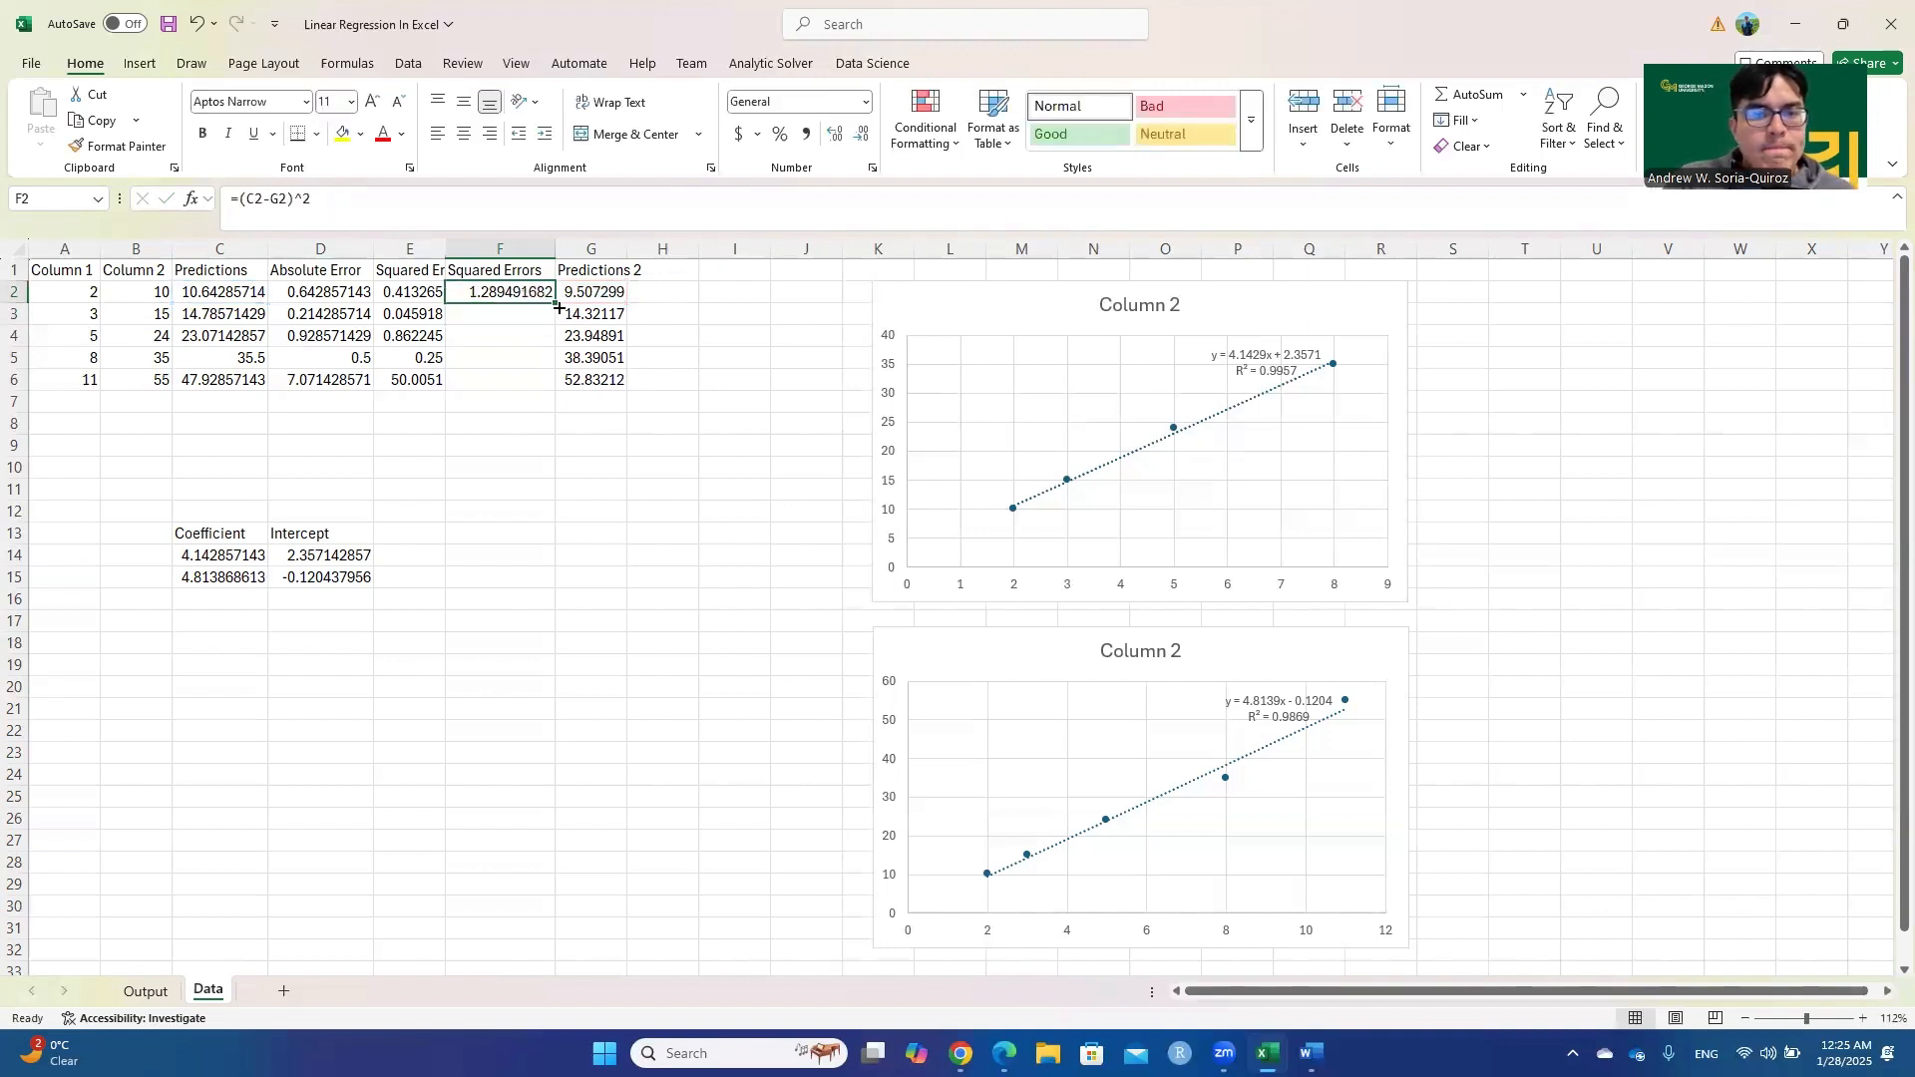
pyautogui.moveTo(559, 308); pyautogui.dragTo(555, 390)
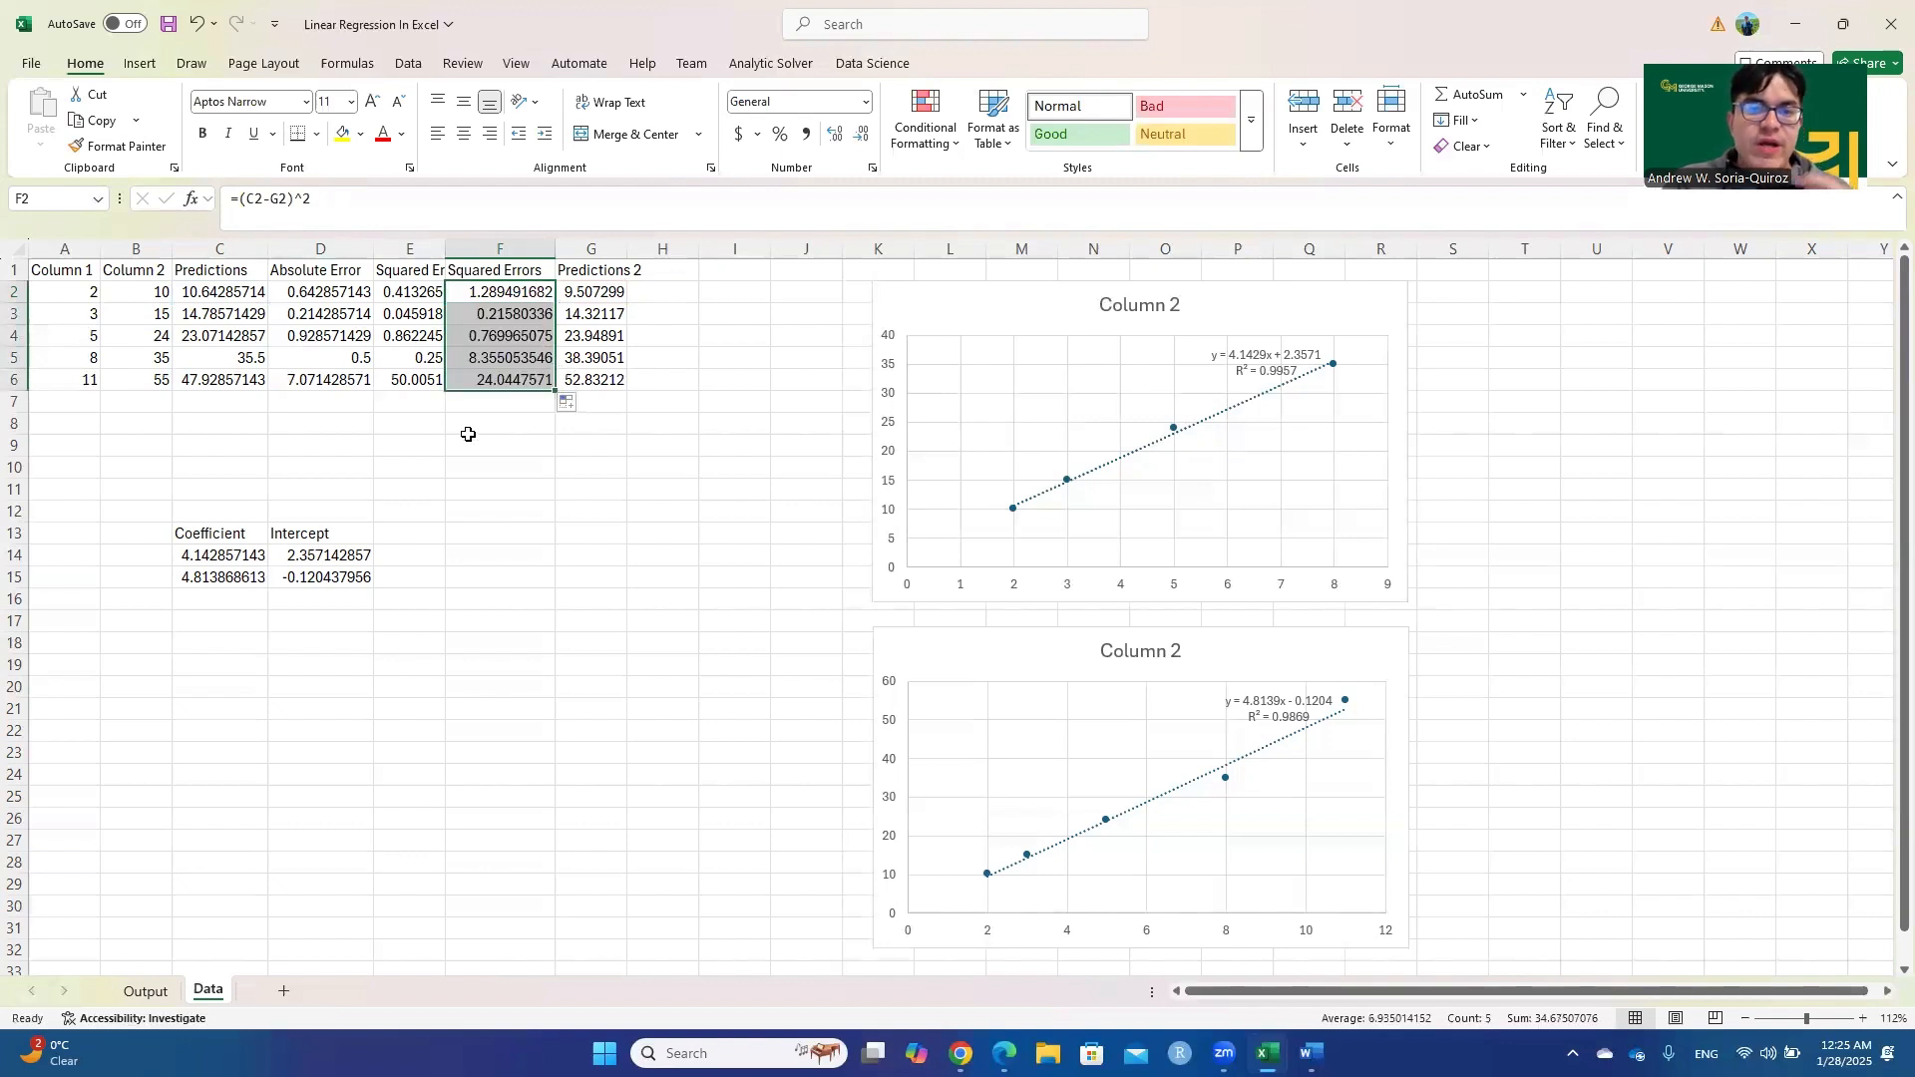
pyautogui.click(468, 429)
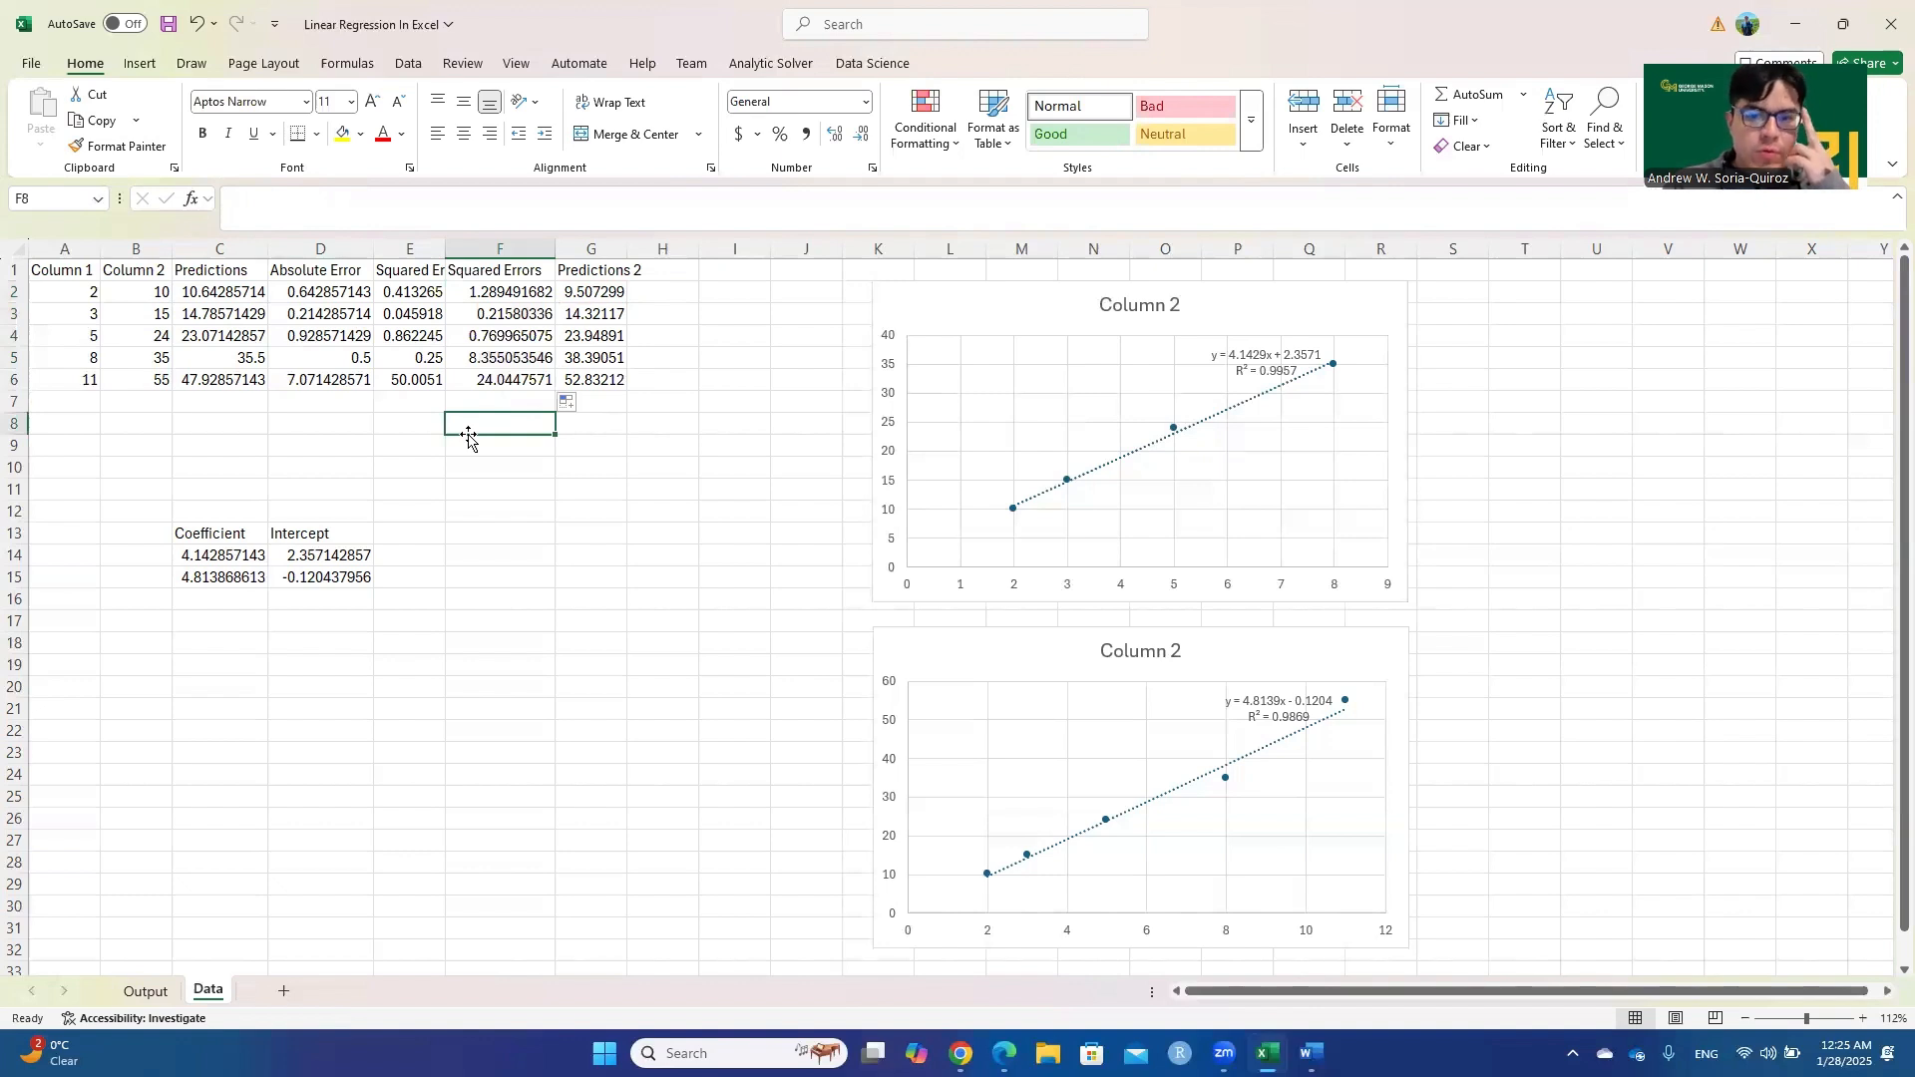